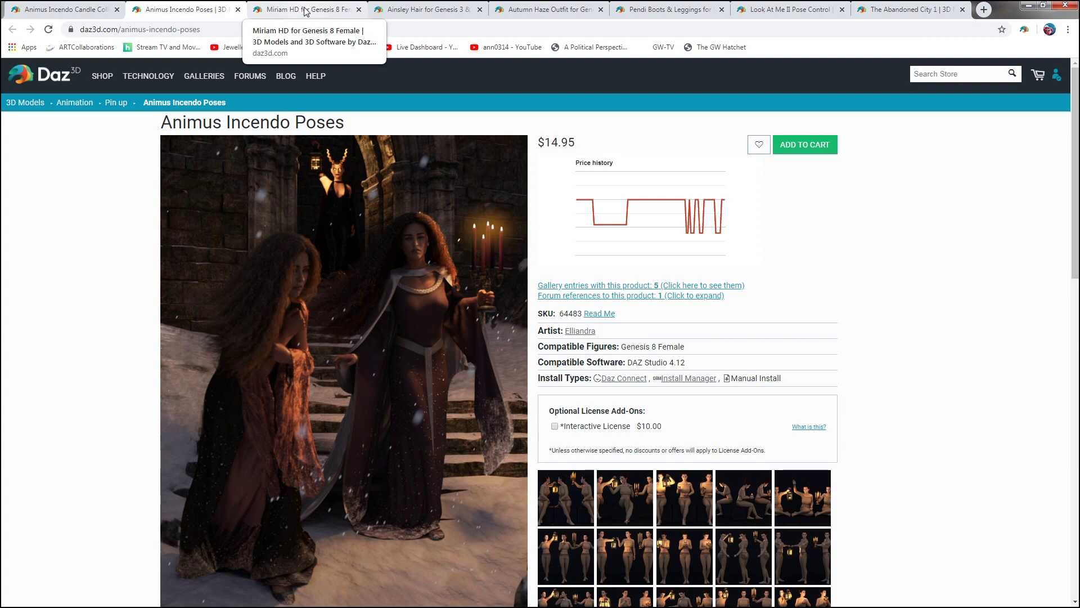
Review the Daz3D store pages for Miriam HD, Ainsley Hair, Autumn Haze Outfit, Pendi Boots & Leggings, Look At Me II and The Abandoned City 1.
{"action": "left_click", "coordinate": [304, 12]}
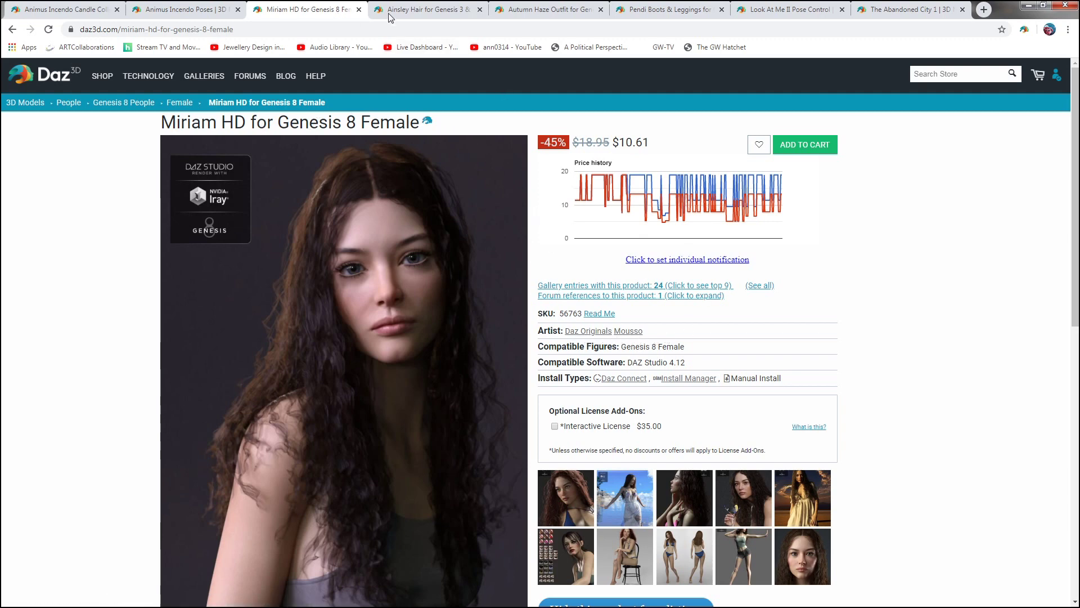
{"action": "left_click", "coordinate": [419, 12]}
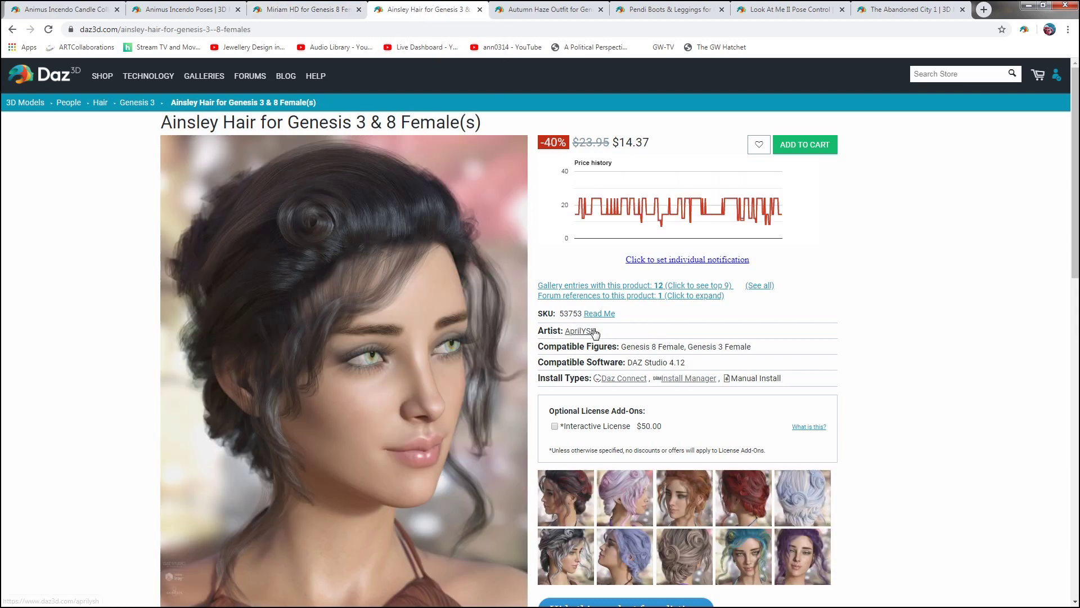
{"action": "left_click", "coordinate": [550, 12]}
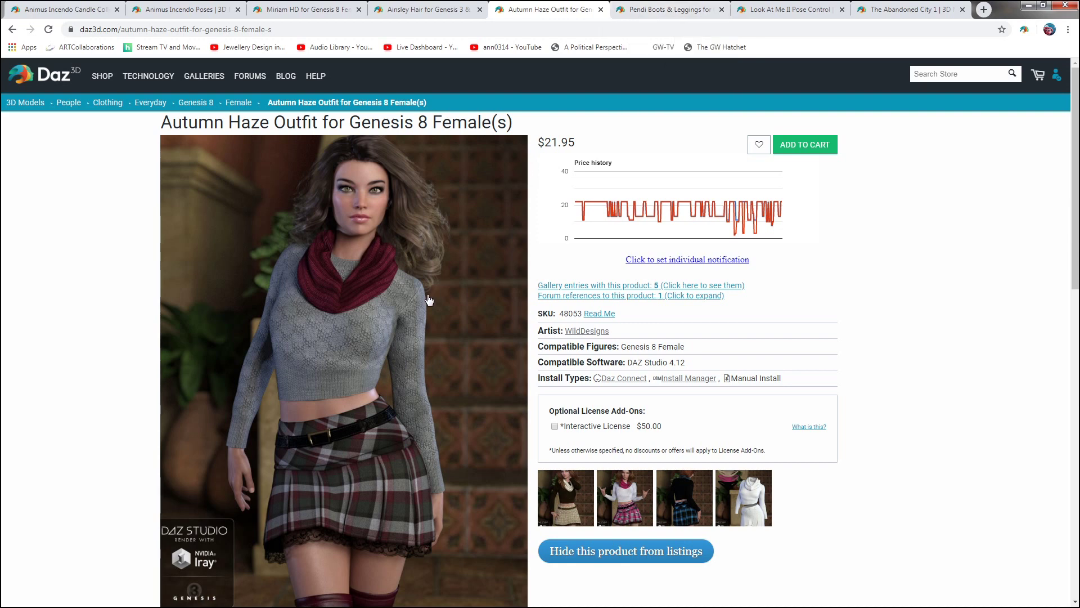
{"action": "left_click", "coordinate": [668, 11]}
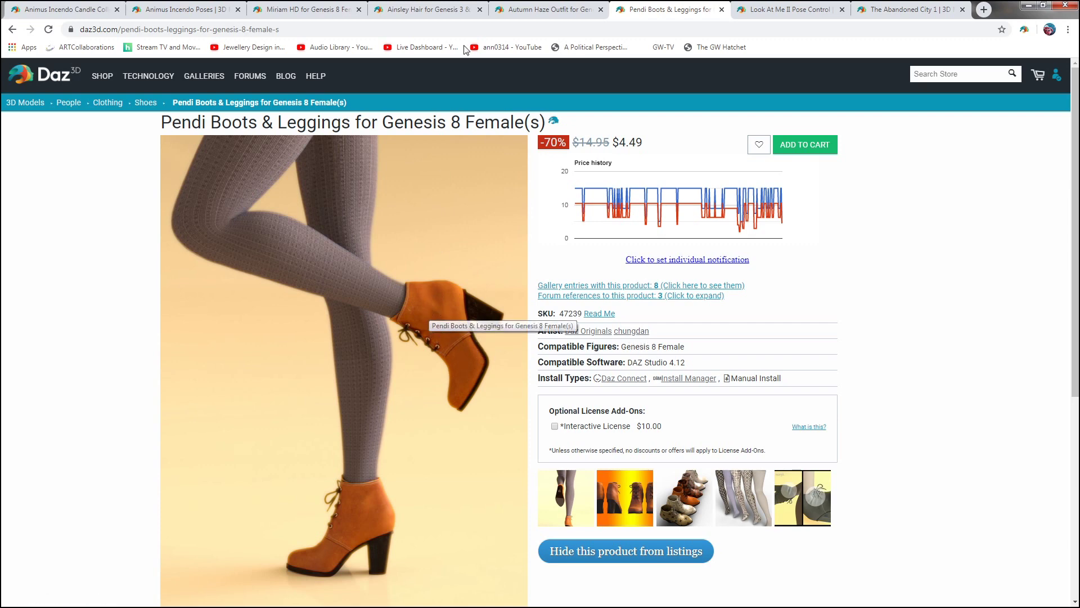
{"action": "left_click", "coordinate": [540, 7]}
{"action": "left_click", "coordinate": [675, 13]}
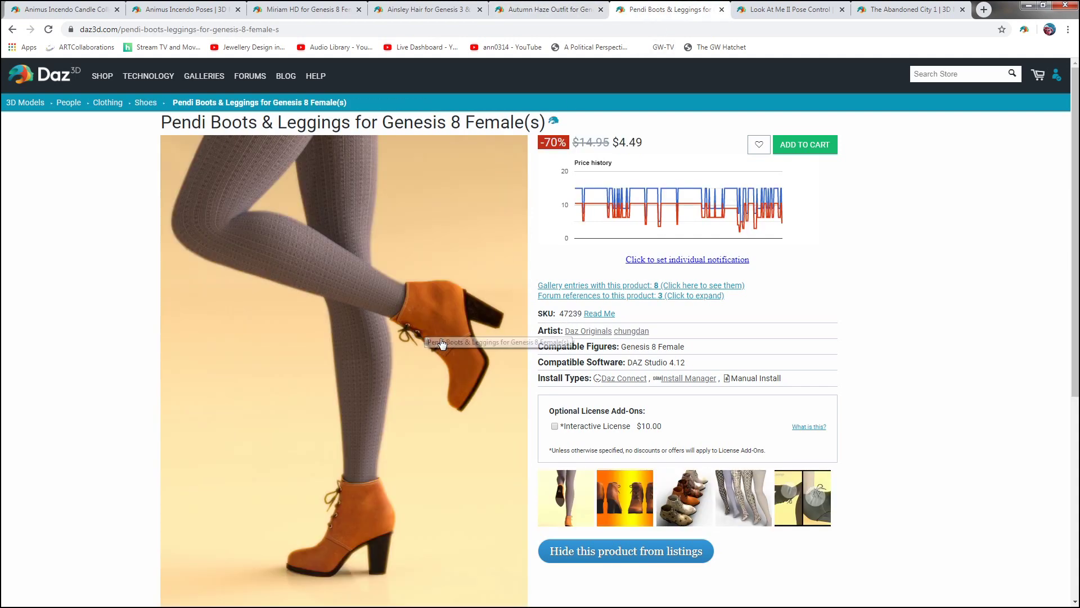
{"action": "left_click", "coordinate": [770, 12]}
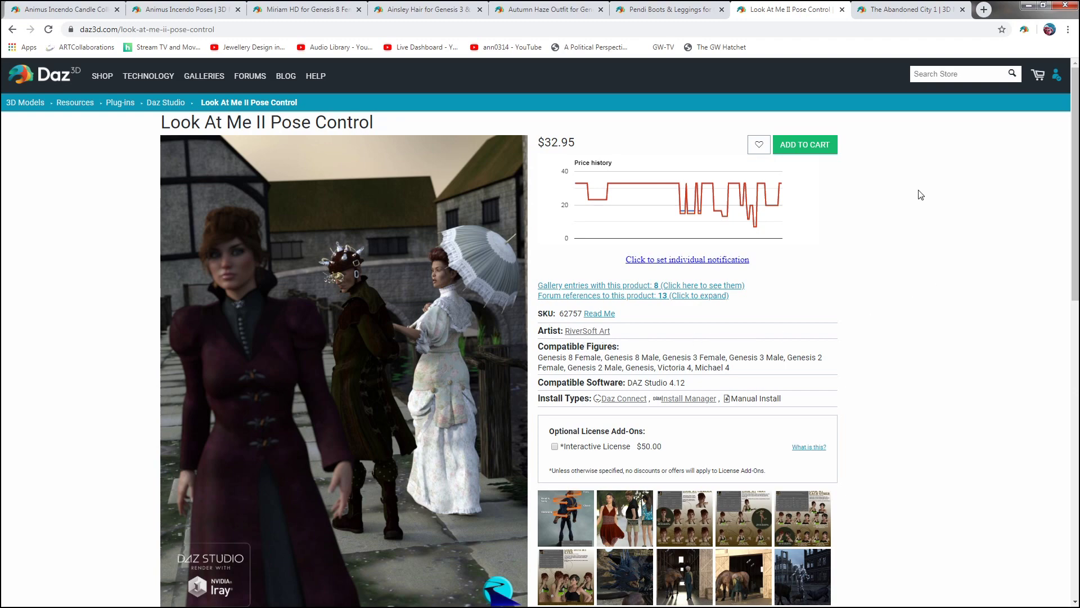
{"action": "left_click", "coordinate": [890, 17]}
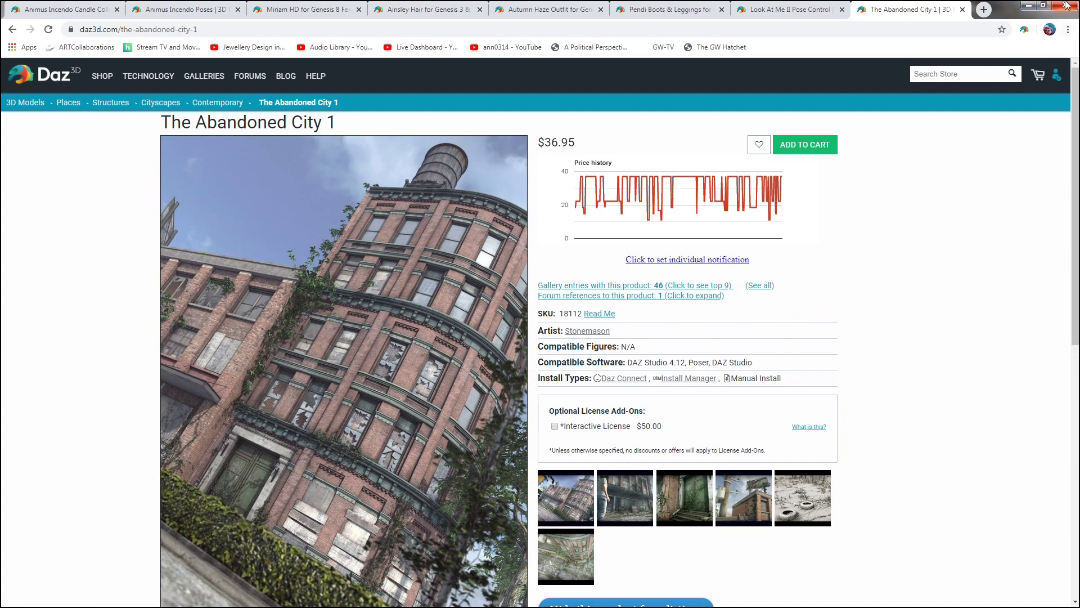
Switch to DAZ Studio and open the Animus Incendo folder under Props in the content library, showing its candelabra and lantern props.
{"action": "left_click", "coordinate": [1027, 7]}
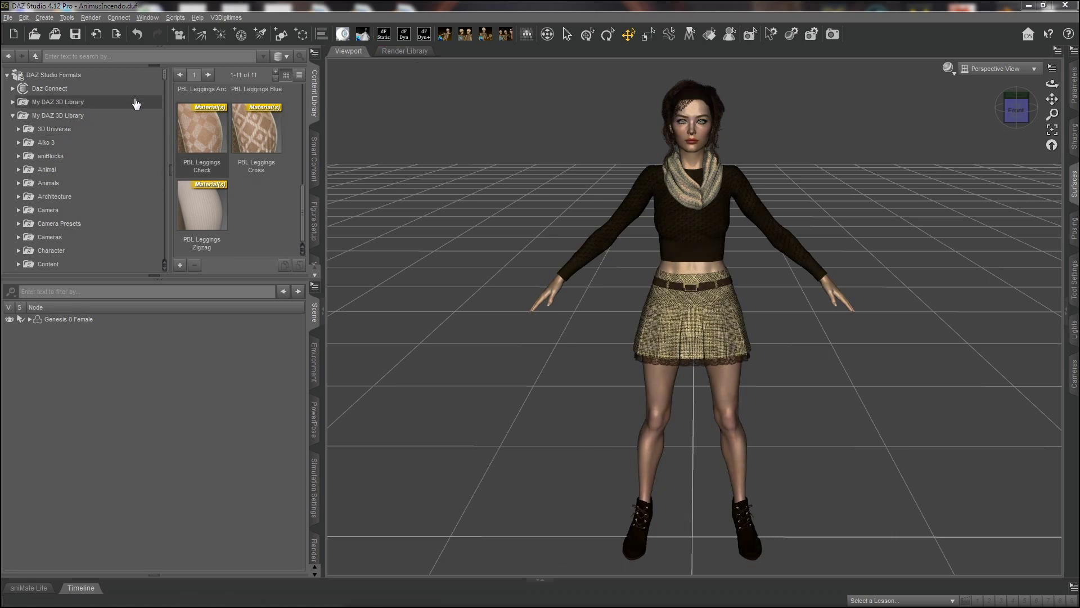
{"action": "left_click_drag", "start_coordinate": [164, 79], "coordinate": [166, 101]}
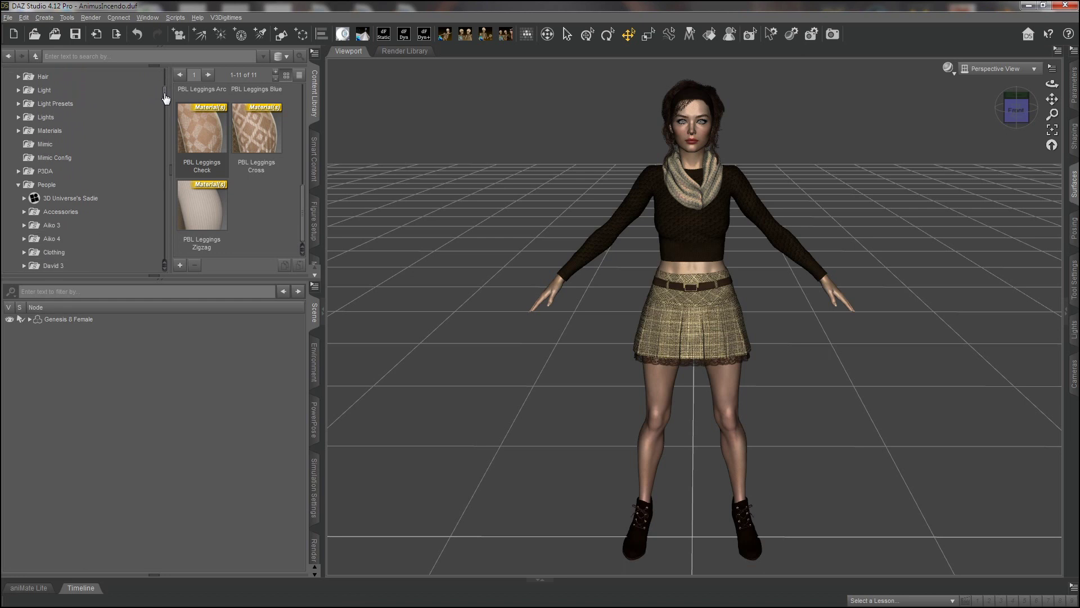
{"action": "left_click", "coordinate": [19, 185]}
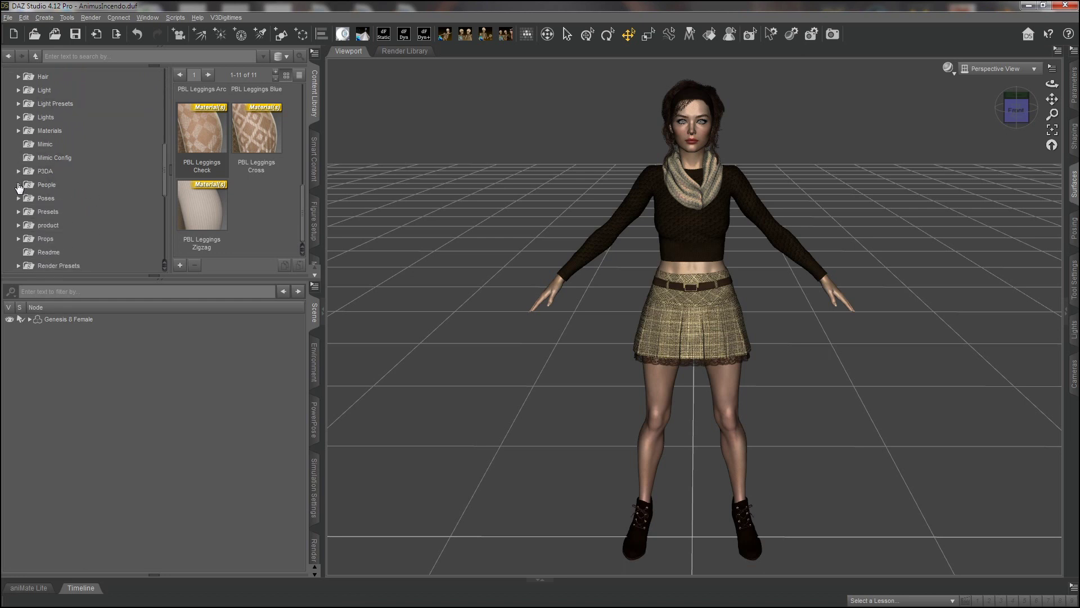
{"action": "left_click", "coordinate": [18, 238]}
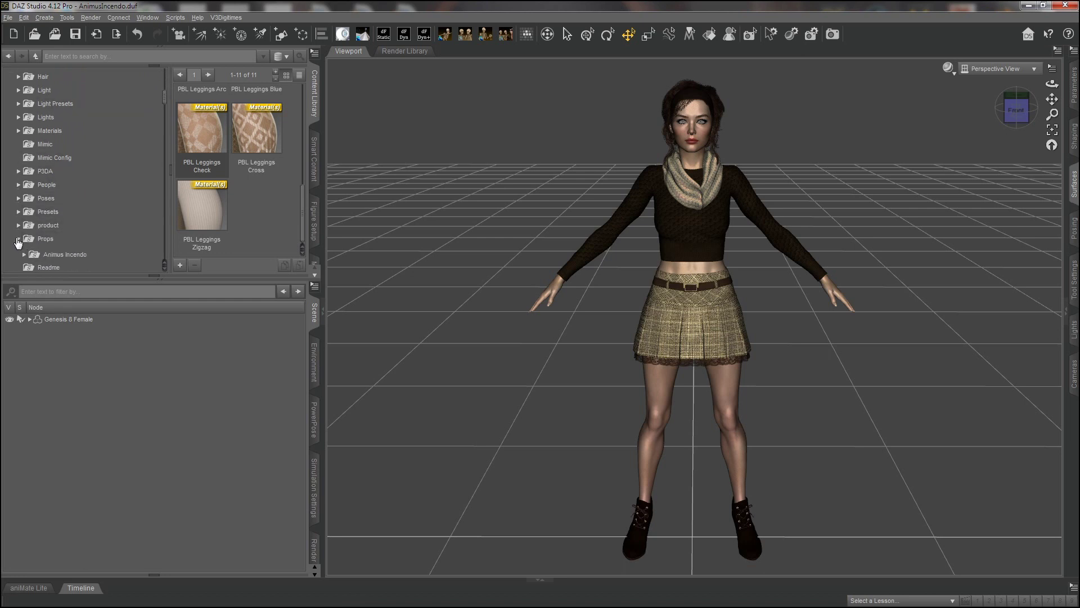
{"action": "scroll", "coordinate": [56, 219], "scroll_direction": "down", "scroll_amount": 4}
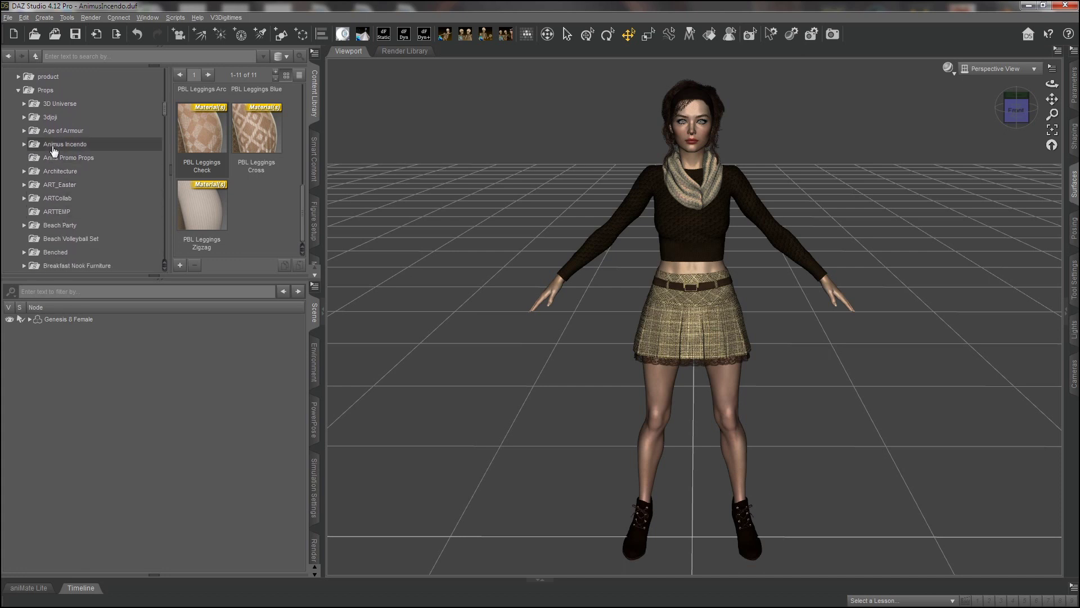
{"action": "left_click", "coordinate": [54, 147]}
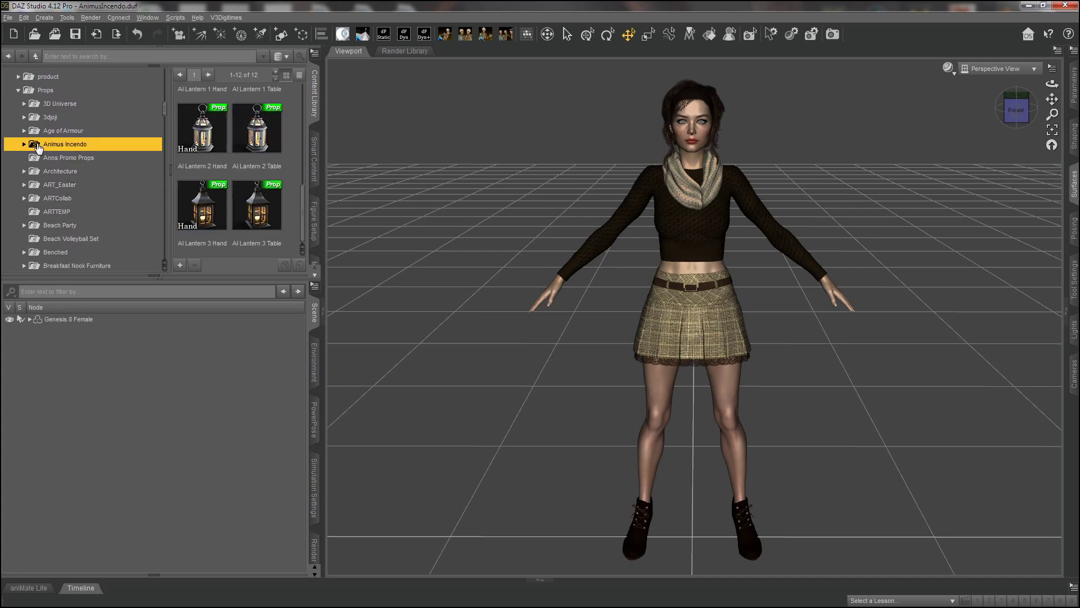
{"action": "left_click", "coordinate": [25, 145]}
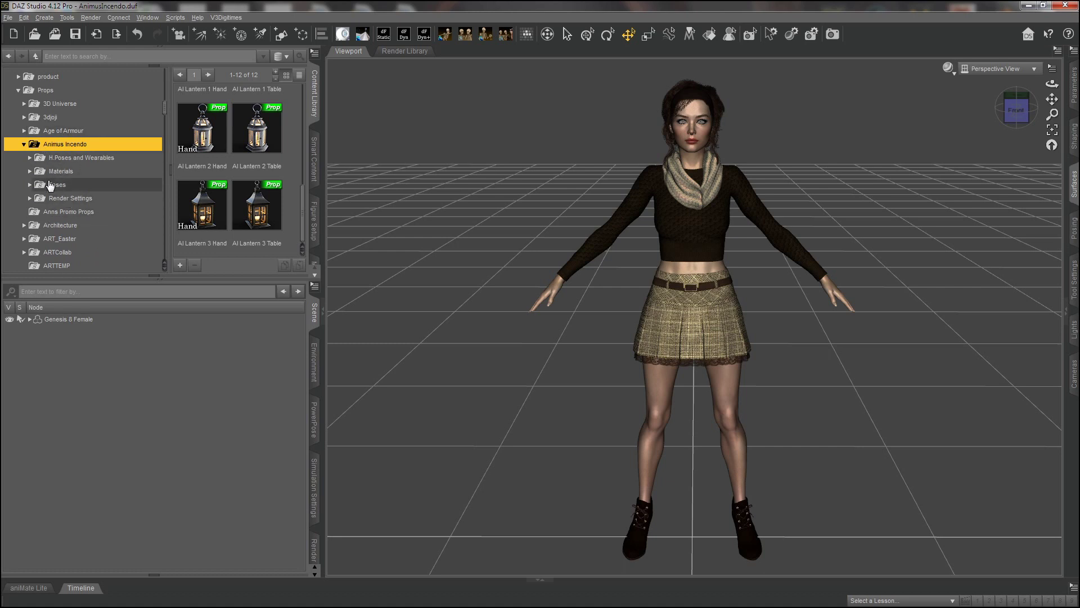
{"action": "left_click_drag", "start_coordinate": [305, 204], "coordinate": [304, 100]}
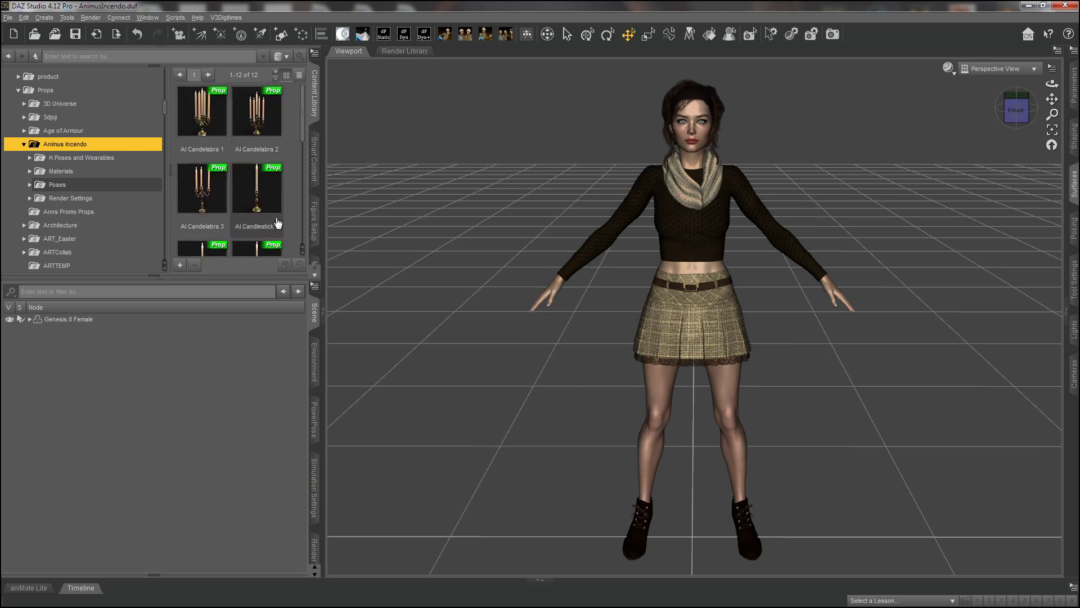
{"action": "mouse_move", "coordinate": [304, 117]}
{"action": "left_mouse_down"}
{"action": "mouse_move", "coordinate": [300, 220]}
{"action": "mouse_move", "coordinate": [301, 109]}
{"action": "left_mouse_up"}
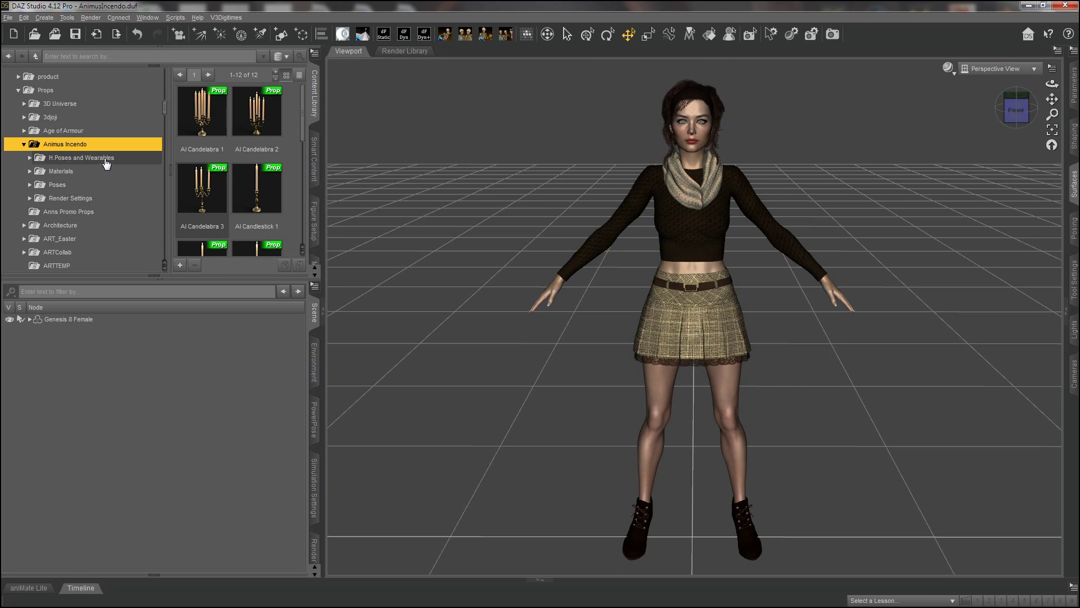
Open the G8F Wearable Presets under Animus Incendo's H.Poses and Wearables and browse down to the lantern presets.
{"action": "left_click", "coordinate": [29, 158]}
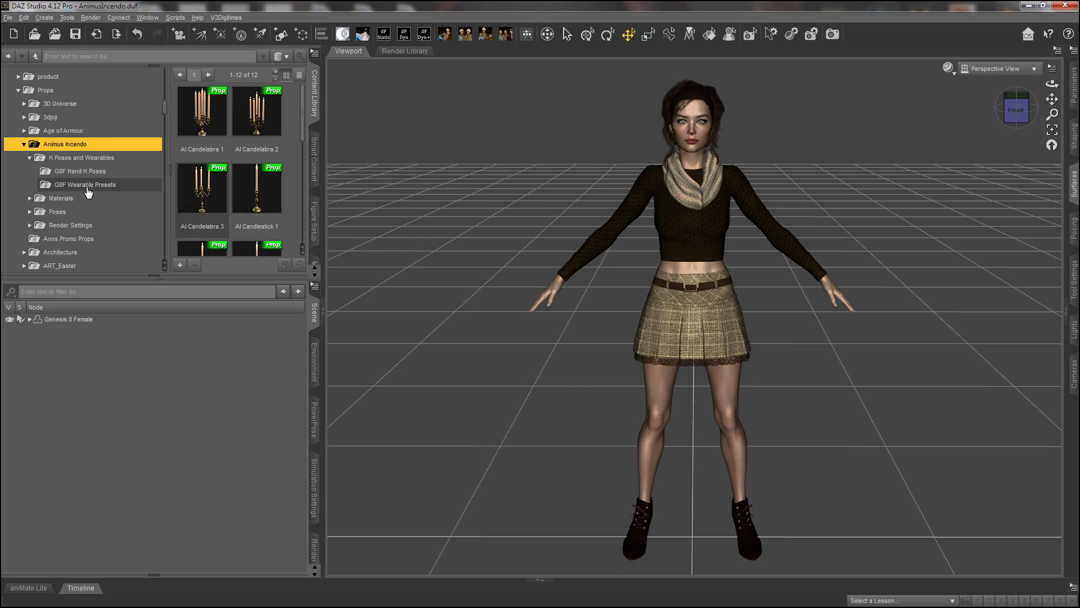
{"action": "left_click", "coordinate": [89, 186]}
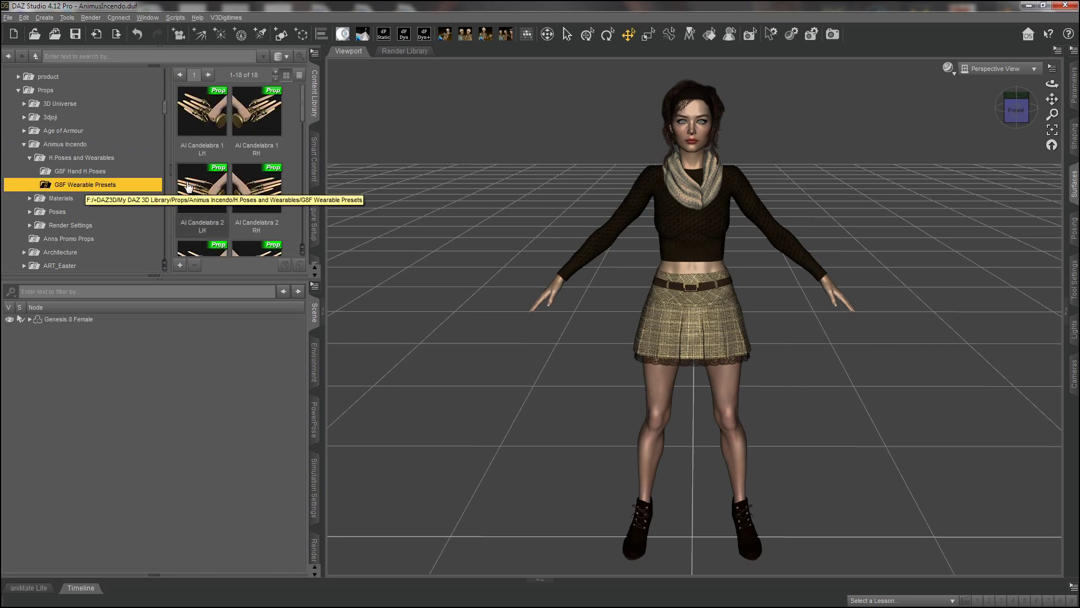
{"action": "left_click_drag", "start_coordinate": [304, 104], "coordinate": [305, 131]}
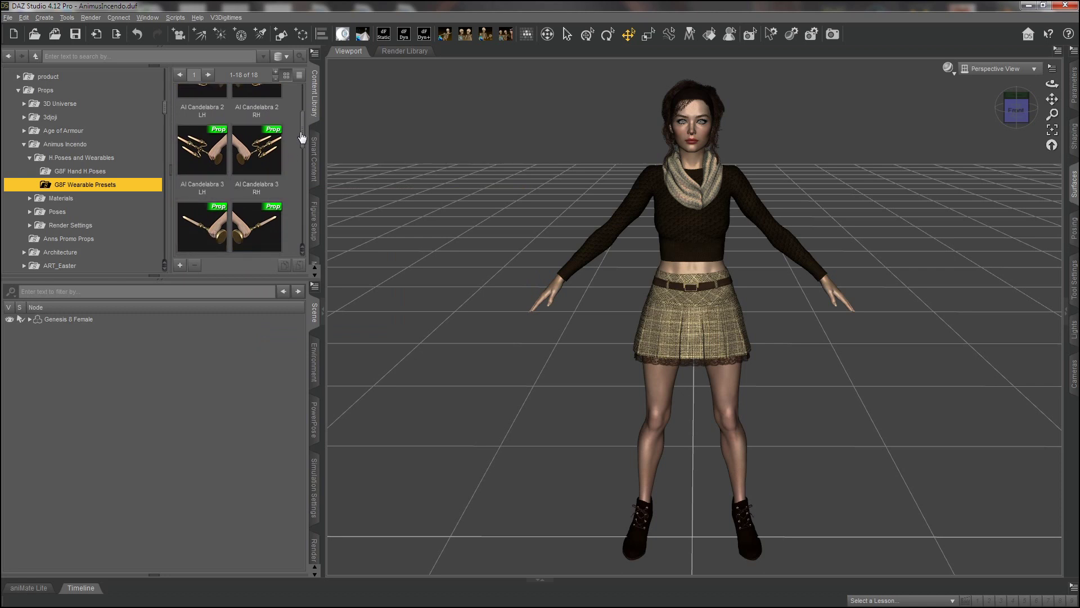
{"action": "left_click_drag", "start_coordinate": [303, 137], "coordinate": [304, 110]}
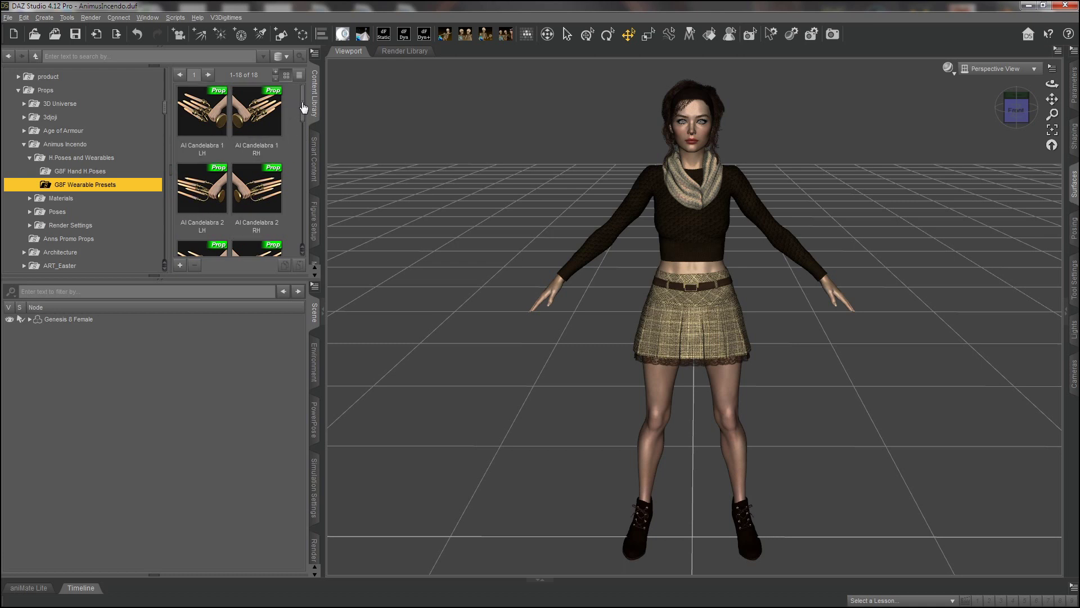
{"action": "left_click_drag", "start_coordinate": [304, 106], "coordinate": [303, 224]}
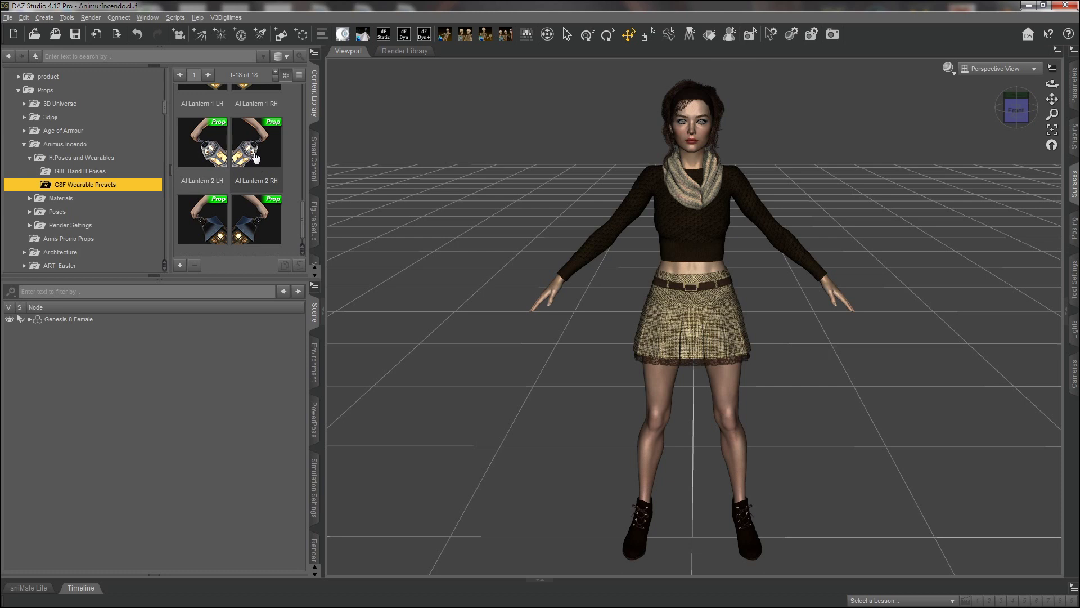
Inspect the parameters of the figure's left hand and right thumb.
{"action": "left_click", "coordinate": [831, 295]}
{"action": "left_click", "coordinate": [832, 293]}
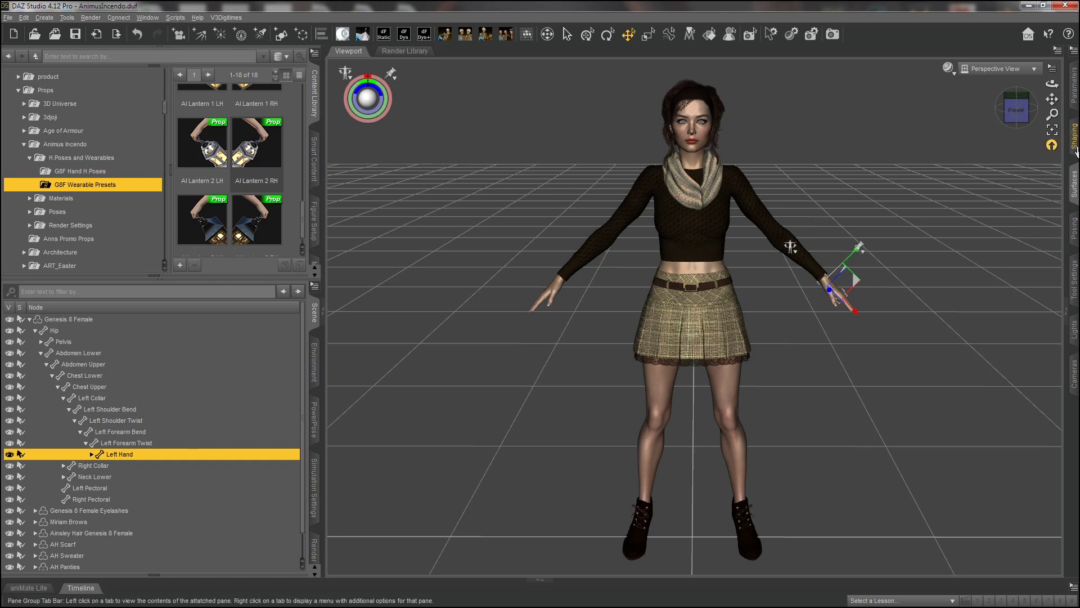
{"action": "left_click", "coordinate": [1075, 184]}
{"action": "left_click", "coordinate": [765, 90]}
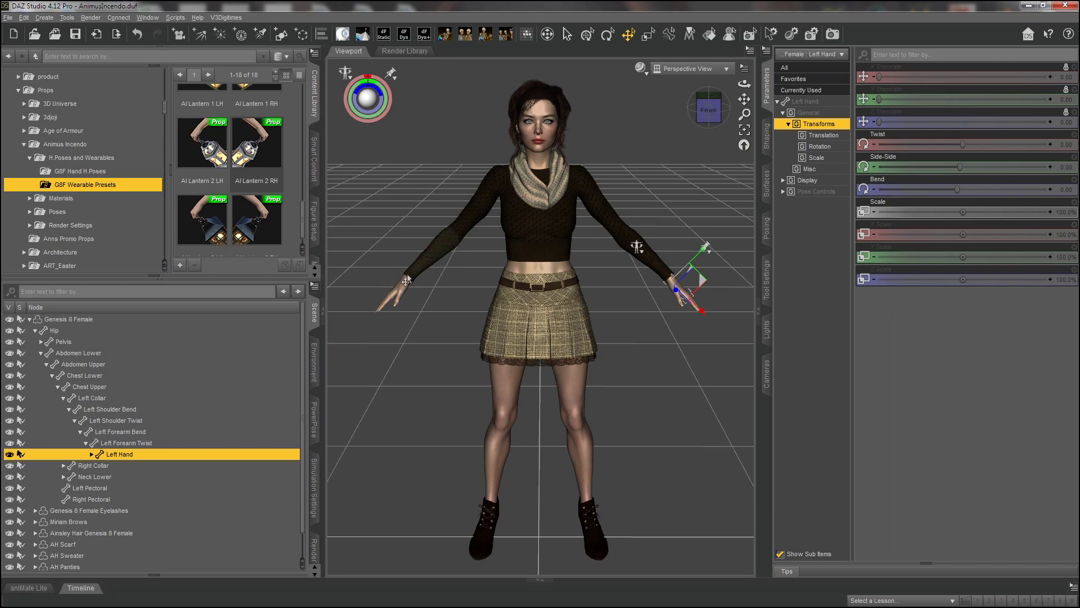
{"action": "left_click", "coordinate": [398, 292]}
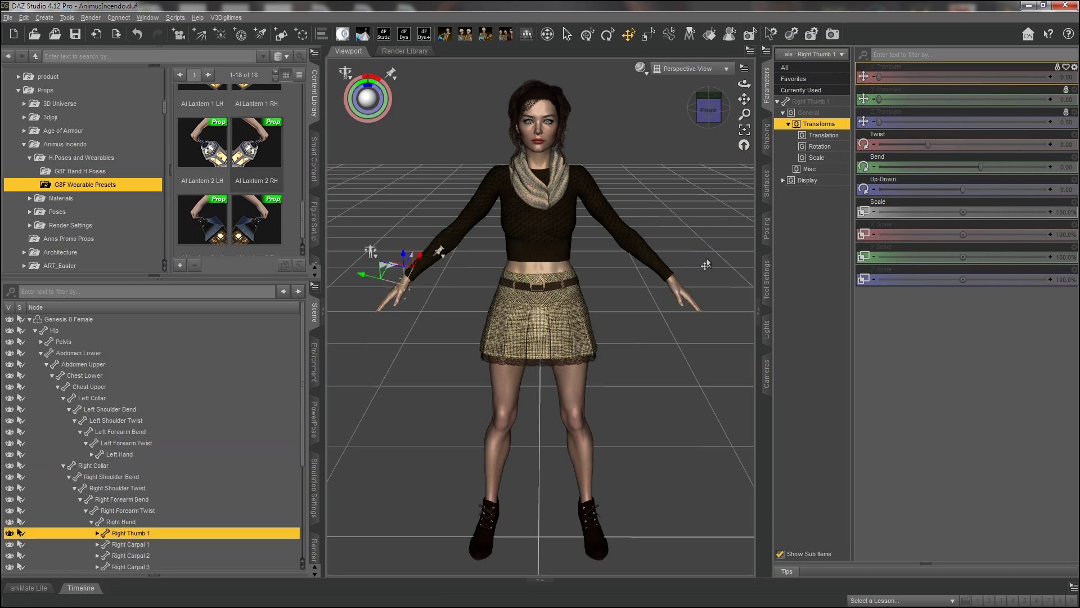
Select the whole Genesis 8 Female figure and apply the AI Lantern 2 LH wearable preset to it.
{"action": "left_click", "coordinate": [63, 320]}
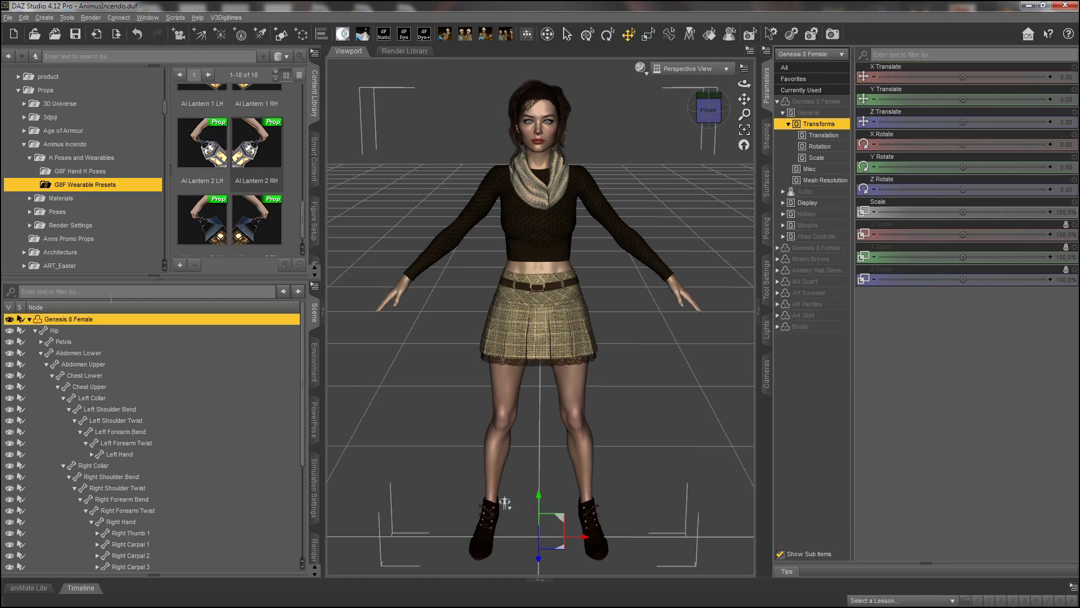
{"action": "mouse_move", "coordinate": [260, 195]}
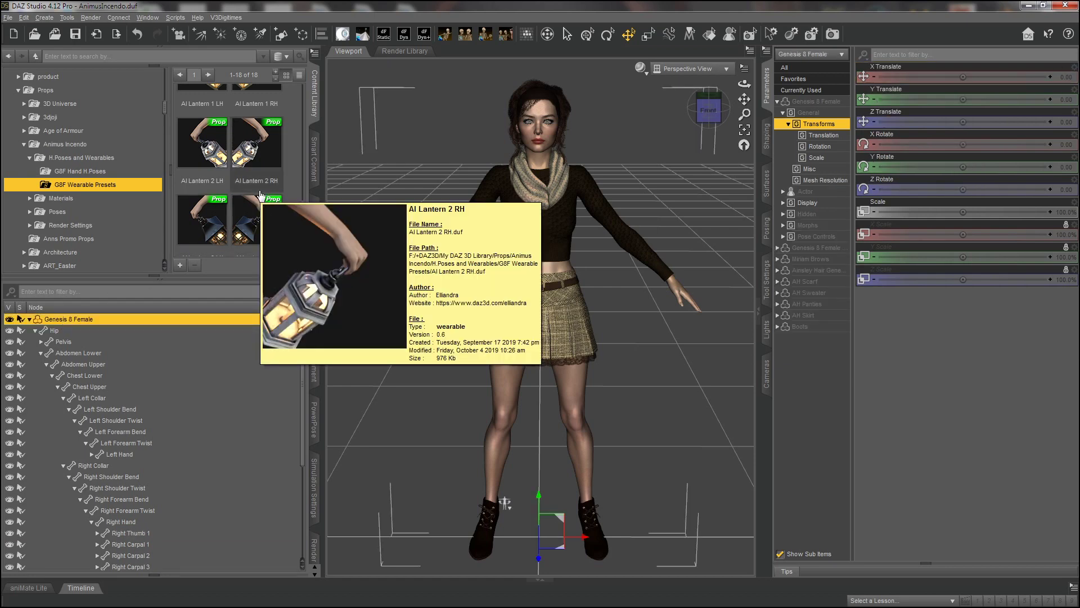
{"action": "left_click", "coordinate": [210, 148]}
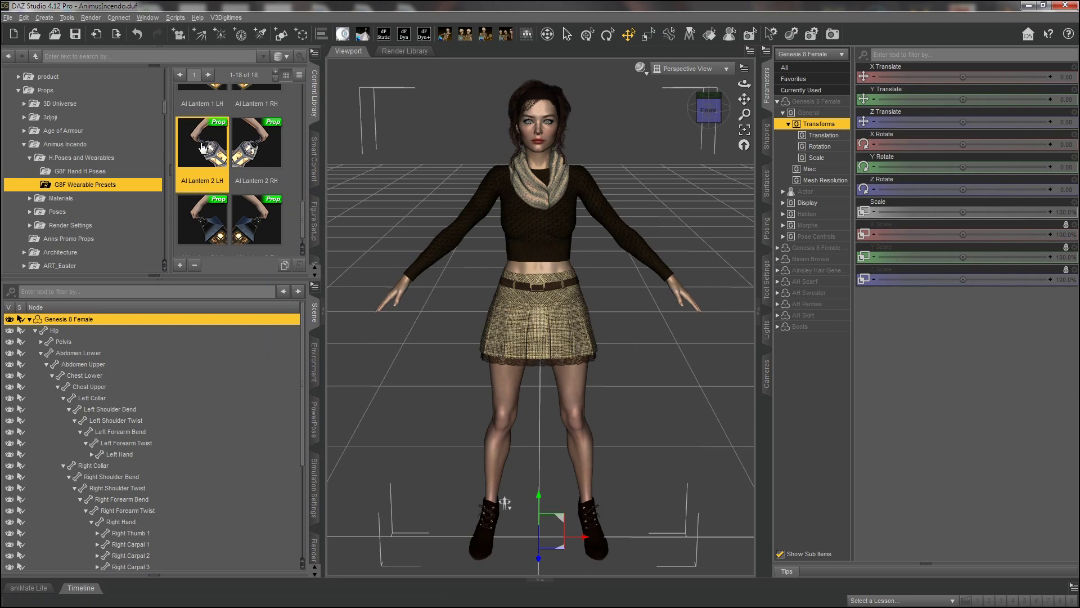
{"action": "left_click", "coordinate": [31, 319]}
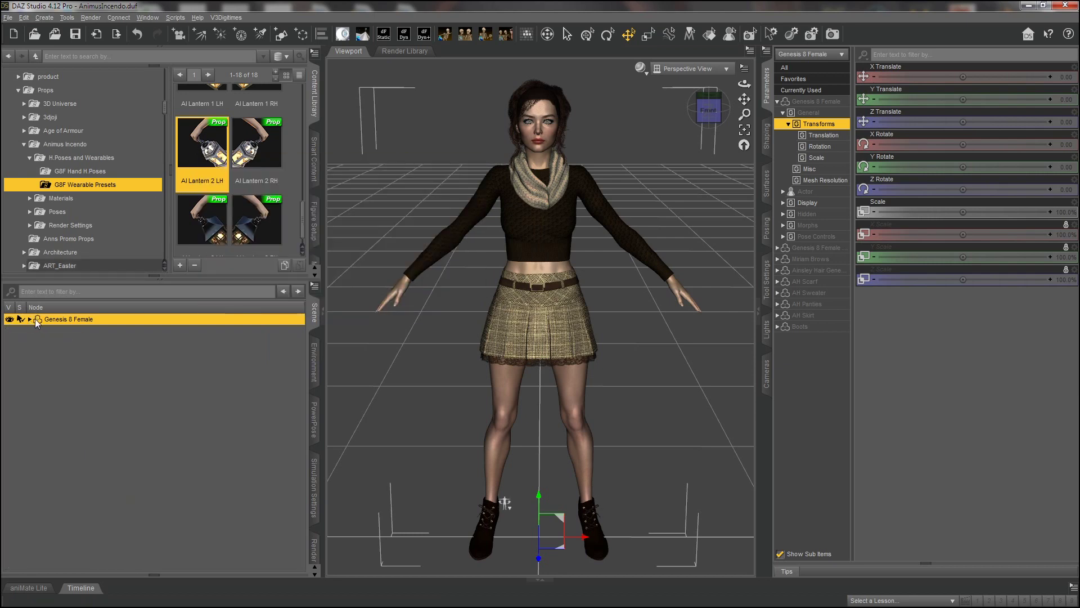
{"action": "double_click", "coordinate": [199, 148]}
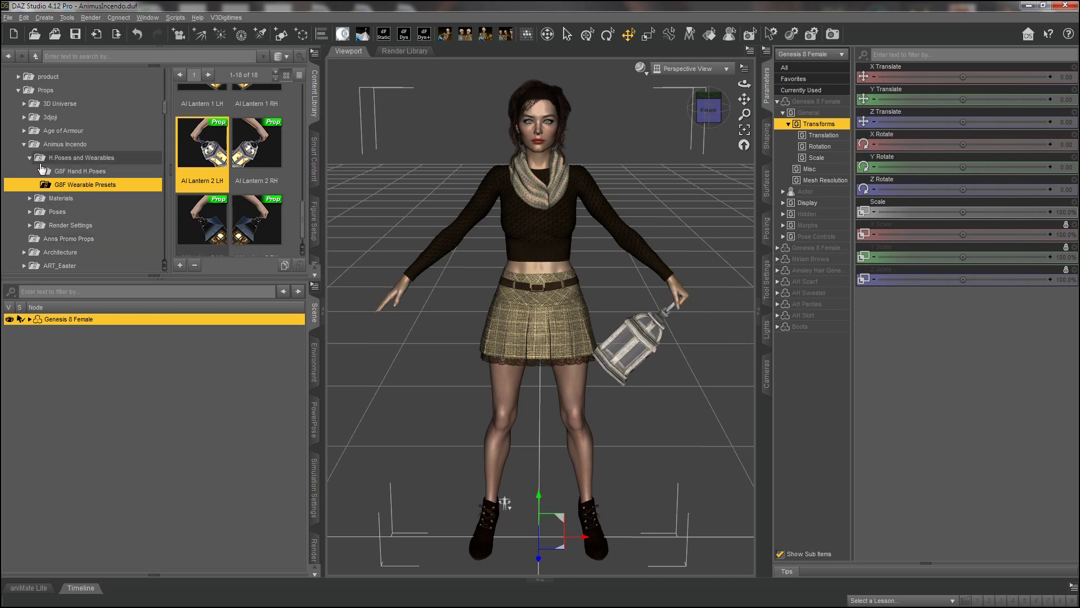
Open the Base Poses folder under Animus Incendo's Poses to show the available base poses.
{"action": "left_click", "coordinate": [30, 159]}
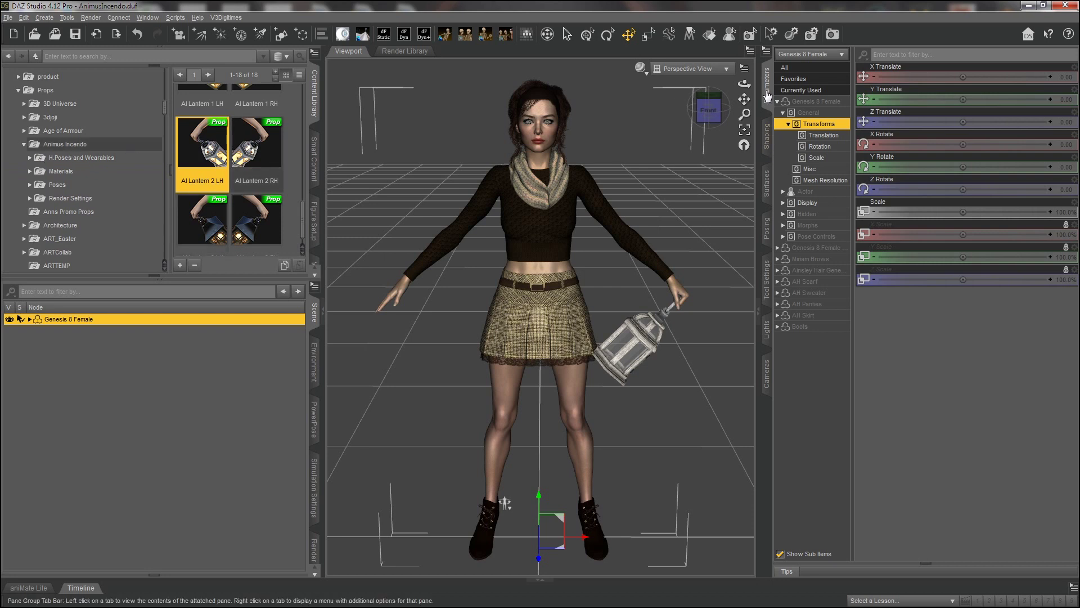
{"action": "left_click", "coordinate": [53, 188]}
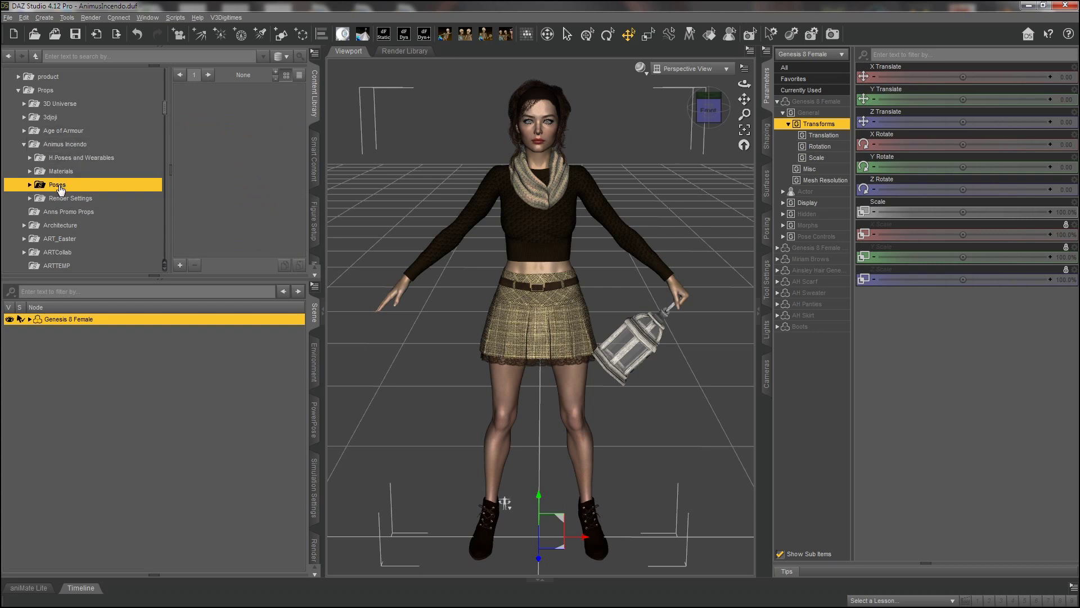
{"action": "left_click", "coordinate": [29, 186]}
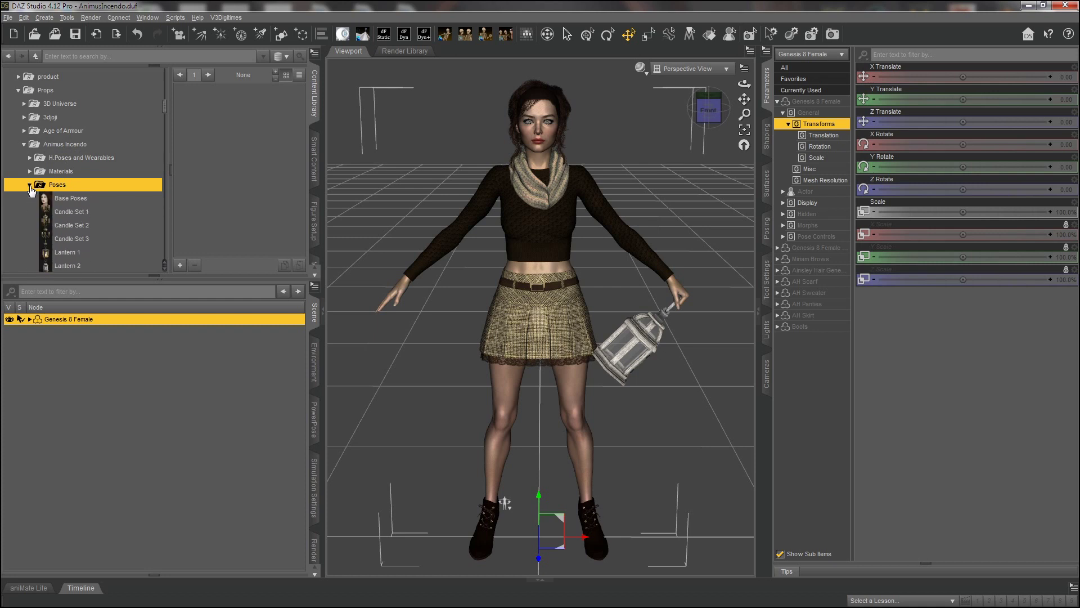
{"action": "left_click", "coordinate": [162, 107]}
{"action": "scroll", "coordinate": [163, 113], "scroll_direction": "down", "scroll_amount": 3}
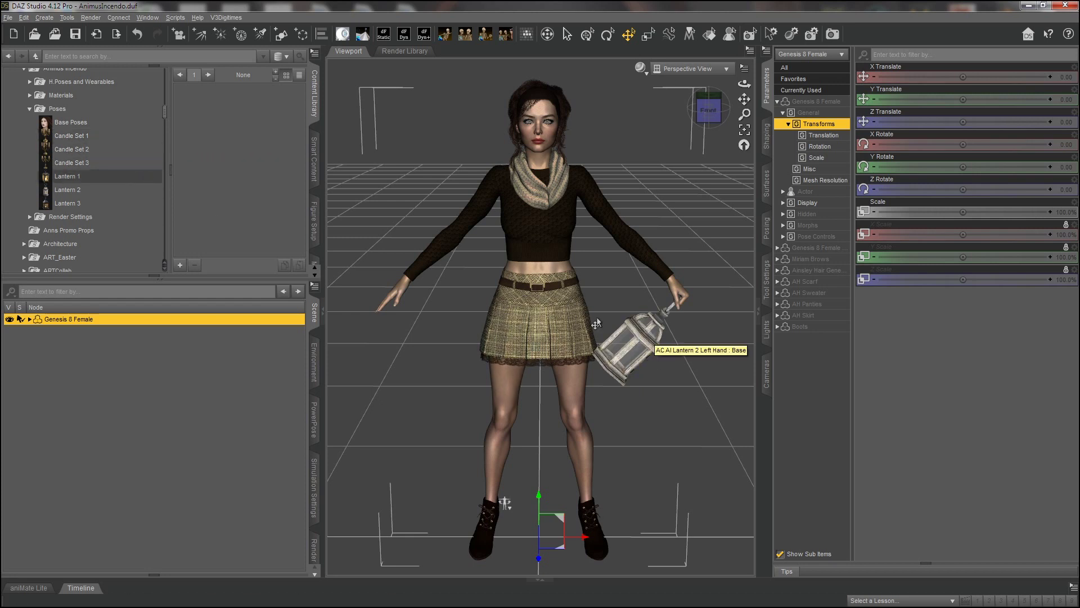
{"action": "left_click", "coordinate": [62, 123]}
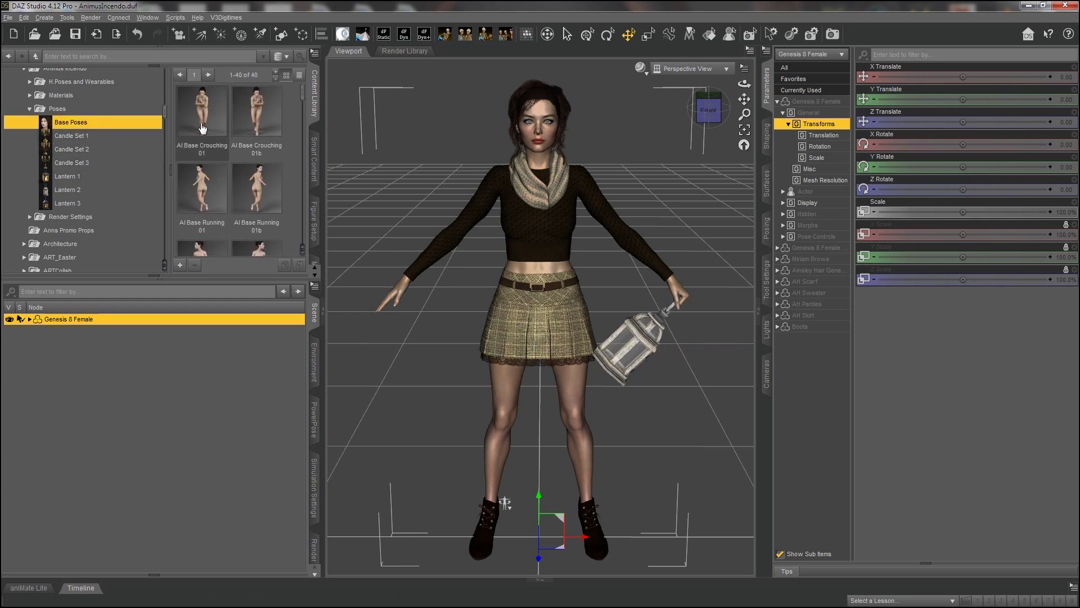
{"action": "mouse_move", "coordinate": [303, 97]}
{"action": "left_mouse_down"}
{"action": "mouse_move", "coordinate": [298, 146]}
{"action": "mouse_move", "coordinate": [298, 93]}
{"action": "left_mouse_up"}
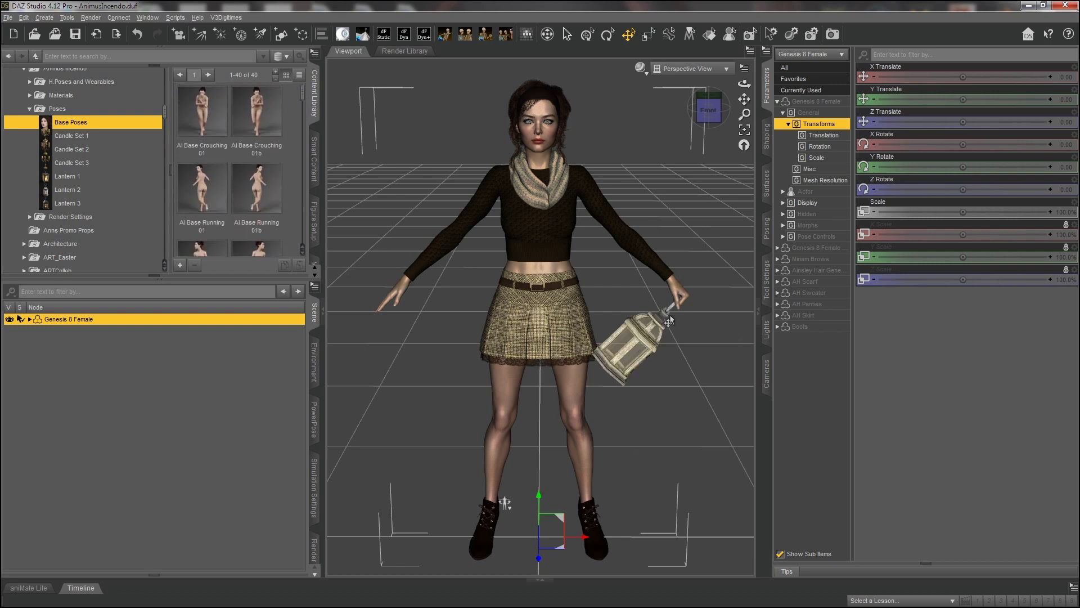
Look through the Candle Set and Lantern pose folders of Animus Incendo and settle on the Lantern 2 poses.
{"action": "left_click", "coordinate": [765, 94]}
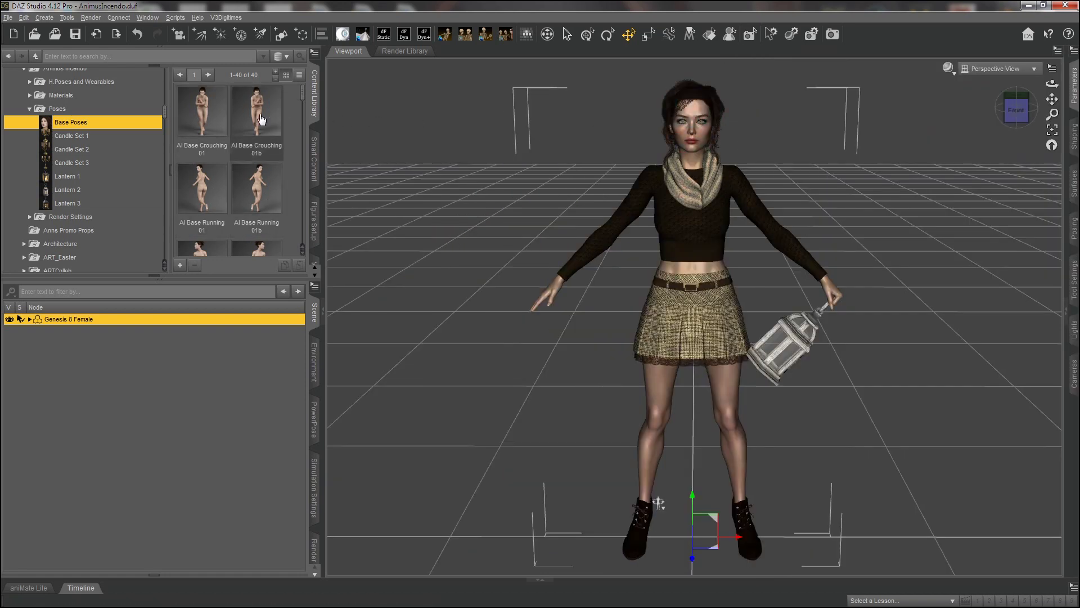
{"action": "left_click", "coordinate": [76, 138]}
{"action": "left_click", "coordinate": [72, 150]}
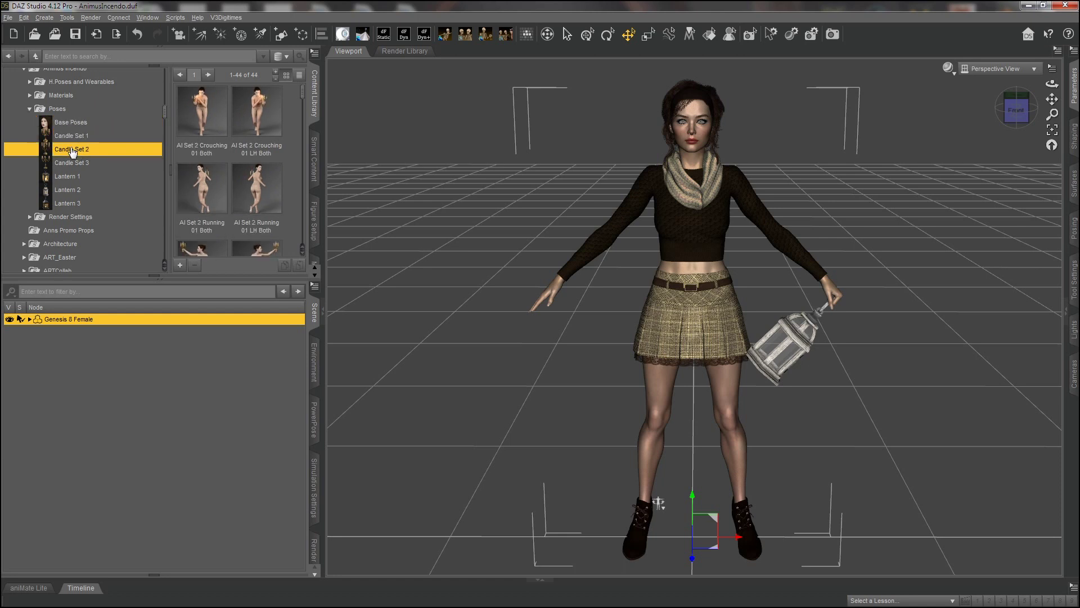
{"action": "left_click", "coordinate": [72, 162]}
{"action": "left_click", "coordinate": [70, 177]}
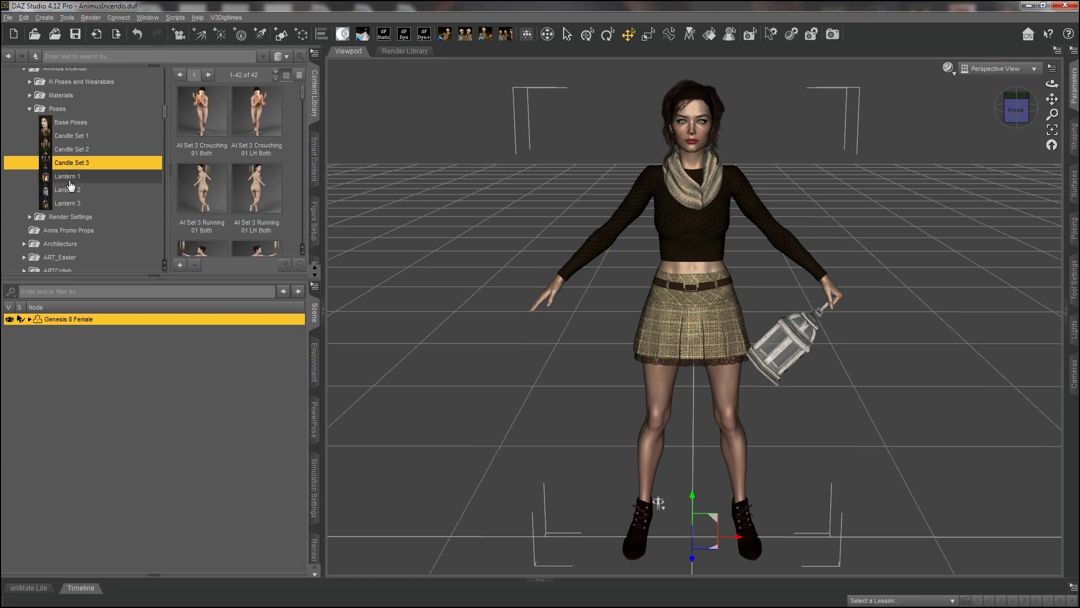
{"action": "left_click", "coordinate": [69, 192]}
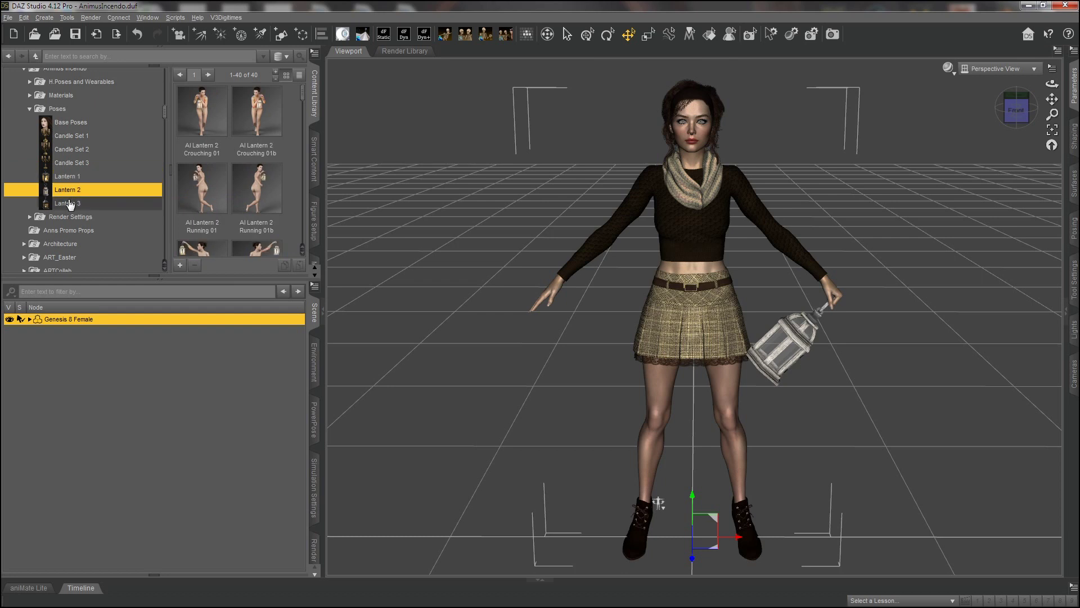
{"action": "left_click", "coordinate": [67, 202]}
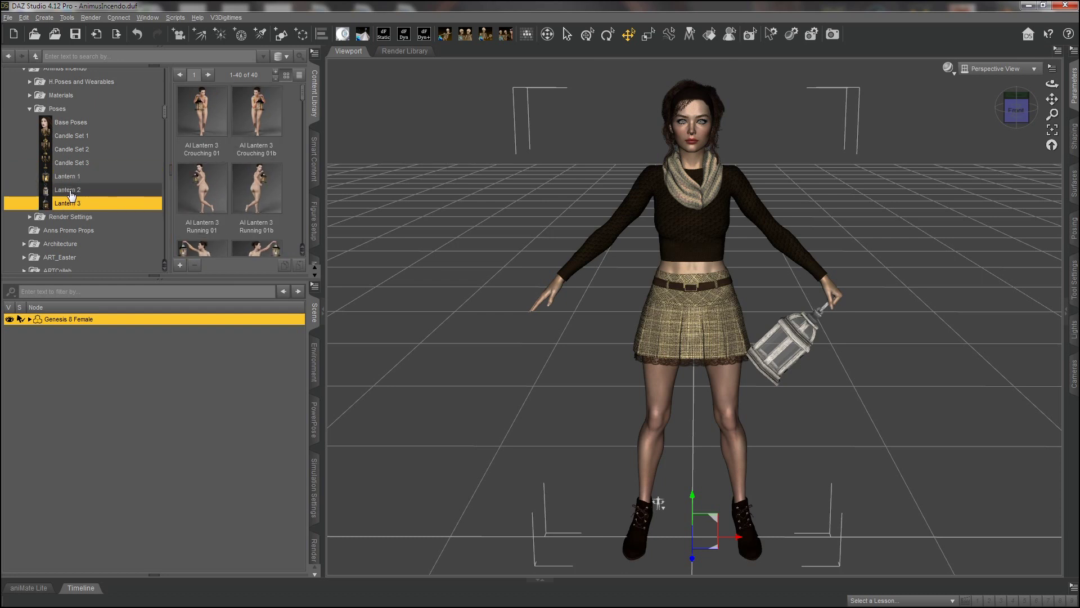
{"action": "left_click", "coordinate": [60, 193]}
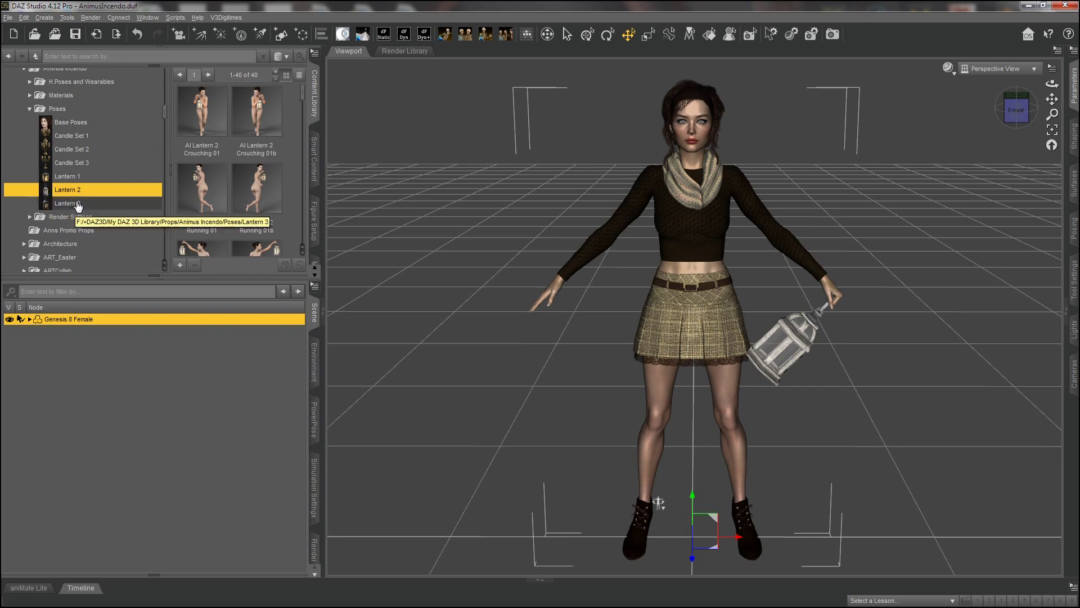
Apply the AI Lantern 2 Standing 04b pose to the Genesis 8 Female figure.
{"action": "left_click_drag", "start_coordinate": [302, 96], "coordinate": [299, 169]}
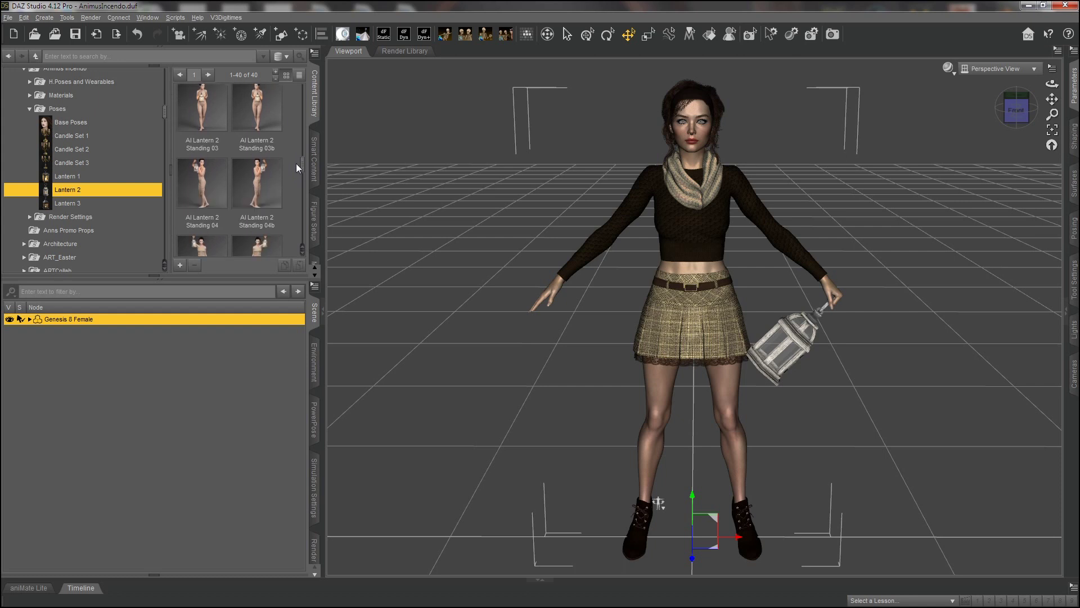
{"action": "left_click", "coordinate": [263, 194]}
{"action": "mouse_move", "coordinate": [274, 189]}
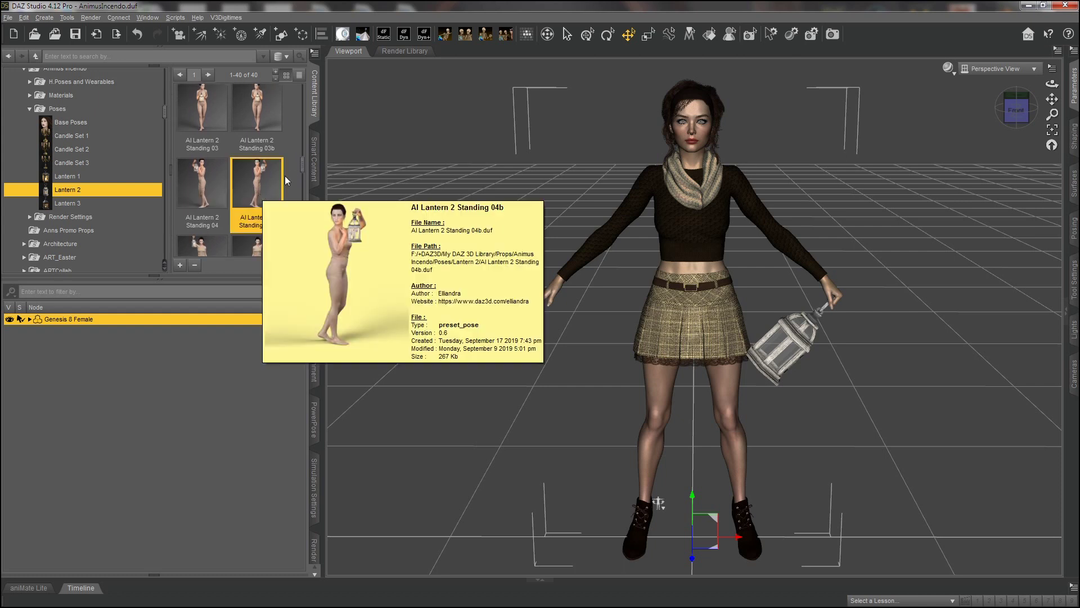
{"action": "mouse_move", "coordinate": [304, 169]}
{"action": "left_mouse_down"}
{"action": "mouse_move", "coordinate": [302, 211]}
{"action": "mouse_move", "coordinate": [303, 167]}
{"action": "left_mouse_up"}
{"action": "double_click", "coordinate": [259, 214]}
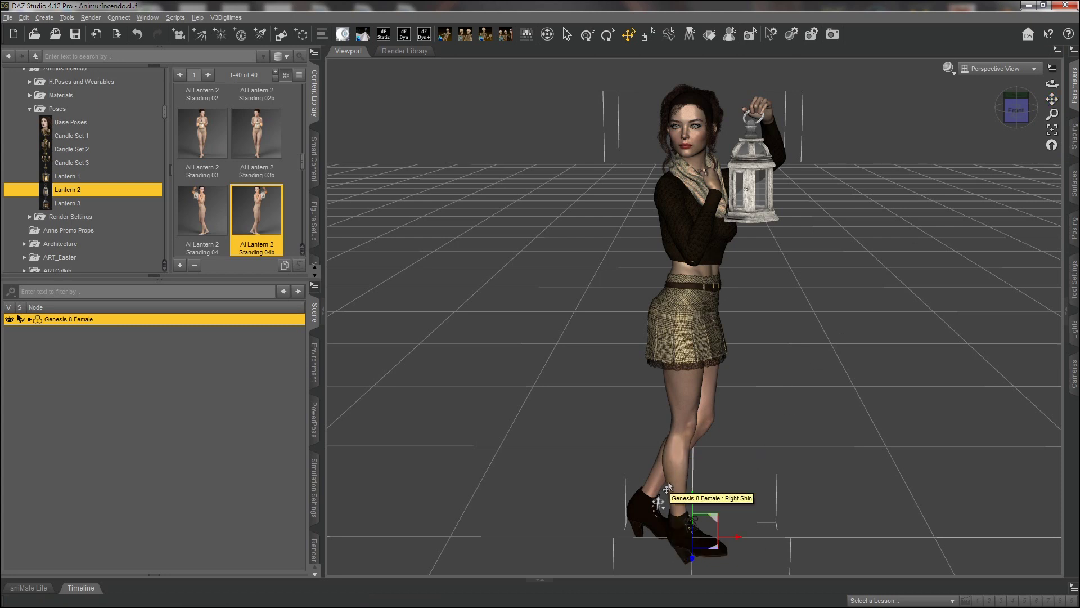
Expand the Genesis 8 Female in the scene hierarchy and delete her Boots.
{"action": "left_click", "coordinate": [29, 319]}
{"action": "left_click", "coordinate": [35, 330]}
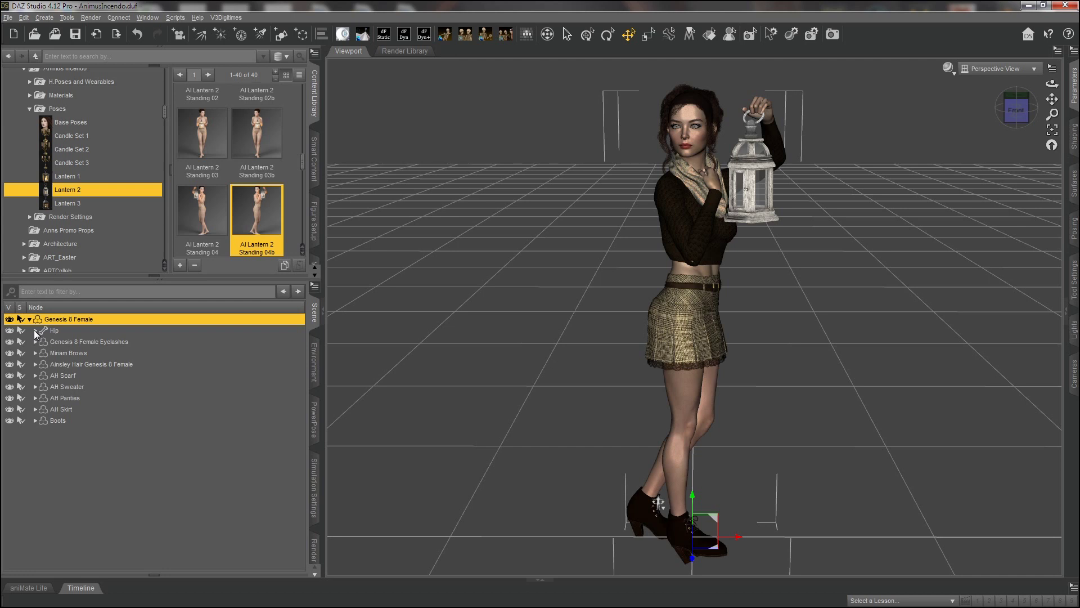
{"action": "left_click", "coordinate": [54, 423]}
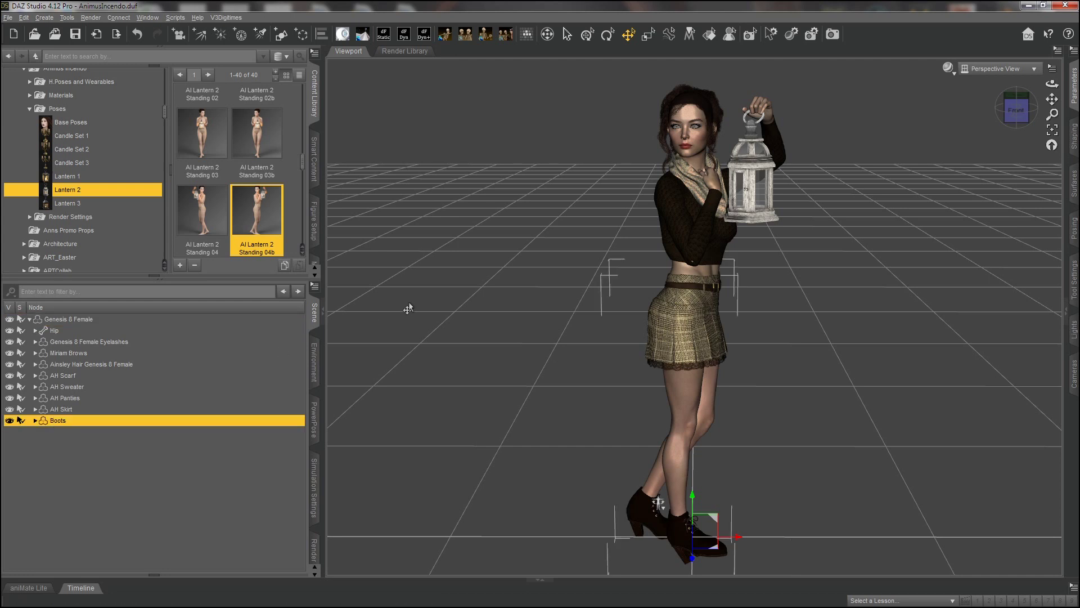
{"action": "left_click", "coordinate": [315, 169]}
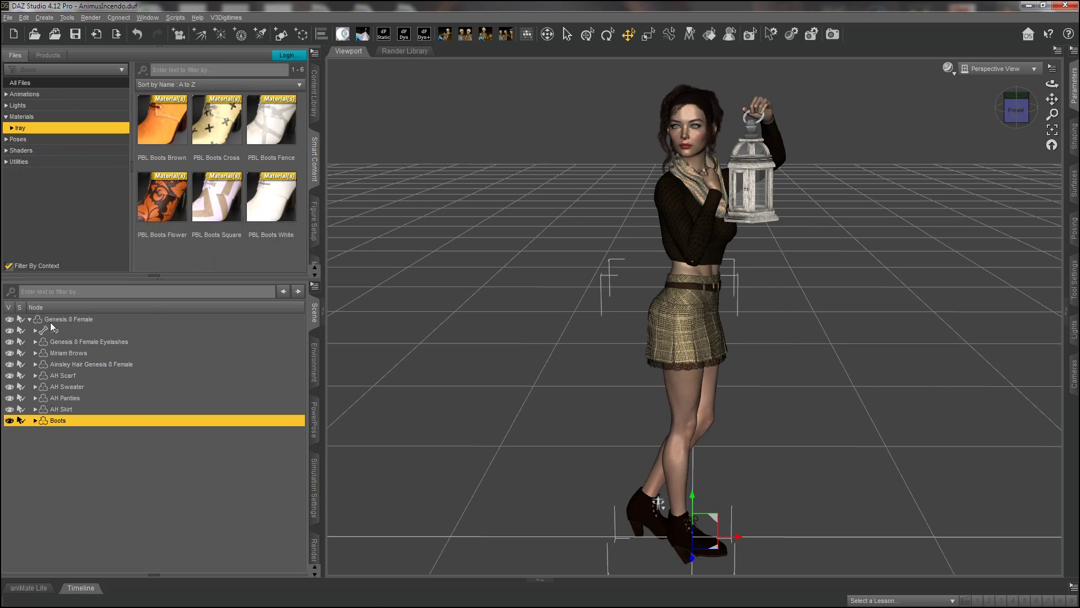
{"action": "left_click", "coordinate": [314, 92]}
{"action": "scroll", "coordinate": [263, 232], "scroll_direction": "down", "scroll_amount": 3}
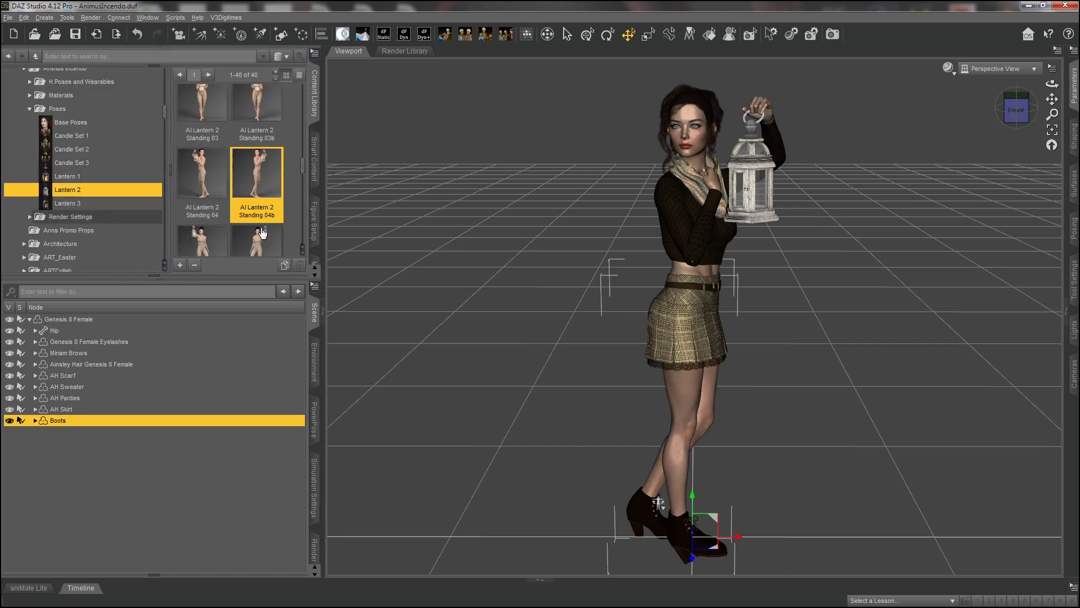
{"action": "scroll", "coordinate": [263, 232], "scroll_direction": "down", "scroll_amount": 5}
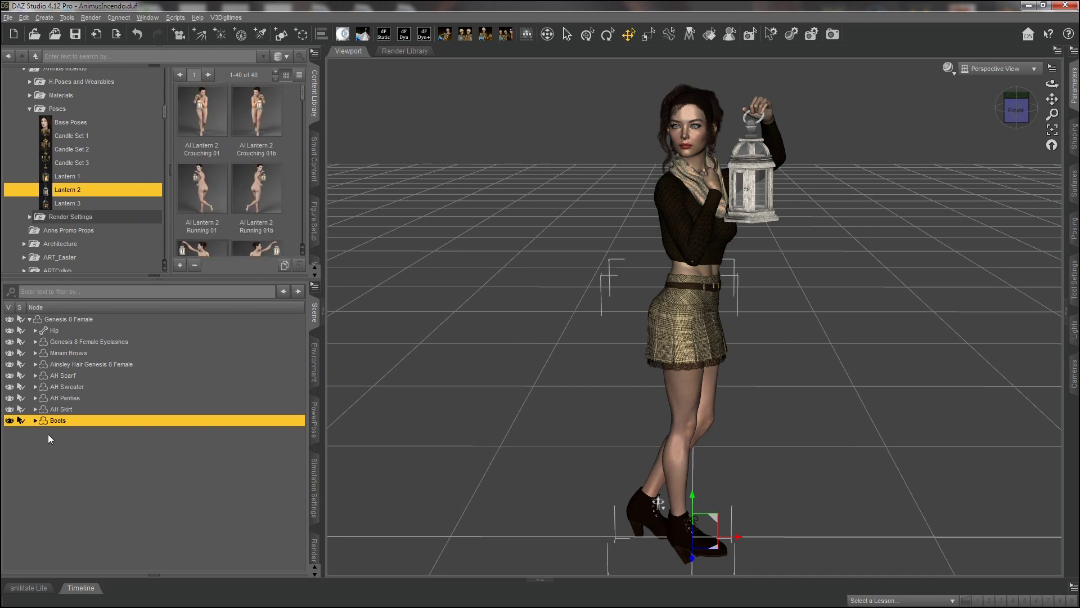
{"action": "key", "text": "Delete"}
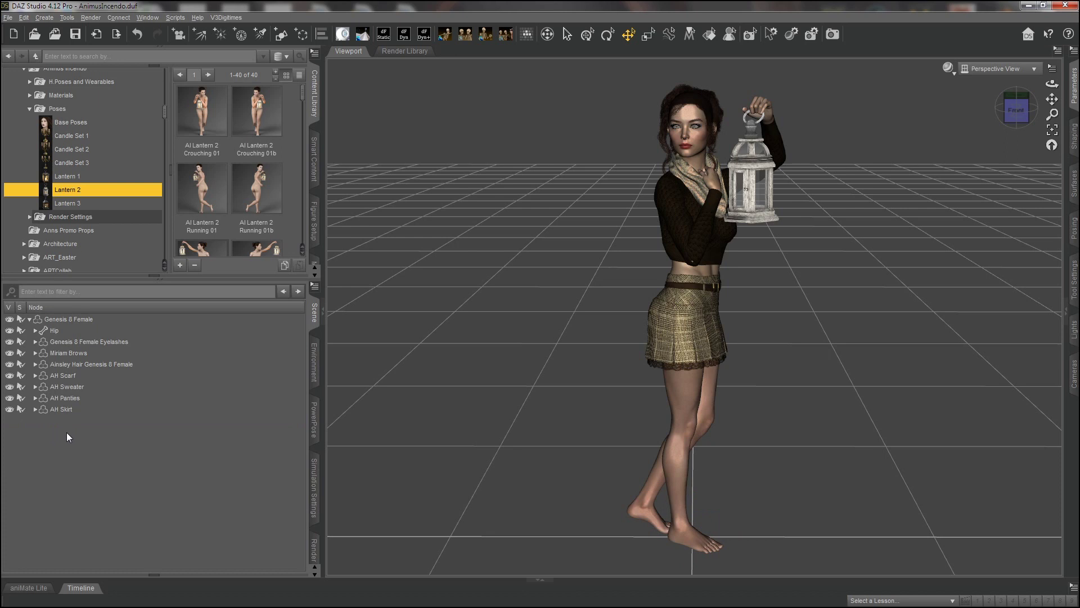
Clear the scene selection and load the AbandonedCity01 set from the Smart Content environments.
{"action": "left_click", "coordinate": [74, 318]}
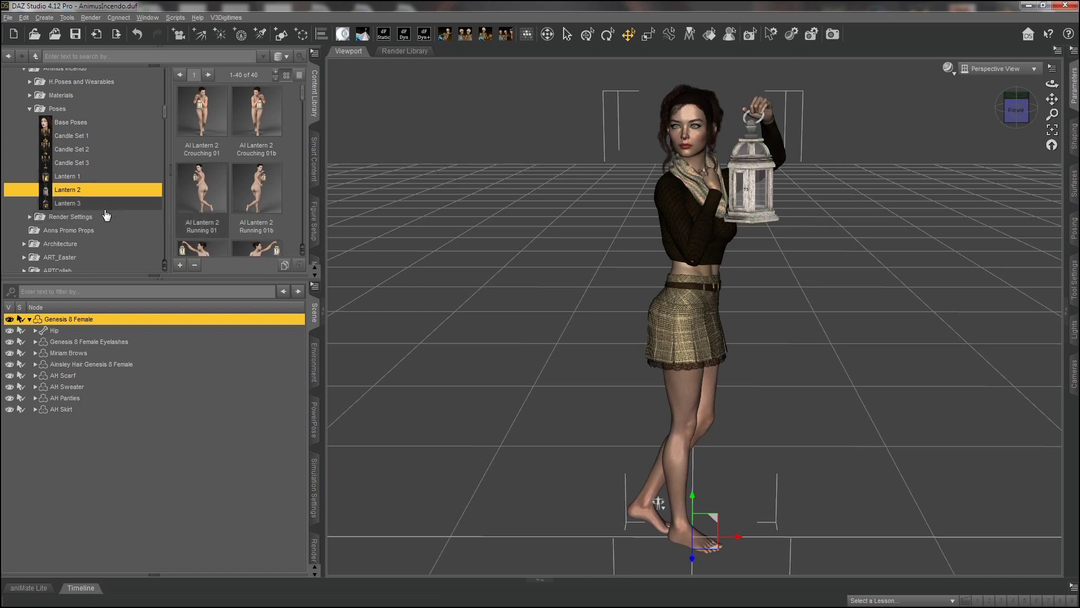
{"action": "left_click", "coordinate": [29, 109]}
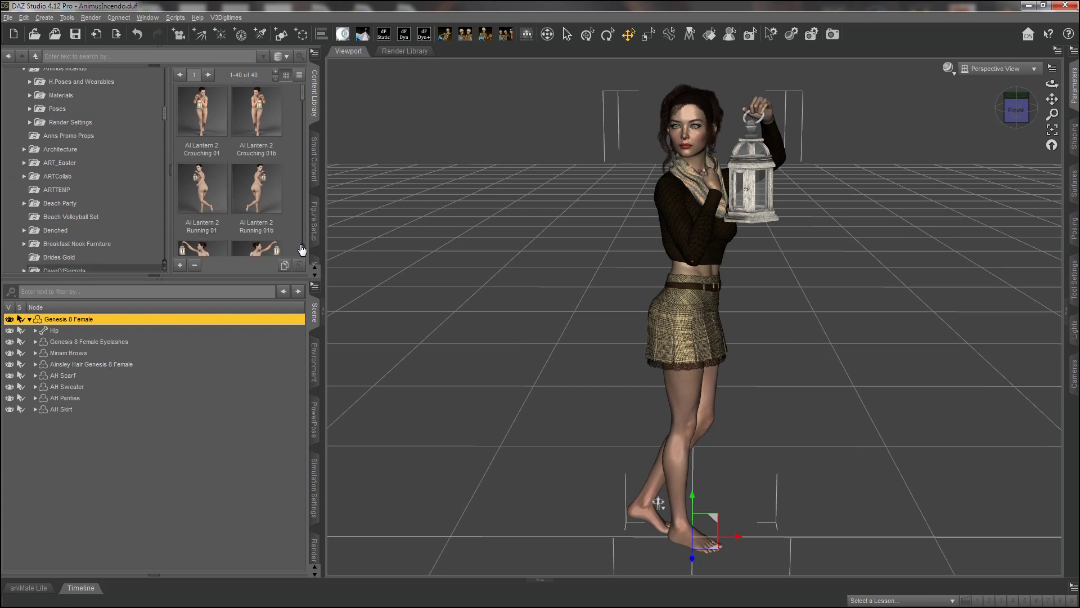
{"action": "left_click", "coordinate": [313, 180]}
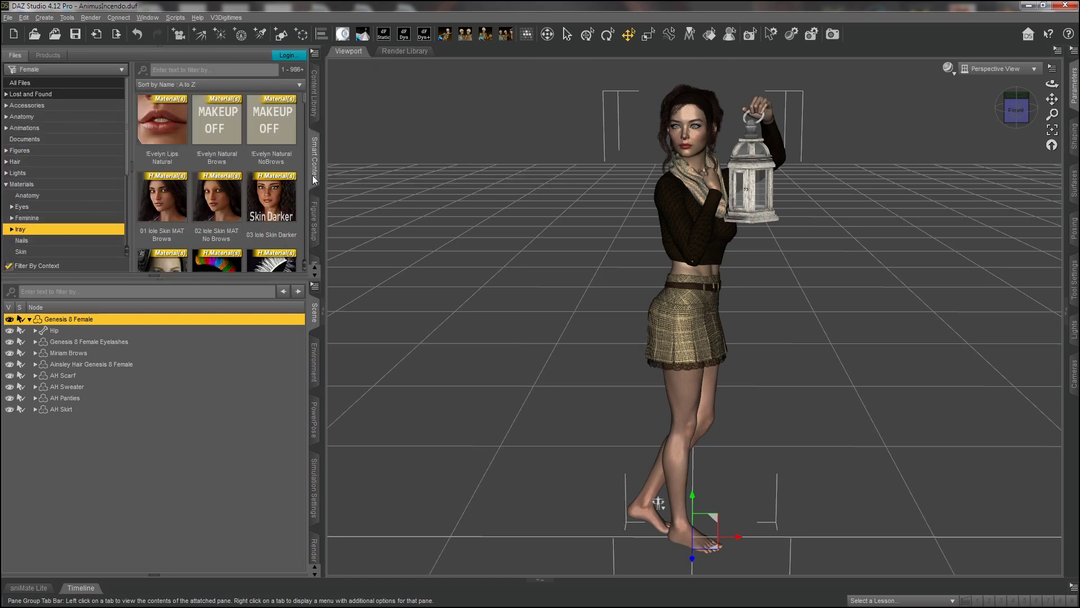
{"action": "left_click", "coordinate": [6, 184]}
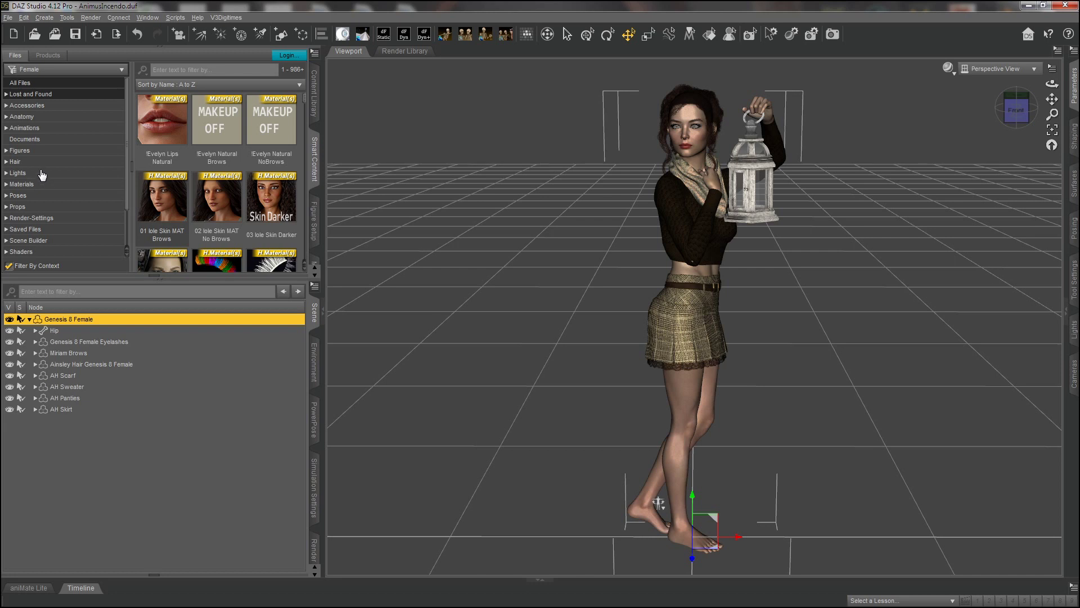
{"action": "left_click", "coordinate": [88, 504]}
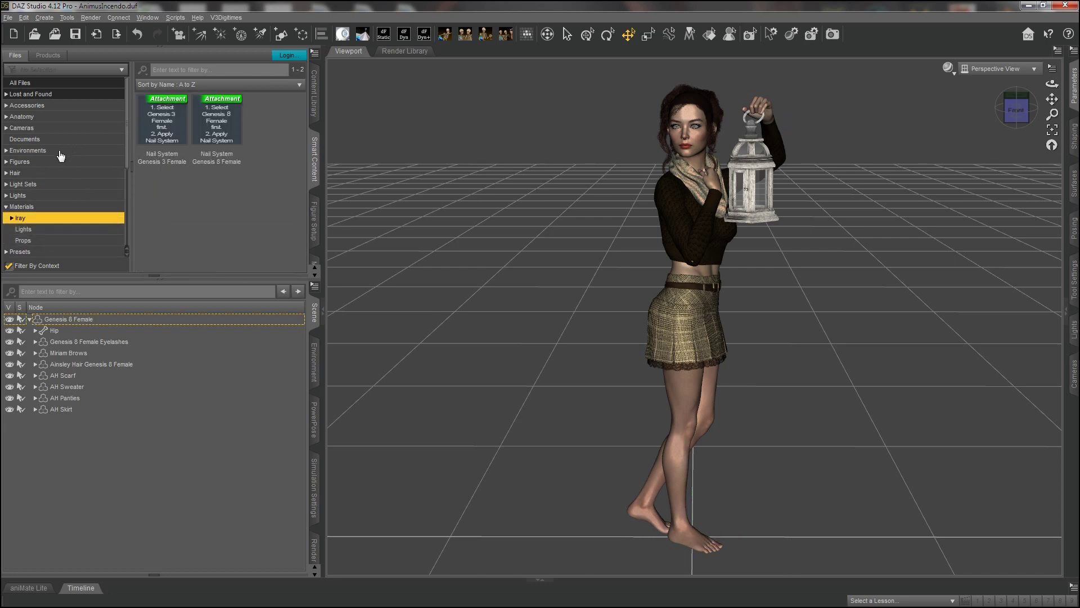
{"action": "left_click", "coordinate": [29, 152]}
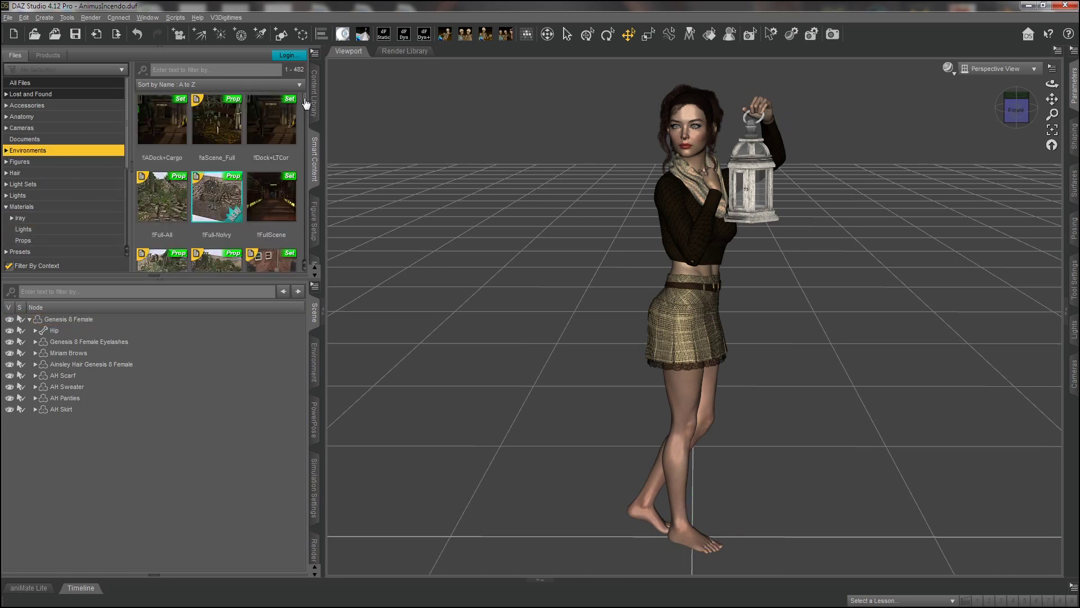
{"action": "left_click_drag", "start_coordinate": [304, 103], "coordinate": [307, 128]}
{"action": "left_click", "coordinate": [210, 224]}
{"action": "double_click", "coordinate": [210, 224]}
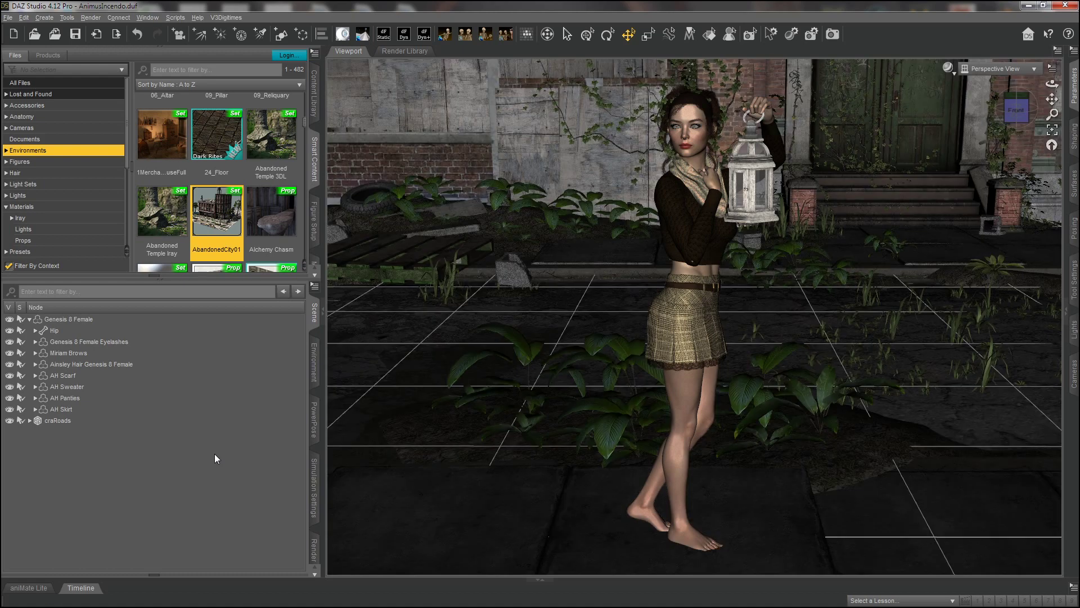
Move the craRoads environment to about -157 on X and 639 on Z, bringing the entrance steps behind the figure.
{"action": "left_click", "coordinate": [1004, 77]}
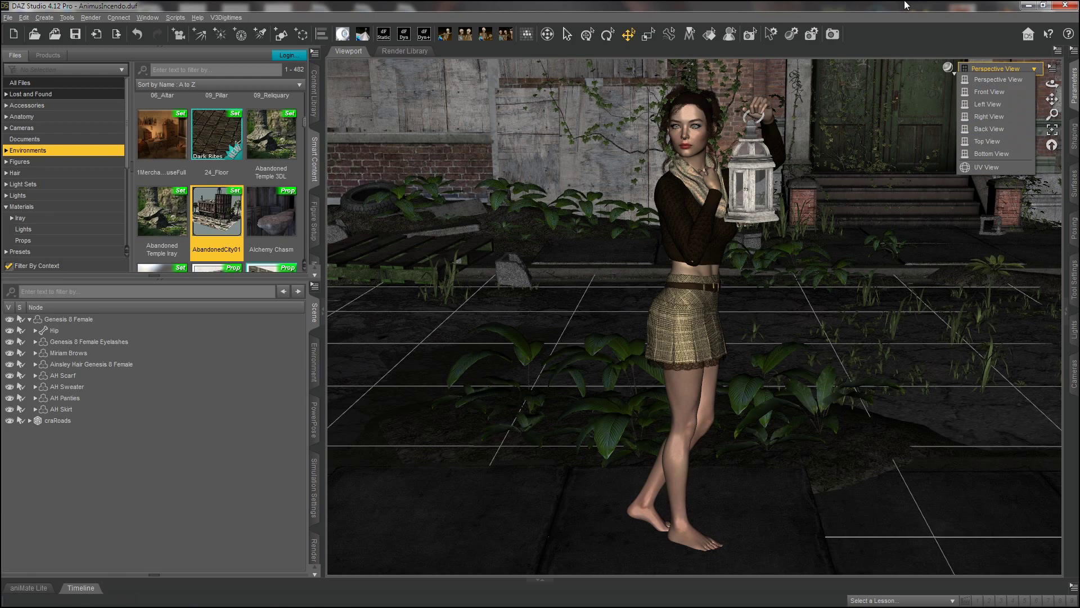
{"action": "left_click", "coordinate": [891, 25]}
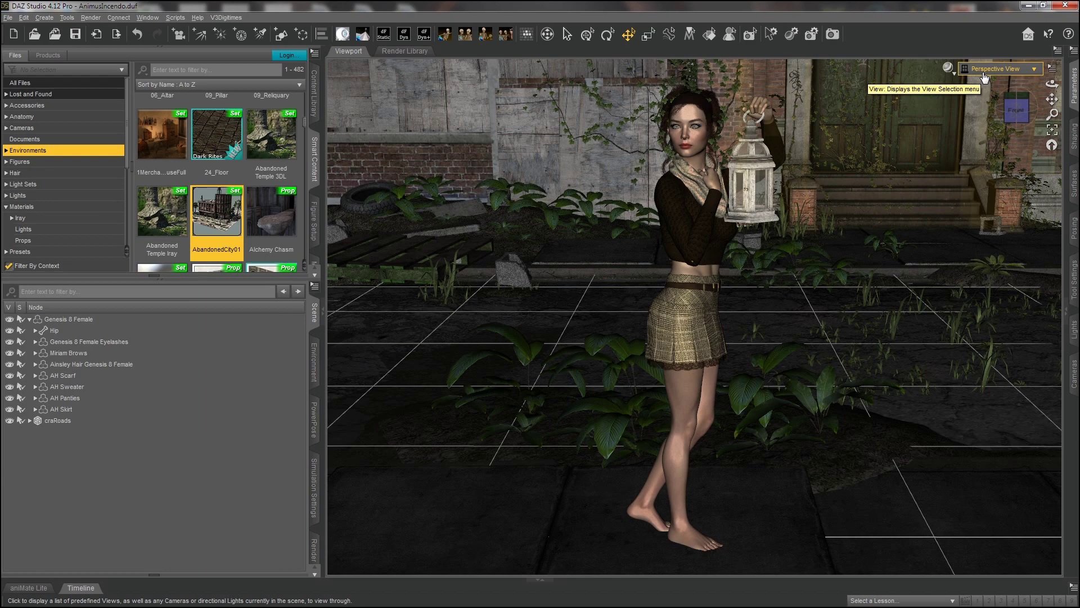
{"action": "left_click", "coordinate": [60, 421]}
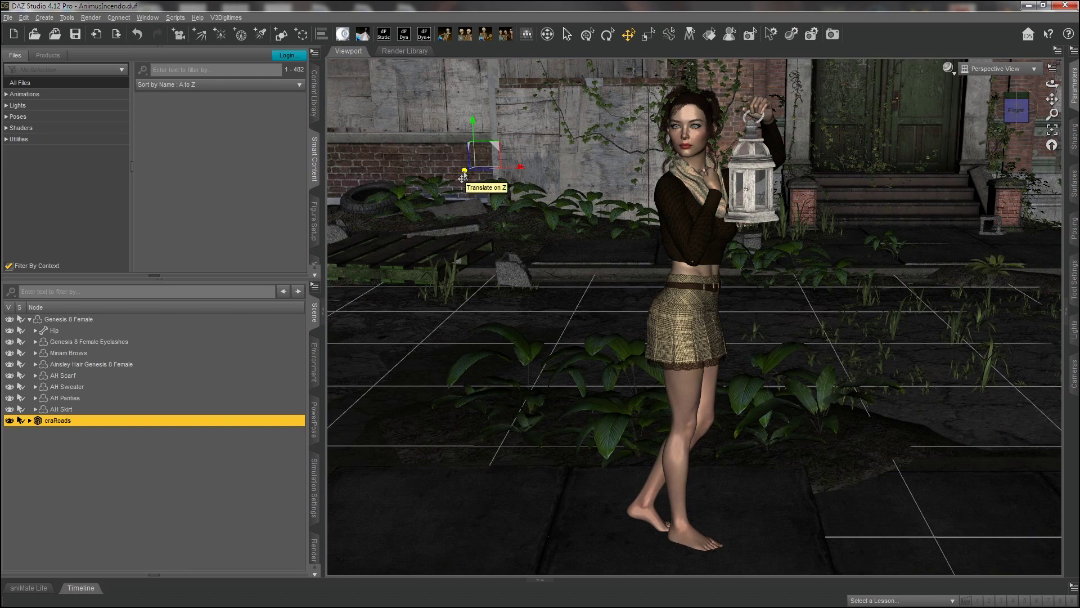
{"action": "left_click_drag", "start_coordinate": [463, 177], "coordinate": [414, 280]}
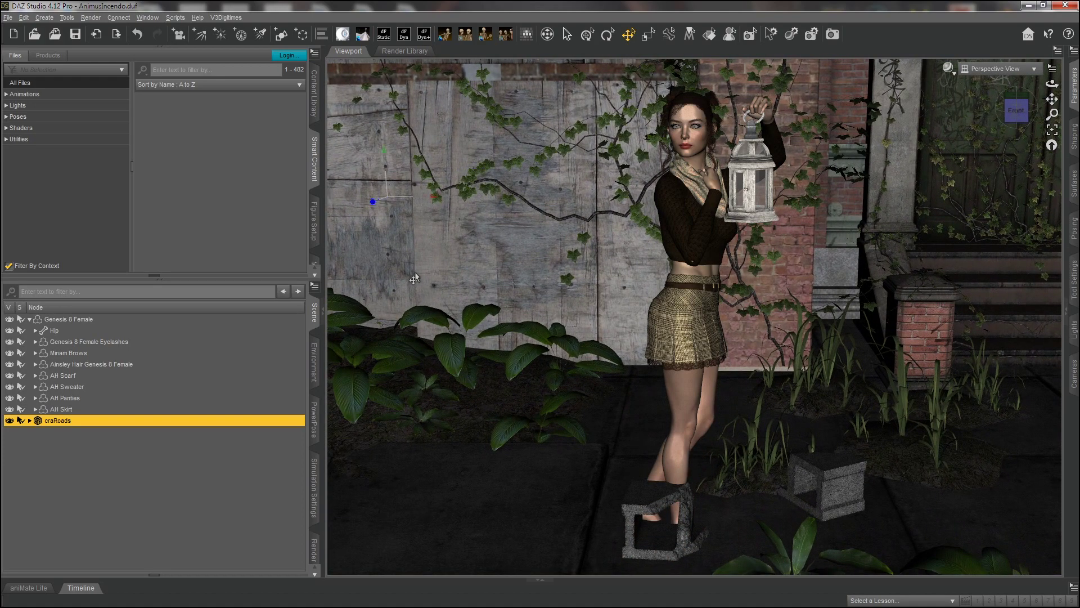
{"action": "left_click_drag", "start_coordinate": [434, 202], "coordinate": [340, 202]}
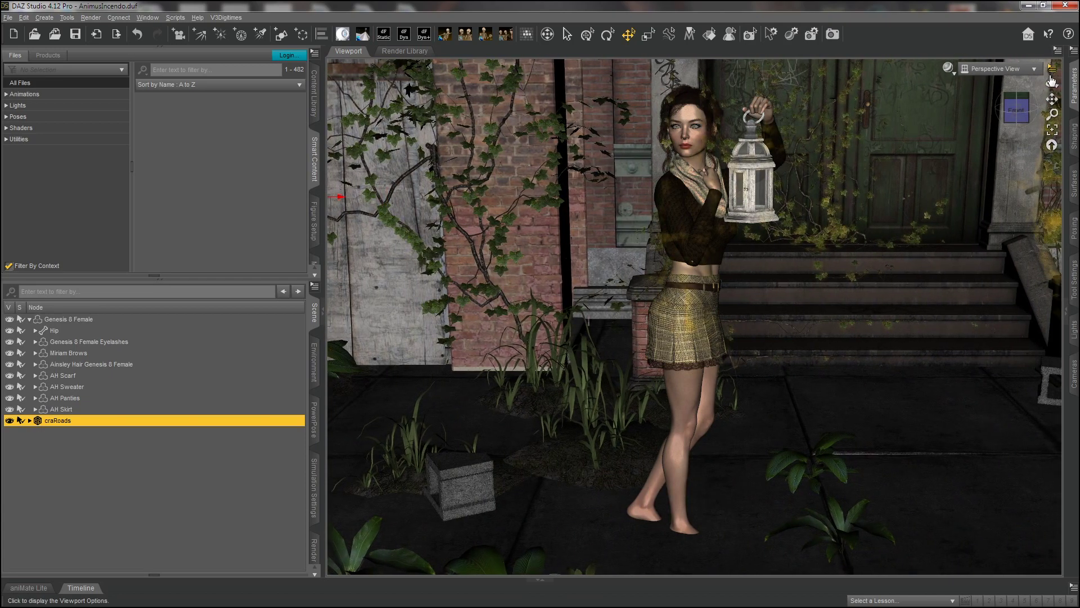
Fine-tune the craRoads position to 710.45 on Z and -191.53 on X in its transform parameters.
{"action": "left_click_drag", "start_coordinate": [1052, 83], "coordinate": [1050, 102]}
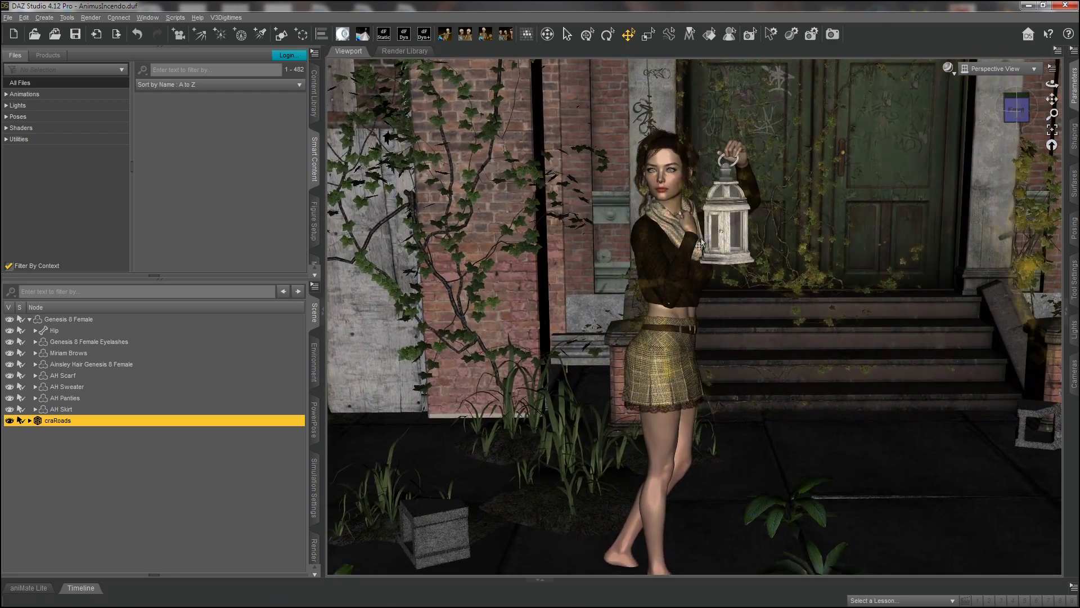
{"action": "left_click", "coordinate": [1075, 87]}
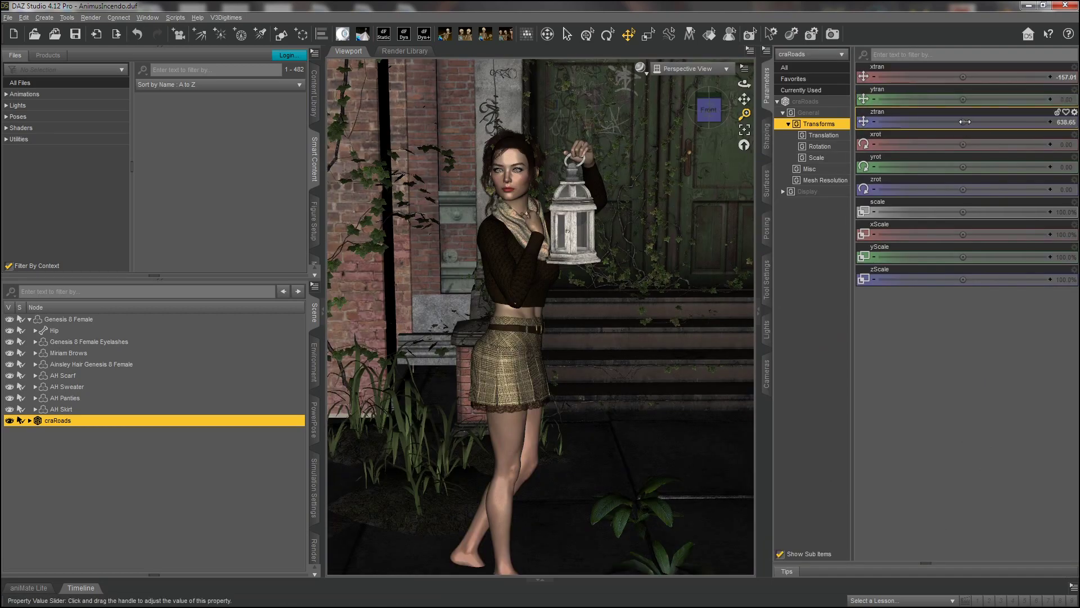
{"action": "left_click_drag", "start_coordinate": [963, 121], "coordinate": [1009, 122]}
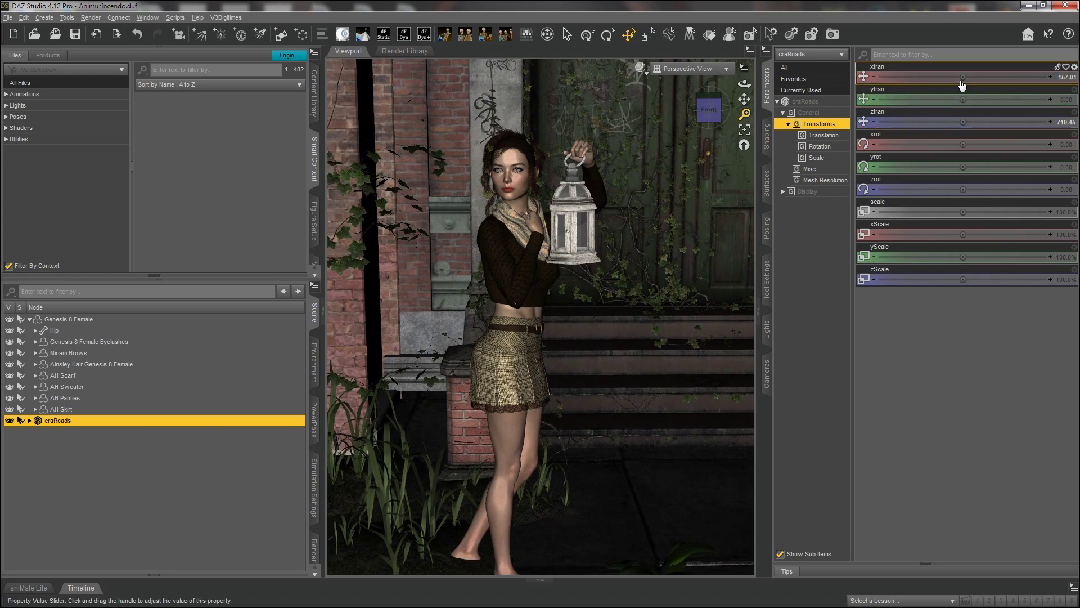
{"action": "left_click_drag", "start_coordinate": [963, 77], "coordinate": [921, 77]}
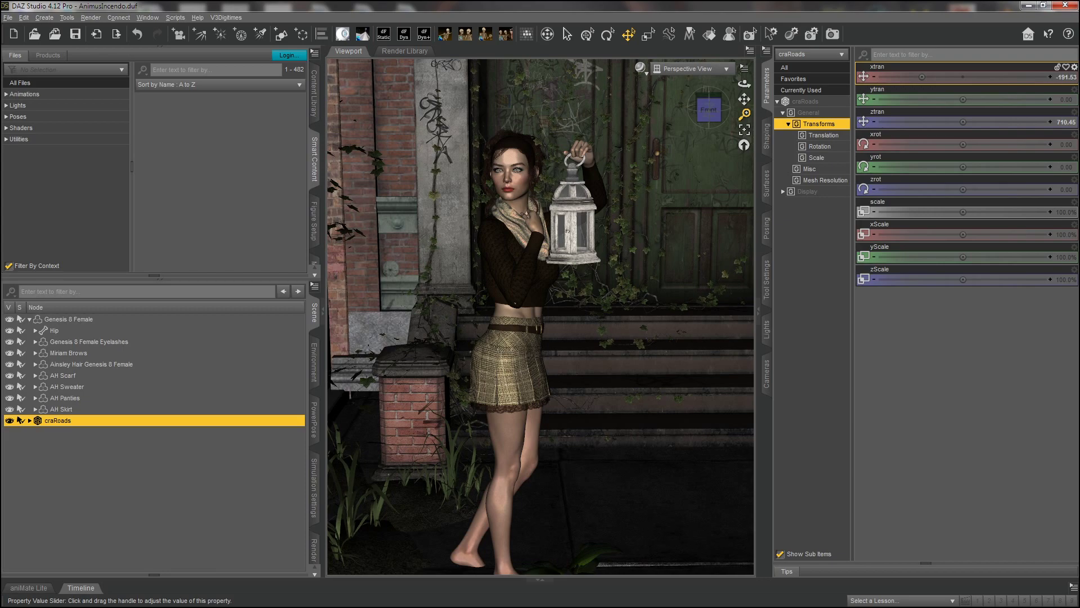
{"action": "left_click", "coordinate": [766, 103]}
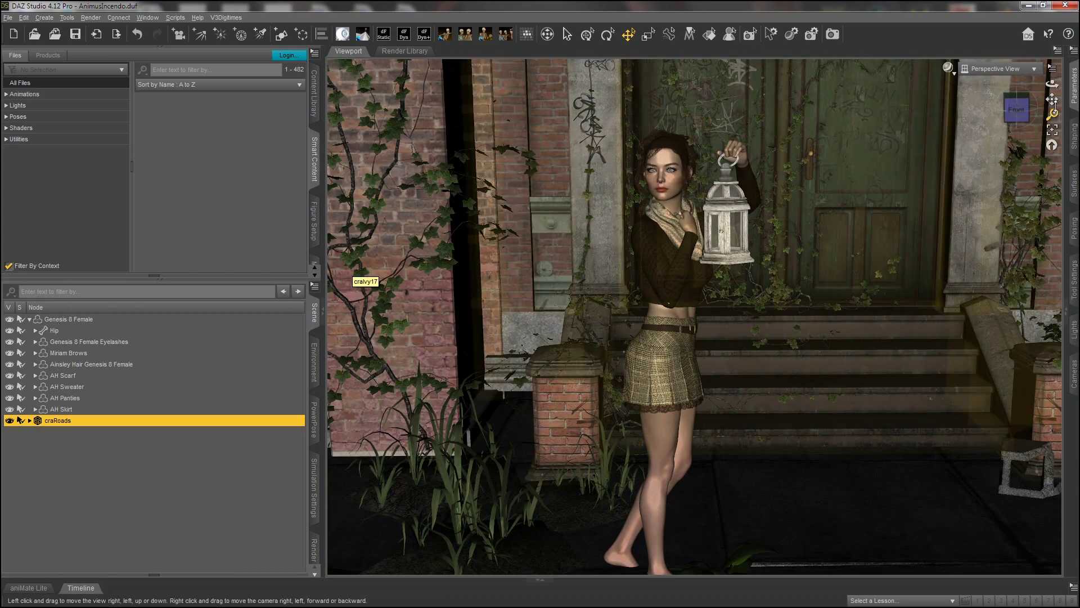
Select the Genesis 8 Female and raise her slightly so her feet rest on the pavement.
{"action": "left_click_drag", "start_coordinate": [1052, 114], "coordinate": [514, 562]}
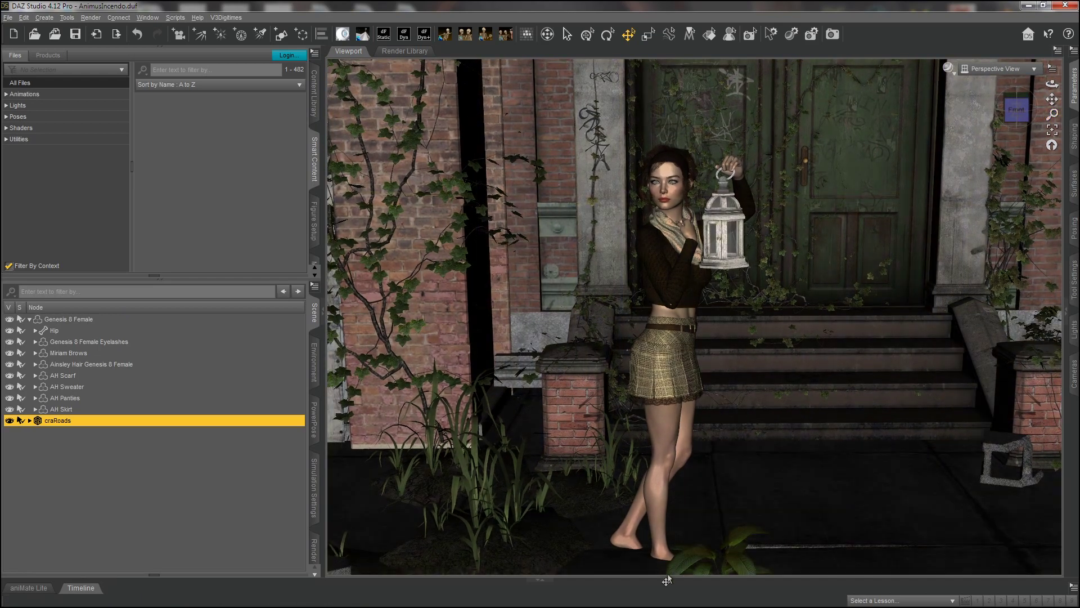
{"action": "left_click", "coordinate": [64, 319]}
{"action": "left_click_drag", "start_coordinate": [672, 528], "coordinate": [672, 517]}
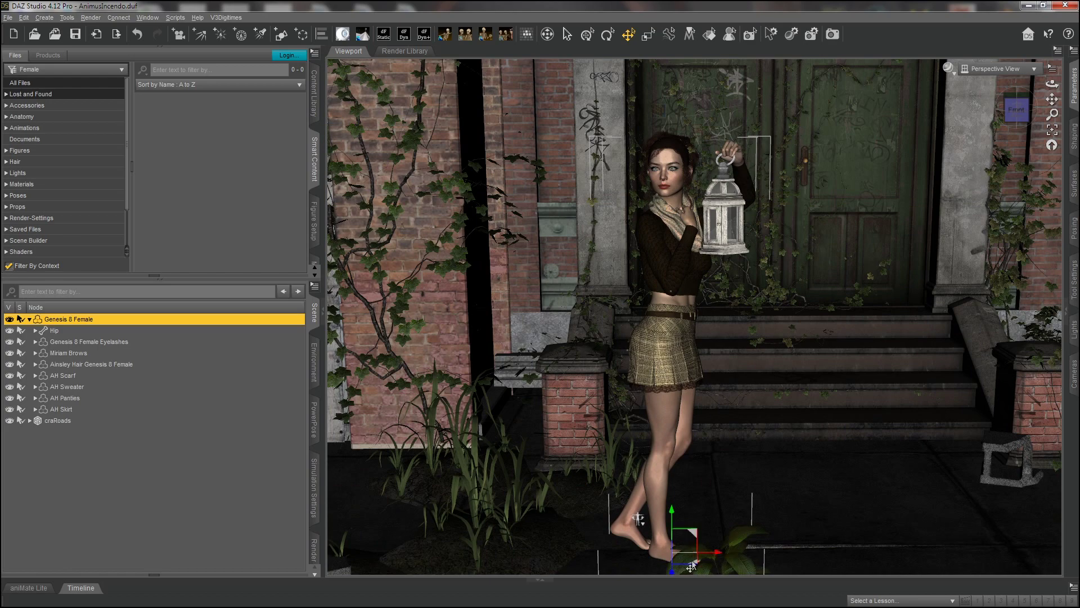
{"action": "left_click", "coordinate": [691, 566]}
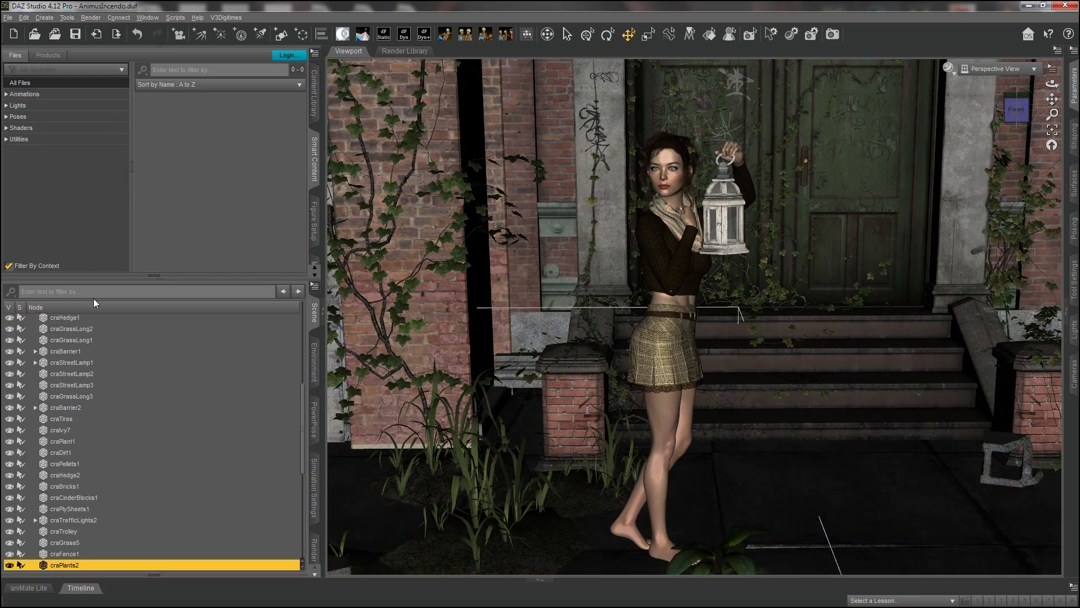
Select the Genesis 8 Female and move her slightly back toward the entrance steps.
{"action": "left_click_drag", "start_coordinate": [302, 426], "coordinate": [260, 319]}
{"action": "left_click", "coordinate": [60, 319]}
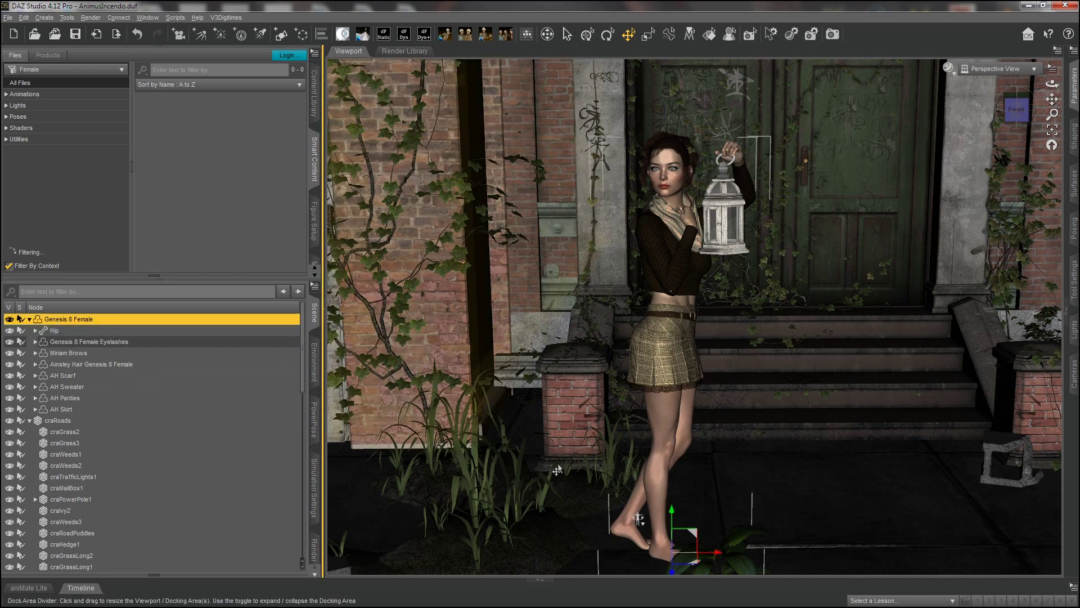
{"action": "left_click_drag", "start_coordinate": [694, 566], "coordinate": [687, 544]}
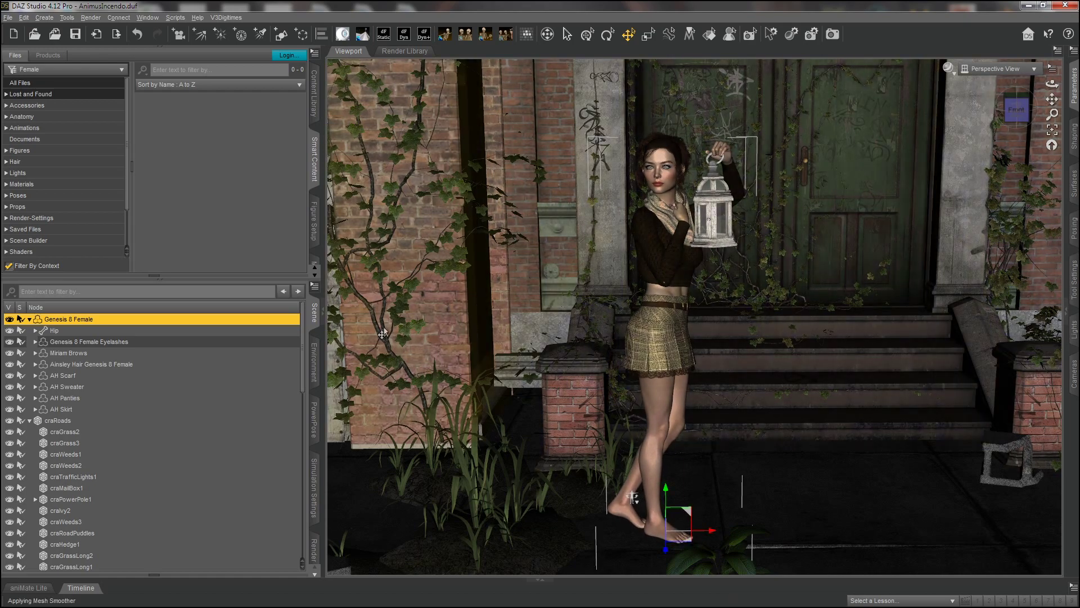
Rotate the craRoads environment 10.65 on Y and reposition it at -388.38 on X and 765.41 on Z.
{"action": "left_click", "coordinate": [30, 421]}
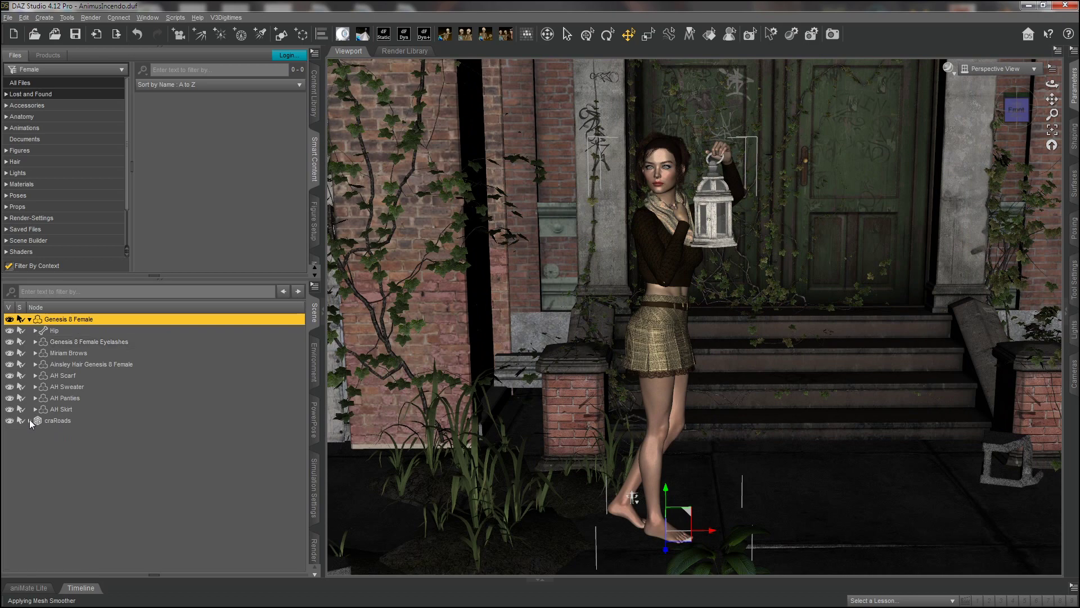
{"action": "left_click", "coordinate": [57, 421]}
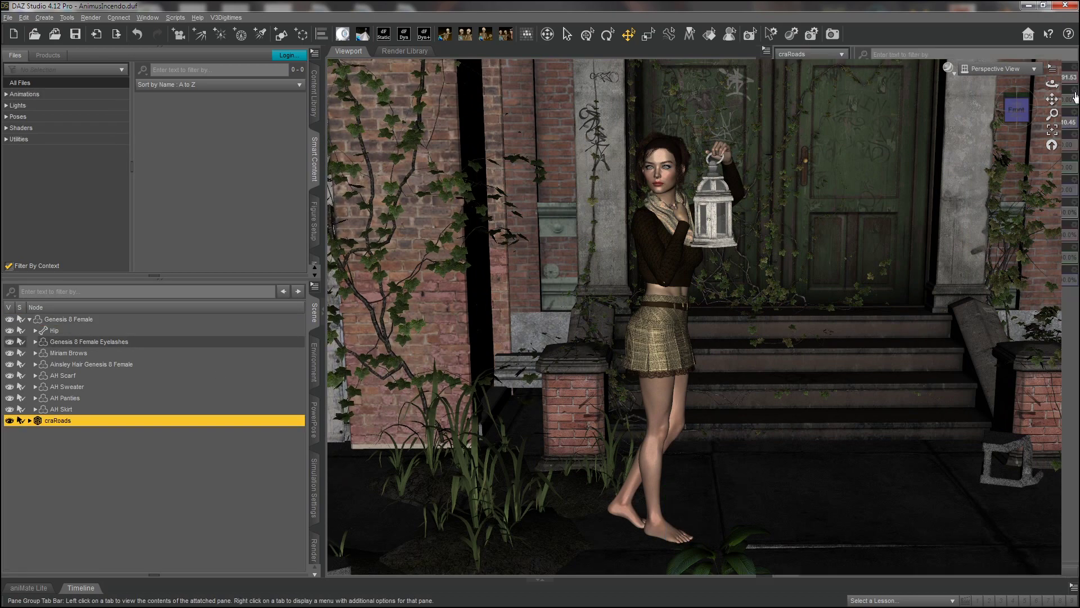
{"action": "left_click", "coordinate": [1075, 96]}
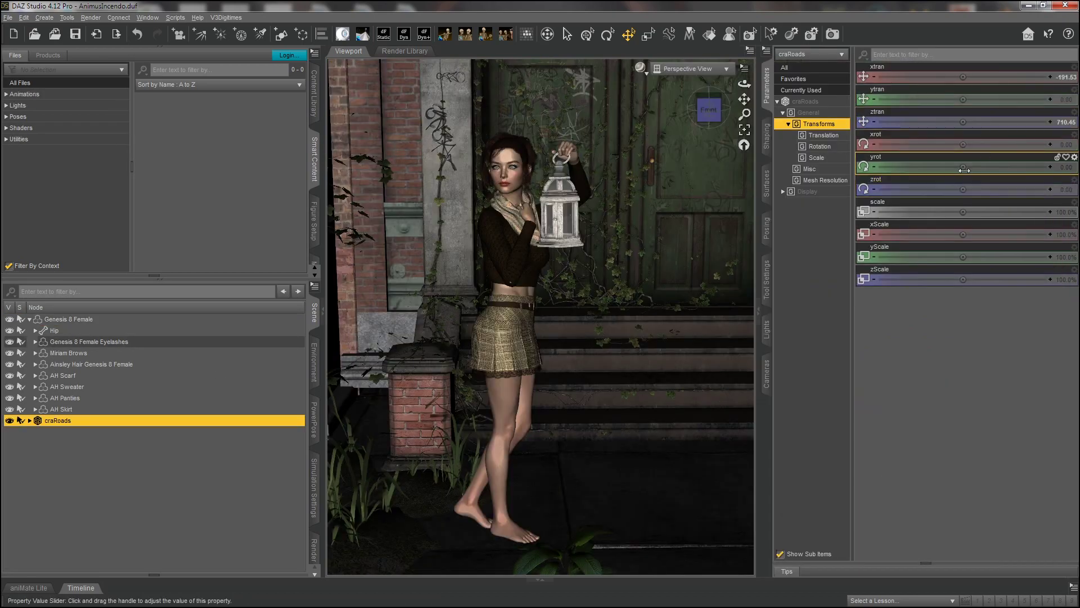
{"action": "left_click_drag", "start_coordinate": [963, 169], "coordinate": [995, 167]}
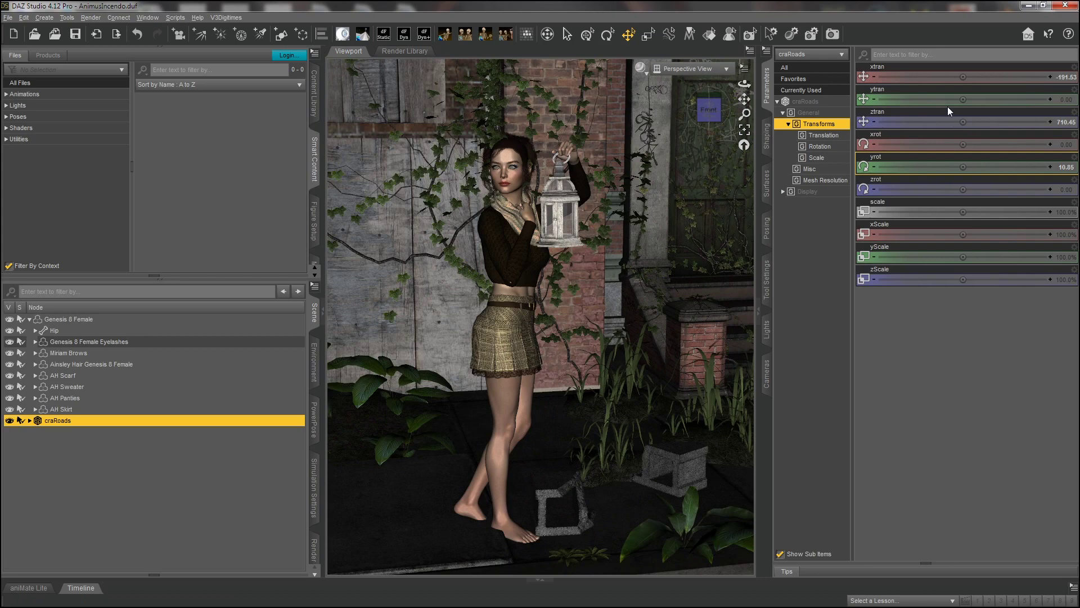
{"action": "left_click_drag", "start_coordinate": [963, 78], "coordinate": [910, 77]}
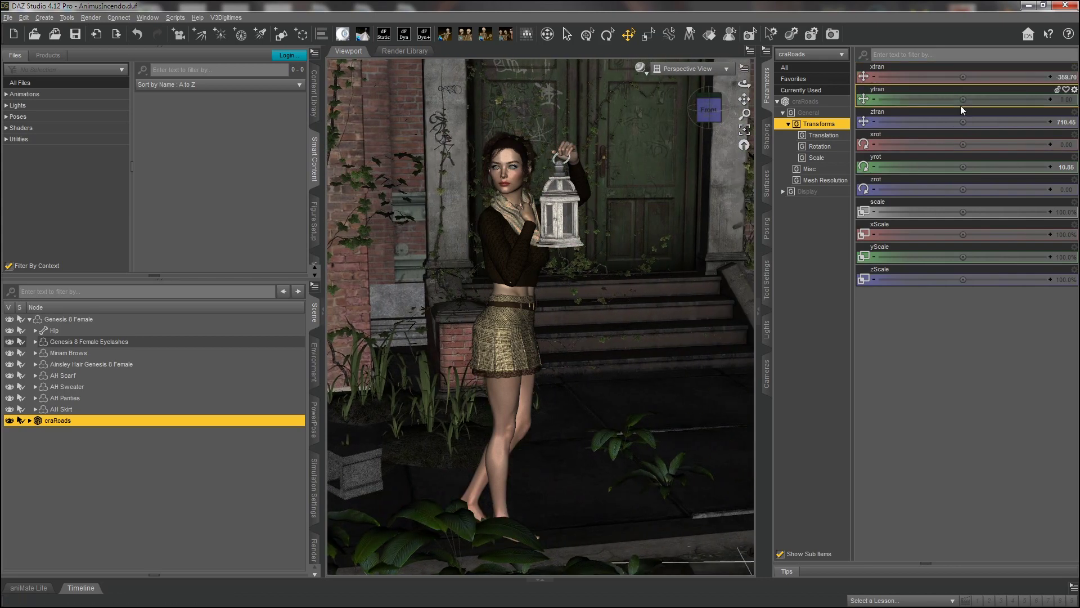
{"action": "left_click_drag", "start_coordinate": [964, 122], "coordinate": [1008, 122]}
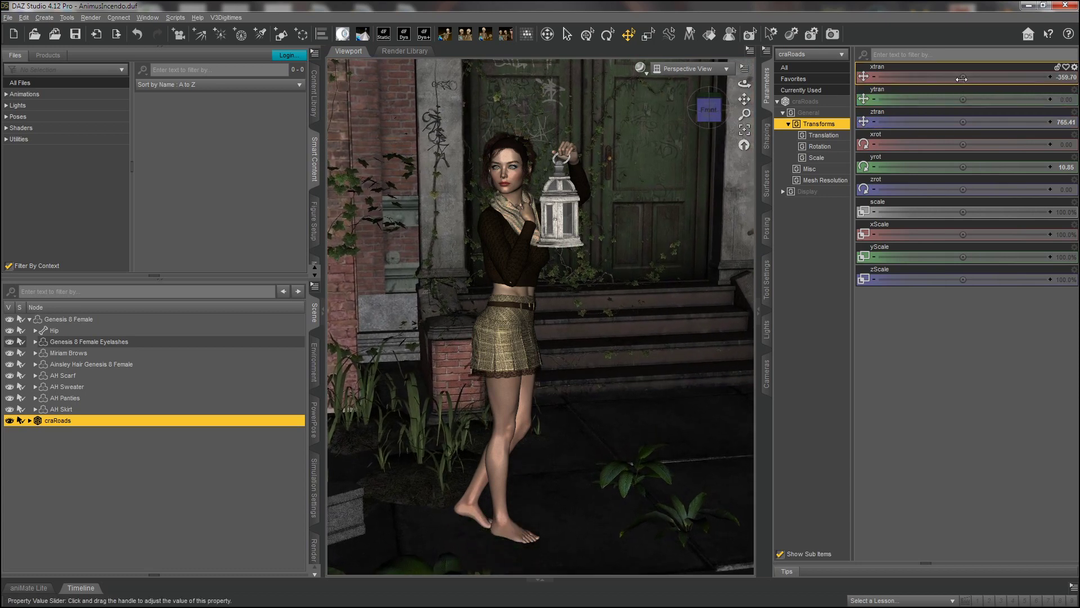
{"action": "left_click_drag", "start_coordinate": [962, 78], "coordinate": [921, 77]}
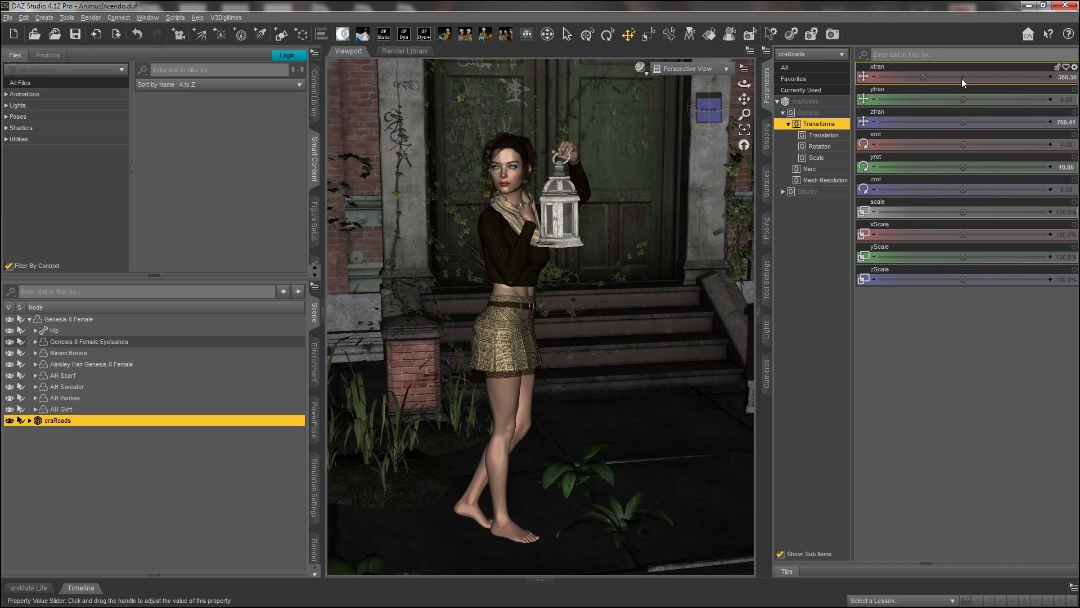
{"action": "left_click", "coordinate": [769, 87]}
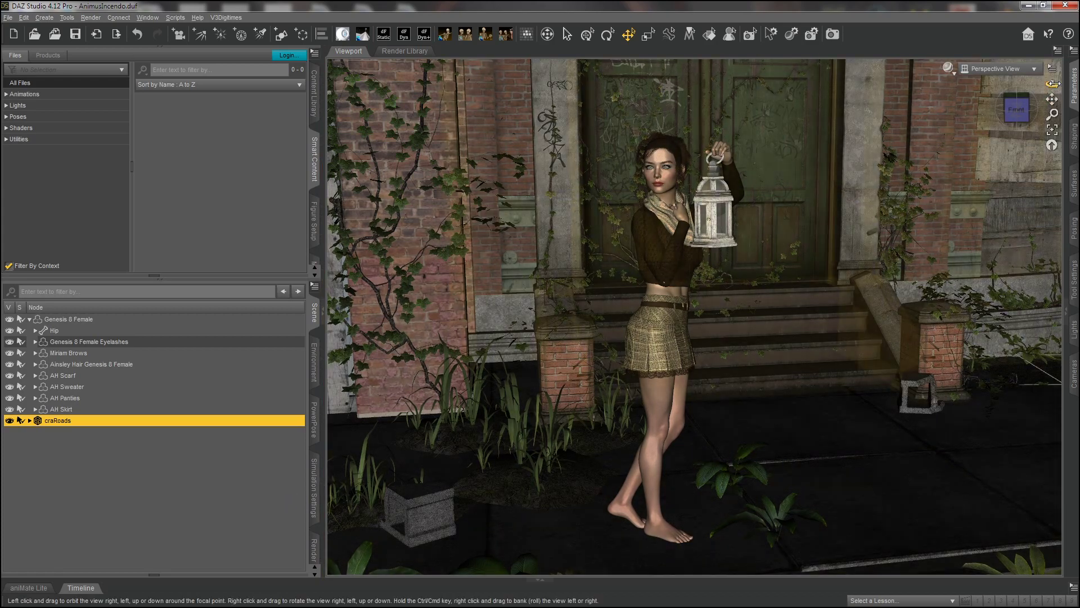
Create a camera using Apply Active Viewport Transforms from a slightly raised angle and look through it.
{"action": "left_click_drag", "start_coordinate": [1052, 83], "coordinate": [1052, 101]}
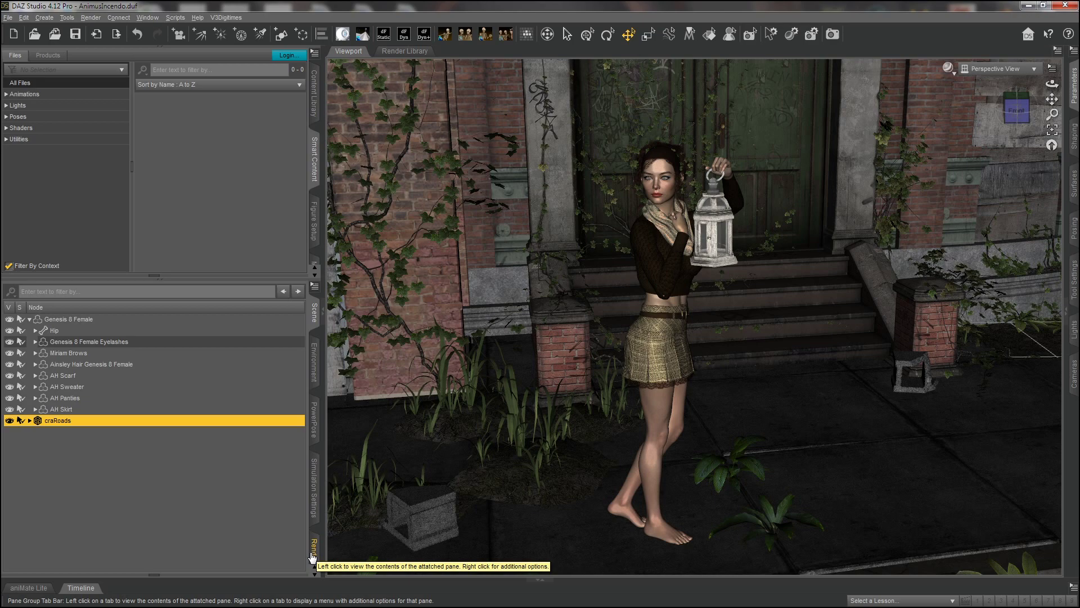
{"action": "left_click", "coordinate": [179, 33]}
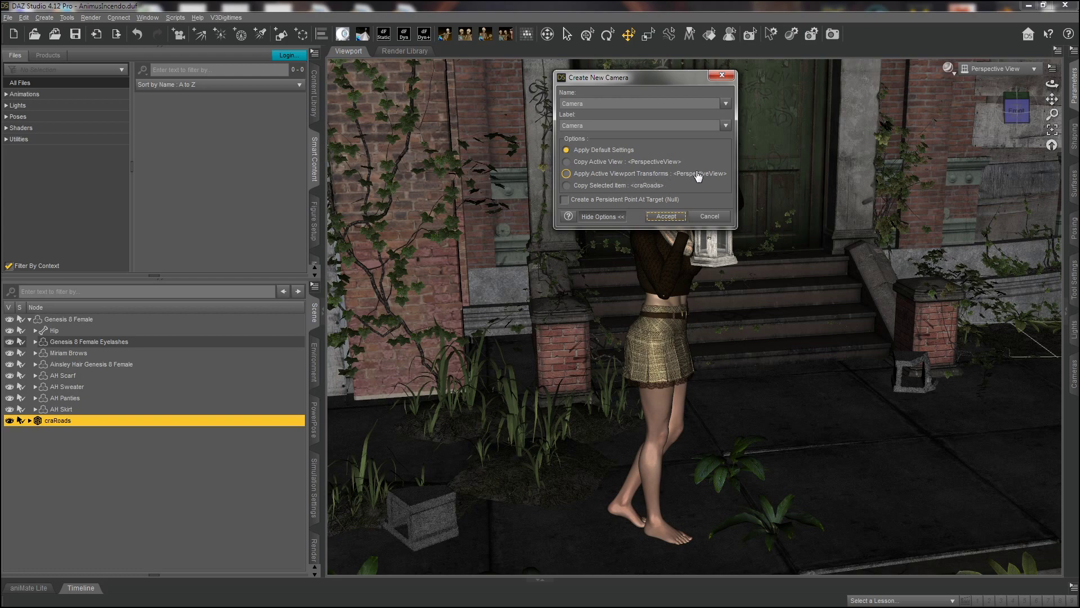
{"action": "left_click", "coordinate": [636, 174]}
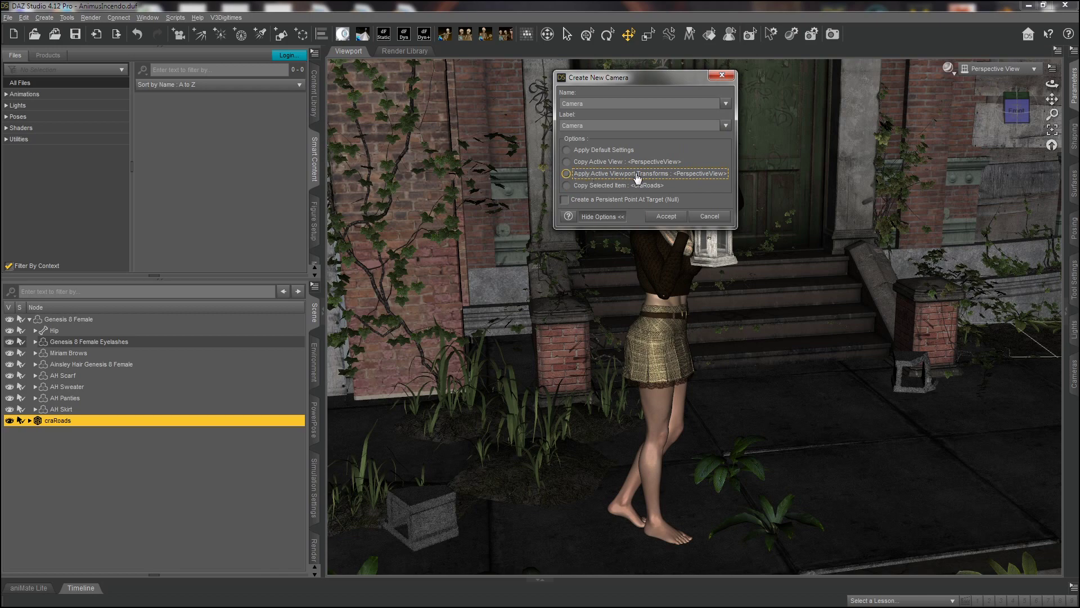
{"action": "left_click", "coordinate": [666, 217]}
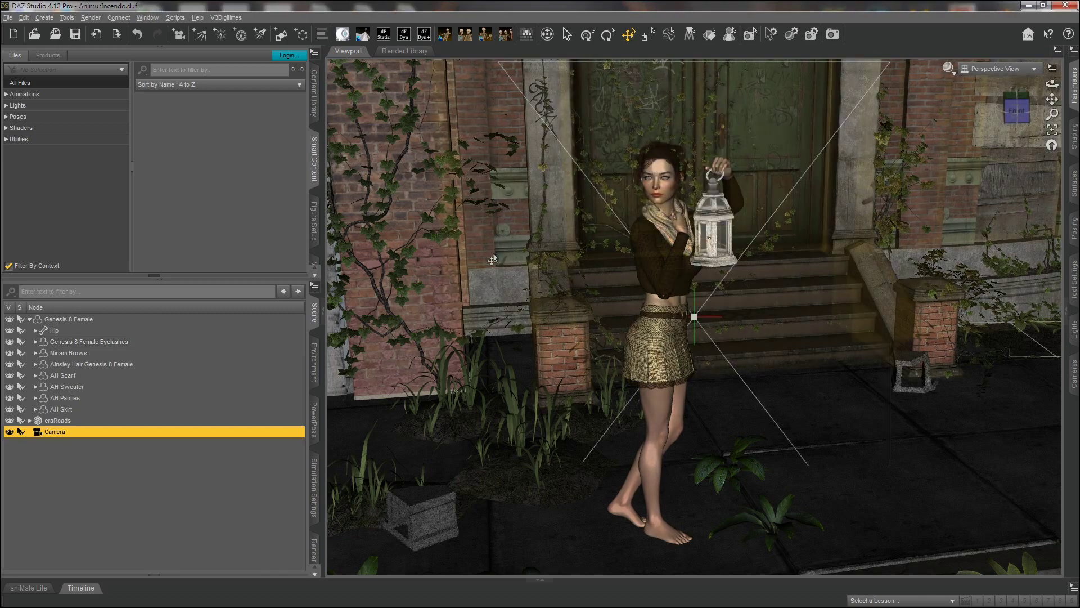
{"action": "left_click", "coordinate": [996, 69]}
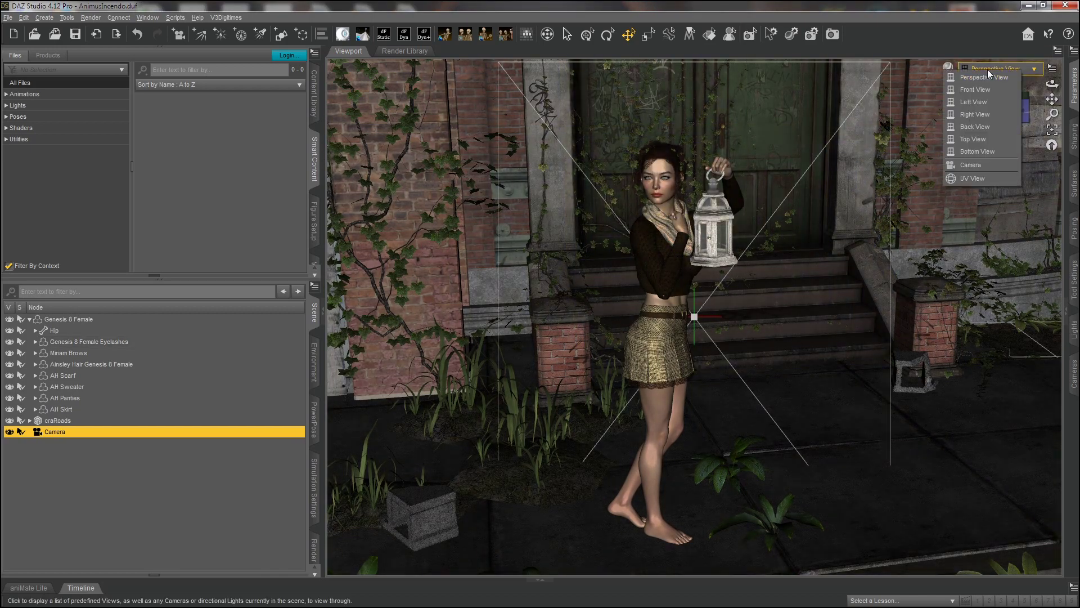
{"action": "left_click", "coordinate": [970, 167]}
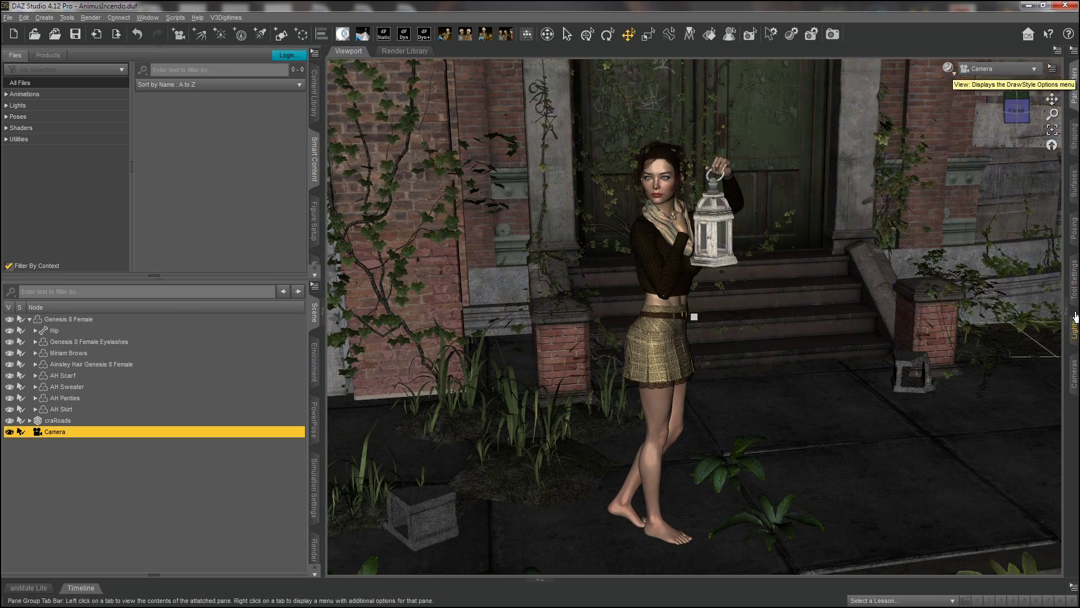
Try the new camera's Headlamp Mode set to Off and return it to Auto.
{"action": "left_click", "coordinate": [1074, 372]}
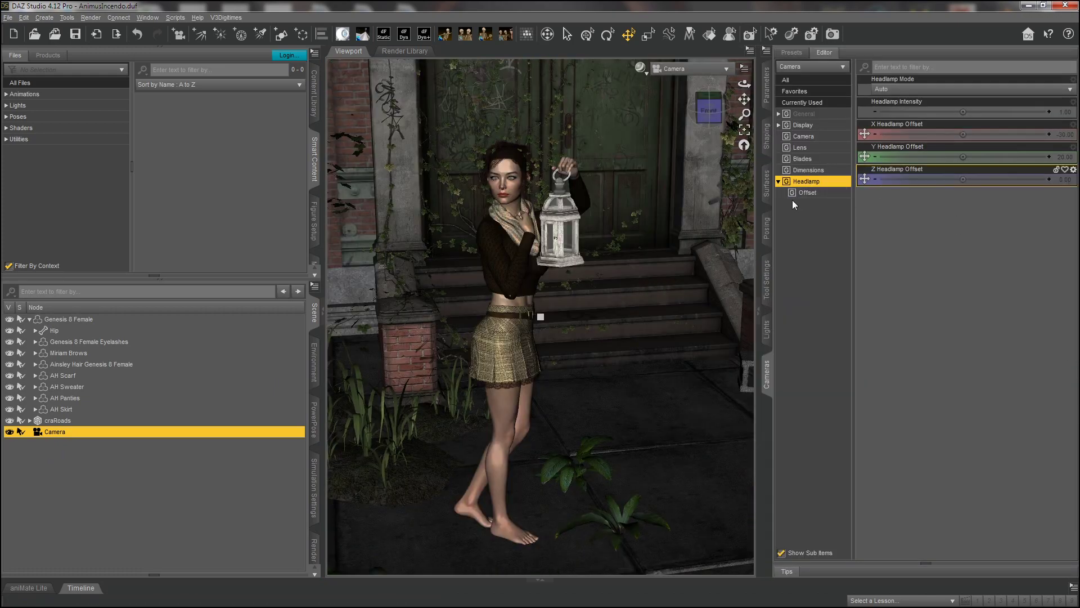
{"action": "left_click", "coordinate": [913, 90]}
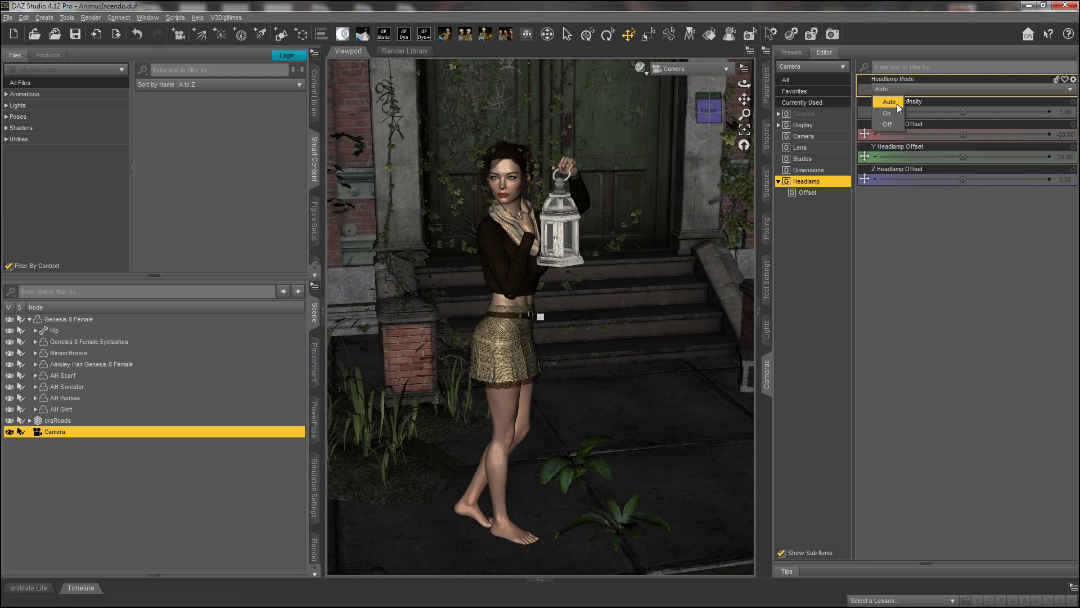
{"action": "left_click", "coordinate": [890, 122]}
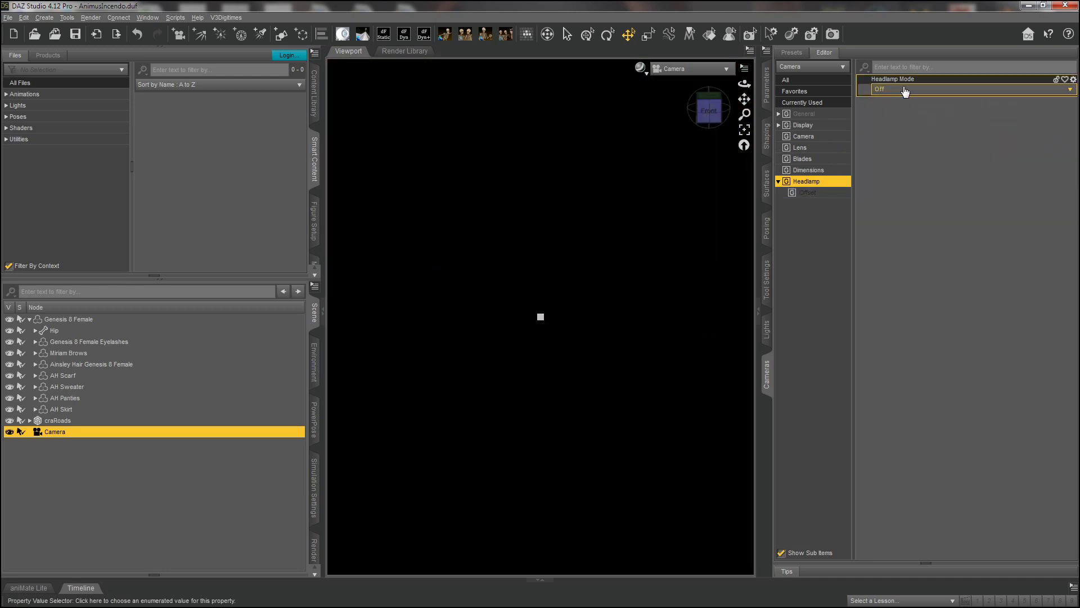
{"action": "left_click", "coordinate": [905, 91]}
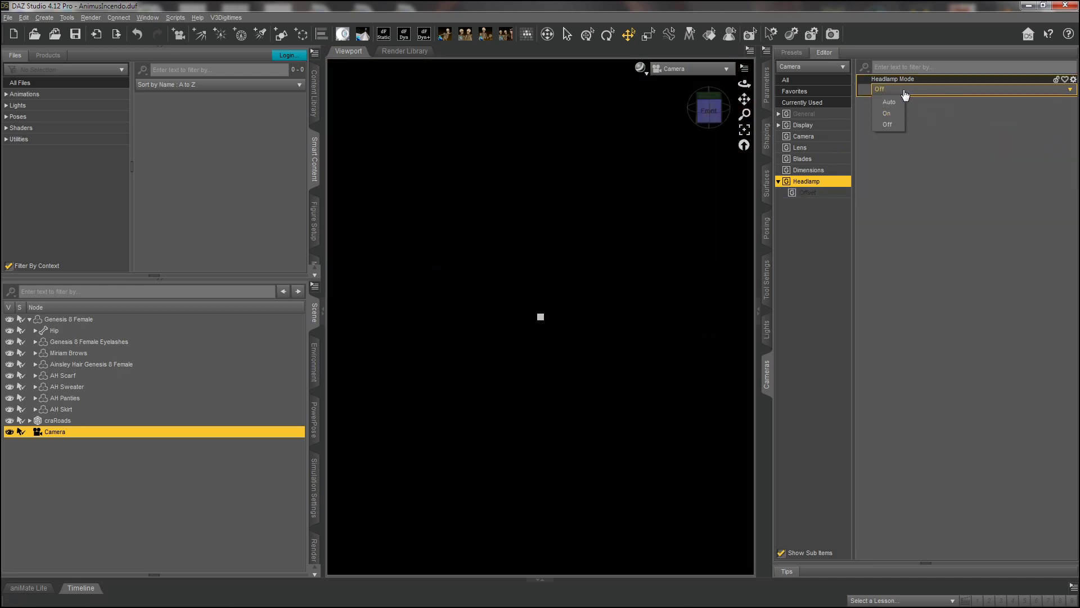
{"action": "left_click", "coordinate": [896, 100]}
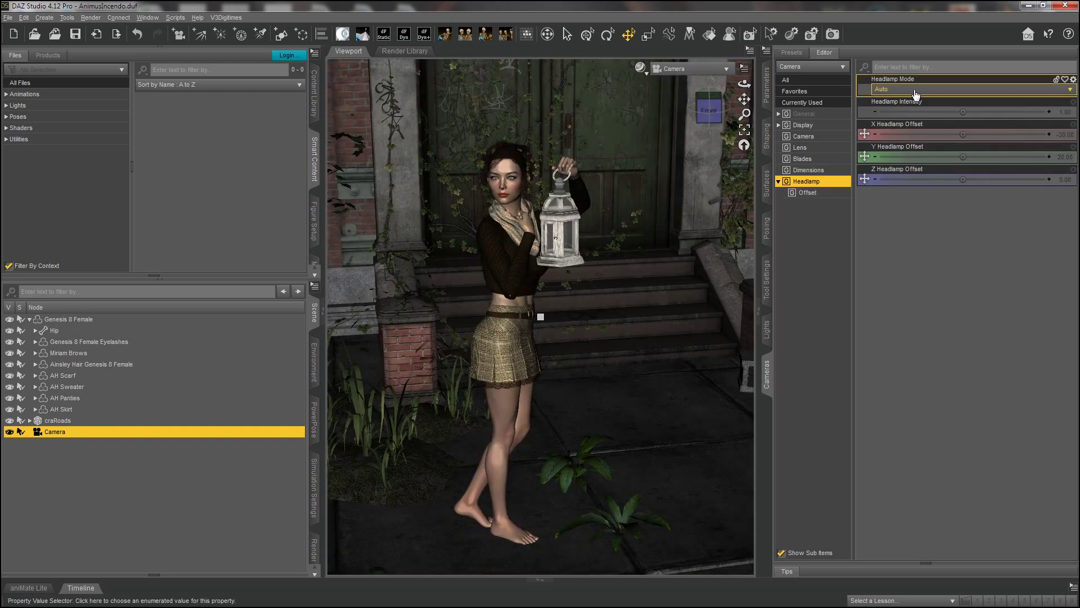
{"action": "left_click", "coordinate": [916, 92]}
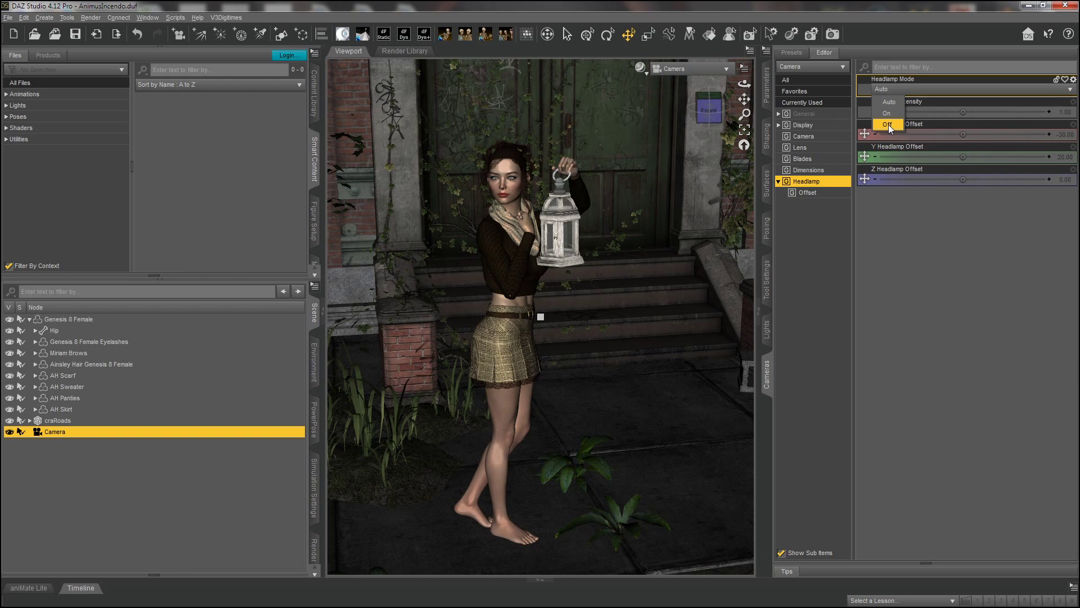
{"action": "left_click", "coordinate": [665, 3]}
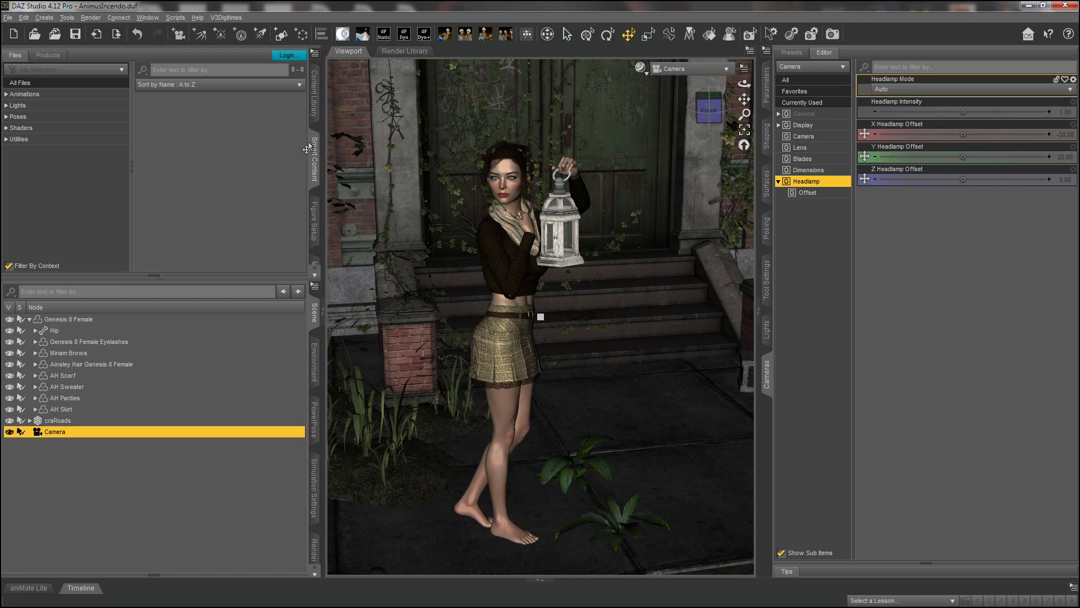
Turn the Genesis 8 Female's eyes 100% toward the camera with Look at Camera II, and frame her more closely.
{"action": "left_click", "coordinate": [61, 319]}
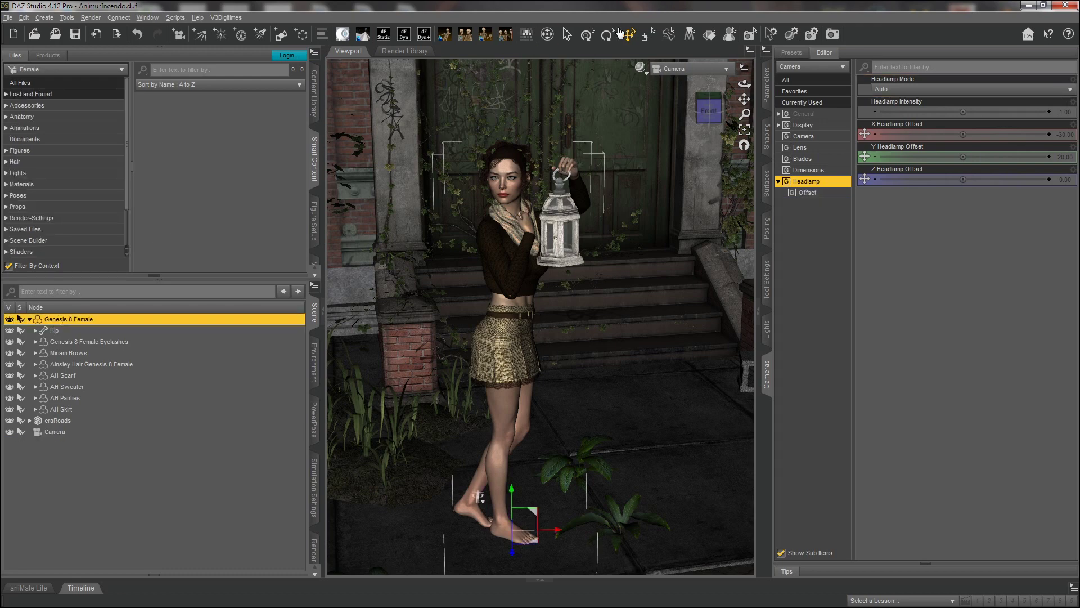
{"action": "left_click", "coordinate": [446, 35]}
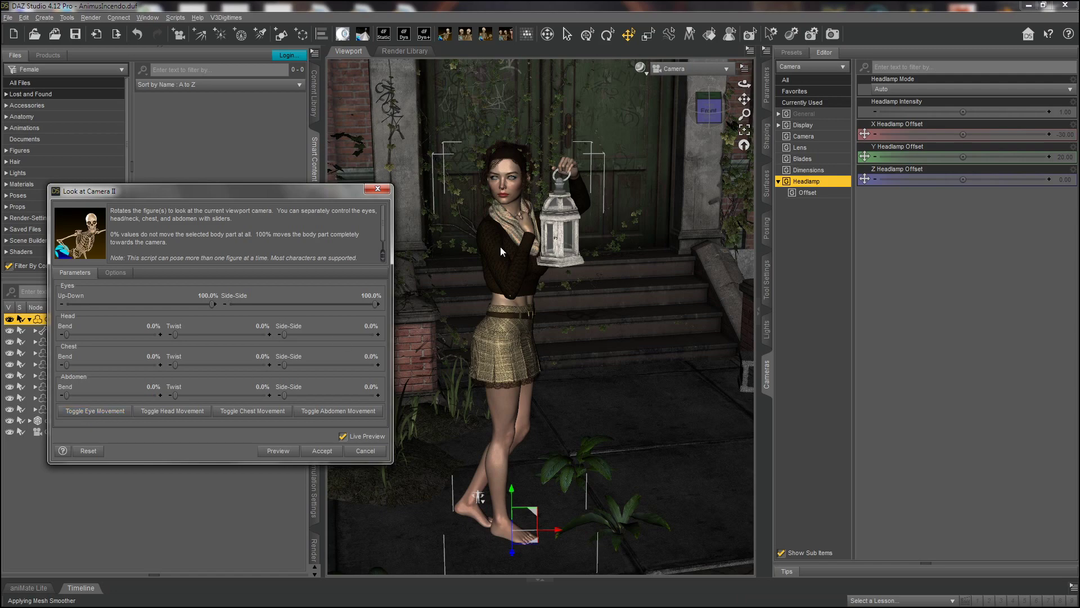
{"action": "left_click", "coordinate": [324, 450]}
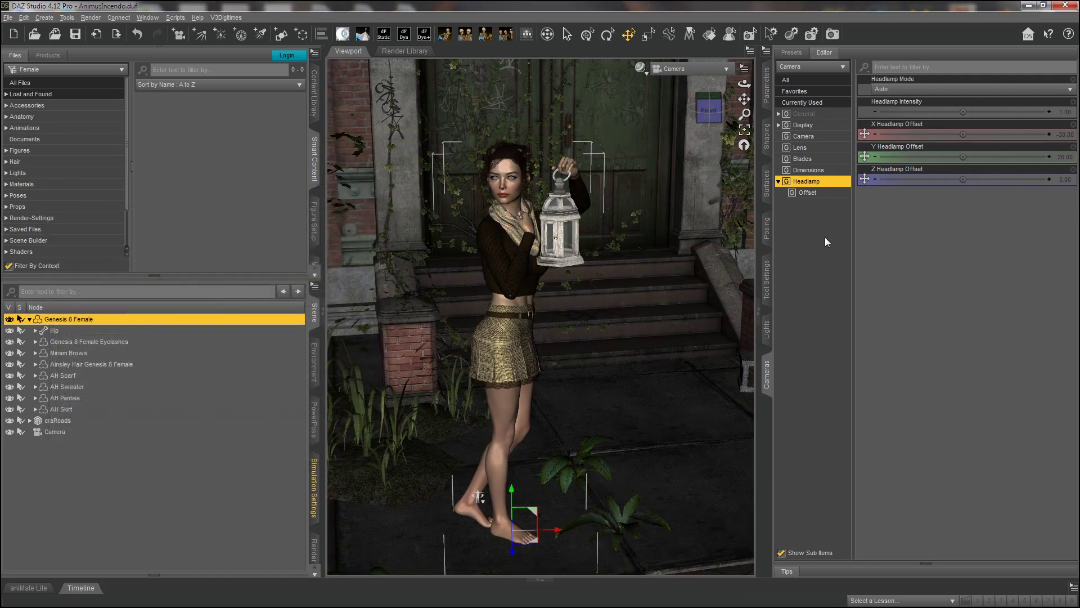
{"action": "left_click_drag", "start_coordinate": [745, 113], "coordinate": [735, 83]}
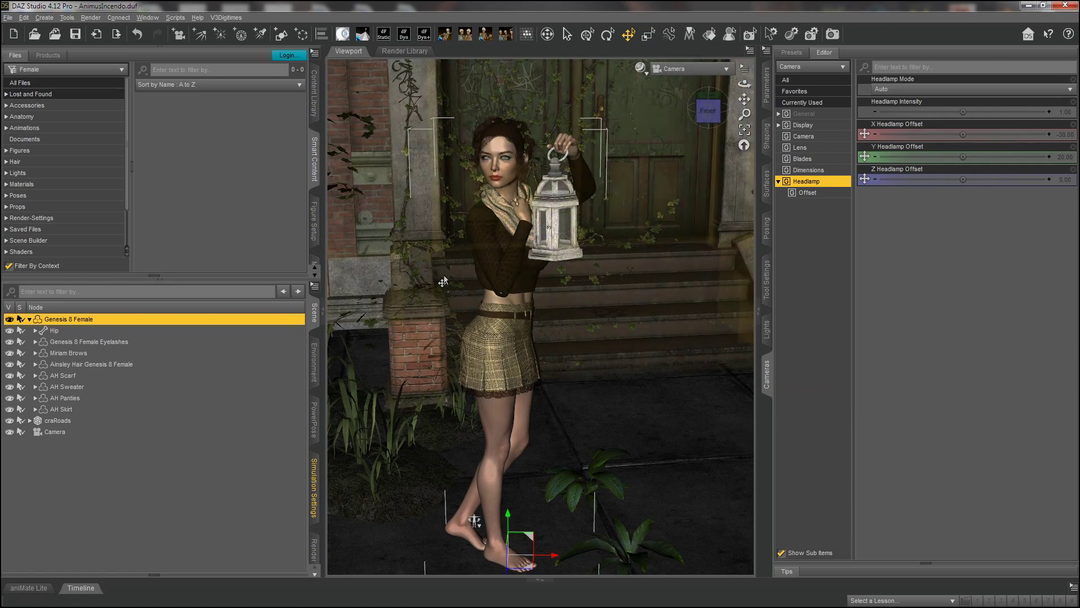
Select the Base of the lantern in her left hand and set its Bottom Swing to 41.24.
{"action": "left_click", "coordinate": [555, 208]}
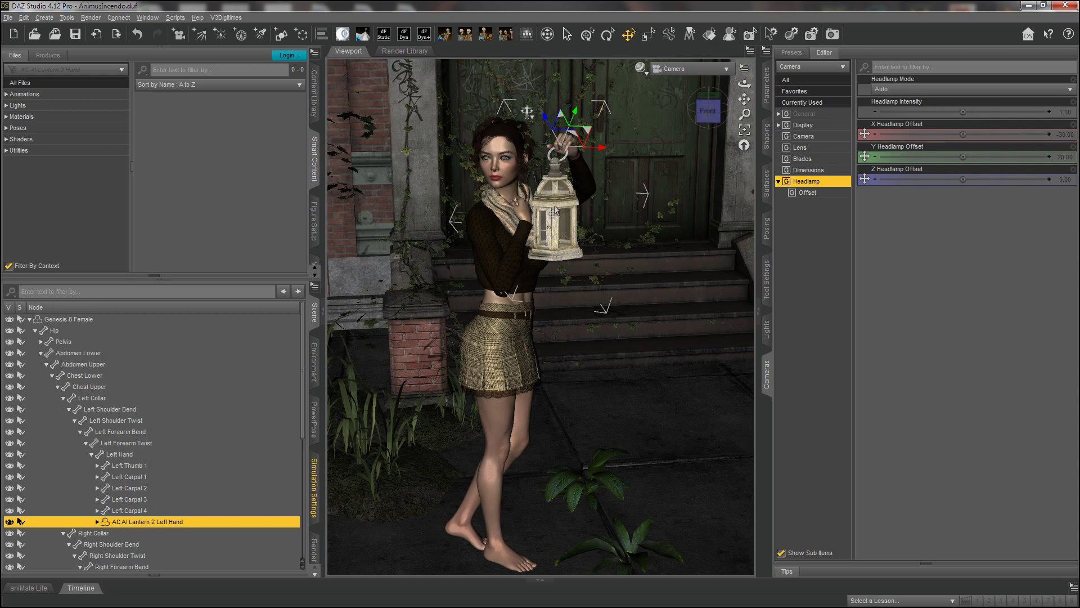
{"action": "left_click", "coordinate": [554, 210]}
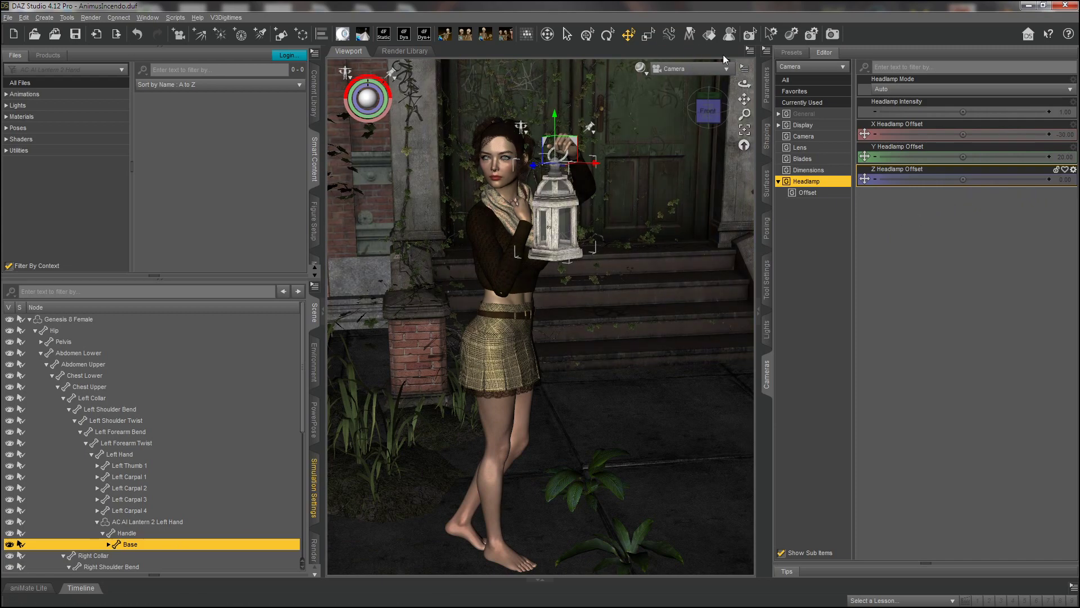
{"action": "left_click", "coordinate": [768, 94]}
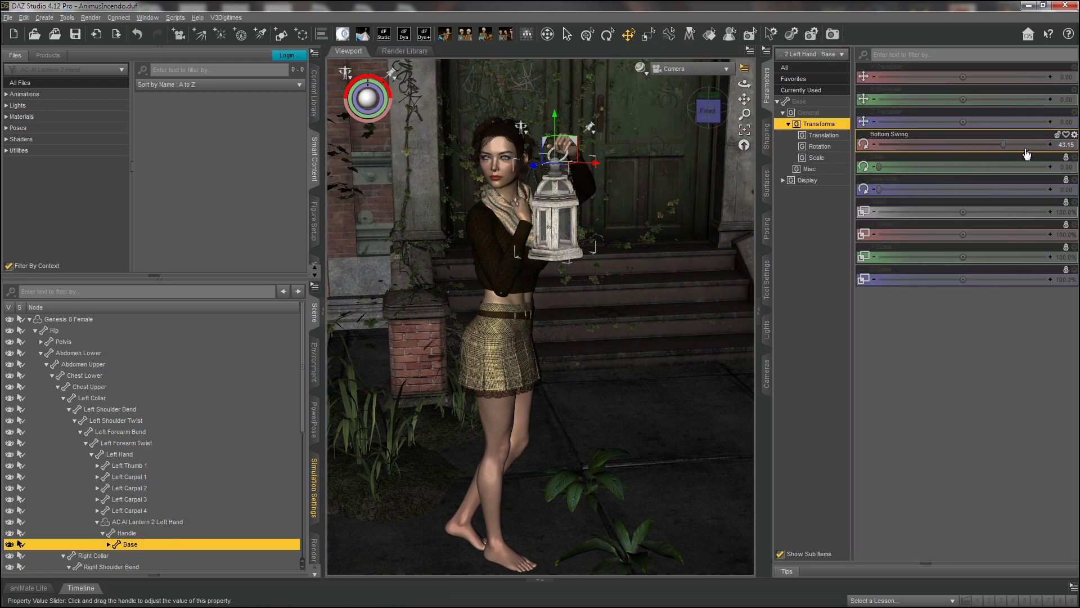
{"action": "mouse_move", "coordinate": [1004, 144]}
{"action": "left_mouse_down"}
{"action": "mouse_move", "coordinate": [1030, 145]}
{"action": "mouse_move", "coordinate": [966, 151]}
{"action": "mouse_move", "coordinate": [1030, 149]}
{"action": "mouse_move", "coordinate": [956, 148]}
{"action": "mouse_move", "coordinate": [1012, 162]}
{"action": "mouse_move", "coordinate": [972, 162]}
{"action": "mouse_move", "coordinate": [1002, 163]}
{"action": "mouse_move", "coordinate": [889, 156]}
{"action": "mouse_move", "coordinate": [1002, 165]}
{"action": "left_mouse_up"}
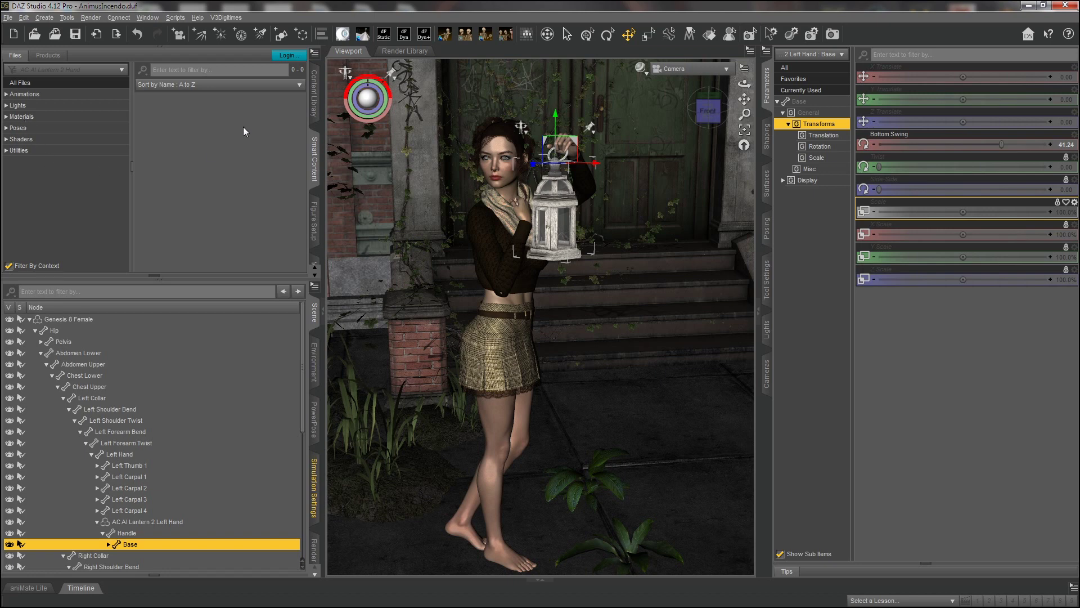
Browse the Animus Incendo props folder in the Content Library for the hand and table lanterns.
{"action": "left_click", "coordinate": [314, 96]}
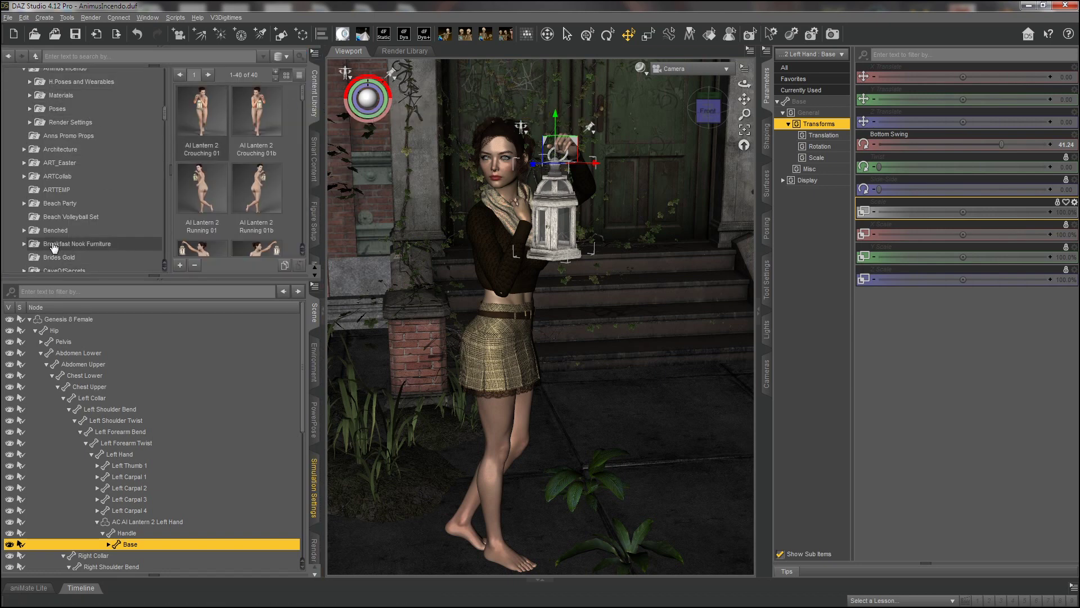
{"action": "scroll", "coordinate": [62, 223], "scroll_direction": "up", "scroll_amount": 4}
{"action": "left_click", "coordinate": [61, 218]}
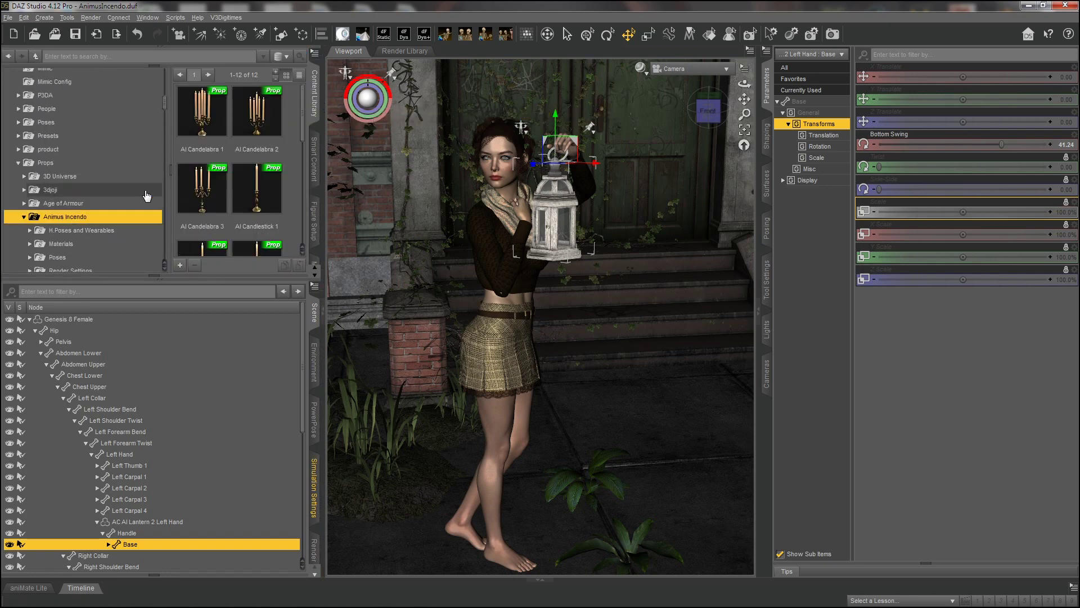
{"action": "left_click_drag", "start_coordinate": [299, 91], "coordinate": [304, 169]}
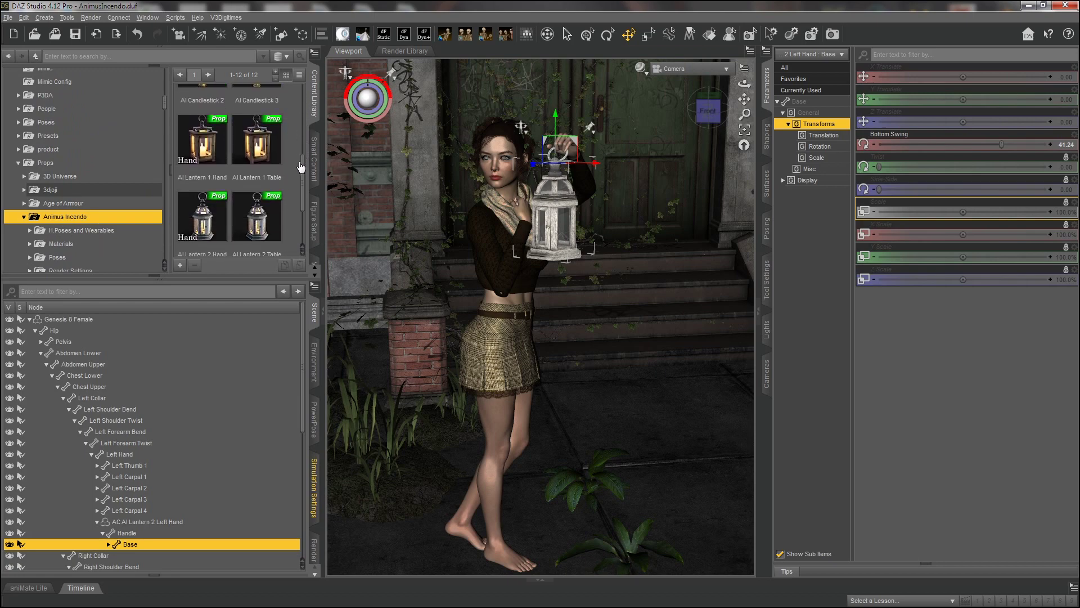
{"action": "mouse_move", "coordinate": [260, 160]}
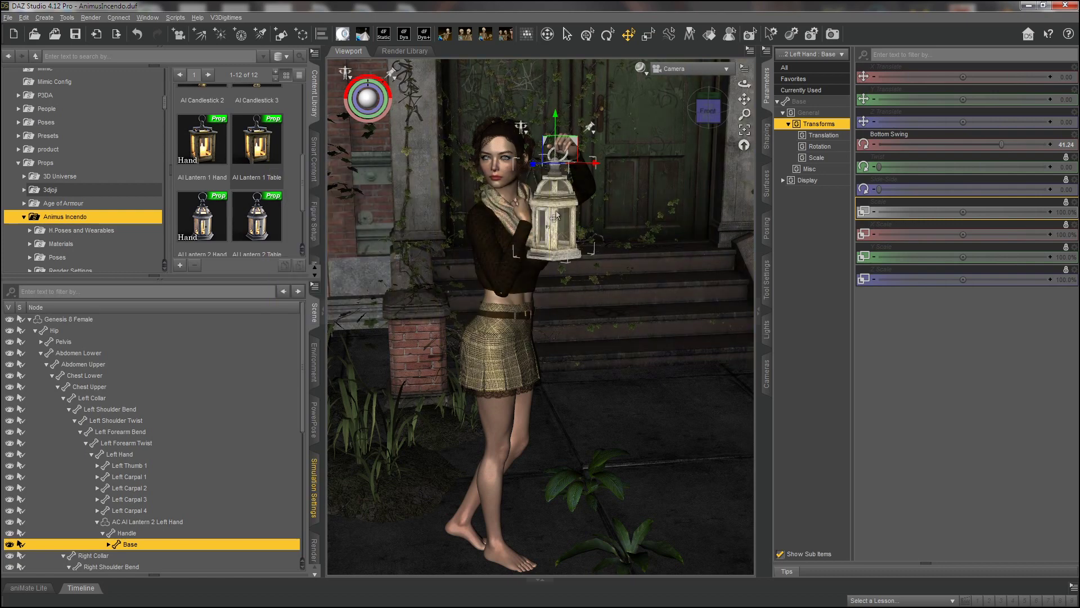
Fine-tune the Bottom Swing of the hand lantern's Base to 40.64 and switch to the Node Selection tool.
{"action": "mouse_move", "coordinate": [189, 125]}
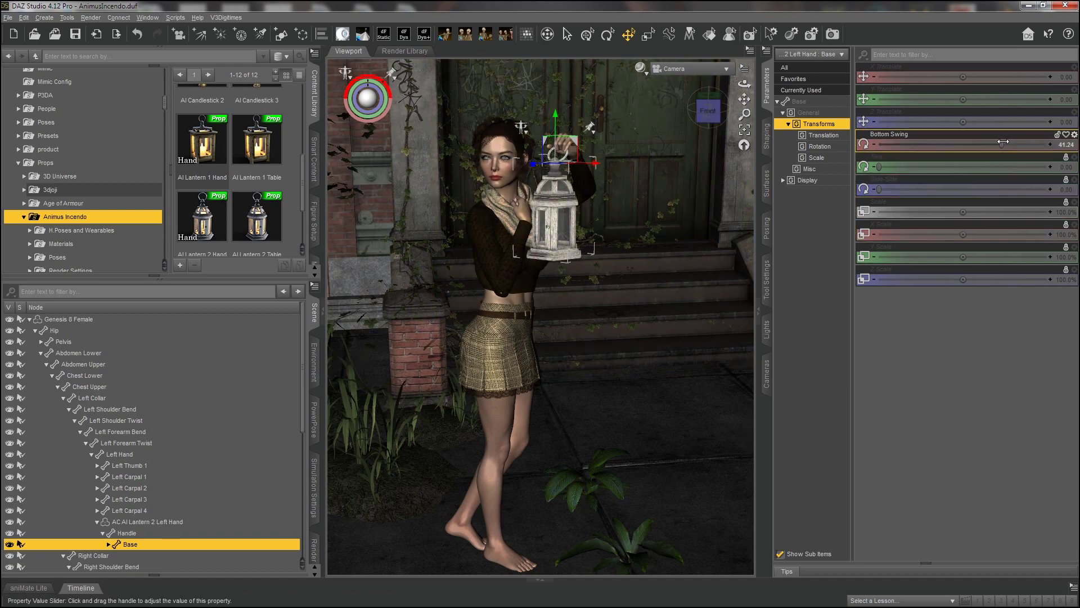
{"action": "left_click_drag", "start_coordinate": [1003, 142], "coordinate": [1001, 142]}
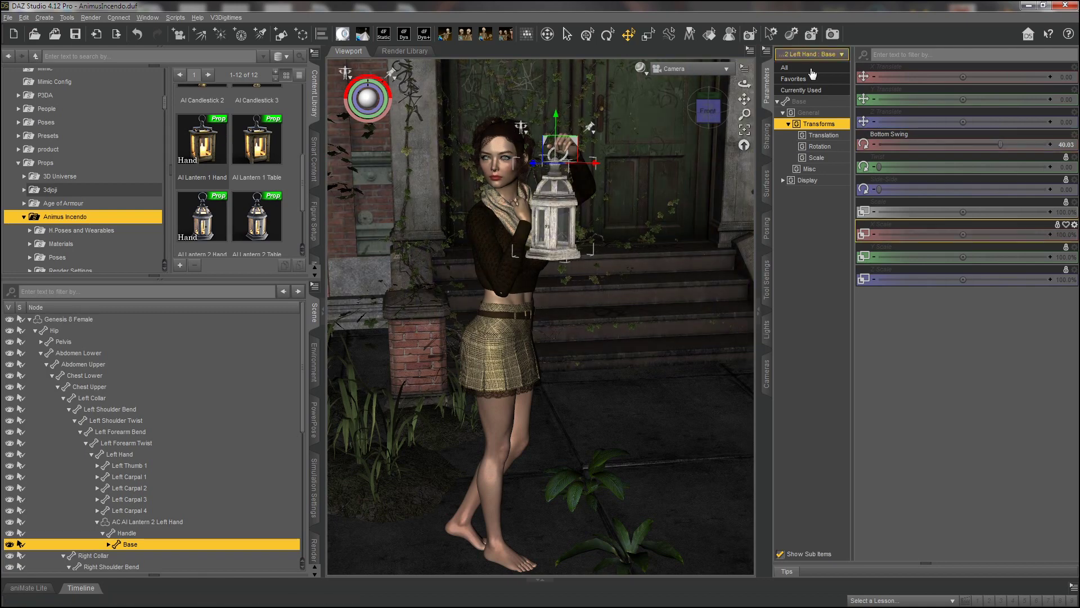
{"action": "left_click", "coordinate": [607, 35]}
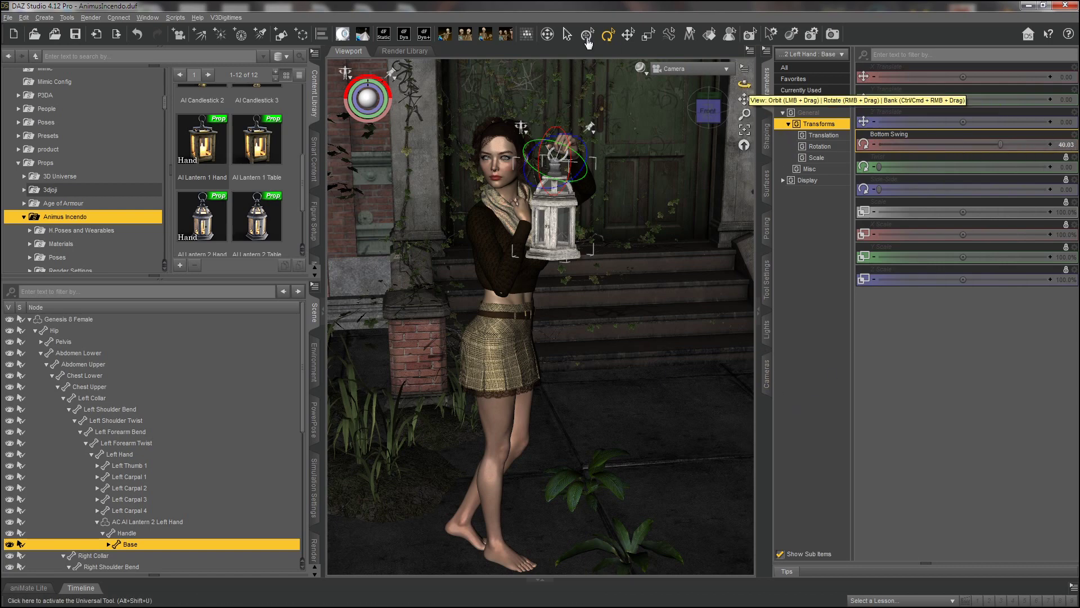
{"action": "left_click", "coordinate": [566, 35]}
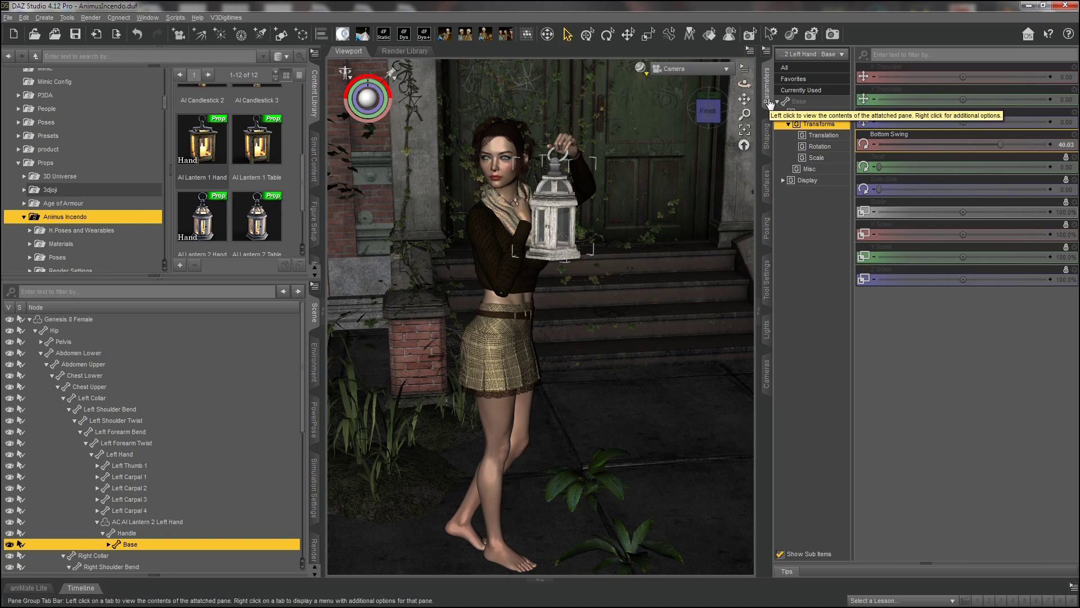
{"action": "left_click_drag", "start_coordinate": [999, 146], "coordinate": [1001, 145]}
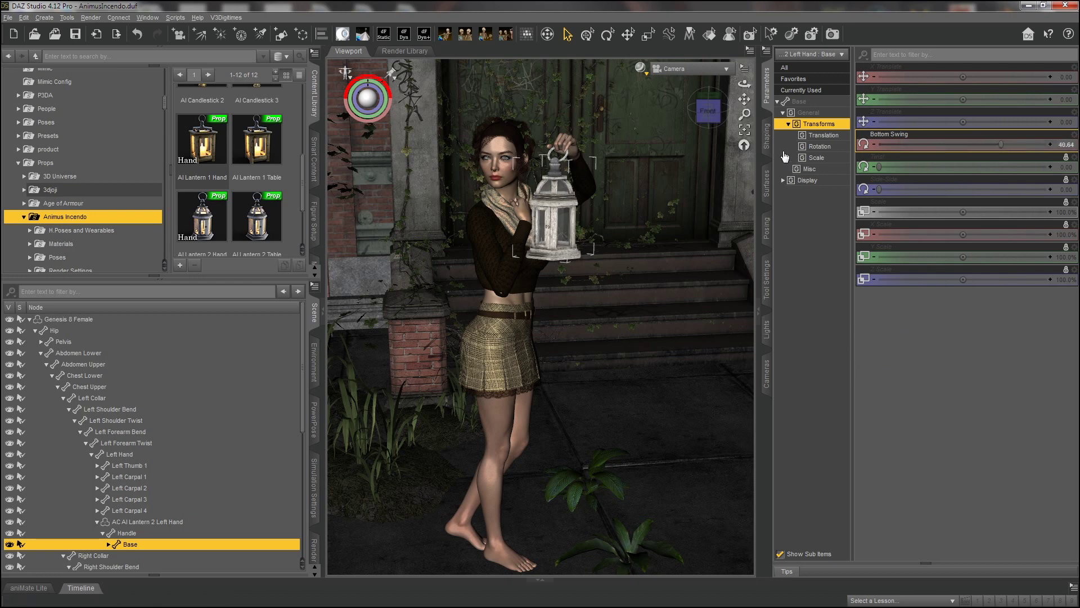
Set the camera's Headlamp Mode to Off.
{"action": "left_click", "coordinate": [769, 87]}
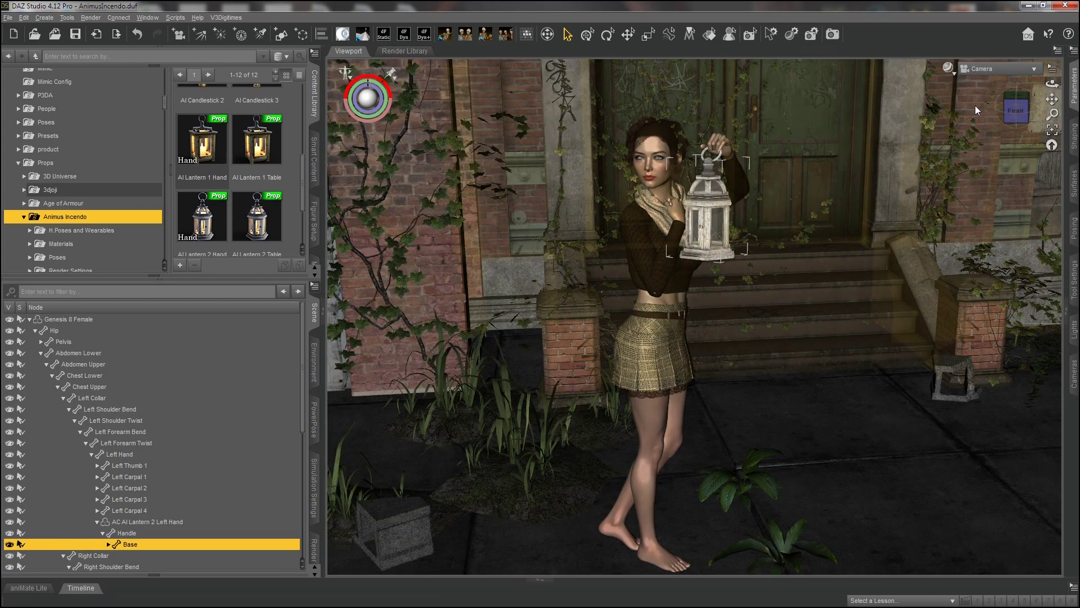
{"action": "left_click", "coordinate": [1074, 374]}
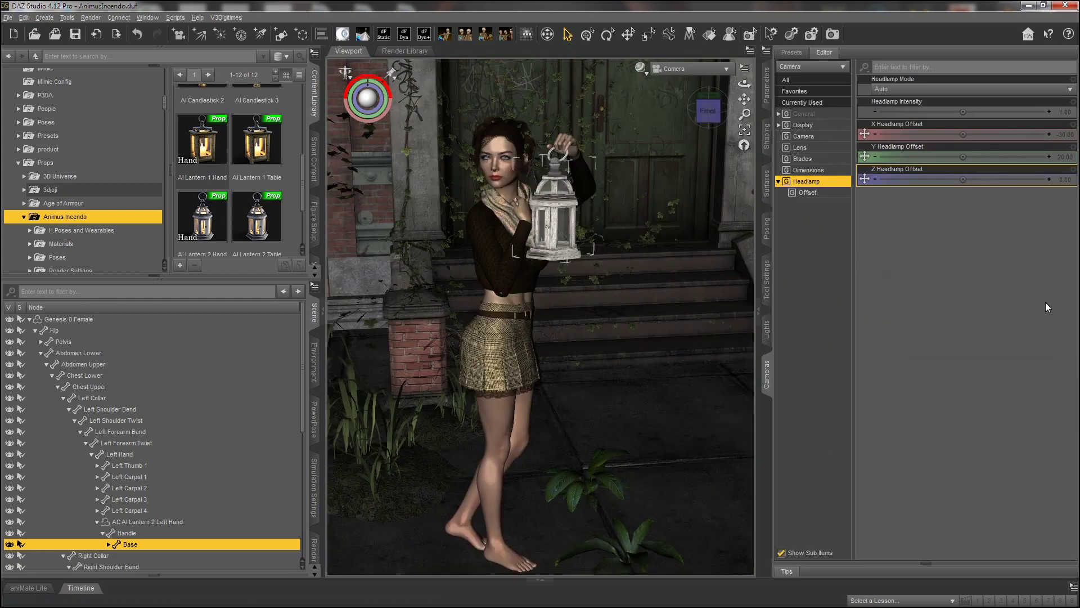
{"action": "left_click", "coordinate": [922, 90]}
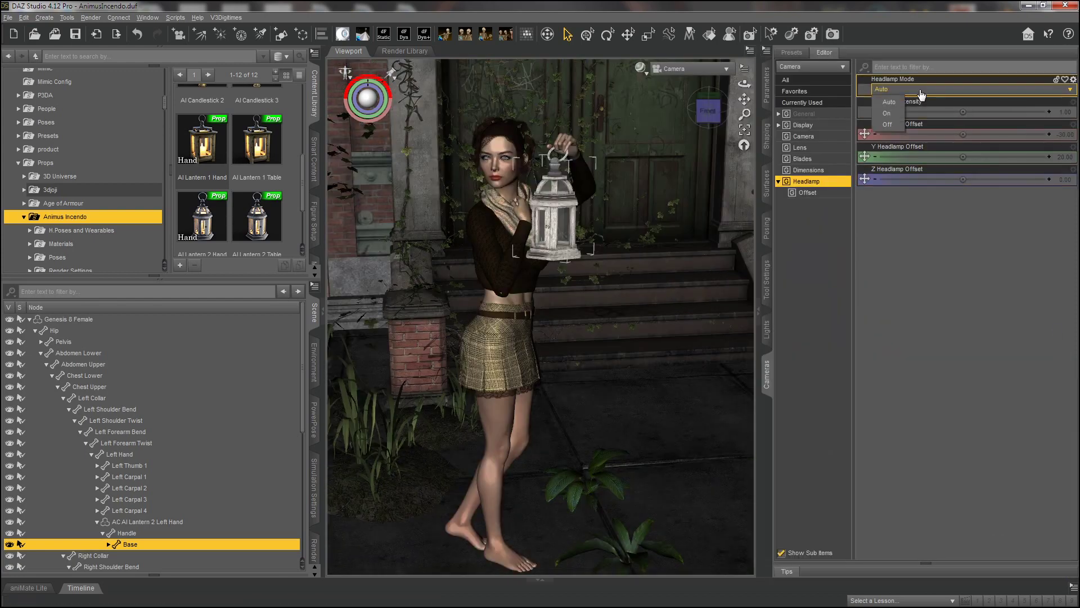
{"action": "left_click", "coordinate": [887, 124]}
Collapse the Genesis 8 Female hierarchy and preview the scene with the NVIDIA Iray draw style in an enlarged viewport.
{"action": "left_click", "coordinate": [39, 318]}
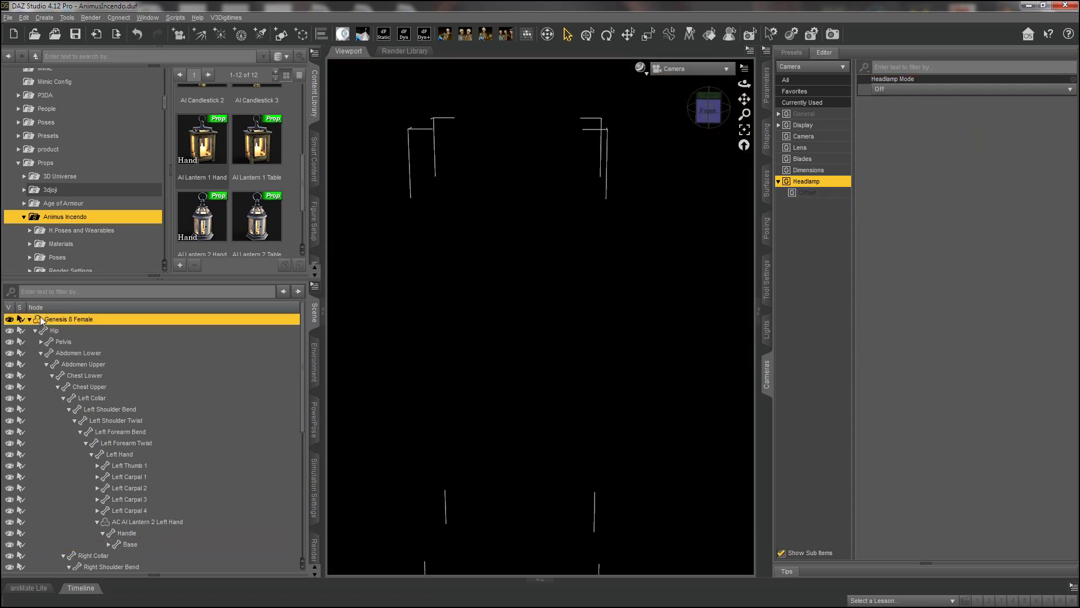
{"action": "left_click", "coordinate": [30, 318]}
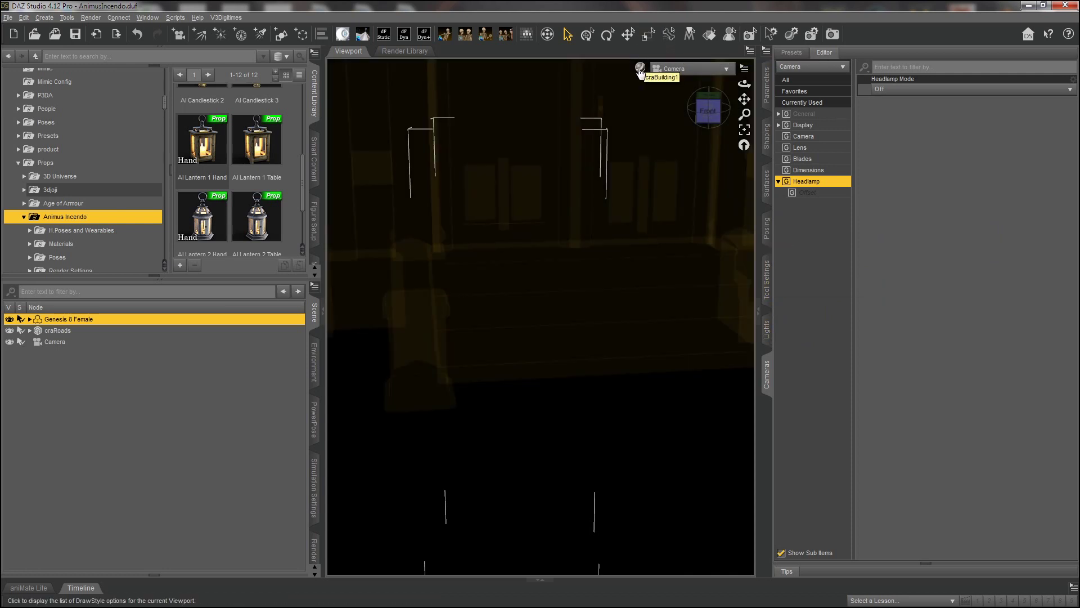
{"action": "left_click", "coordinate": [640, 68]}
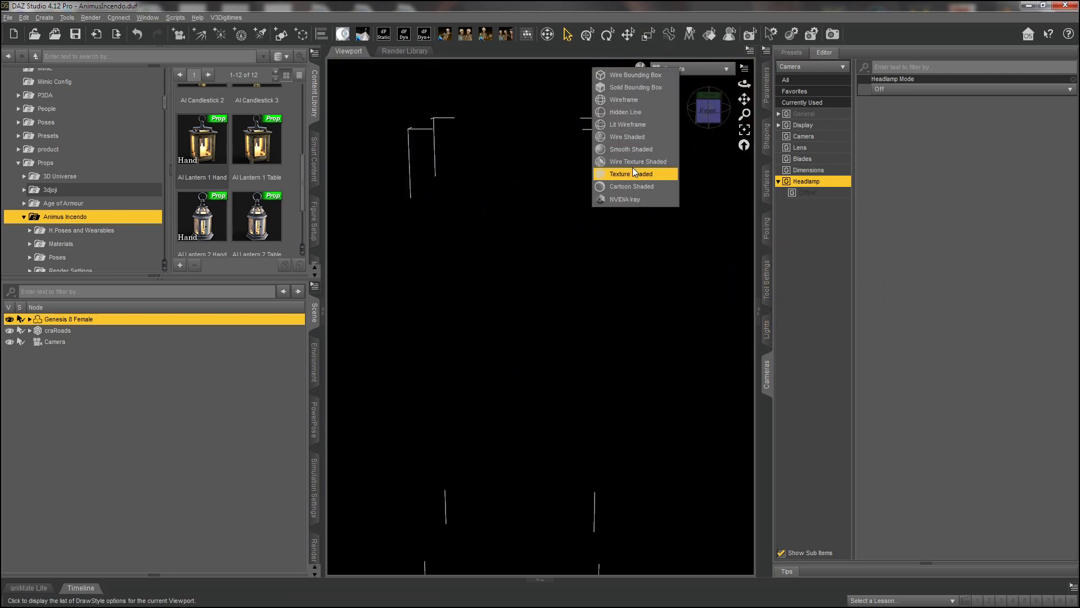
{"action": "left_click", "coordinate": [622, 200]}
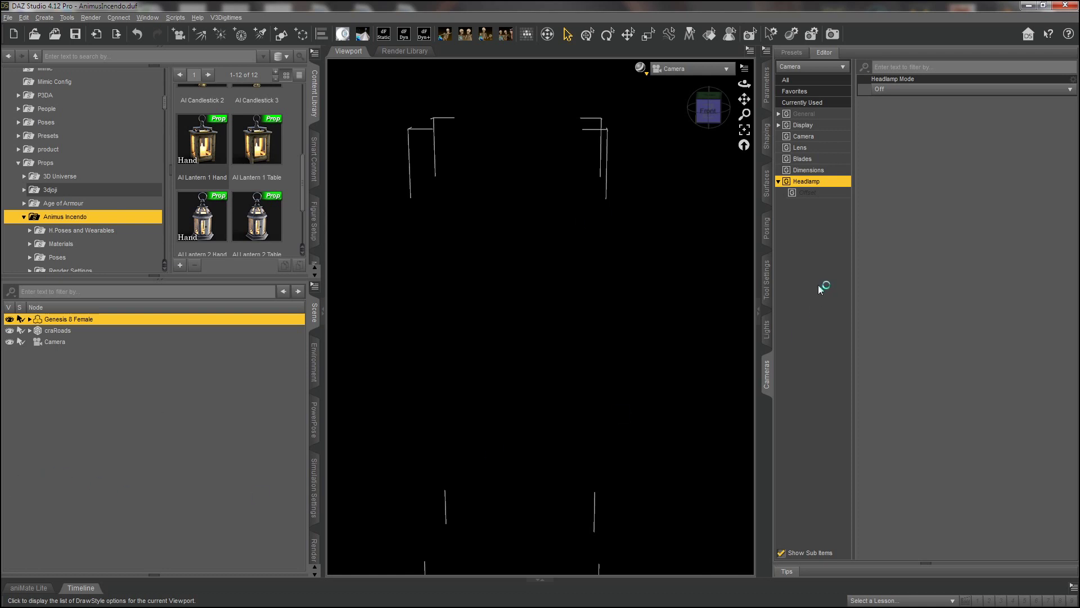
{"action": "left_click", "coordinate": [767, 374]}
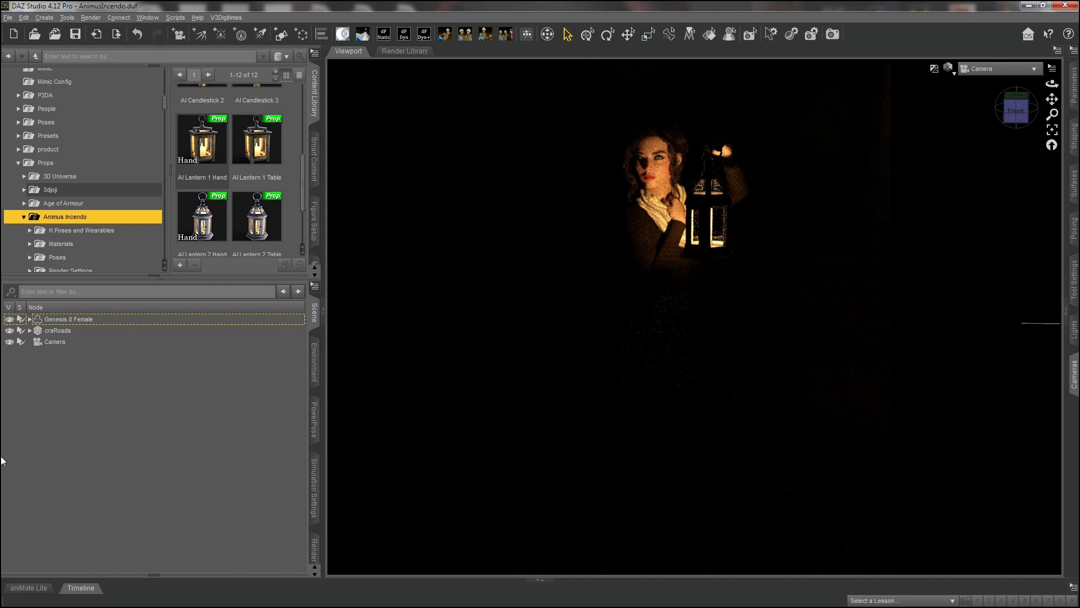
Hide the craSkydome object within the craRoads group, and collapse the group again.
{"action": "left_click", "coordinate": [63, 330]}
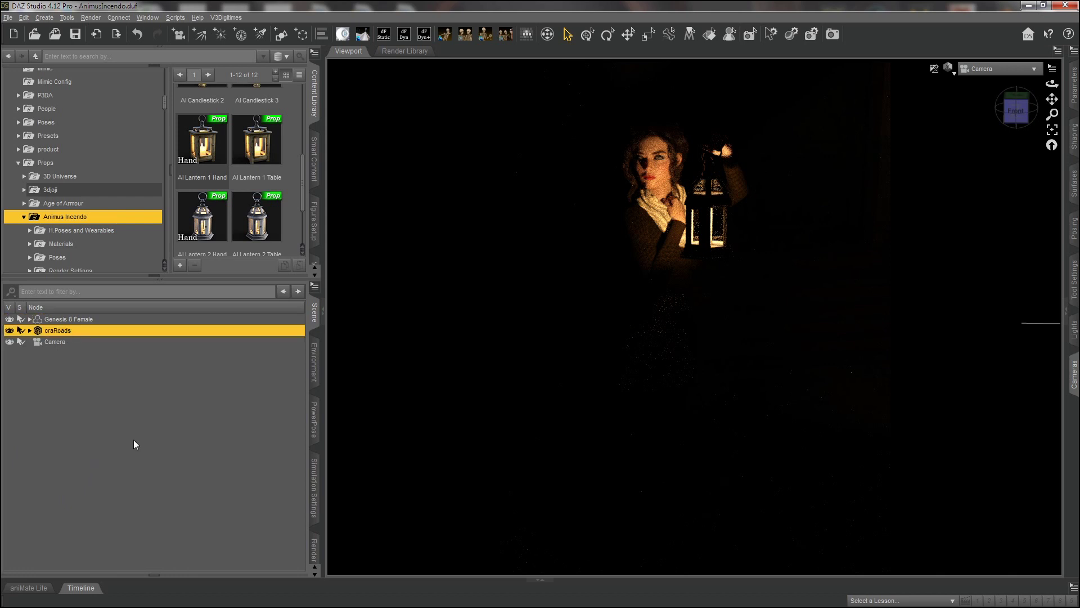
{"action": "left_click", "coordinate": [29, 330]}
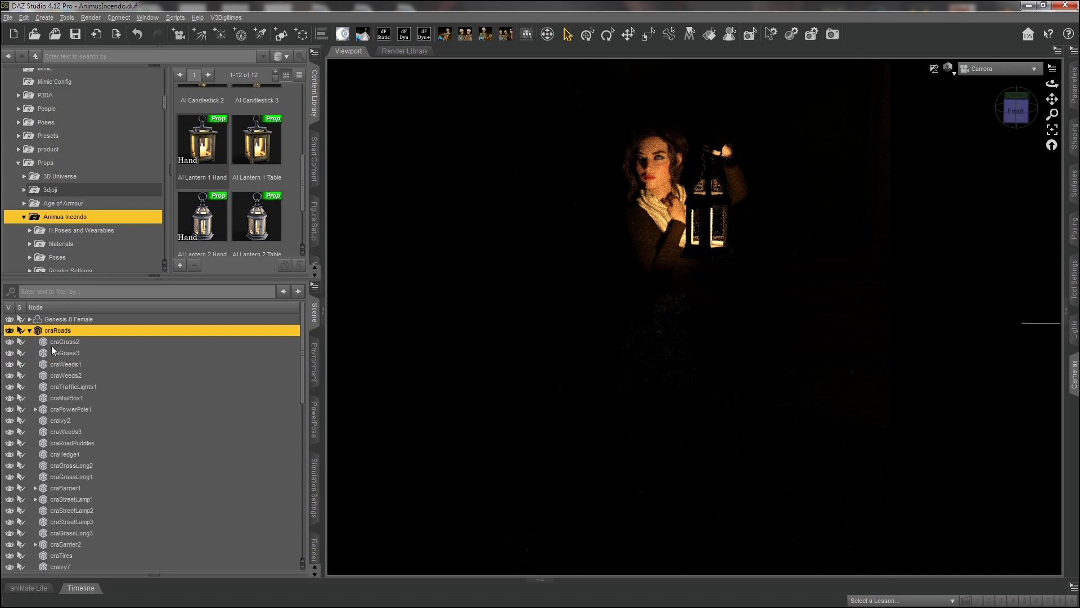
{"action": "left_click_drag", "start_coordinate": [304, 350], "coordinate": [306, 535]}
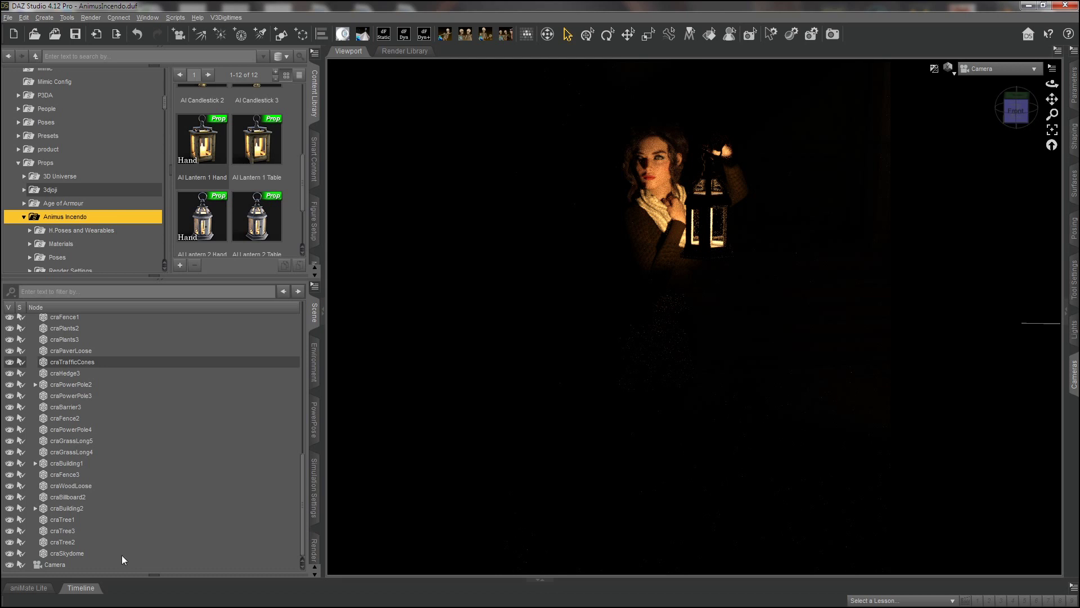
{"action": "left_click", "coordinate": [61, 553]}
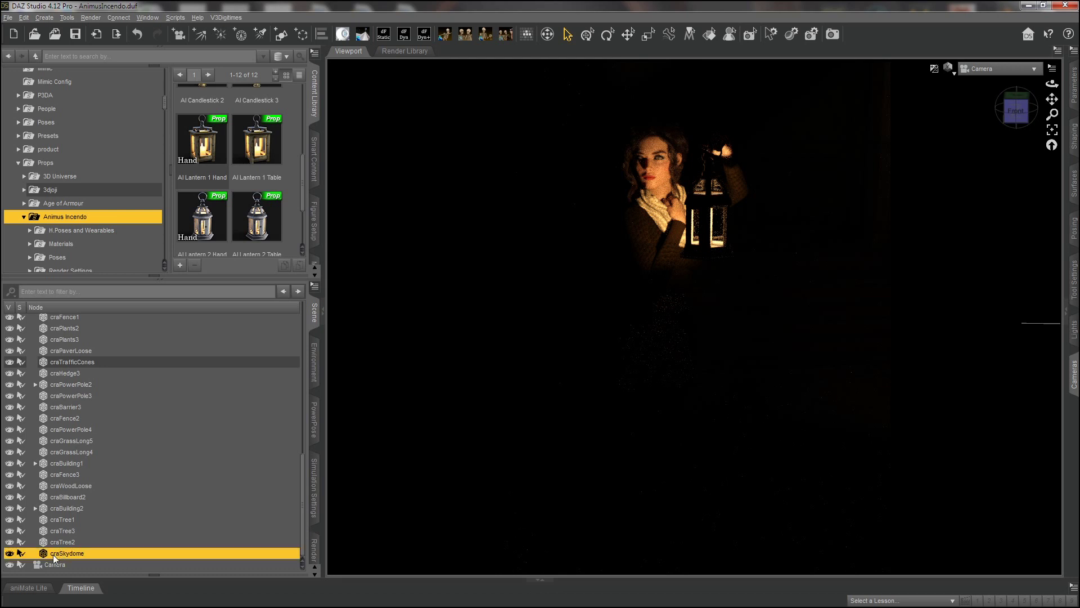
{"action": "left_click", "coordinate": [10, 554]}
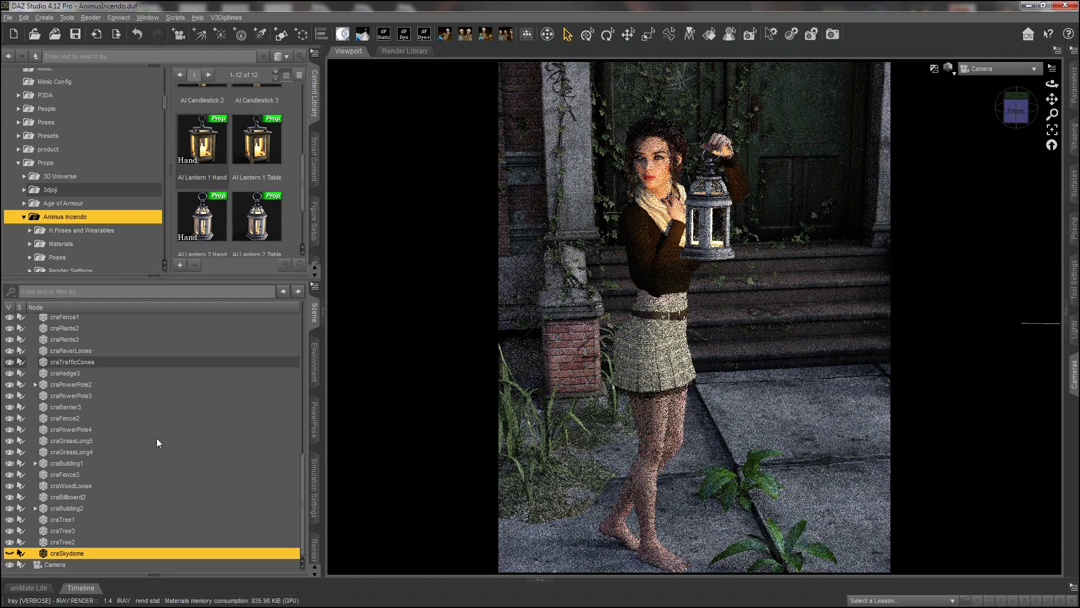
{"action": "left_click_drag", "start_coordinate": [304, 490], "coordinate": [297, 322]}
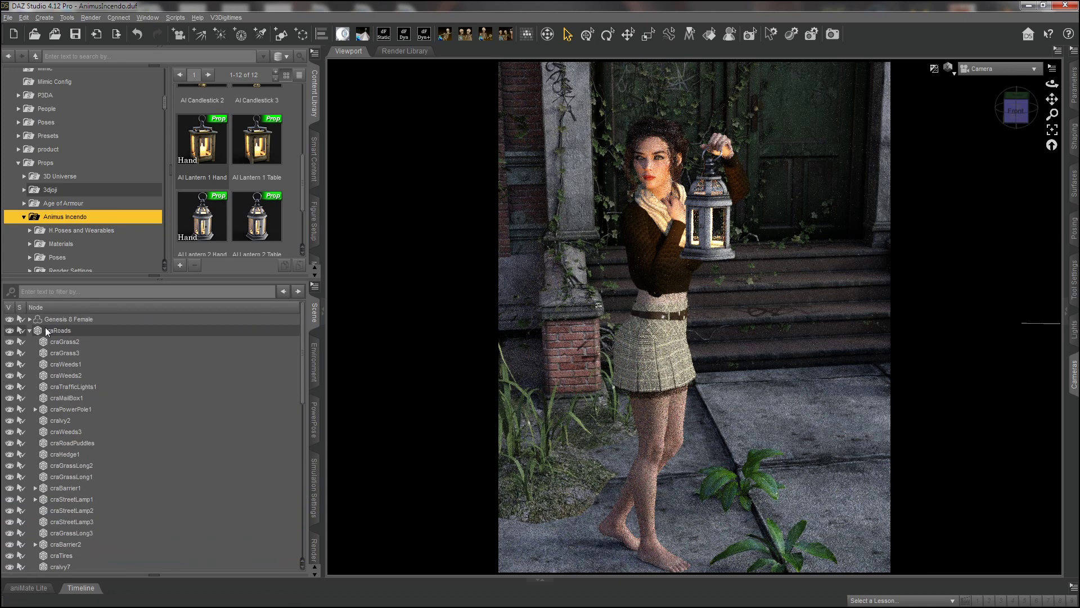
{"action": "left_click", "coordinate": [30, 330]}
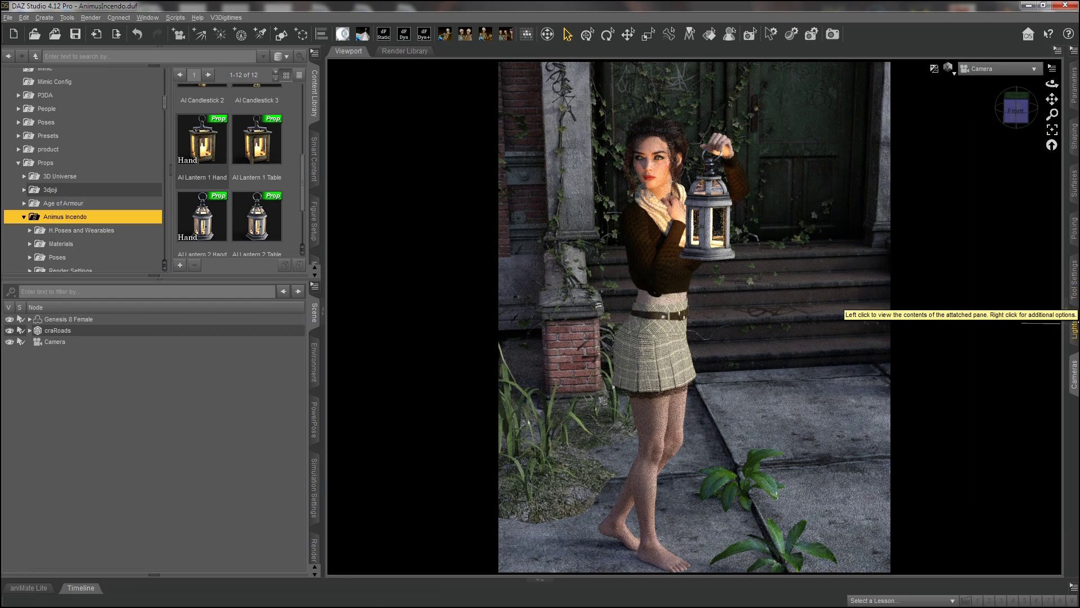
Try the DAZ Promo Large Tall dimension preset in the render settings, and settle on DAZ Promo Wide.
{"action": "left_click", "coordinate": [314, 549]}
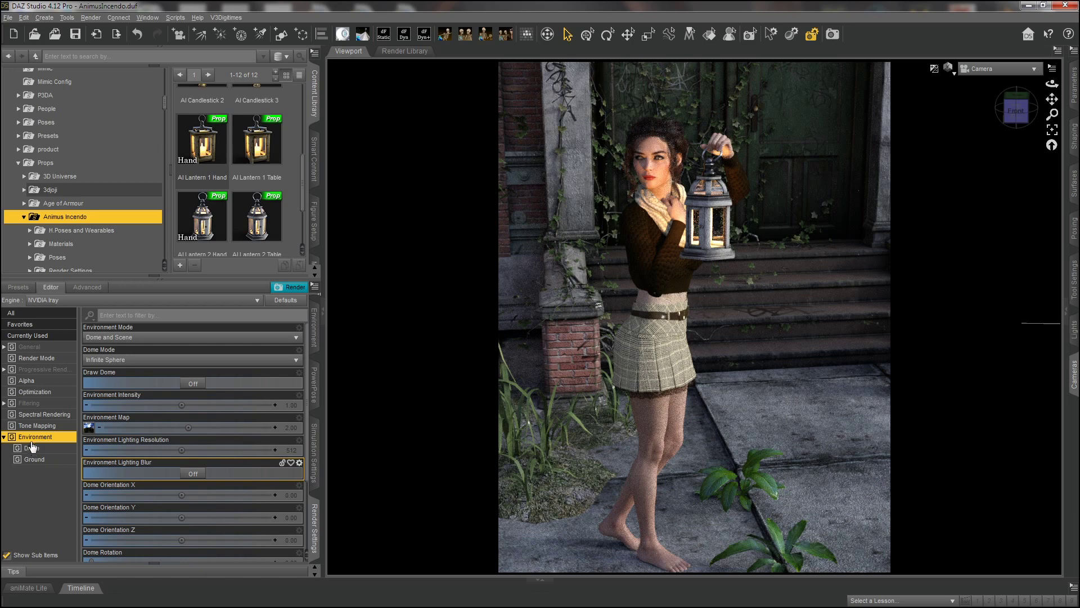
{"action": "left_click", "coordinate": [35, 347]}
{"action": "left_click", "coordinate": [121, 338]}
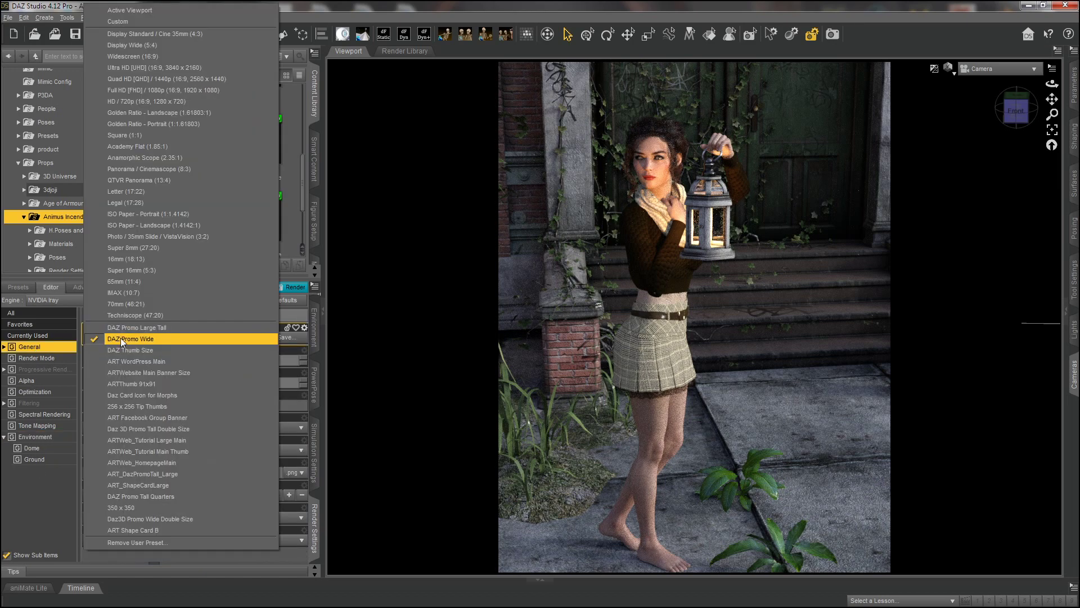
{"action": "left_click", "coordinate": [120, 337]}
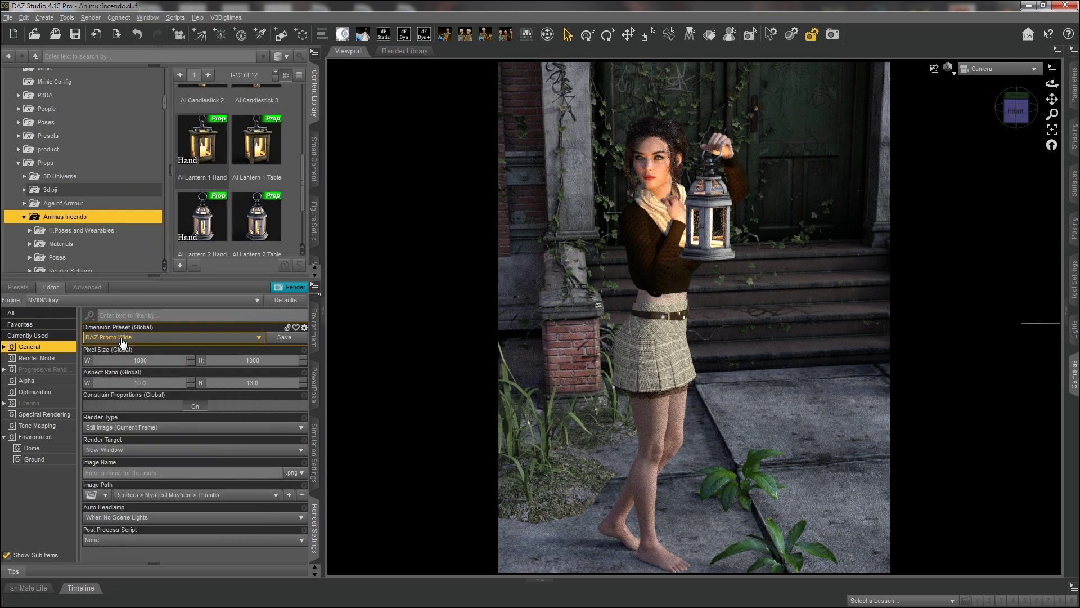
{"action": "left_click", "coordinate": [145, 337]}
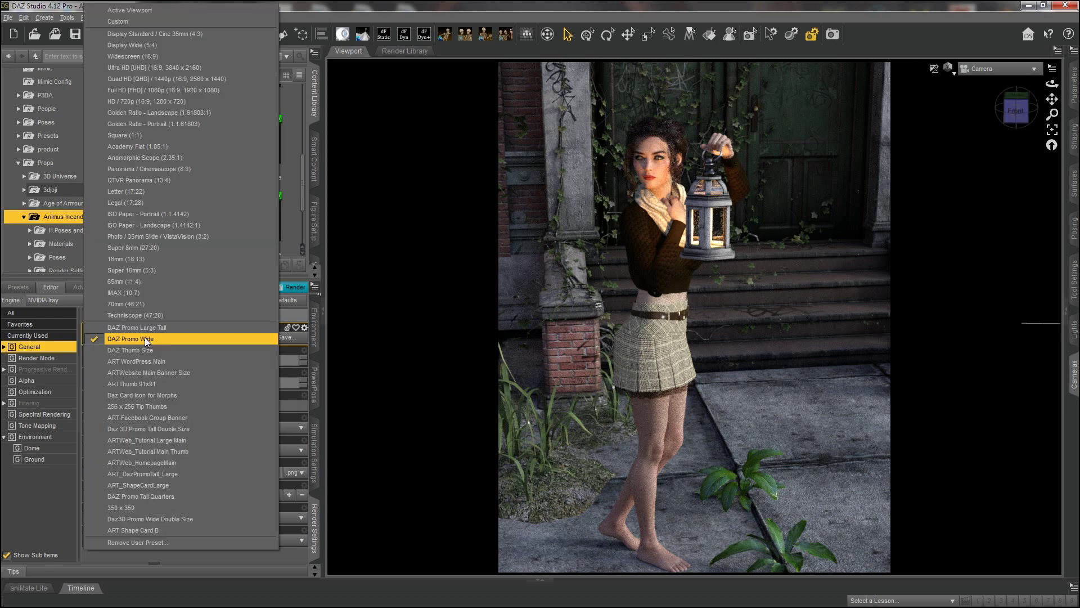
{"action": "left_click", "coordinate": [149, 328]}
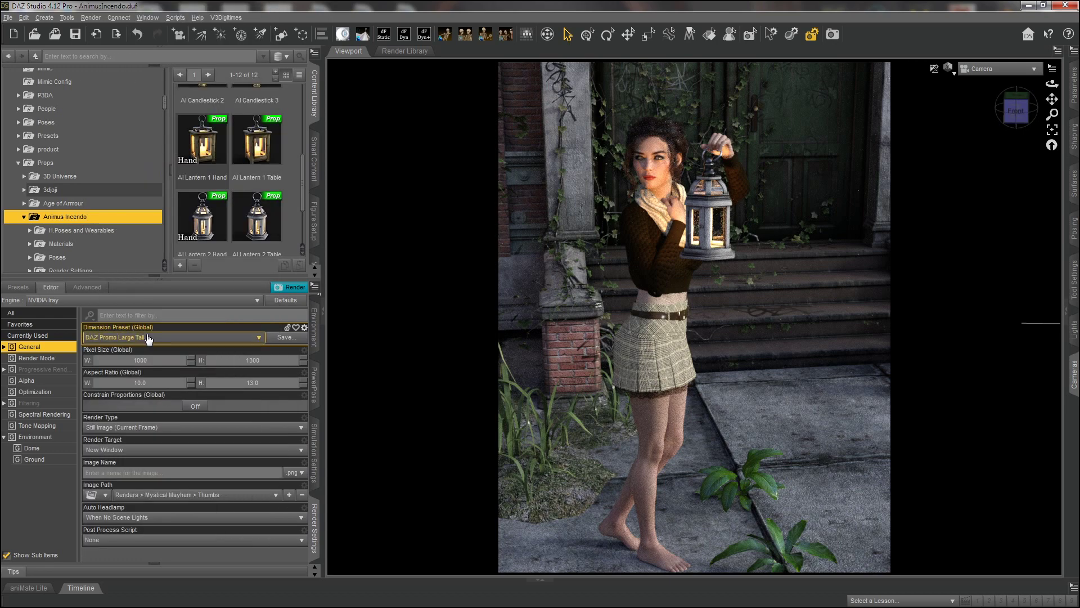
{"action": "left_click", "coordinate": [148, 339]}
{"action": "left_click", "coordinate": [140, 346]}
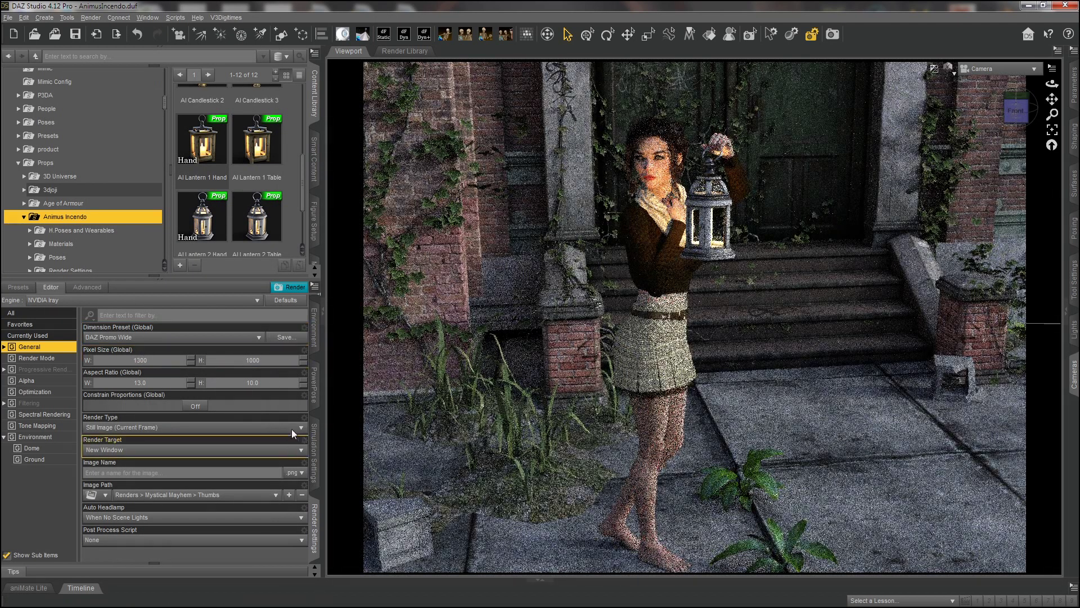
Select the Genesis 8 Female in the scene and slightly reframe the camera view on her.
{"action": "left_click", "coordinate": [315, 340]}
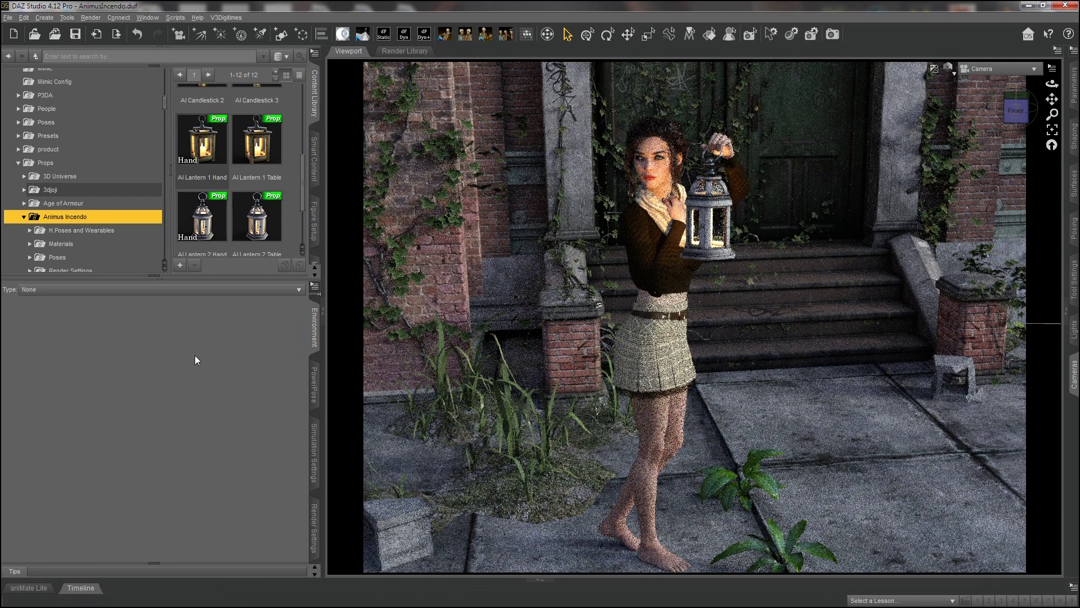
{"action": "scroll", "coordinate": [314, 332], "scroll_direction": "up", "scroll_amount": 1}
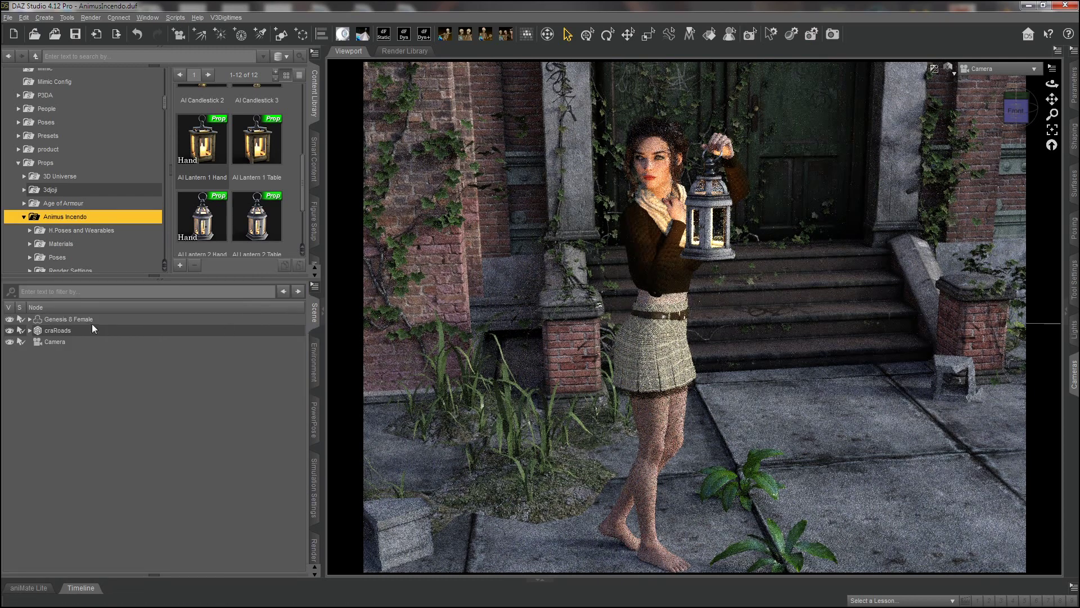
{"action": "left_click", "coordinate": [52, 321]}
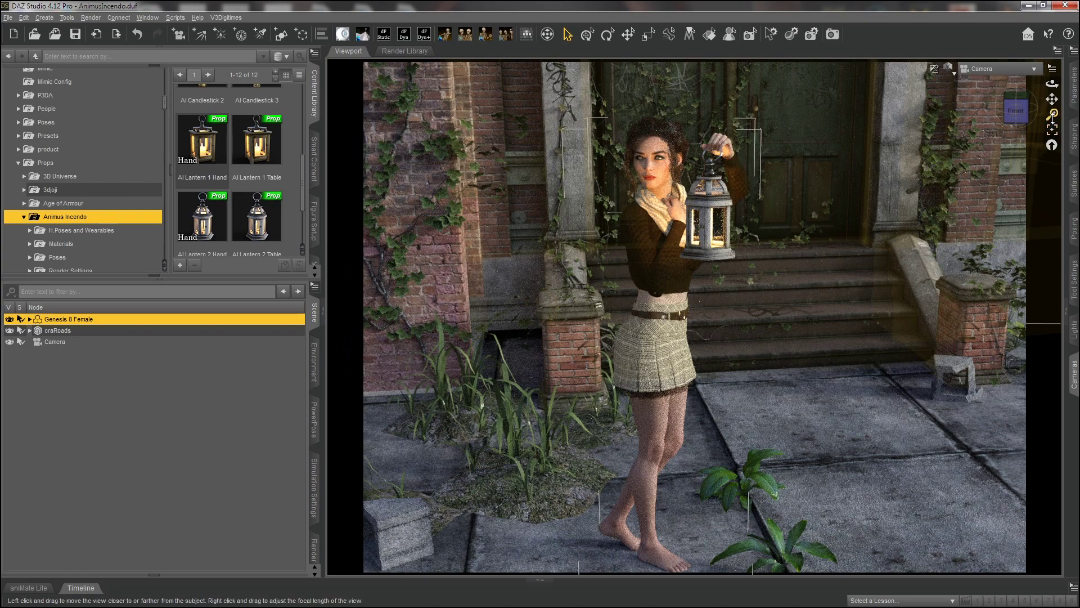
{"action": "left_click_drag", "start_coordinate": [1052, 114], "coordinate": [832, 148]}
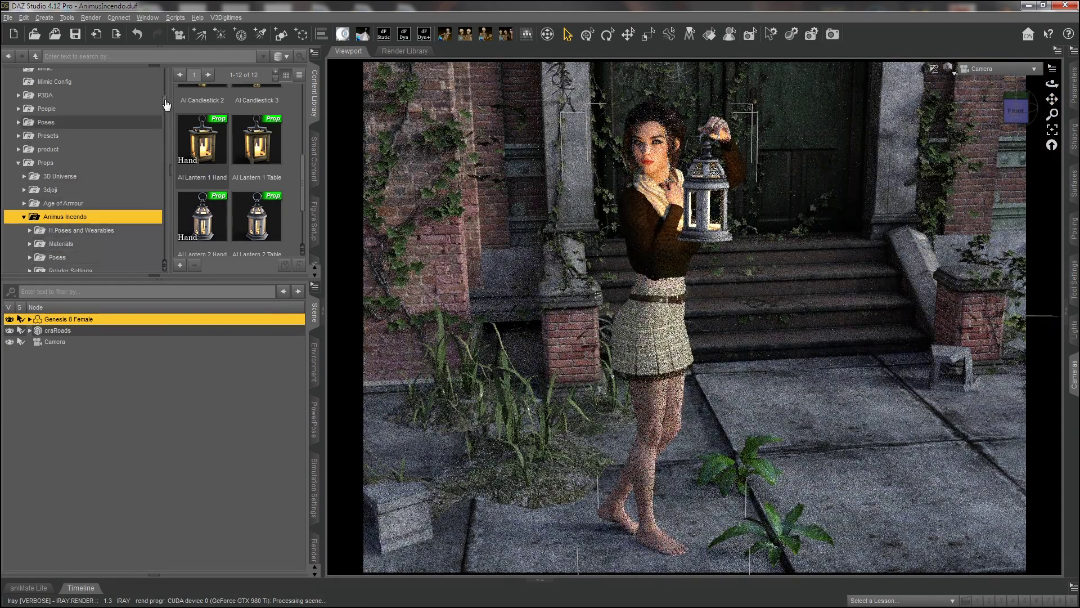
Open the Animus Incendo Render Settings folder in the Content Library and examine the Environment render settings, including the Environment Map.
{"action": "scroll", "coordinate": [166, 106], "scroll_direction": "down", "scroll_amount": 4}
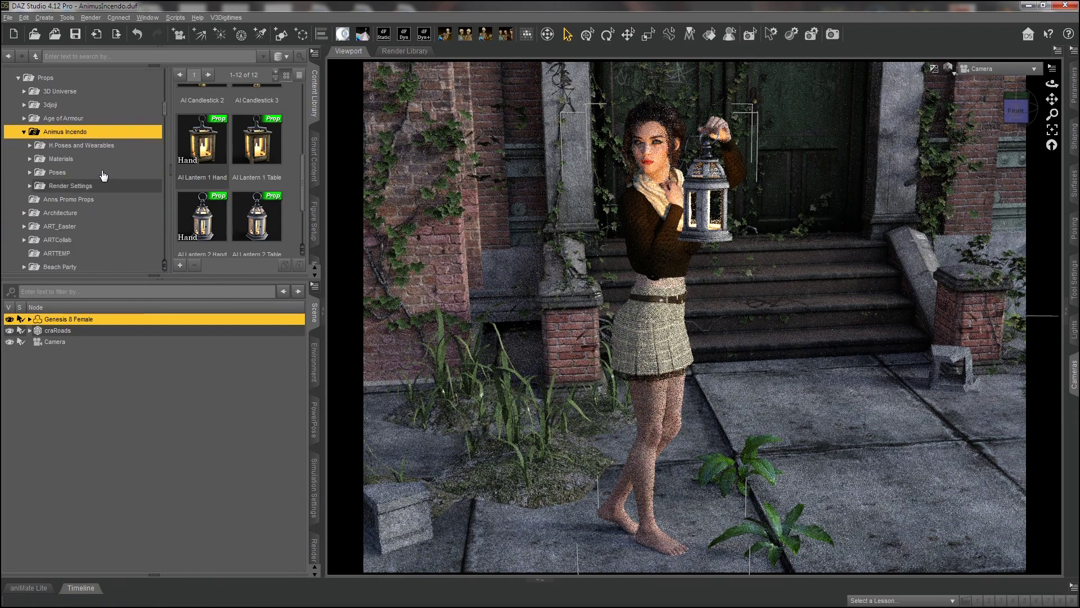
{"action": "left_click", "coordinate": [79, 186]}
{"action": "left_click", "coordinate": [29, 186]}
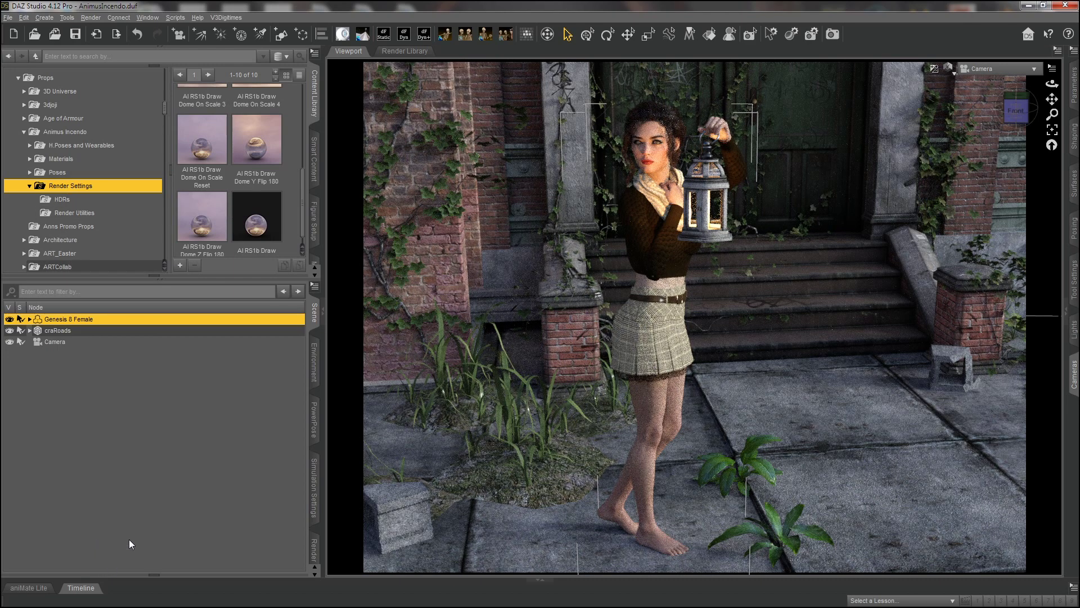
{"action": "left_click", "coordinate": [315, 551]}
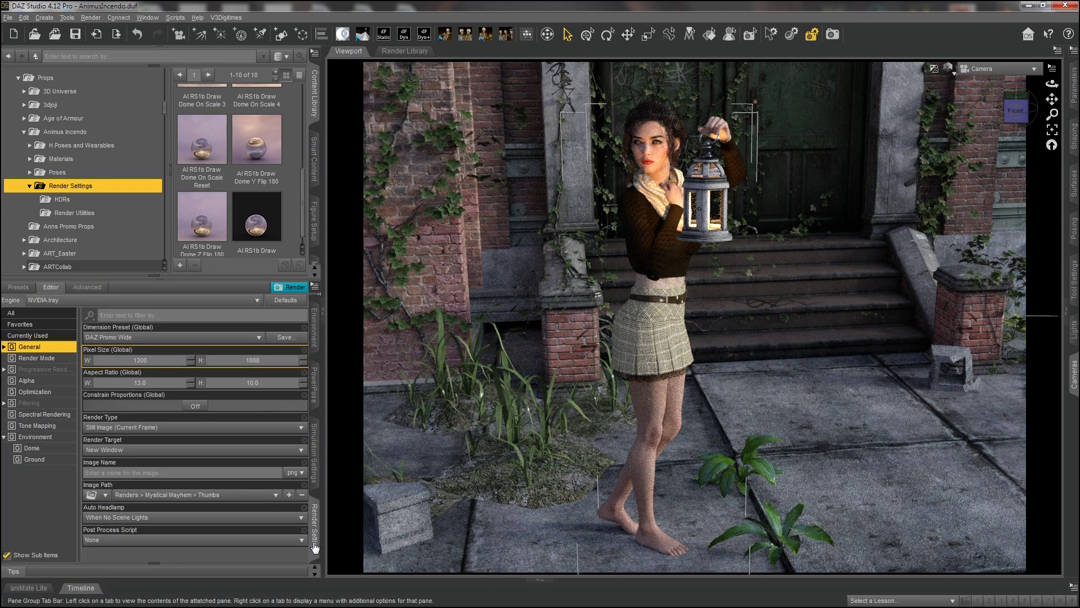
{"action": "left_click", "coordinate": [36, 438]}
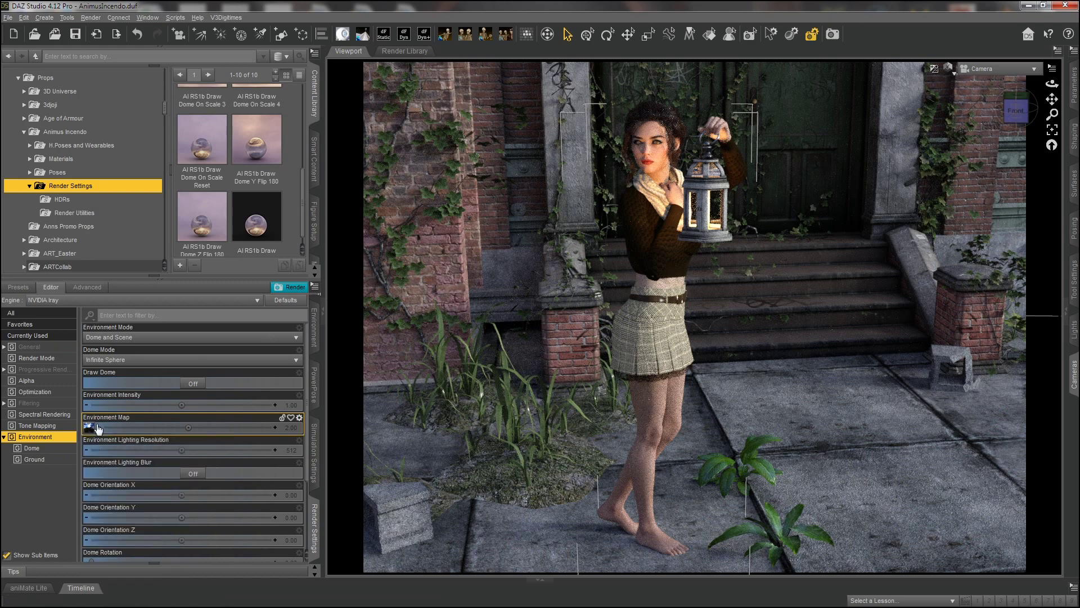
{"action": "mouse_move", "coordinate": [94, 433]}
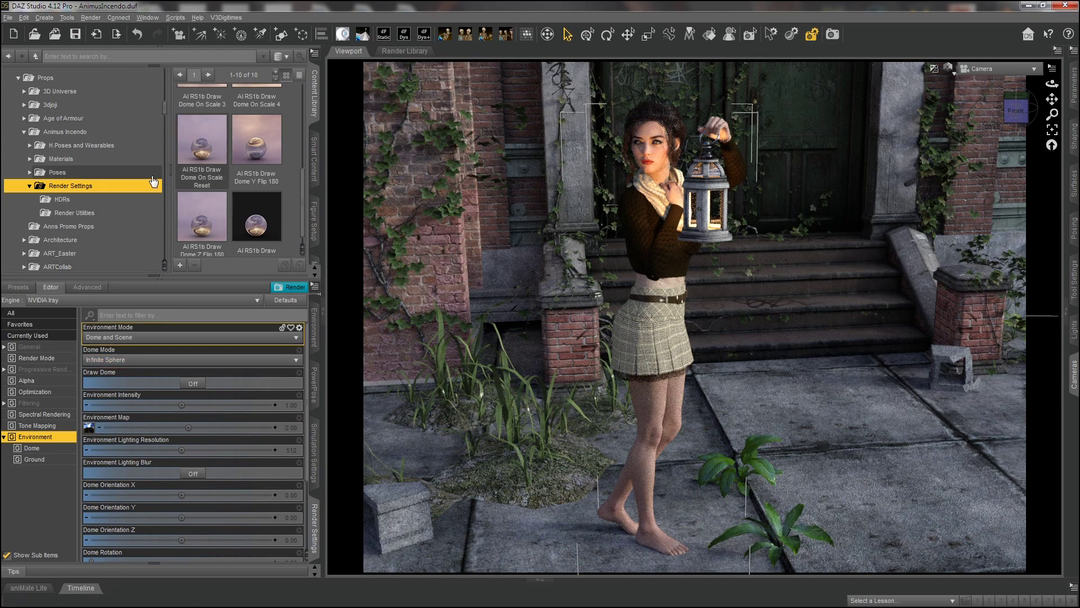
Try the AI RS1 Scene Lighting Only preset, and switch back to AI RS1 Environment Scene Lighting.
{"action": "left_click_drag", "start_coordinate": [302, 193], "coordinate": [303, 92]}
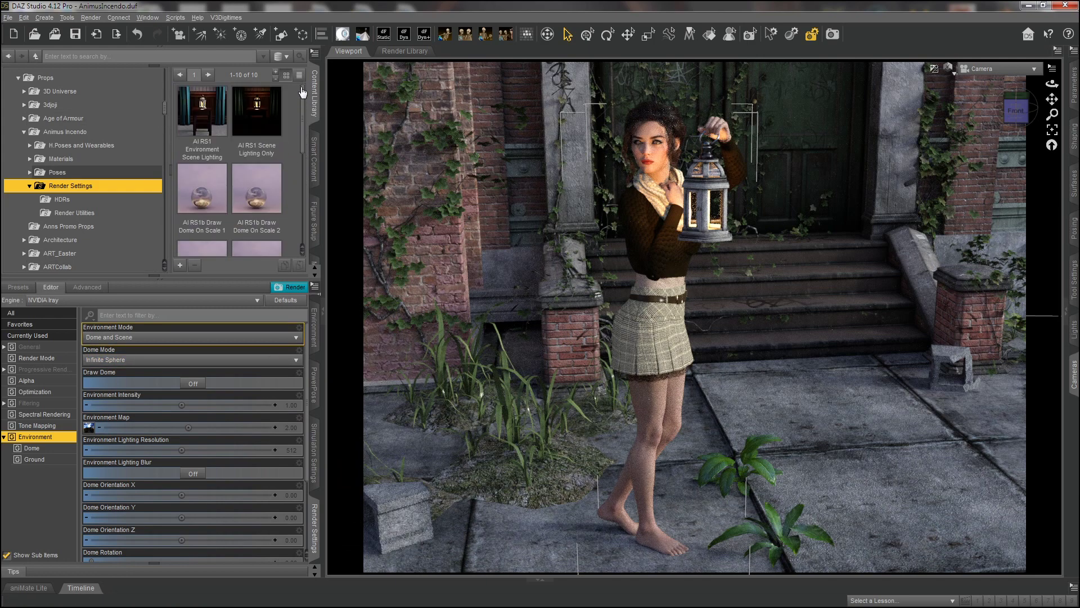
{"action": "left_click", "coordinate": [202, 115]}
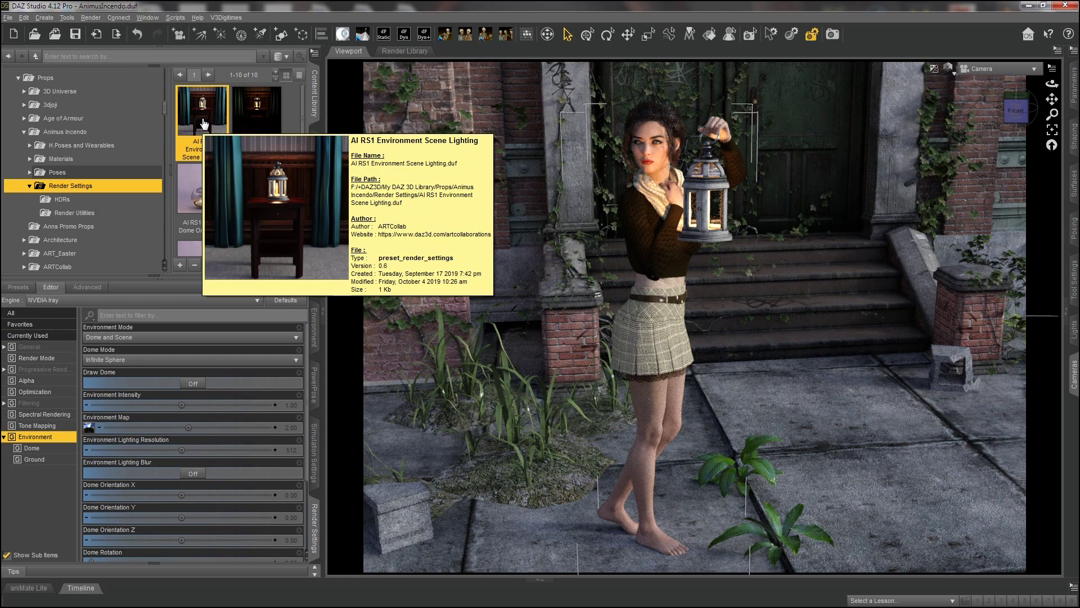
{"action": "left_click", "coordinate": [255, 117]}
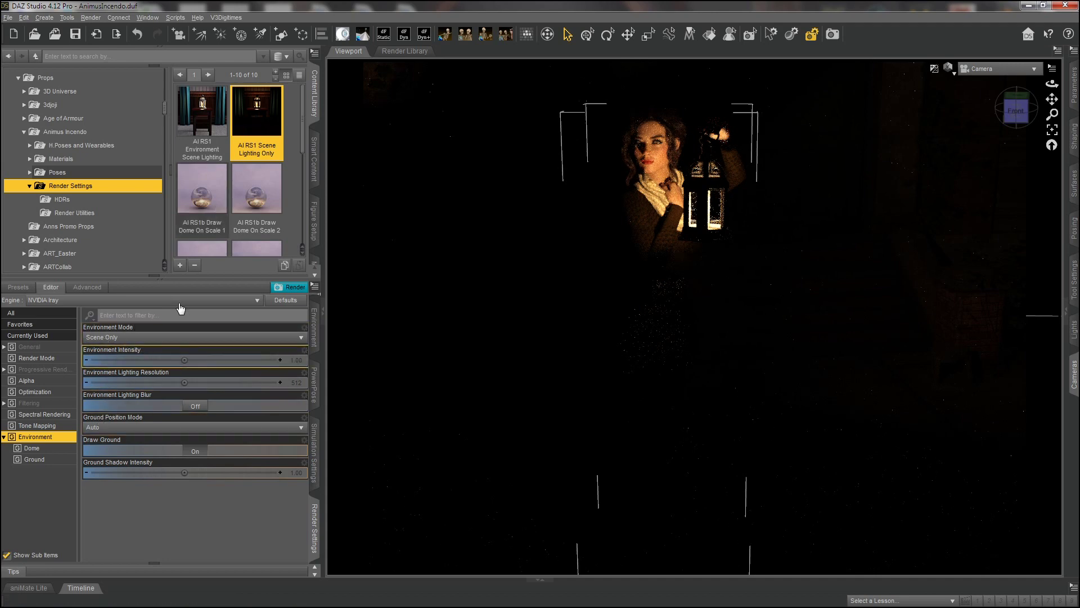
{"action": "double_click", "coordinate": [206, 116]}
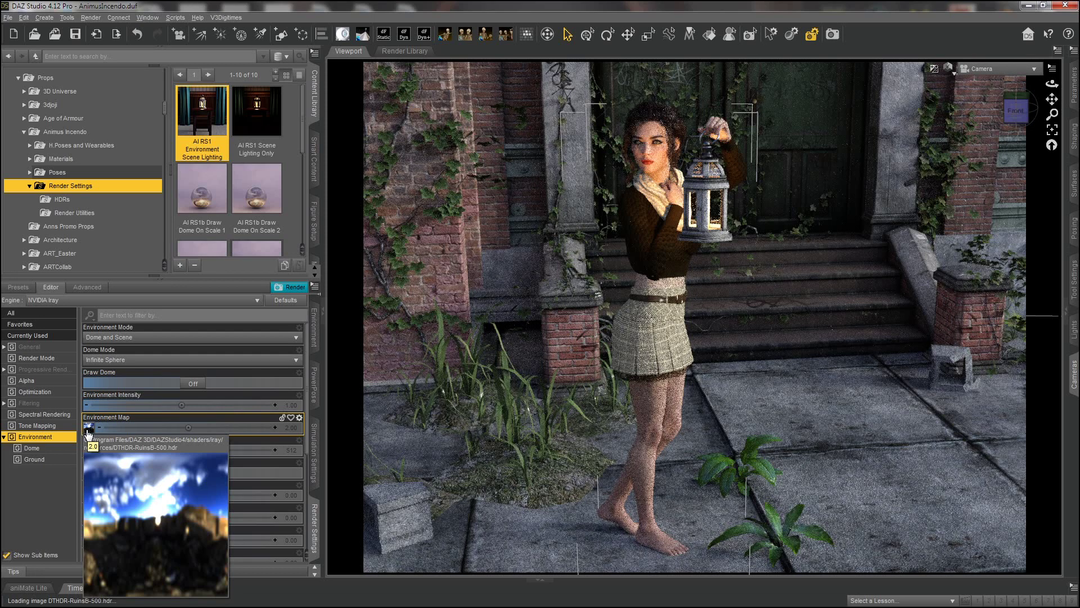
Try the AI RS1b Draw Dome On Scale Reset preset, and turn the dome off again with AI RS1b Draw Dome Z Off.
{"action": "left_click_drag", "start_coordinate": [304, 124], "coordinate": [294, 226]}
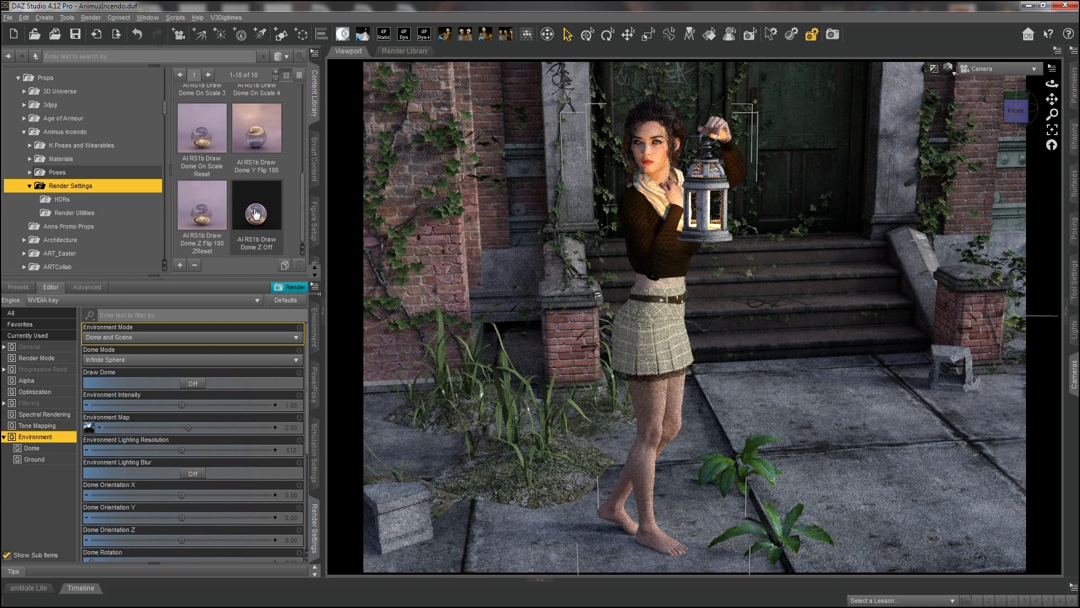
{"action": "double_click", "coordinate": [196, 137]}
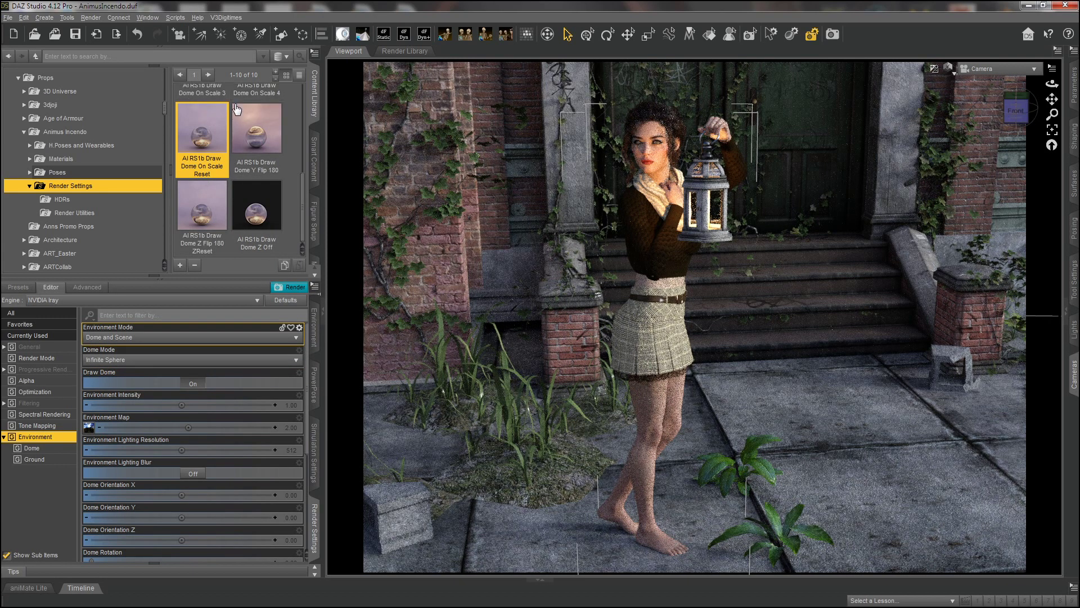
{"action": "double_click", "coordinate": [248, 214]}
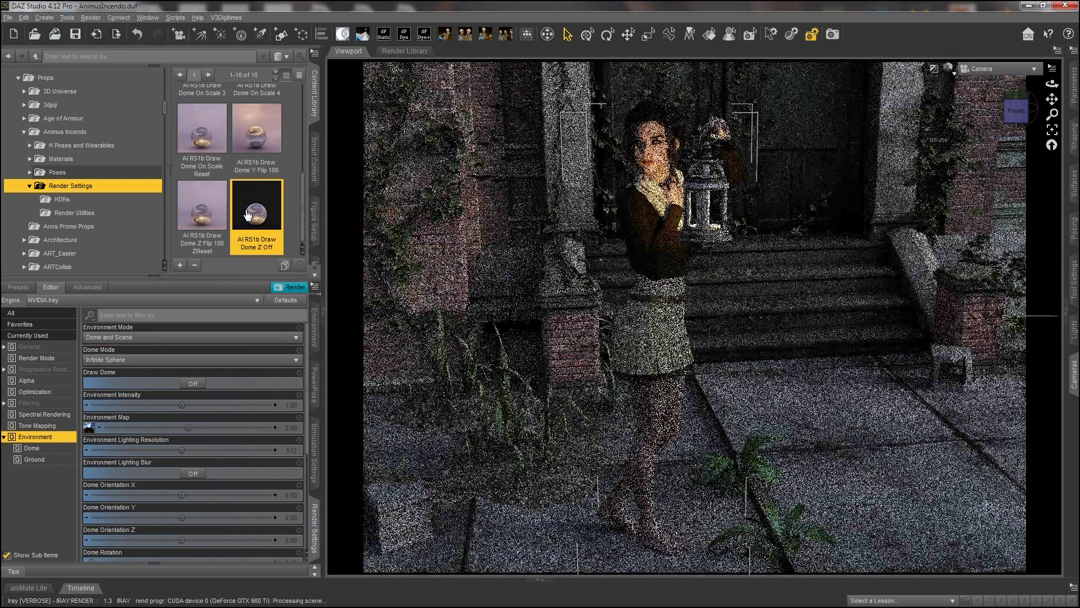
Open the HDRs folder of the Animus Incendo Render Settings and load the AI RS2 HDR 1 preset.
{"action": "left_click", "coordinate": [62, 200]}
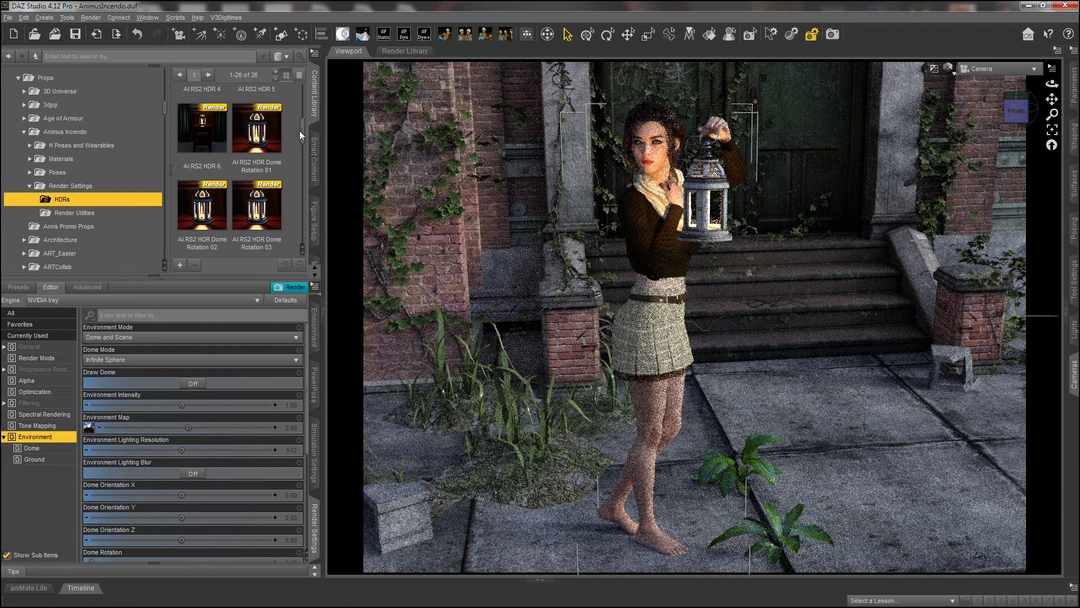
{"action": "left_click_drag", "start_coordinate": [302, 136], "coordinate": [302, 95]}
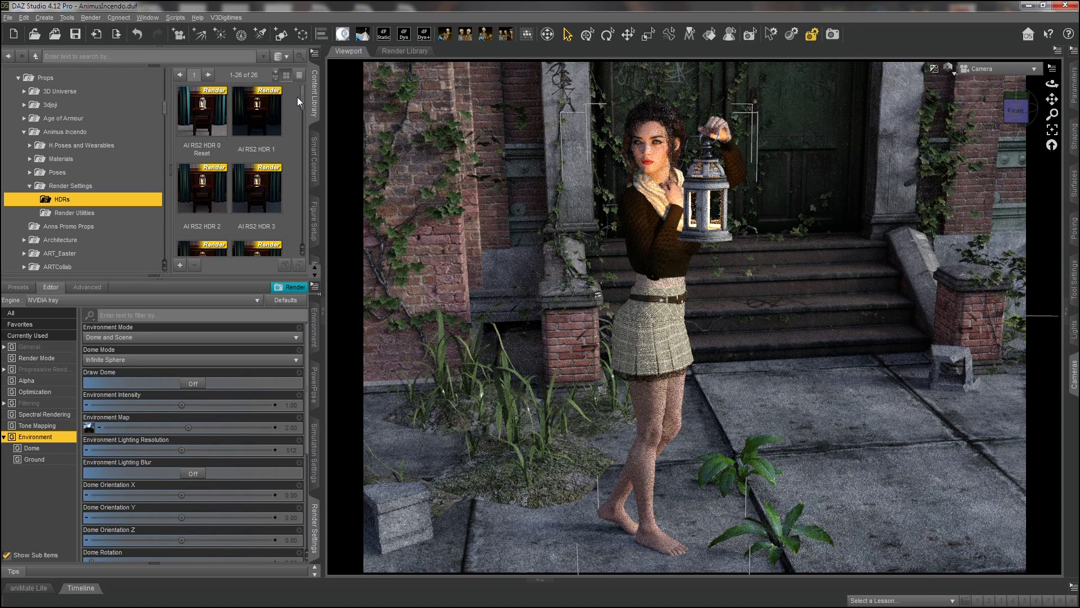
{"action": "mouse_move", "coordinate": [302, 99]}
{"action": "left_mouse_down"}
{"action": "mouse_move", "coordinate": [303, 121]}
{"action": "mouse_move", "coordinate": [301, 99]}
{"action": "left_mouse_up"}
{"action": "double_click", "coordinate": [259, 121]}
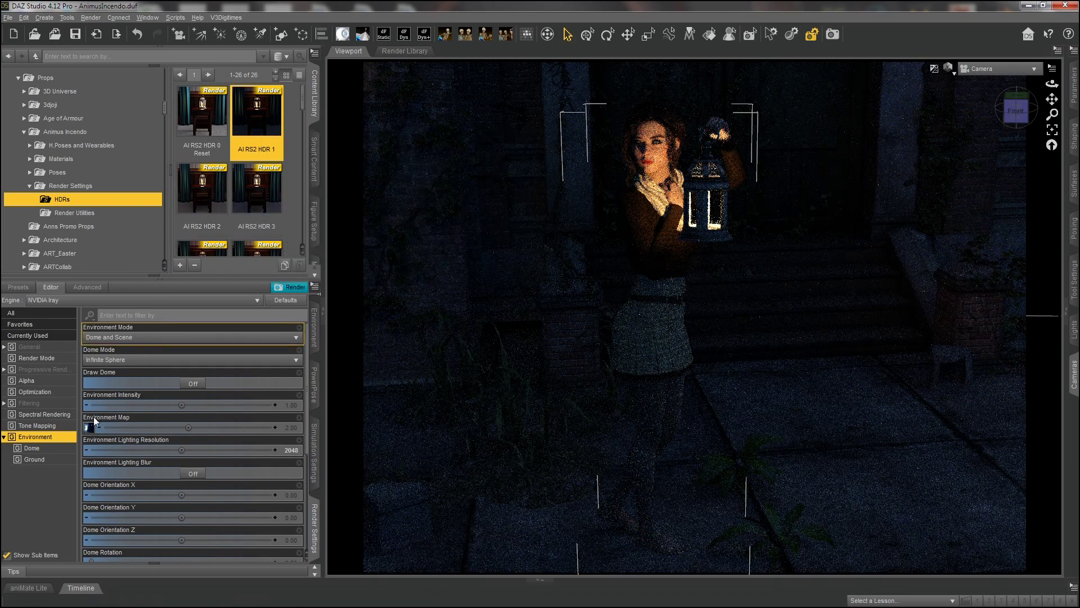
{"action": "mouse_move", "coordinate": [88, 432]}
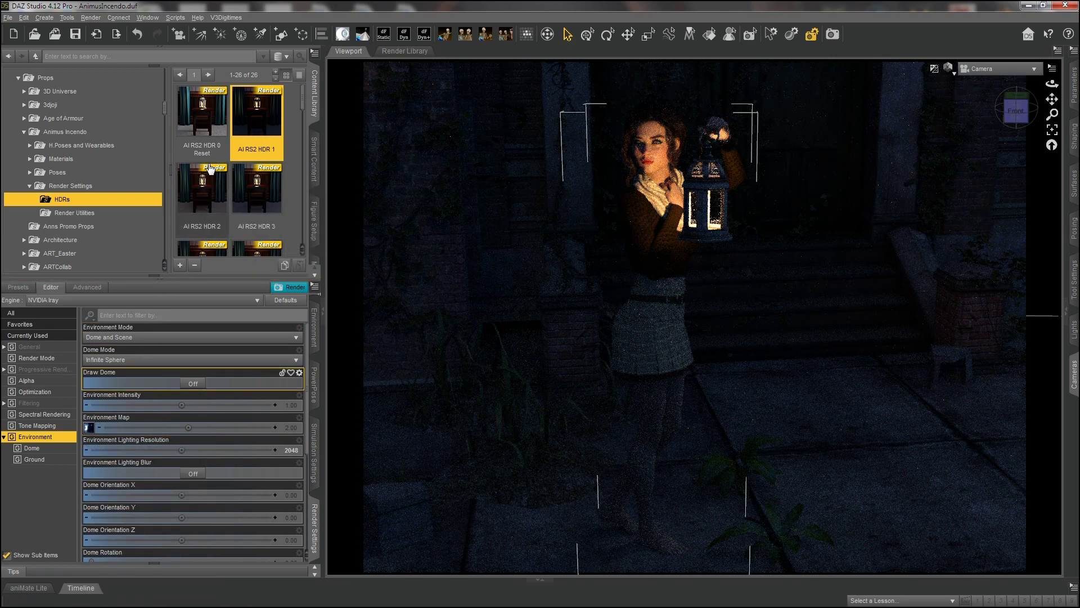
{"action": "mouse_move", "coordinate": [211, 169]}
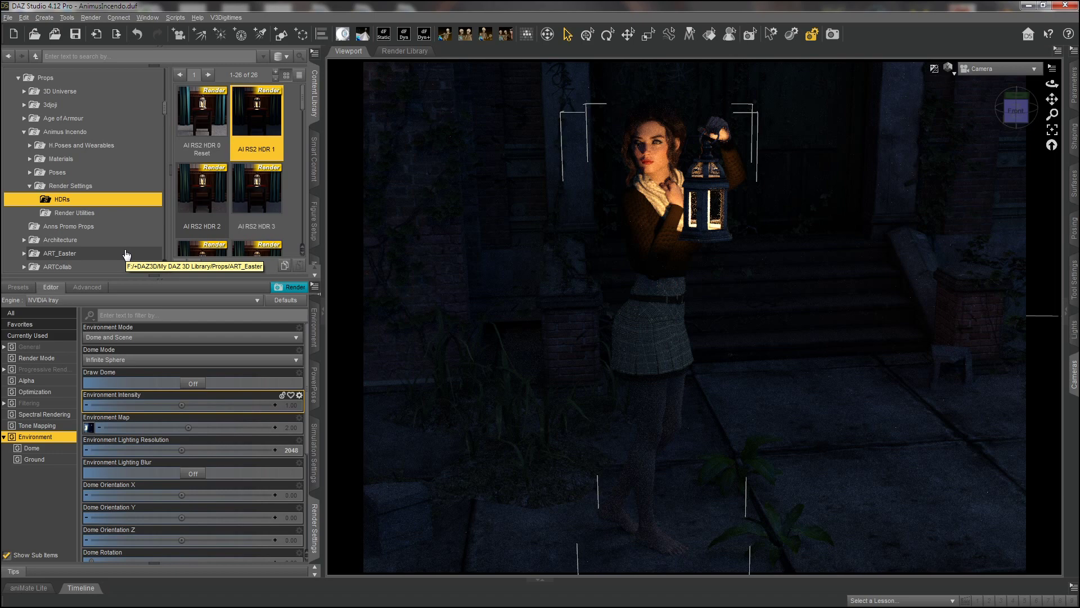
Try the AI RS2 HDR 2, 3, 4, 5 and 6 presets in turn, checking the resulting Environment Map.
{"action": "left_click", "coordinate": [200, 208]}
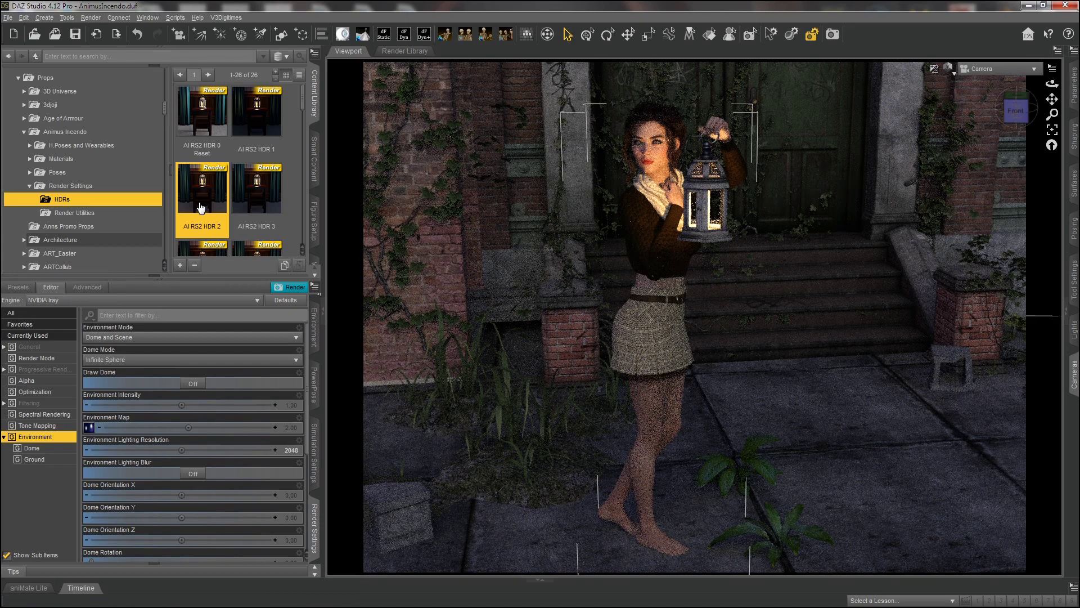
{"action": "double_click", "coordinate": [250, 206]}
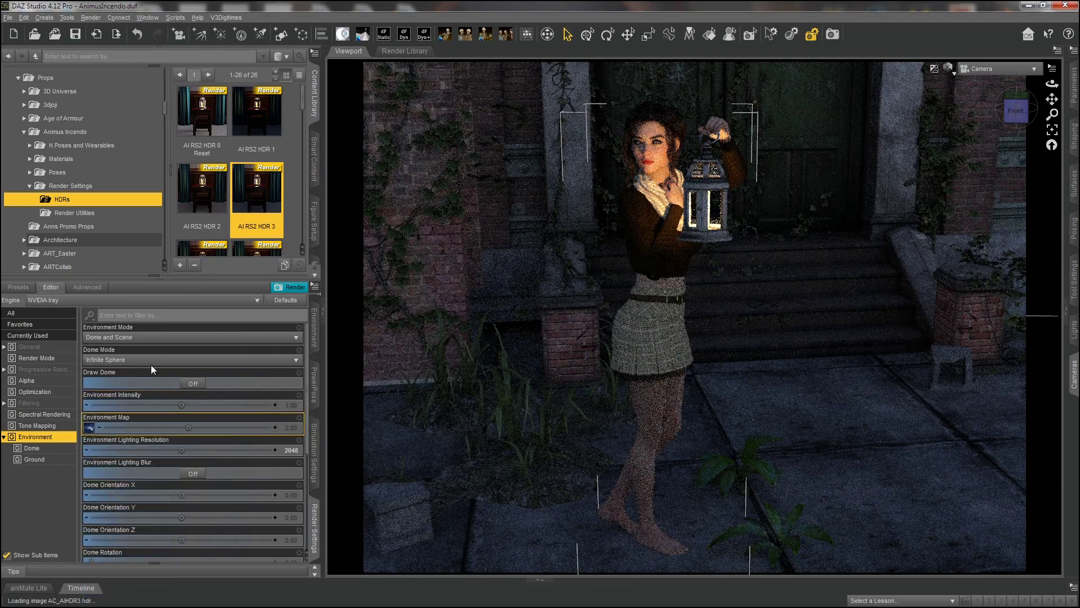
{"action": "left_click_drag", "start_coordinate": [302, 104], "coordinate": [299, 126]}
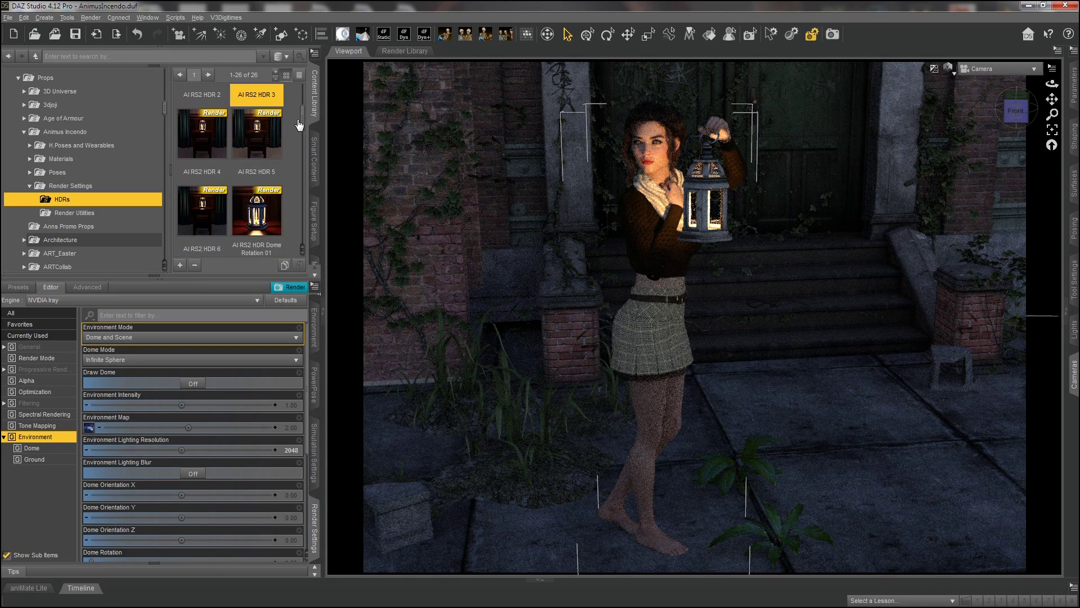
{"action": "double_click", "coordinate": [210, 139]}
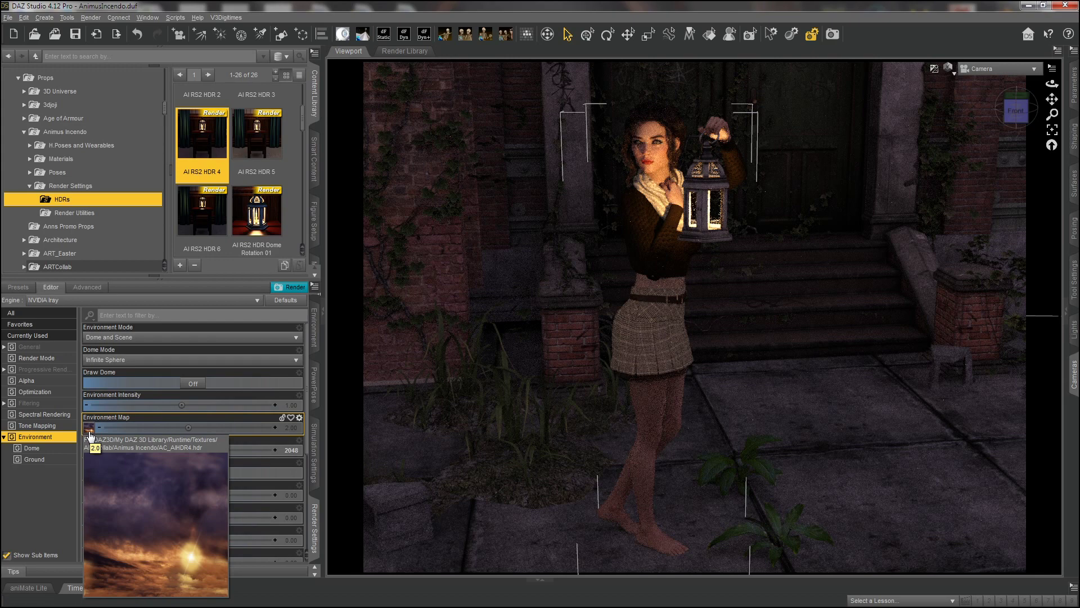
{"action": "double_click", "coordinate": [259, 145]}
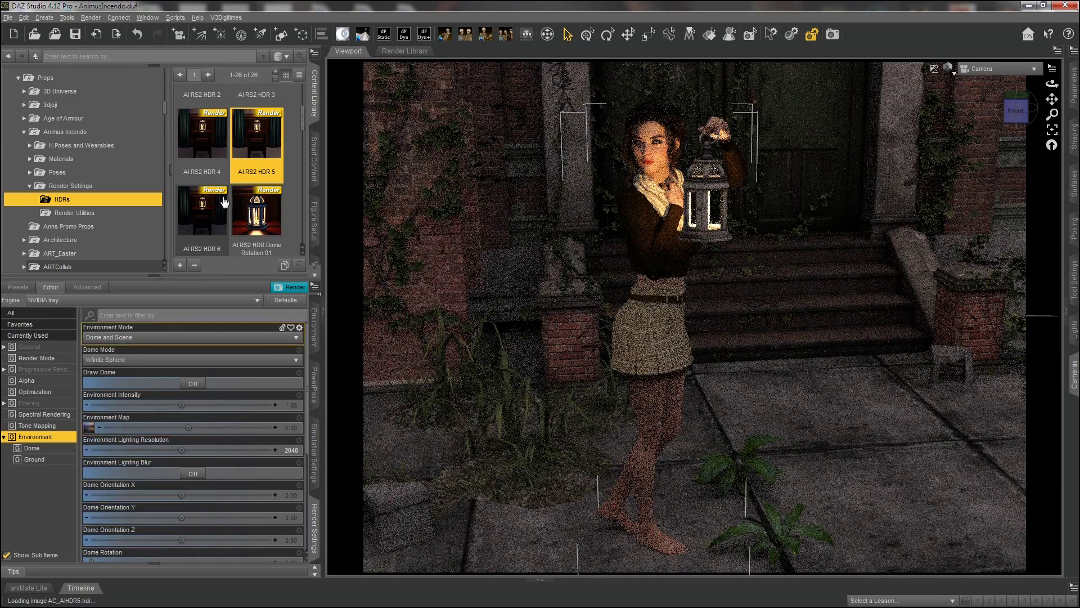
{"action": "double_click", "coordinate": [210, 209]}
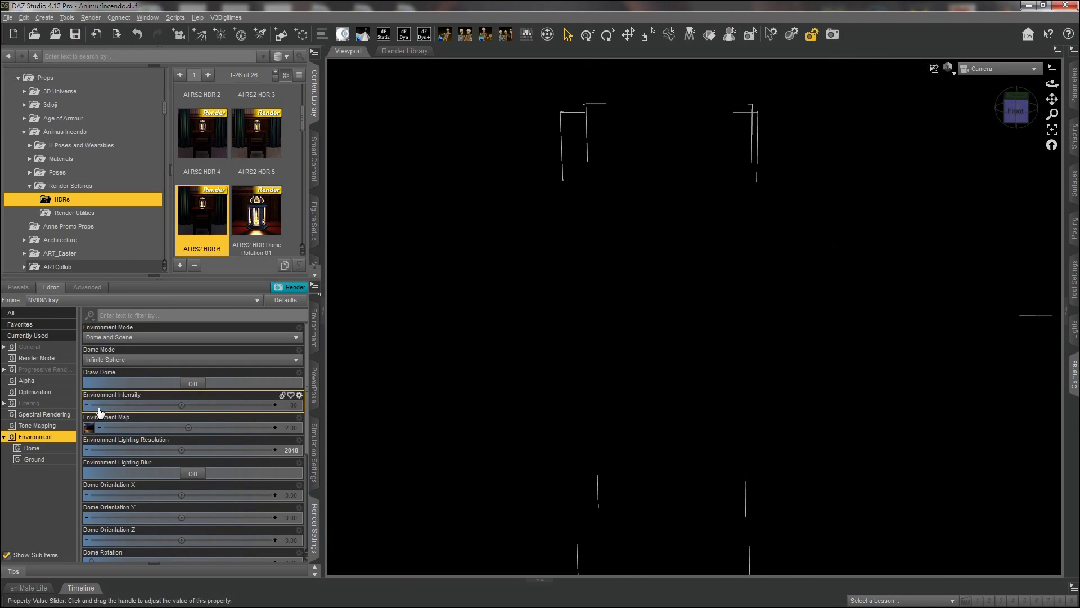
{"action": "mouse_move", "coordinate": [91, 431]}
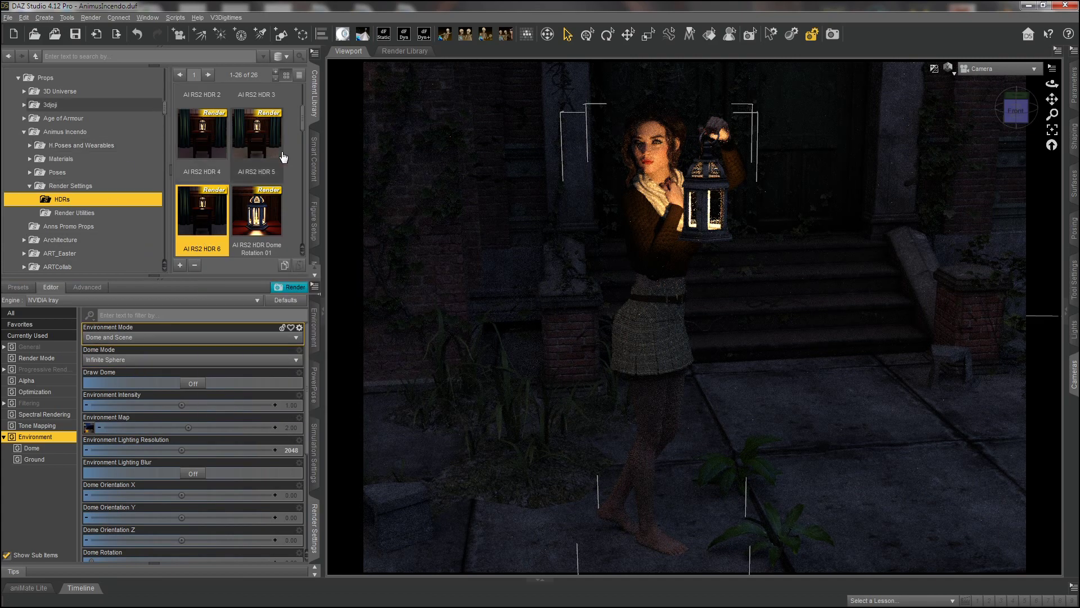
Reset the environment with the AI RS2 HDR 0 Reset preset and check the Environment Map.
{"action": "scroll", "coordinate": [304, 129], "scroll_direction": "up", "scroll_amount": 3}
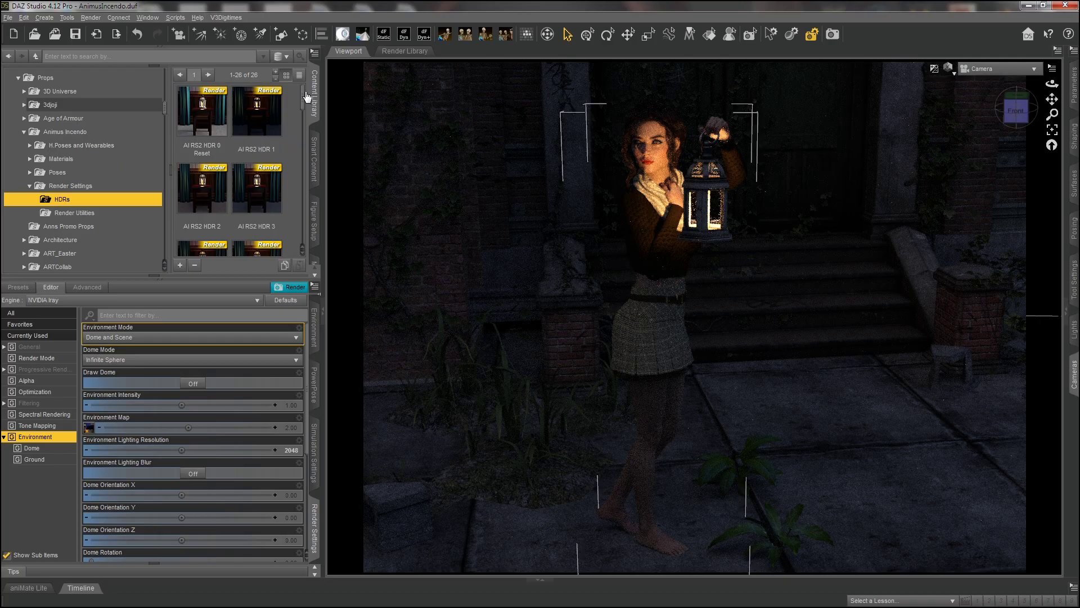
{"action": "double_click", "coordinate": [203, 111]}
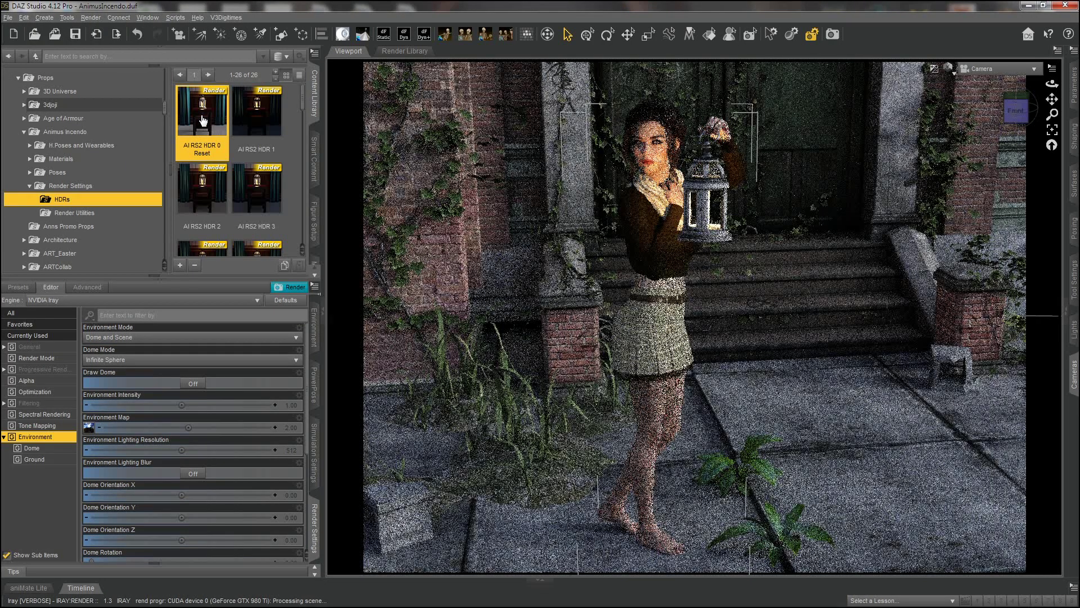
{"action": "mouse_move", "coordinate": [203, 121]}
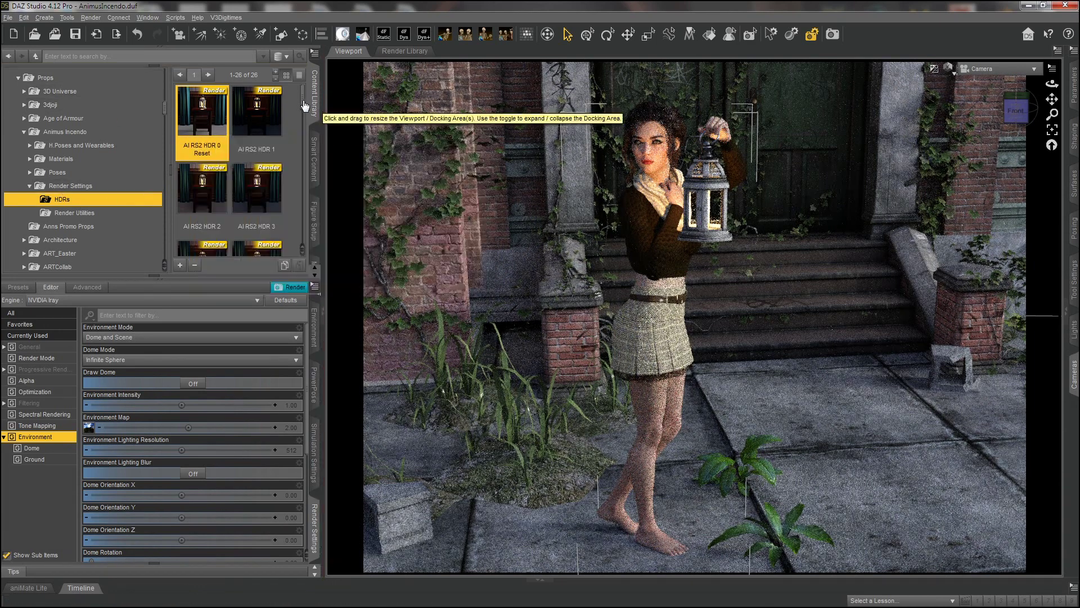
{"action": "left_click_drag", "start_coordinate": [304, 104], "coordinate": [302, 129]}
{"action": "scroll", "coordinate": [253, 130], "scroll_direction": "up", "scroll_amount": 3}
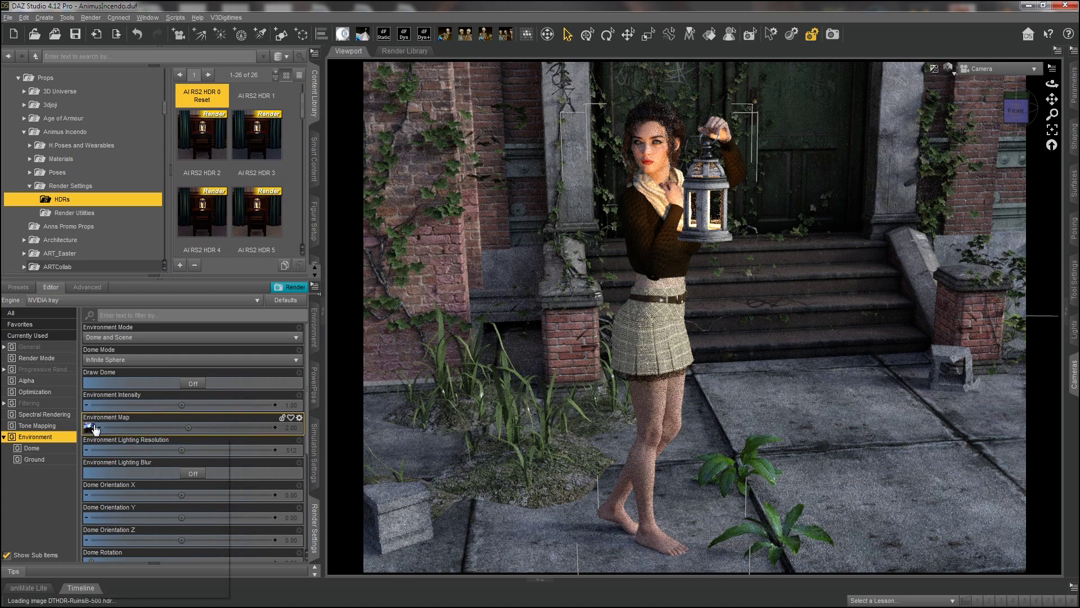
Compare the HDR preset previews and load AI RS2 HDR 6 as the environment lighting.
{"action": "left_click_drag", "start_coordinate": [304, 106], "coordinate": [304, 115]}
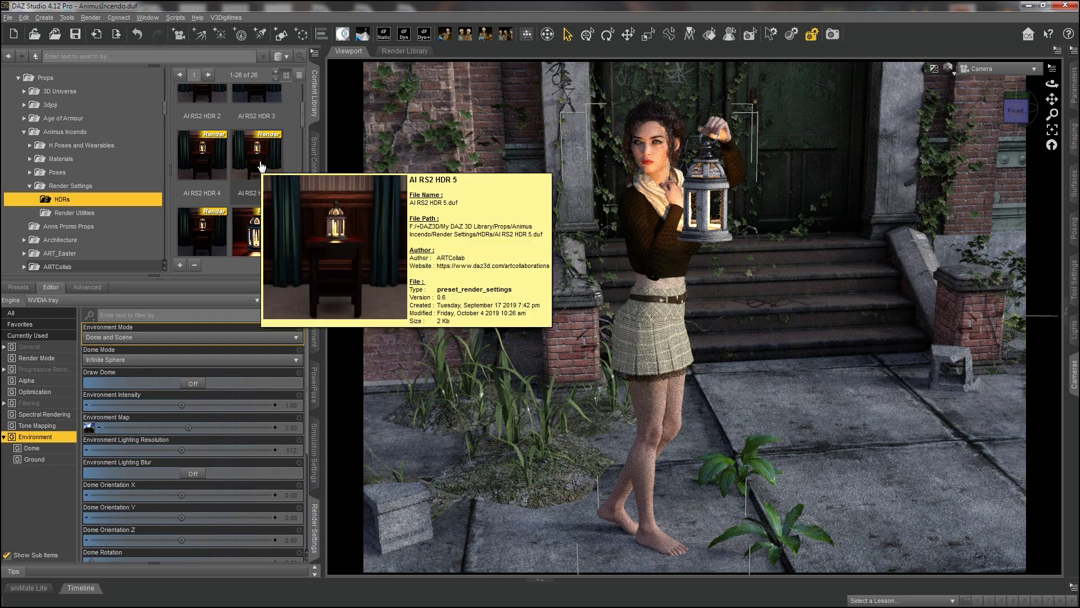
{"action": "mouse_move", "coordinate": [255, 96]}
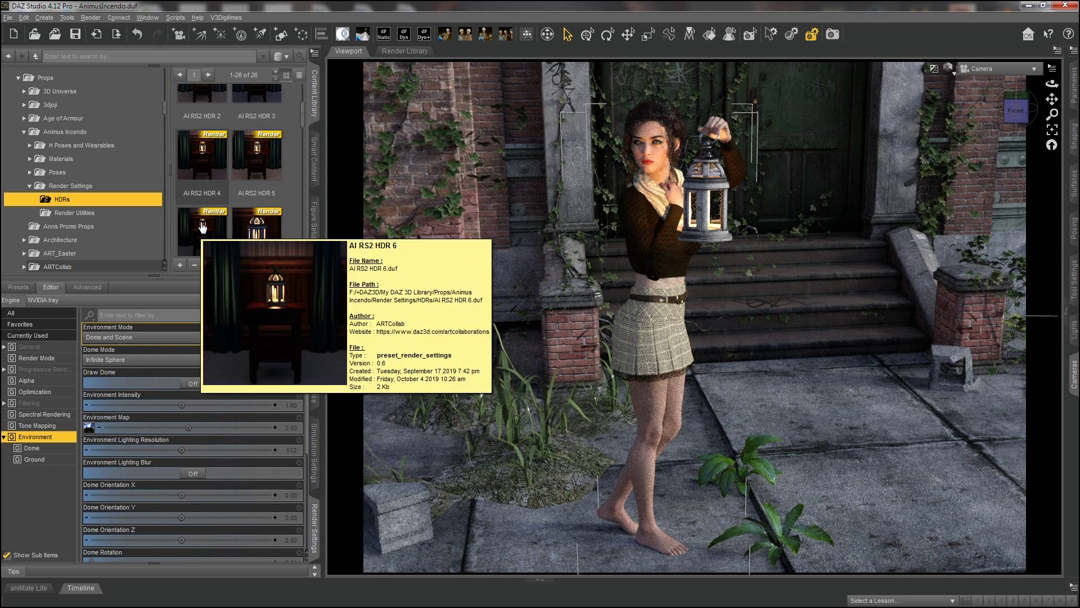
{"action": "mouse_move", "coordinate": [221, 156]}
{"action": "mouse_move", "coordinate": [256, 149]}
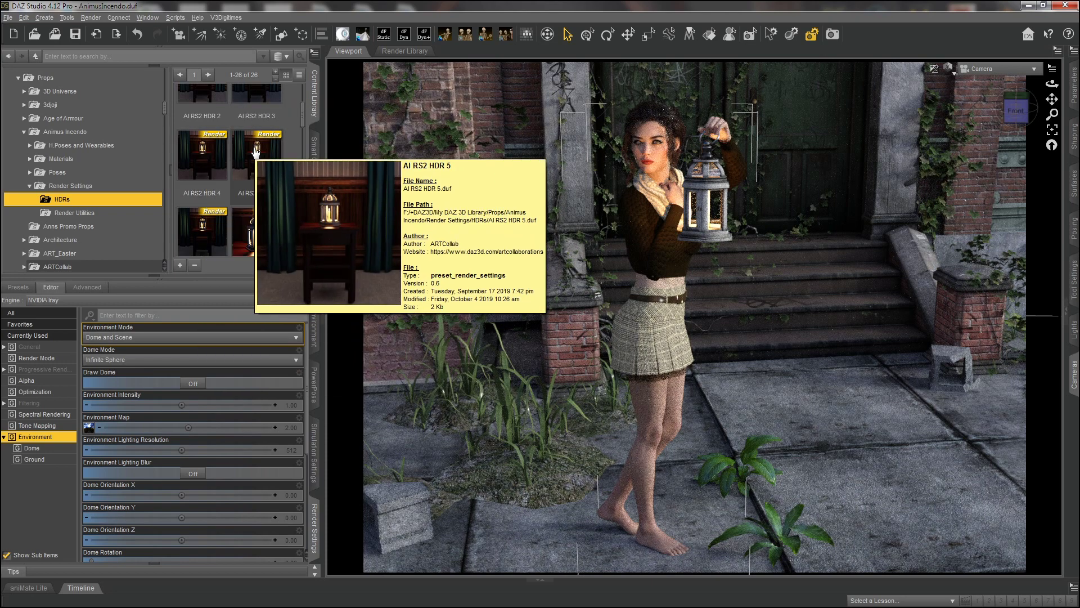
{"action": "double_click", "coordinate": [214, 225]}
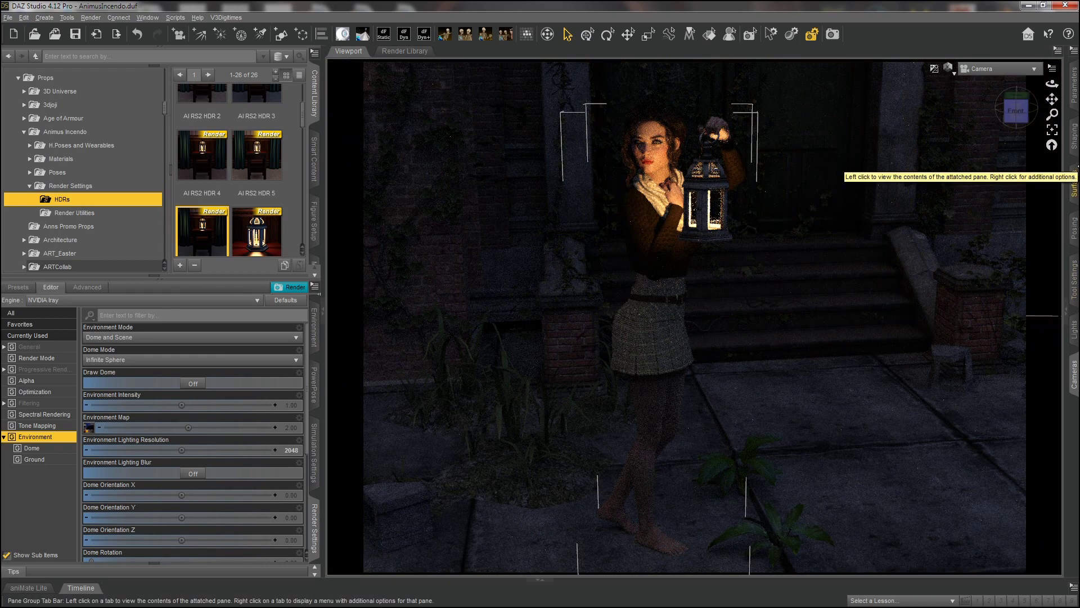
{"action": "left_click", "coordinate": [565, 35]}
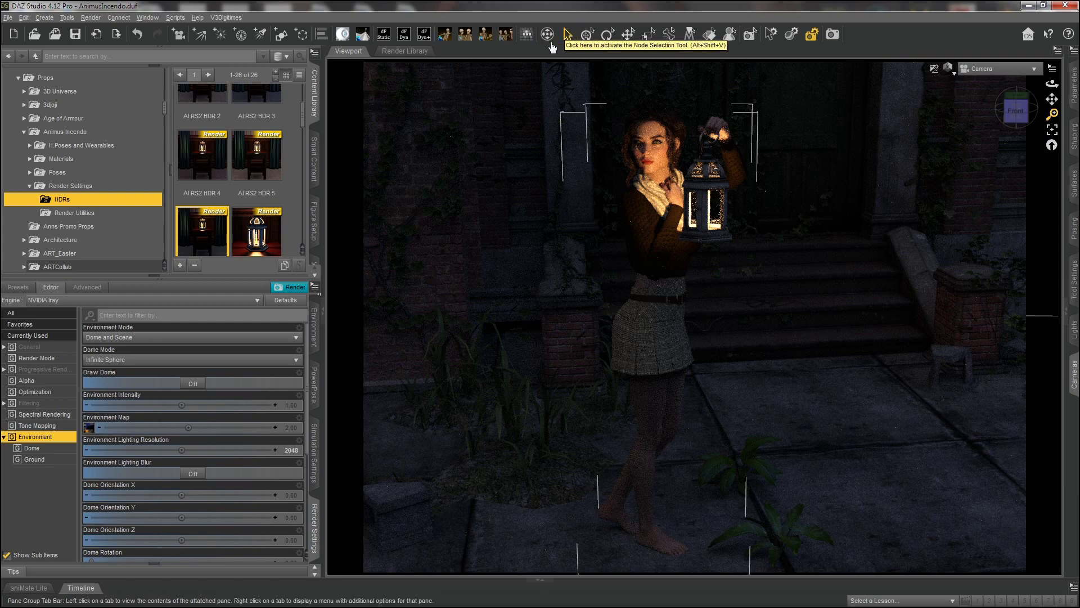
{"action": "left_click", "coordinate": [314, 332]}
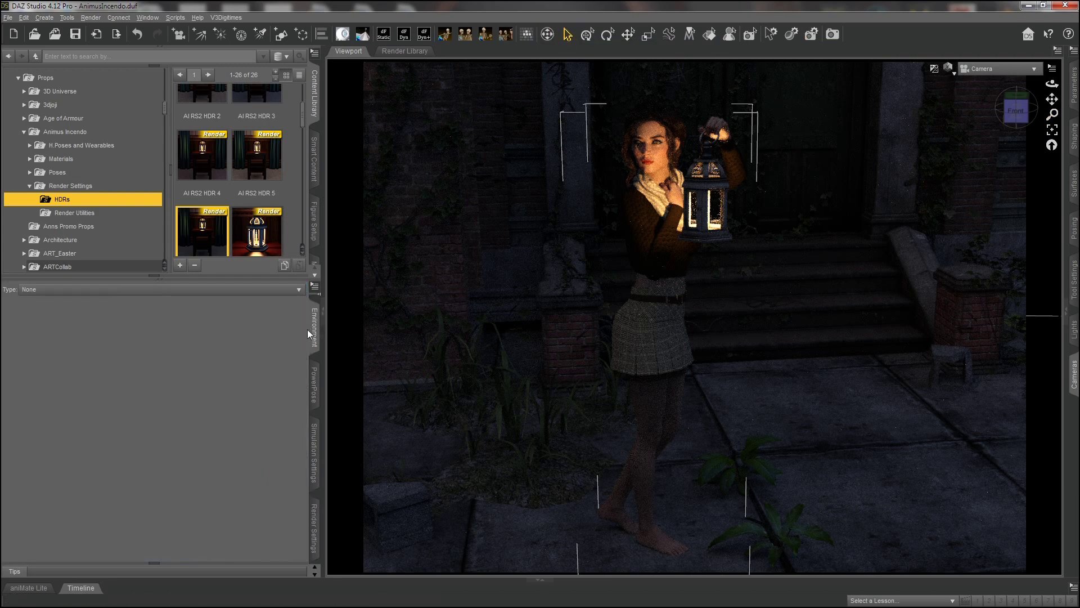
{"action": "left_click", "coordinate": [311, 324]}
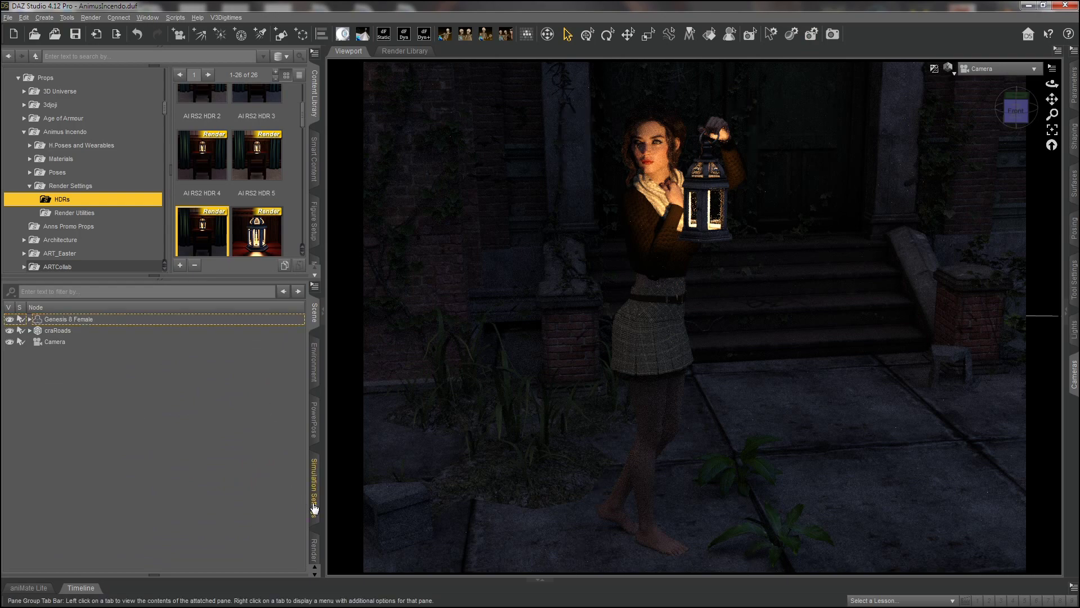
{"action": "left_click", "coordinate": [315, 541]}
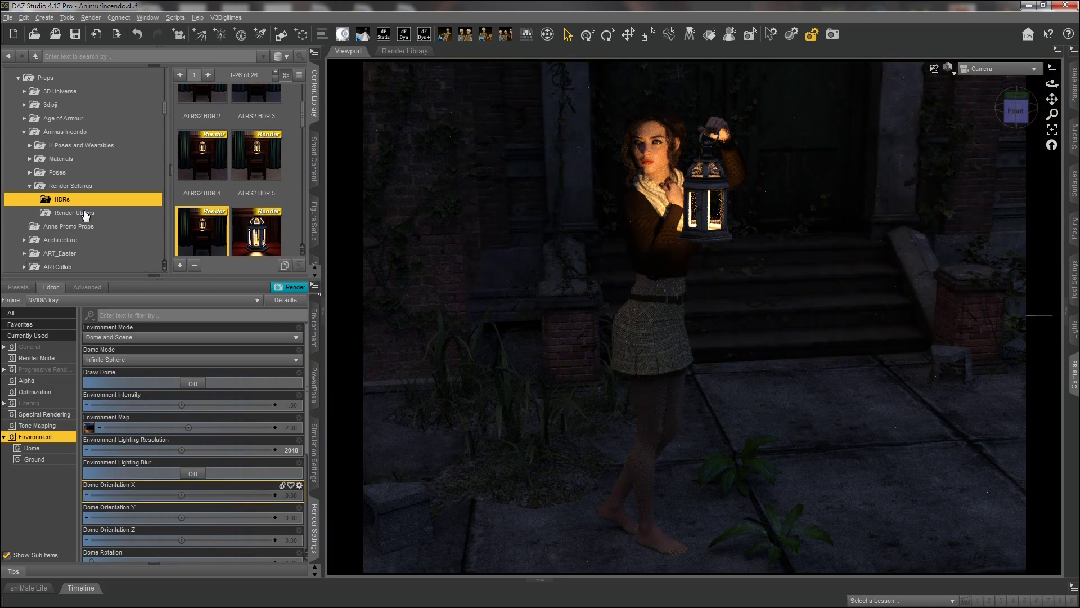
Light the scene with the AI RS2 HDR 5 preset, and bring up the AI RS2 HDR Dome Rotation presets.
{"action": "mouse_move", "coordinate": [201, 233]}
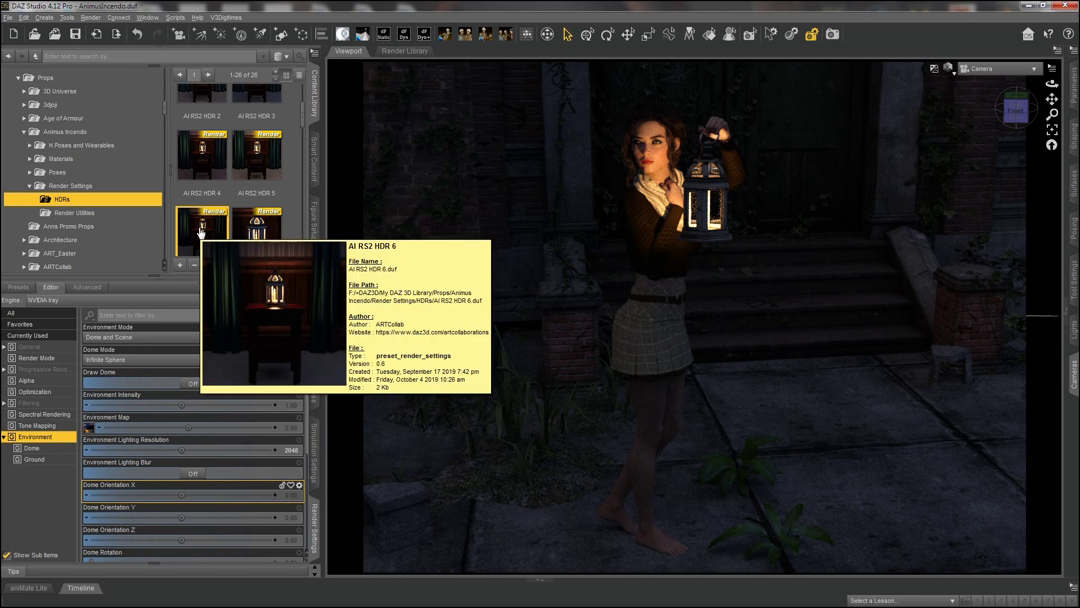
{"action": "left_click_drag", "start_coordinate": [303, 115], "coordinate": [304, 121]}
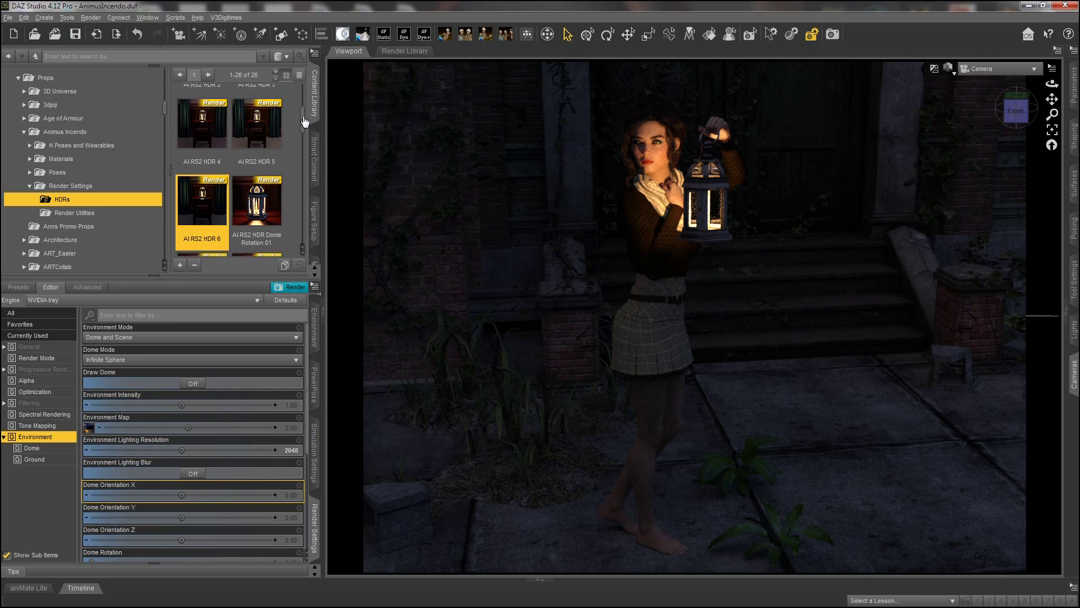
{"action": "double_click", "coordinate": [256, 130]}
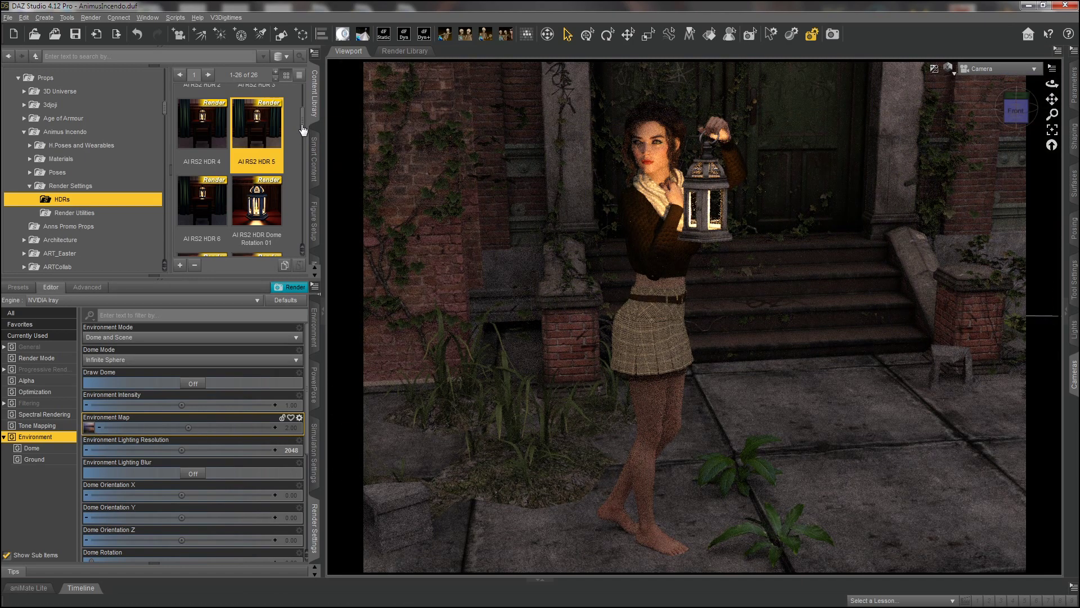
{"action": "left_click_drag", "start_coordinate": [303, 130], "coordinate": [304, 145]}
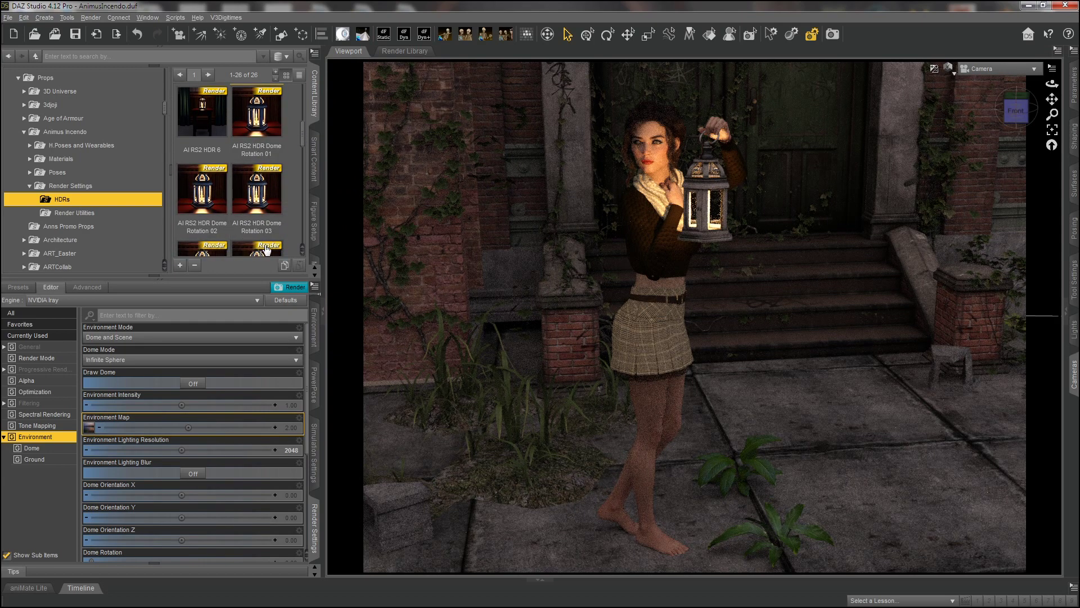
Compare the previews of the AI RS2 HDR Dome Rotation presets from 04 through 12 in the HDRs folder.
{"action": "left_click_drag", "start_coordinate": [303, 140], "coordinate": [303, 165]}
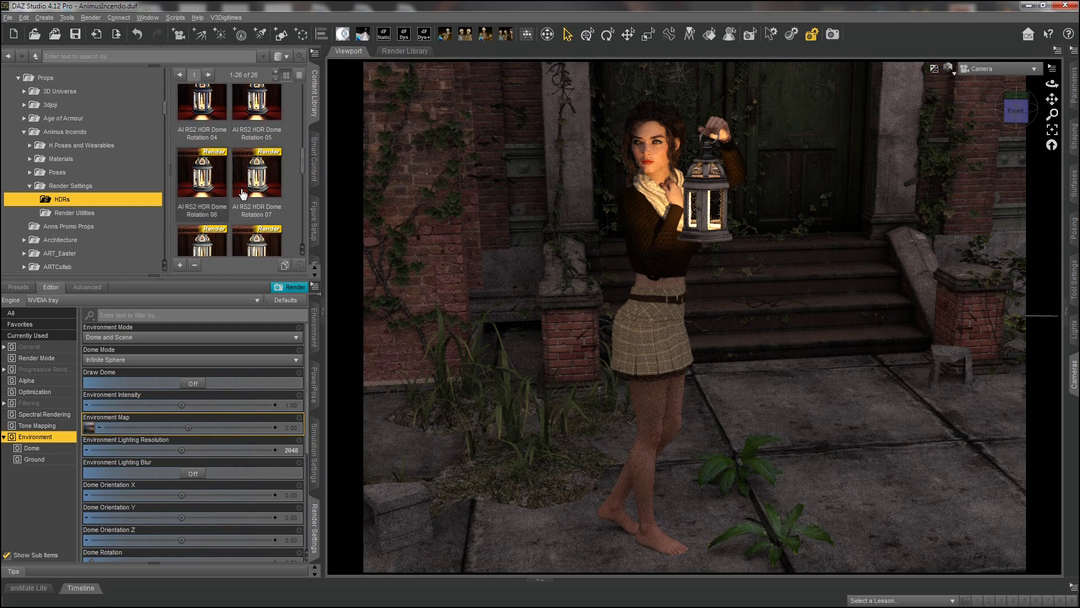
{"action": "mouse_move", "coordinate": [238, 203]}
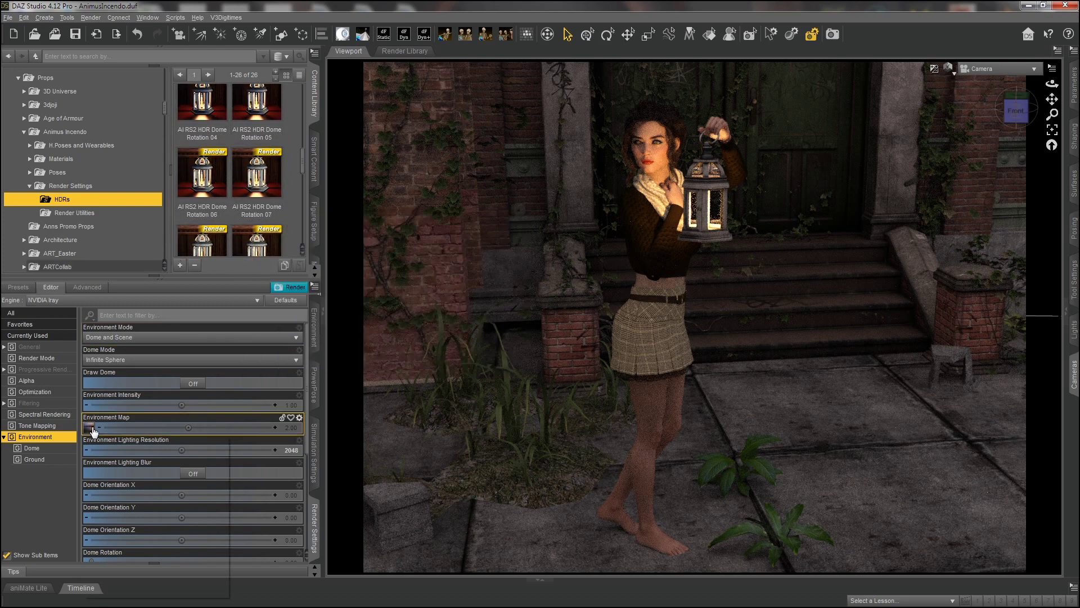
{"action": "mouse_move", "coordinate": [93, 430]}
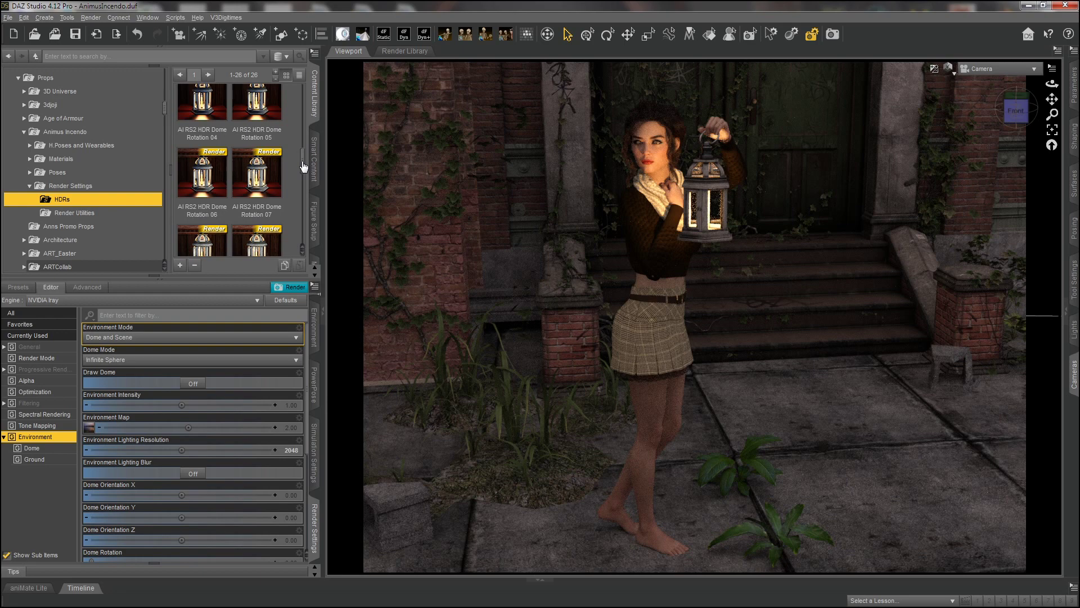
{"action": "left_click_drag", "start_coordinate": [304, 166], "coordinate": [304, 176]}
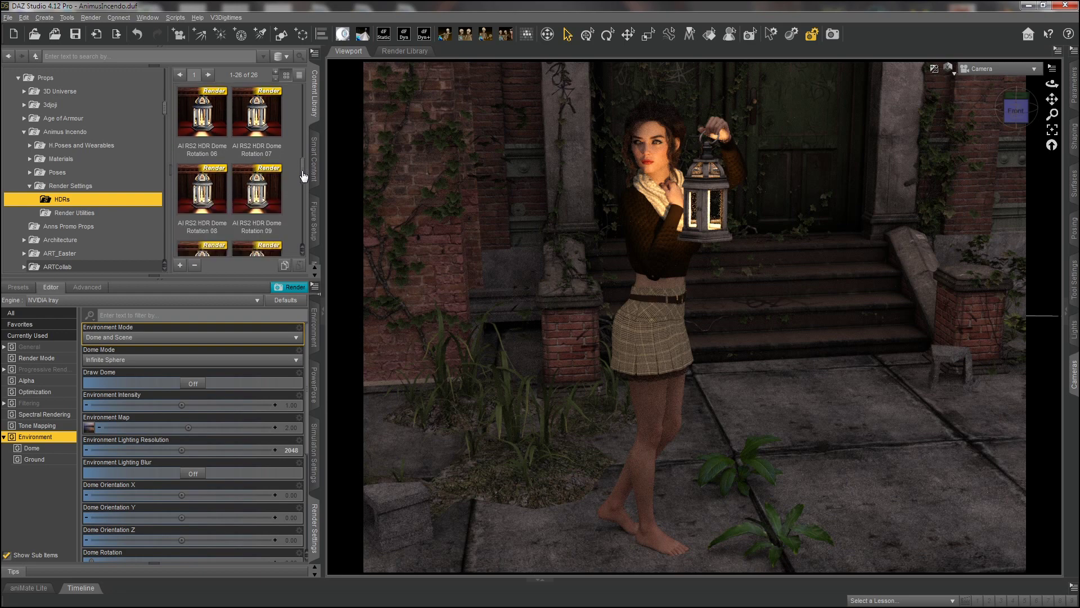
{"action": "mouse_move", "coordinate": [254, 186]}
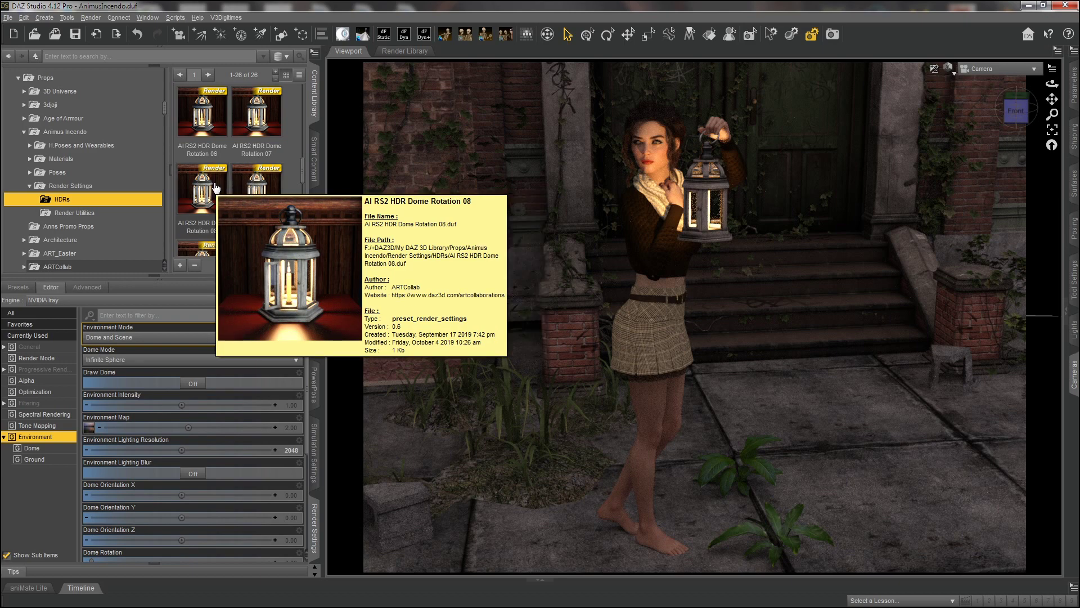
{"action": "mouse_move", "coordinate": [255, 118]}
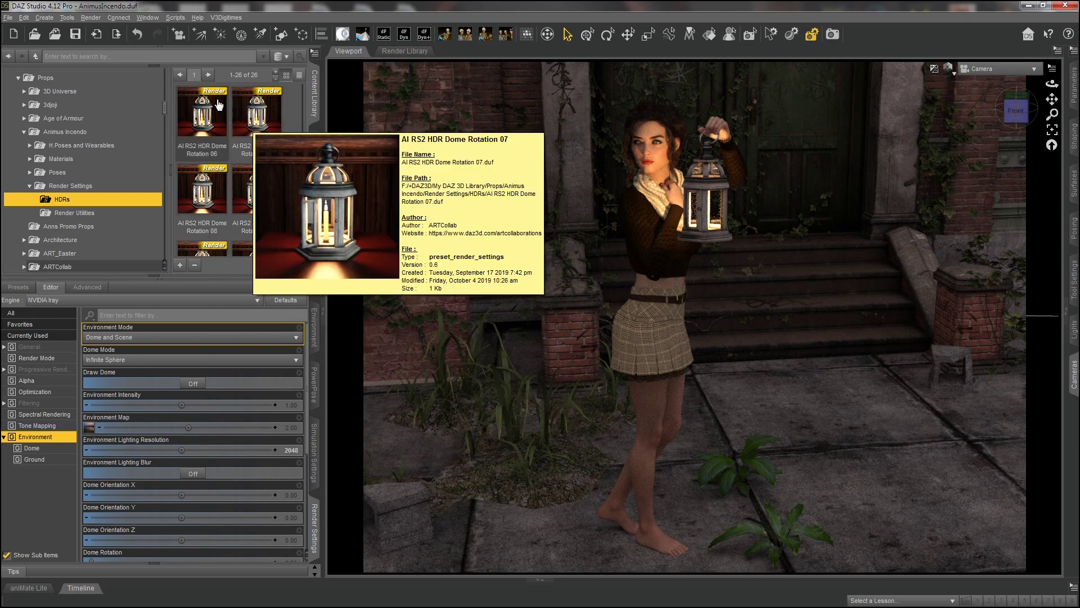
{"action": "mouse_move", "coordinate": [212, 103]}
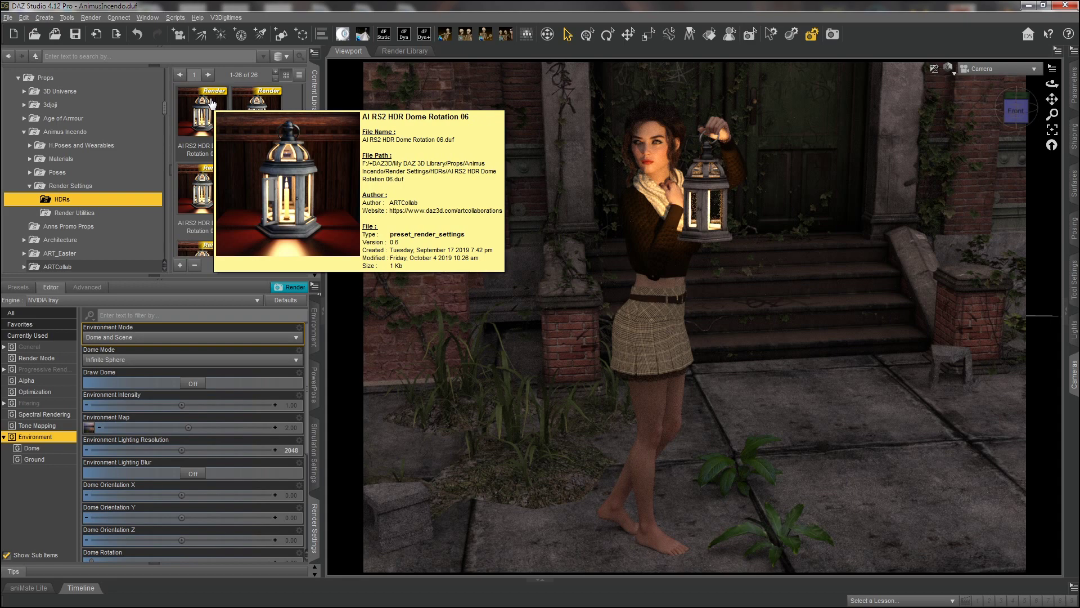
{"action": "mouse_move", "coordinate": [259, 253]}
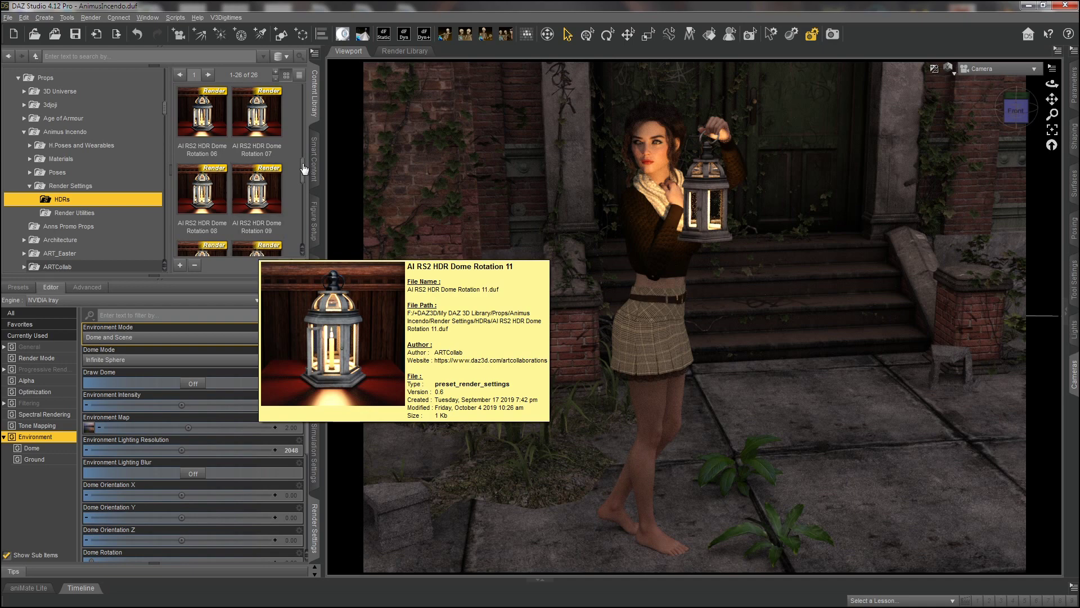
{"action": "scroll", "coordinate": [304, 179], "scroll_direction": "down", "scroll_amount": 2}
{"action": "scroll", "coordinate": [304, 185], "scroll_direction": "down", "scroll_amount": 2}
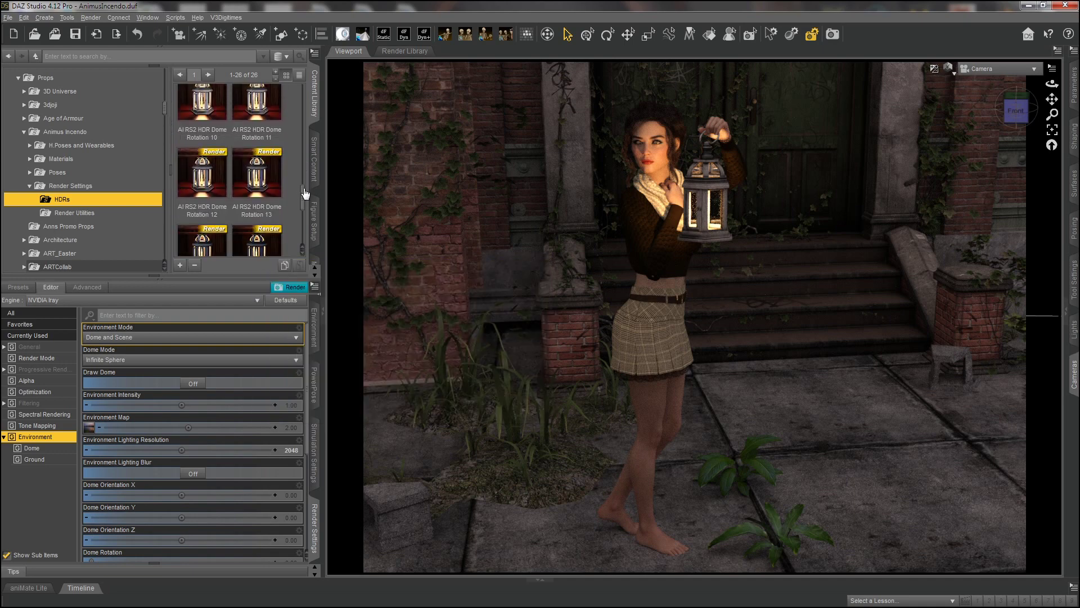
{"action": "mouse_move", "coordinate": [201, 186]}
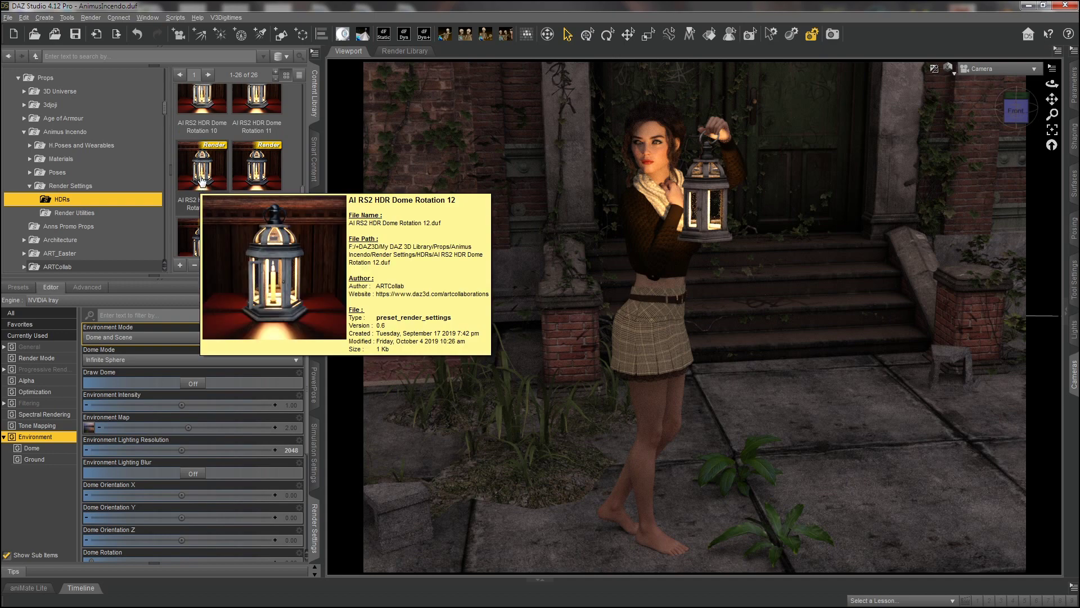
{"action": "scroll", "coordinate": [302, 198], "scroll_direction": "down", "scroll_amount": 1}
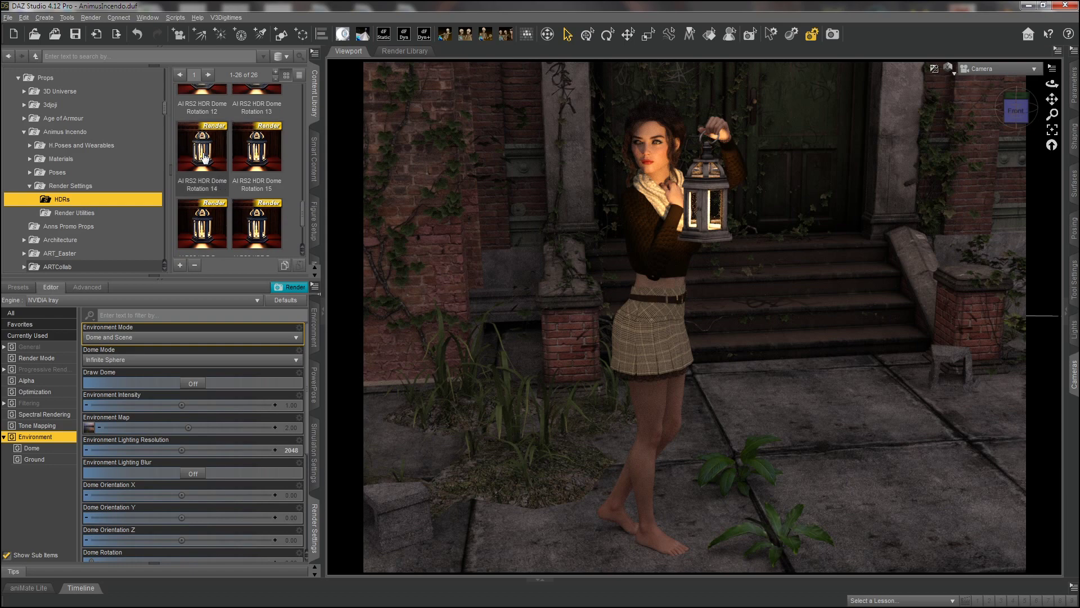
Try the AI RS2 HDR Dome Rotation 13 preset, check the Dome Rotation value, and apply Dome Rotation 15 instead.
{"action": "mouse_move", "coordinate": [204, 157]}
{"action": "mouse_move", "coordinate": [255, 92]}
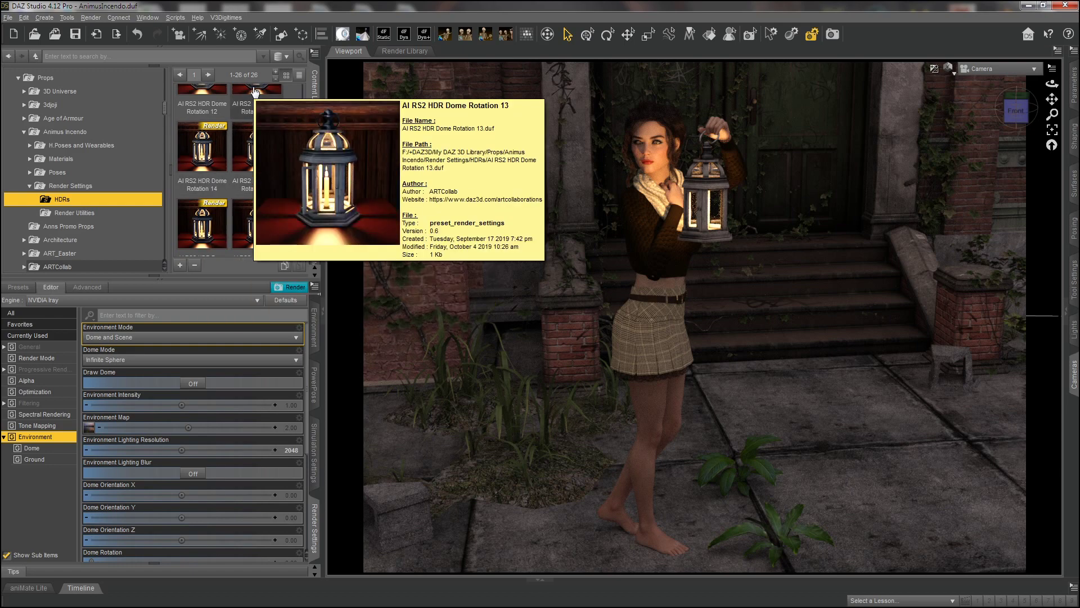
{"action": "double_click", "coordinate": [254, 92]}
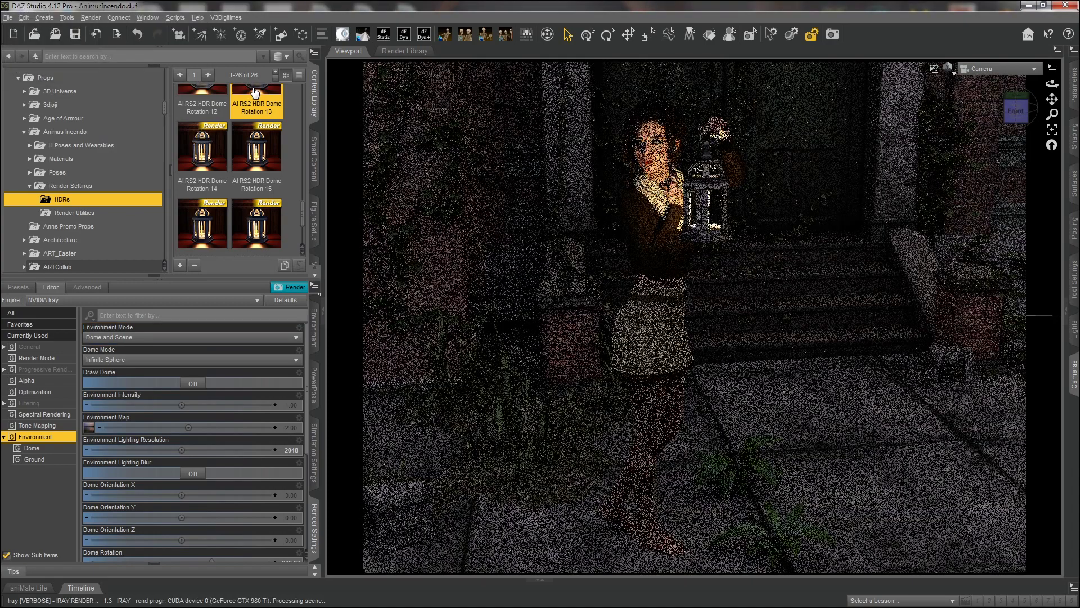
{"action": "scroll", "coordinate": [307, 419], "scroll_direction": "down", "scroll_amount": 3}
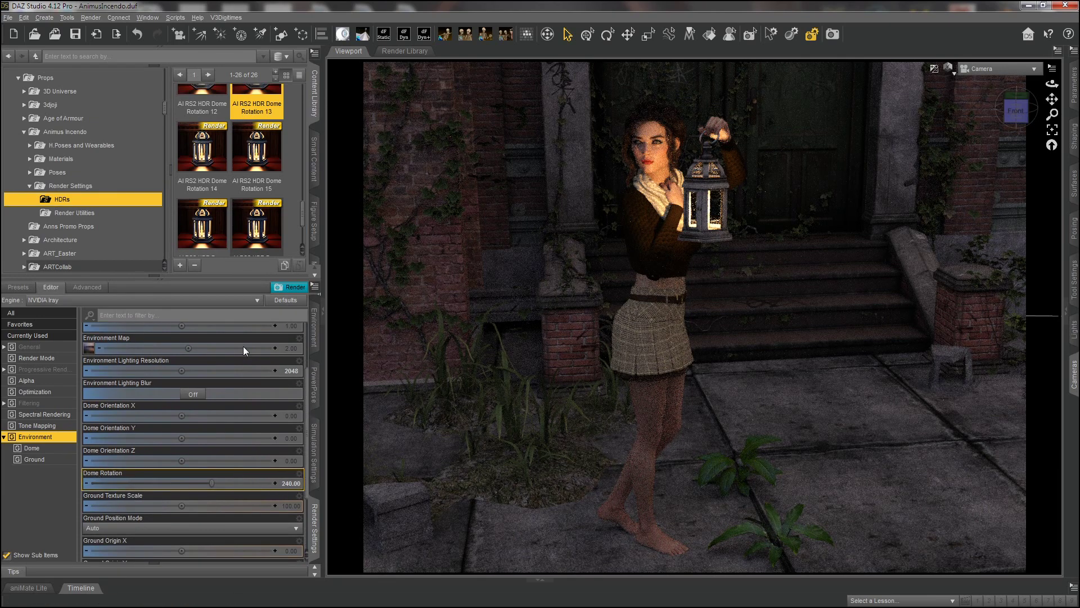
{"action": "double_click", "coordinate": [260, 147]}
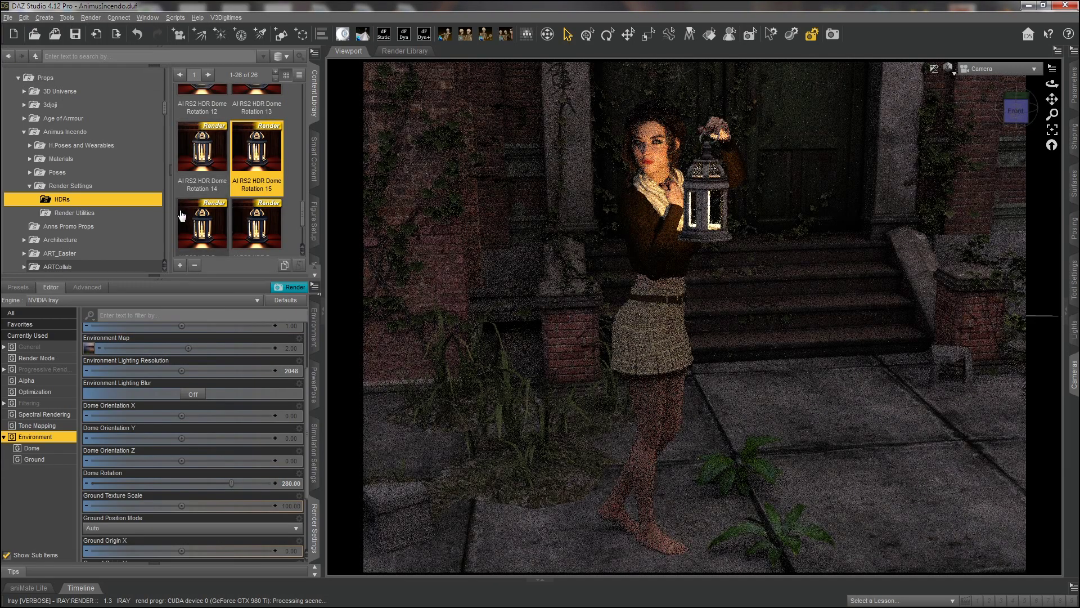
{"action": "mouse_move", "coordinate": [183, 216]}
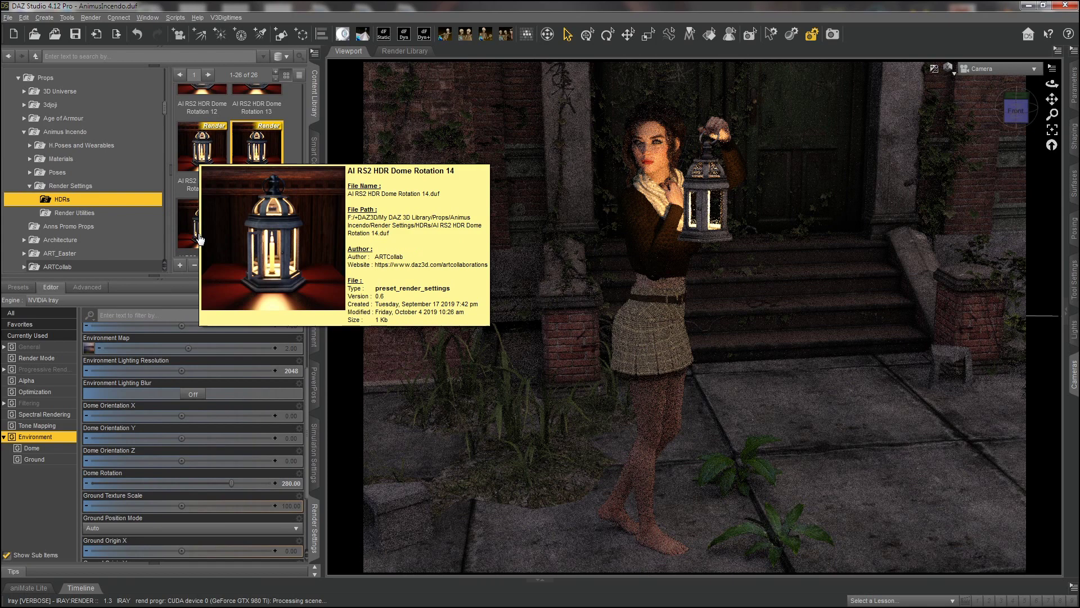
{"action": "scroll", "coordinate": [304, 218], "scroll_direction": "down", "scroll_amount": 3}
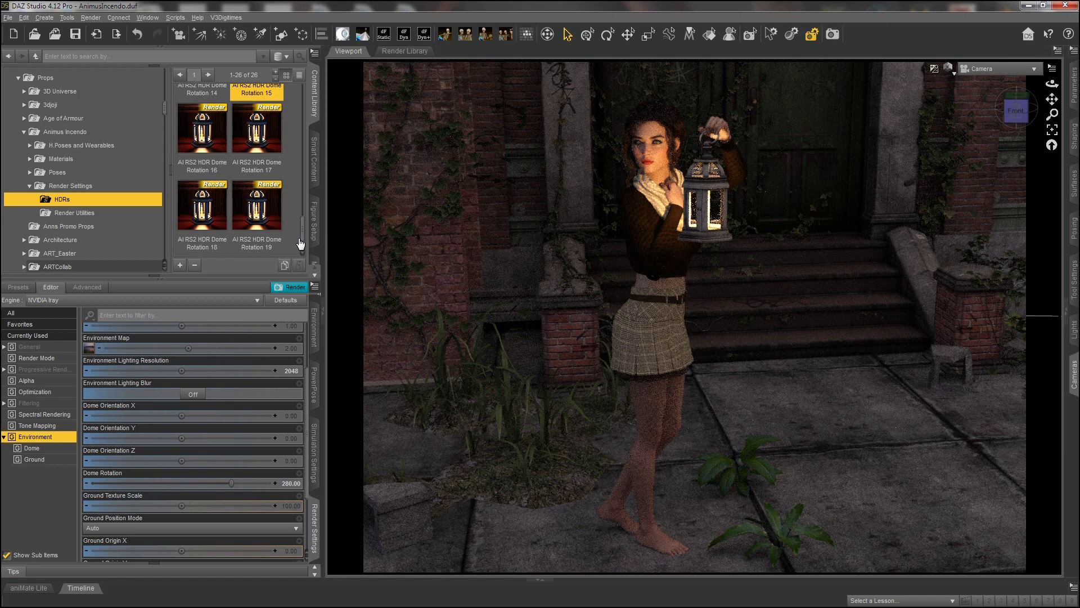
Open the Animus Incendo Render Utilities presets and compare the AI RS3 Bloom Setting 1, 2 and 3 previews.
{"action": "left_click", "coordinate": [68, 214]}
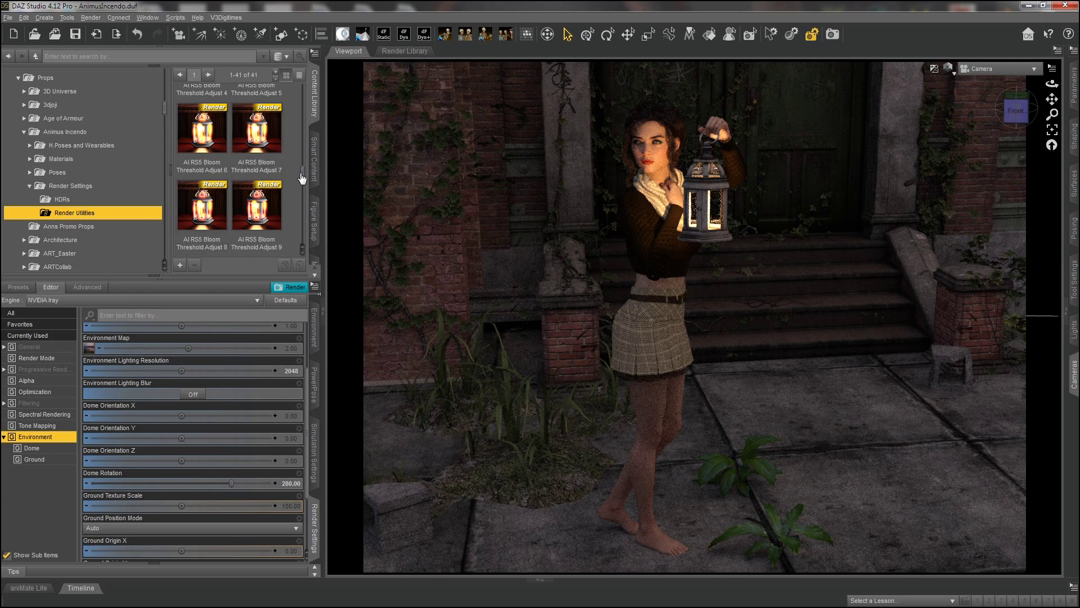
{"action": "left_click_drag", "start_coordinate": [302, 176], "coordinate": [306, 92]}
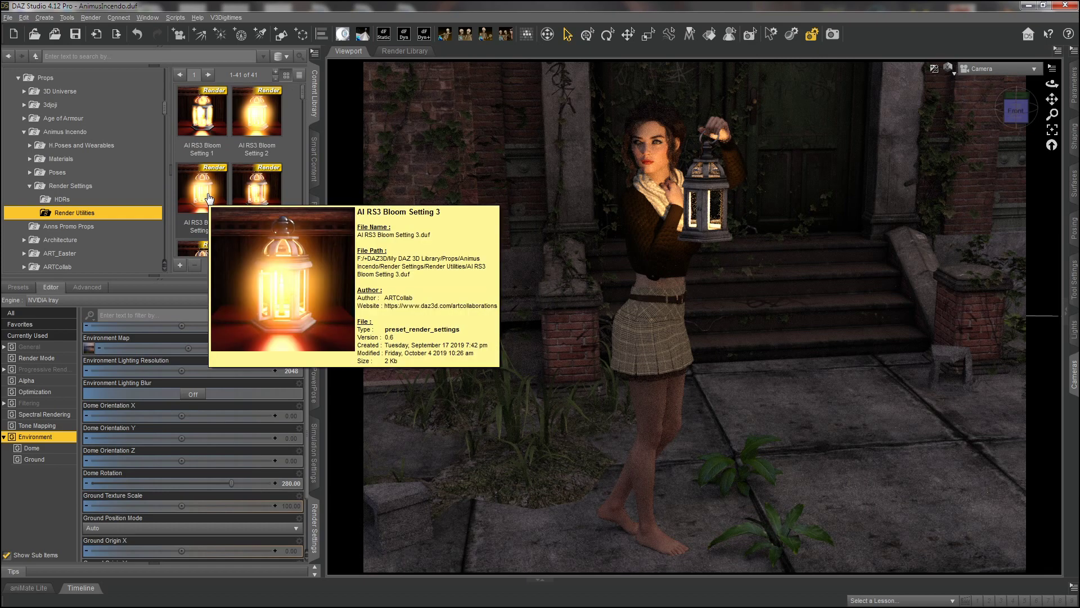
{"action": "mouse_move", "coordinate": [285, 144]}
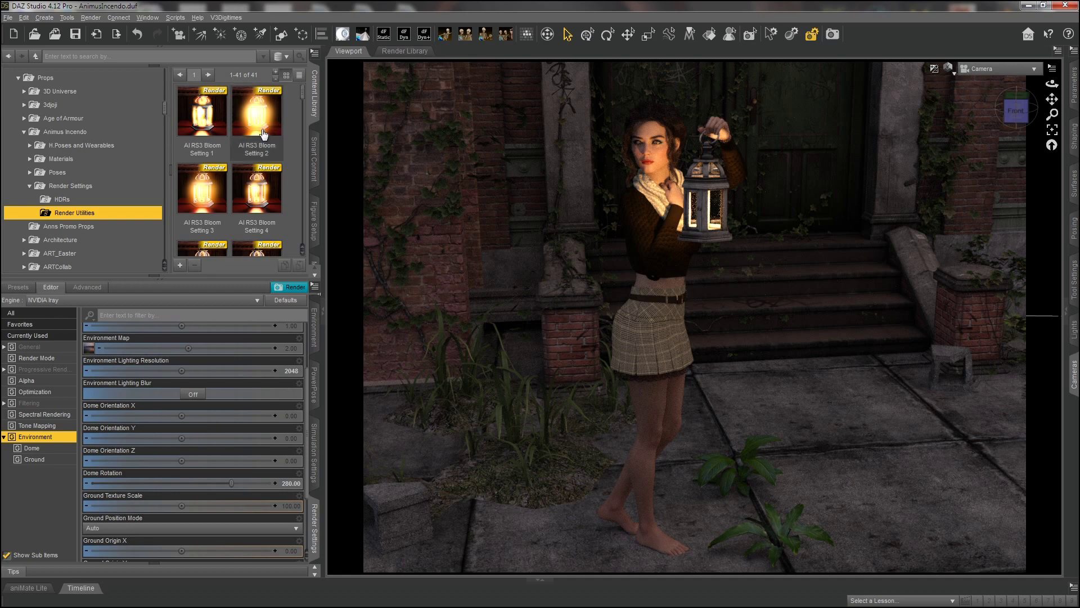
{"action": "mouse_move", "coordinate": [256, 121]}
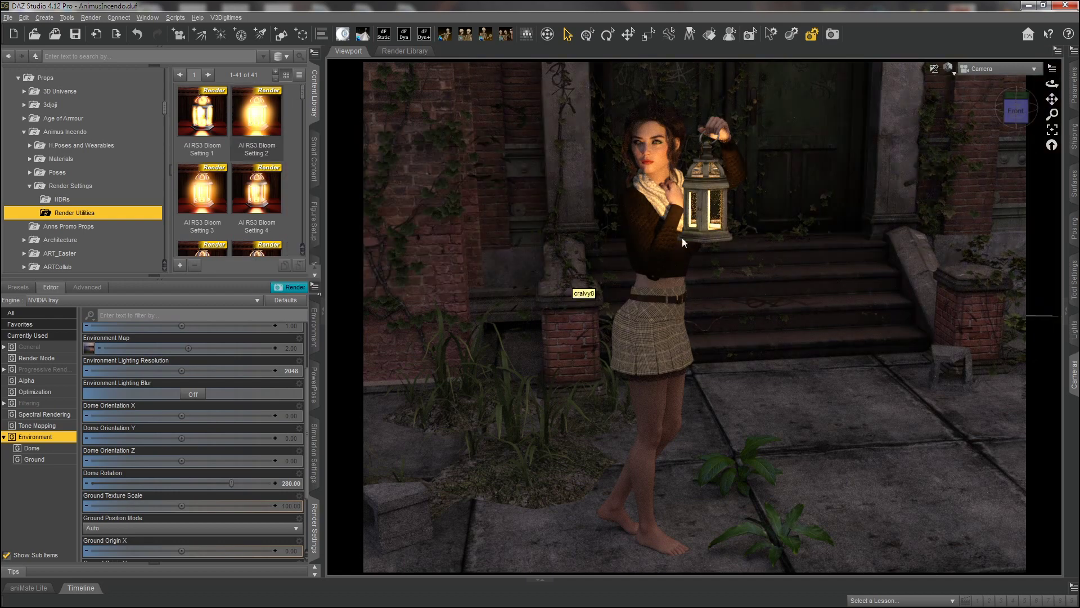
{"action": "mouse_move", "coordinate": [193, 148]}
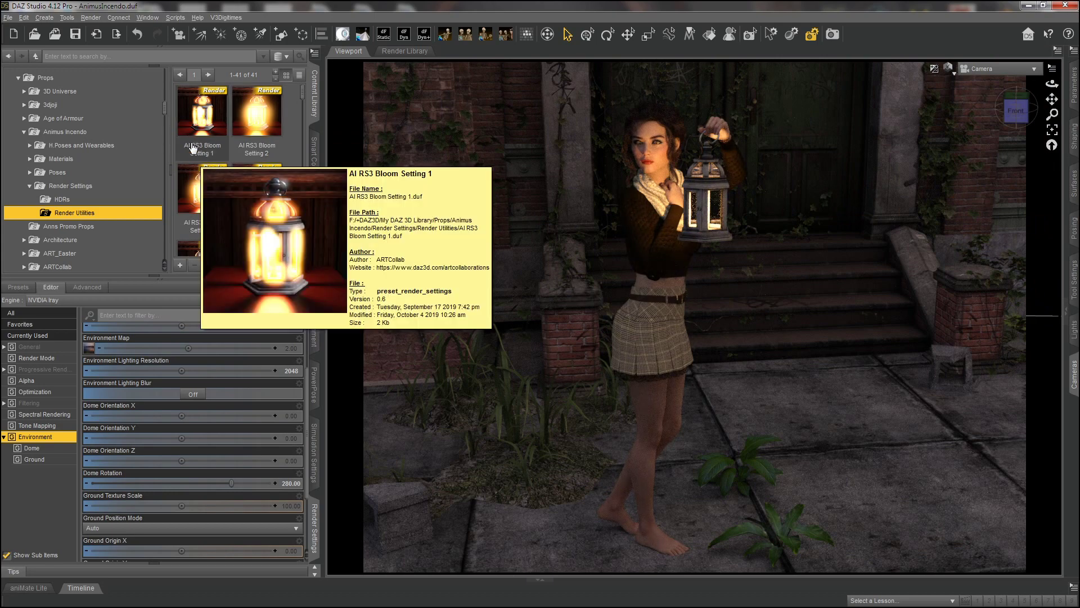
{"action": "left_click", "coordinate": [258, 137]}
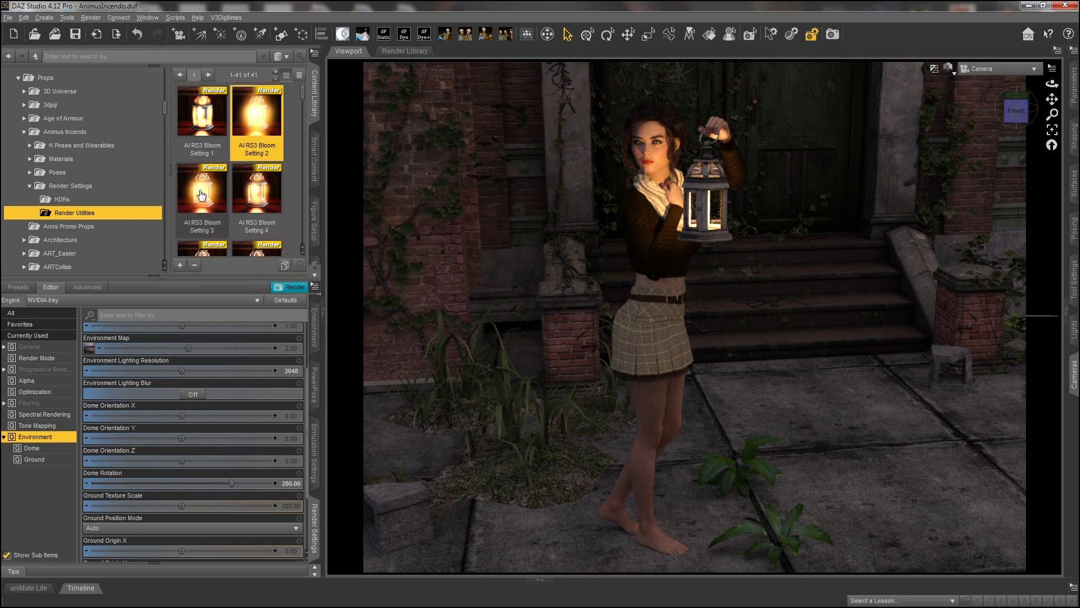
{"action": "mouse_move", "coordinate": [256, 124]}
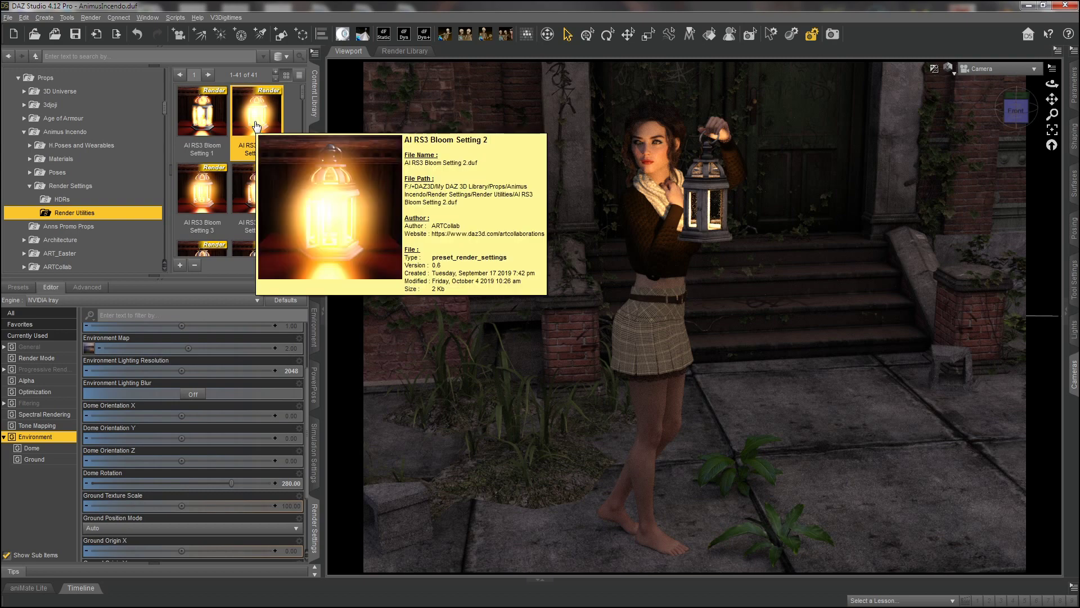
{"action": "mouse_move", "coordinate": [201, 204]}
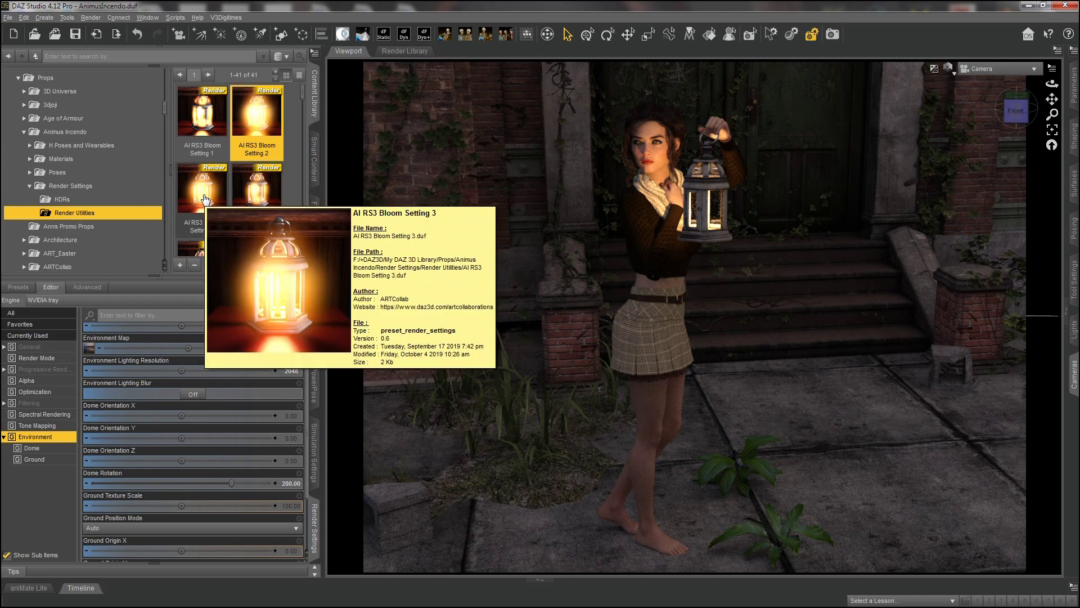
Try the AI RS3 Bloom Setting 3 and 4 presets on the lantern glow, and settle on Bloom Setting 2.
{"action": "left_click", "coordinate": [205, 200]}
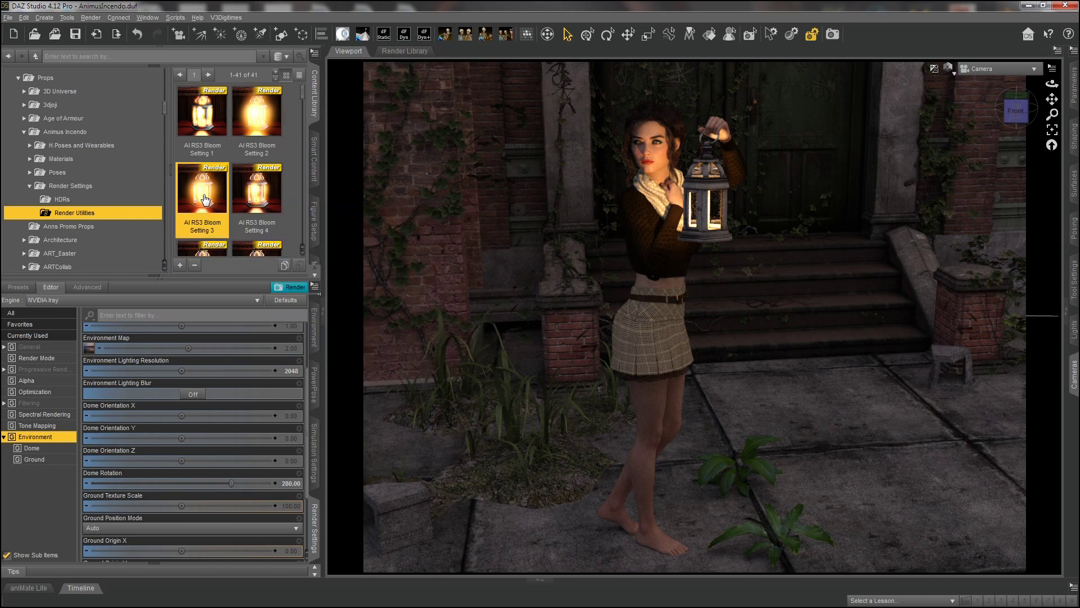
{"action": "double_click", "coordinate": [205, 200]}
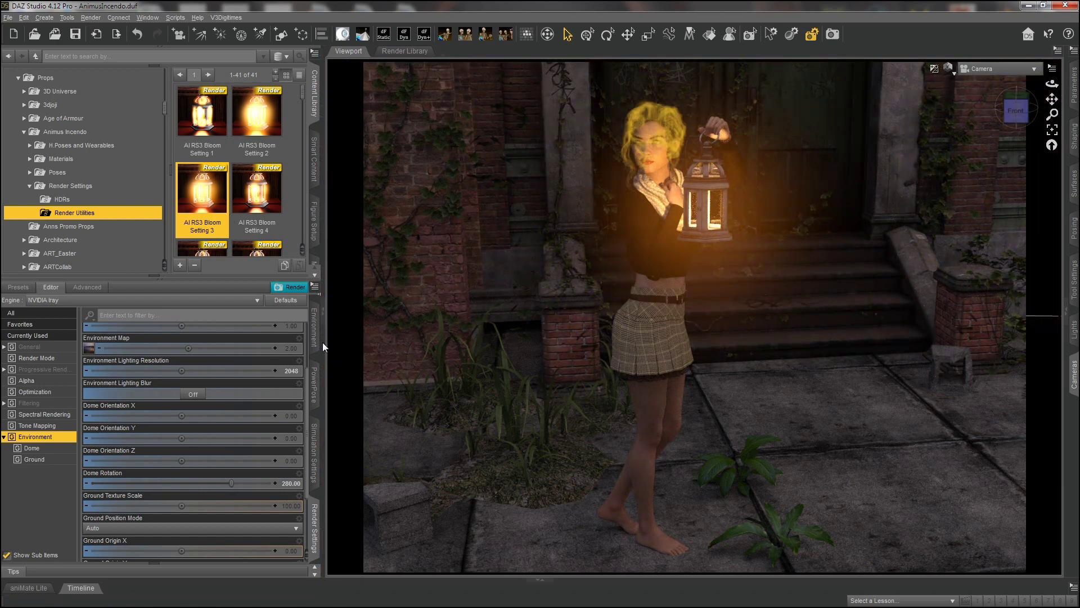
{"action": "scroll", "coordinate": [126, 327], "scroll_direction": "up", "scroll_amount": 1}
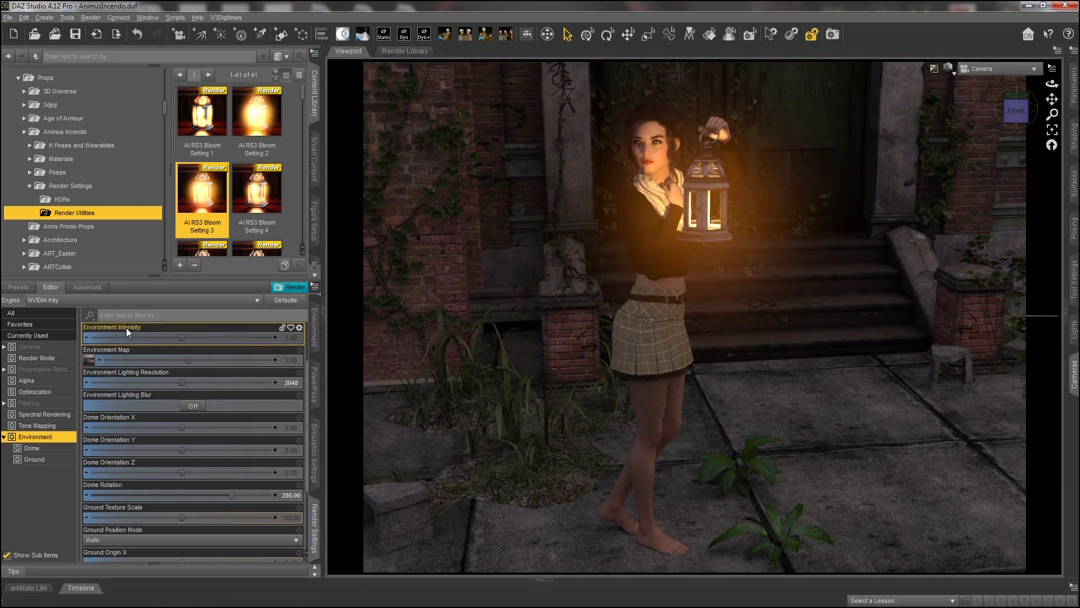
{"action": "double_click", "coordinate": [256, 196]}
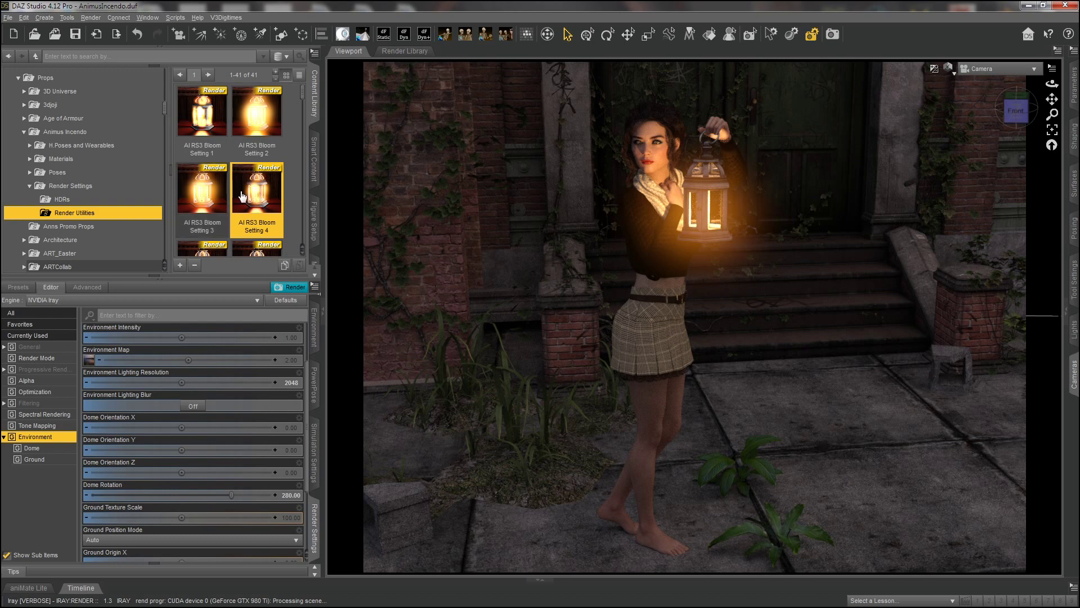
{"action": "double_click", "coordinate": [257, 128]}
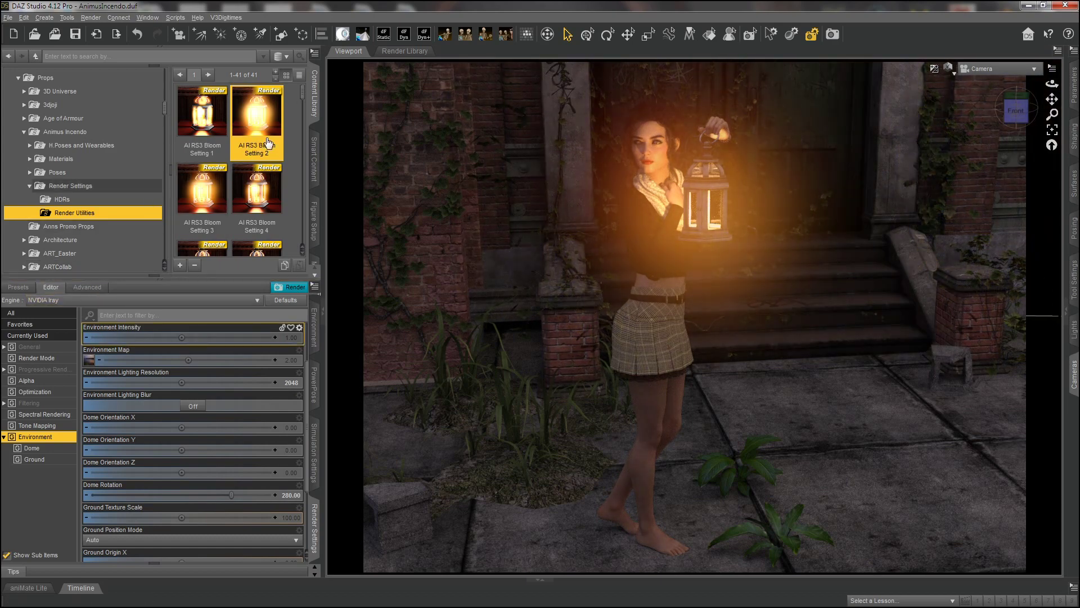
Adjust the lantern glow's bloom brightness with the AI RS4 Bloom Brightness 1 preset.
{"action": "scroll", "coordinate": [304, 101], "scroll_direction": "down", "scroll_amount": 3}
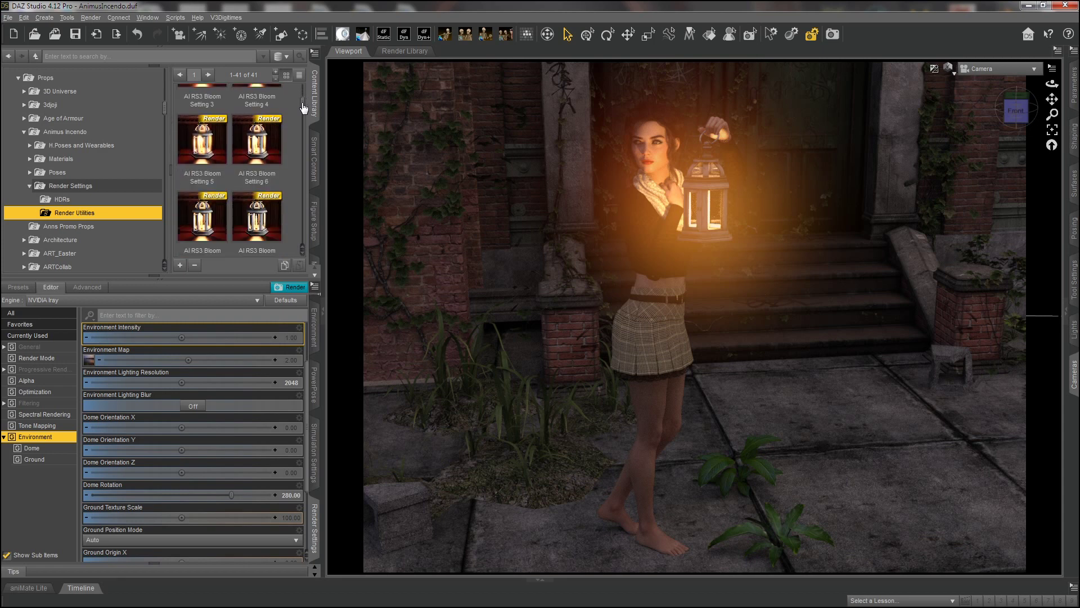
{"action": "left_click_drag", "start_coordinate": [303, 110], "coordinate": [304, 129]}
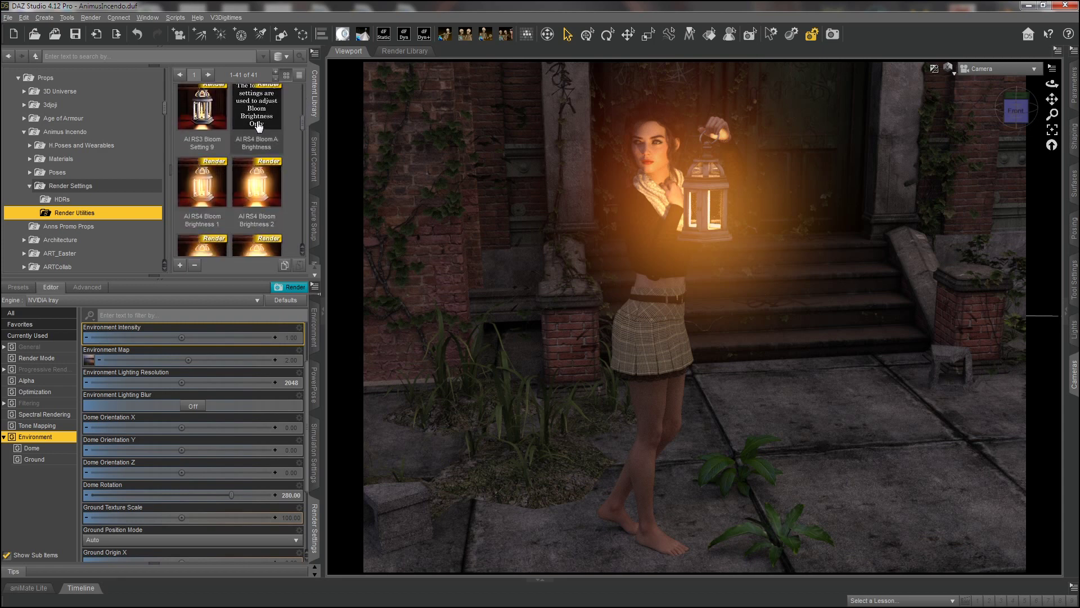
{"action": "left_click", "coordinate": [201, 187]}
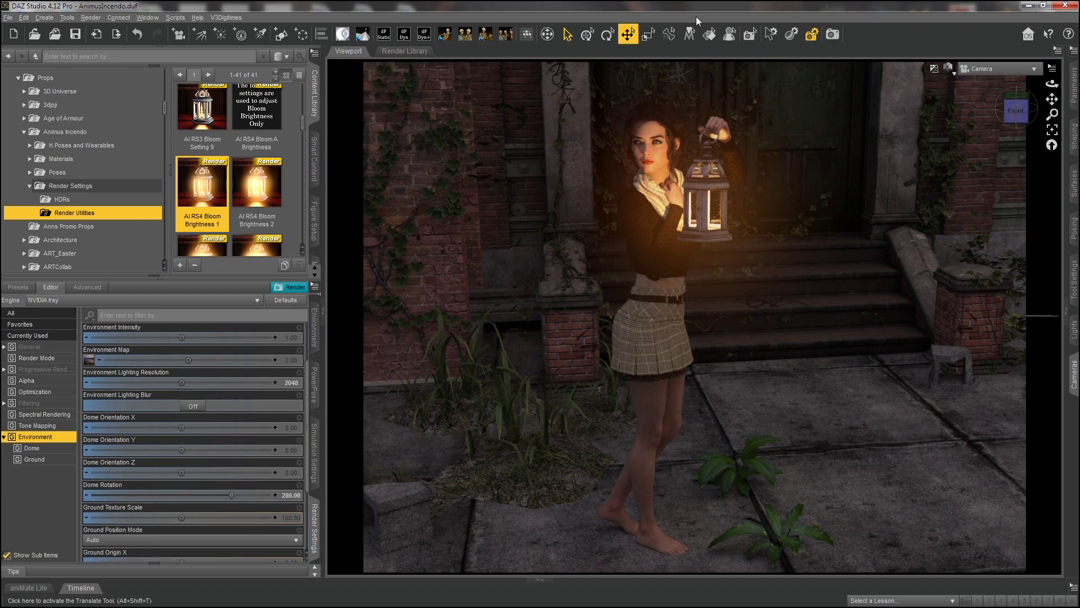
{"action": "mouse_move", "coordinate": [209, 196]}
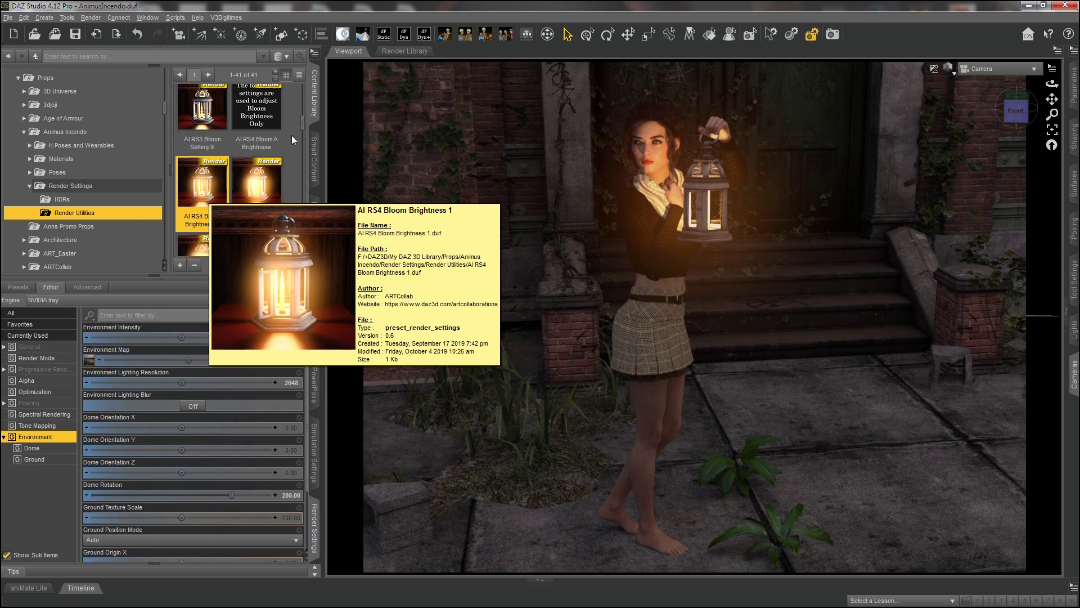
{"action": "left_click_drag", "start_coordinate": [304, 130], "coordinate": [301, 96]}
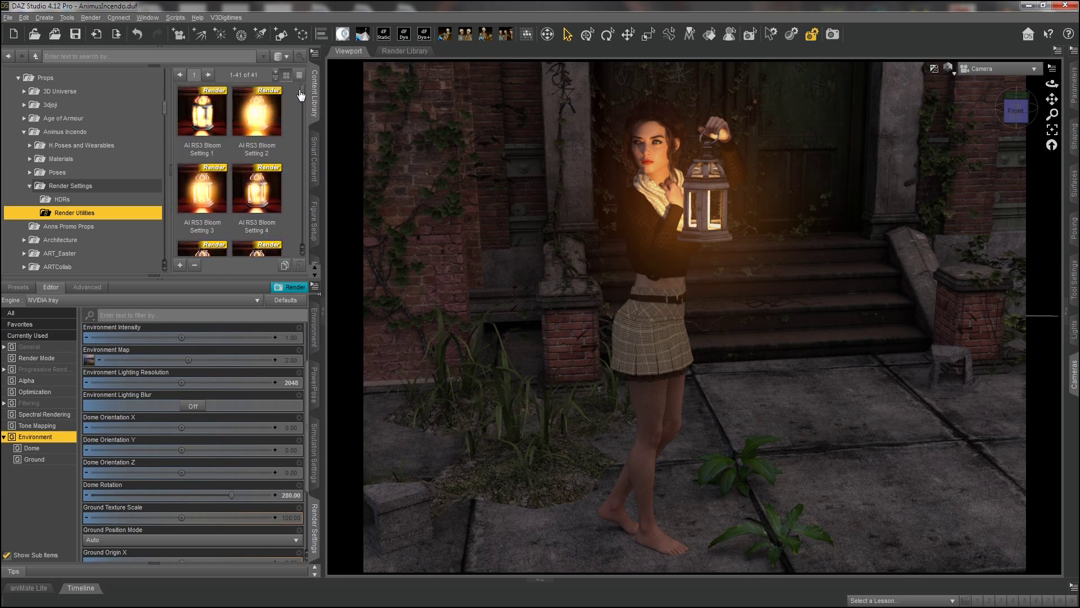
Try the AI RS3 Bloom Setting 3 preset on the lantern glow, and apply Bloom Setting 4 instead.
{"action": "double_click", "coordinate": [201, 200]}
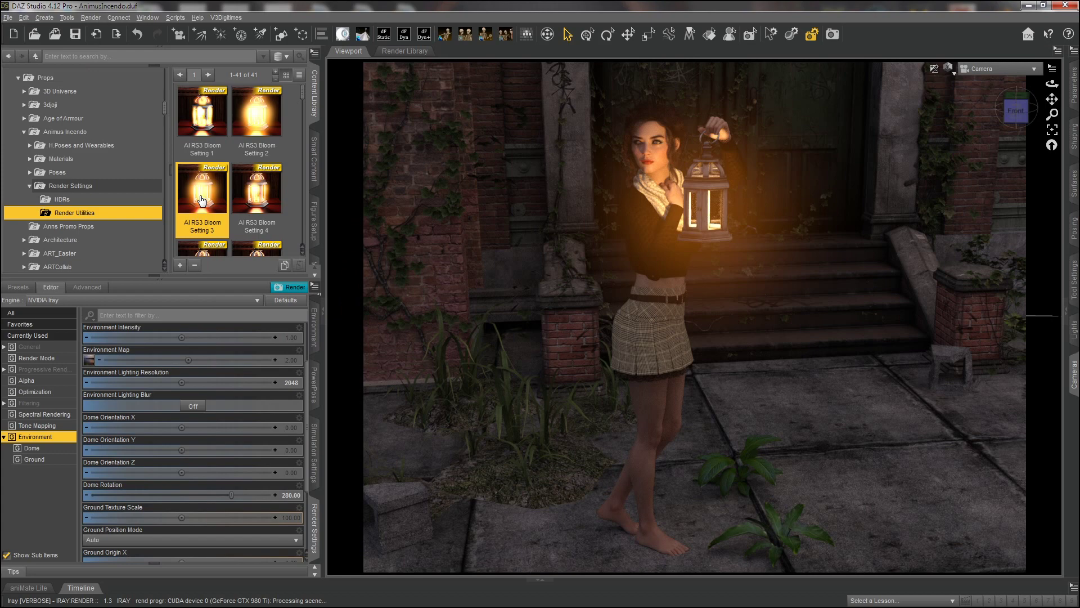
{"action": "double_click", "coordinate": [252, 195]}
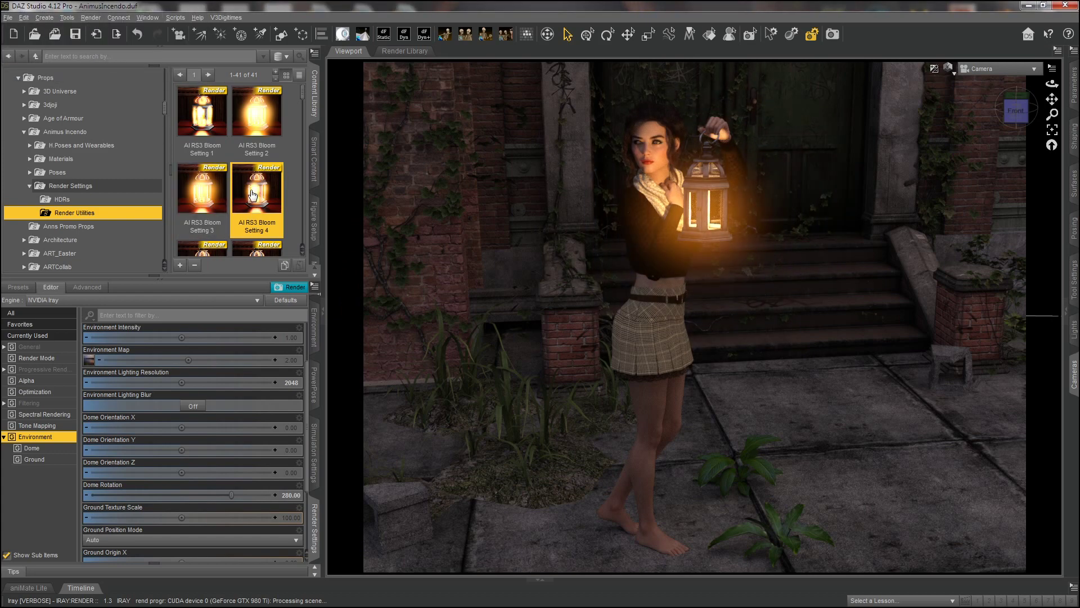
{"action": "mouse_move", "coordinate": [219, 193]}
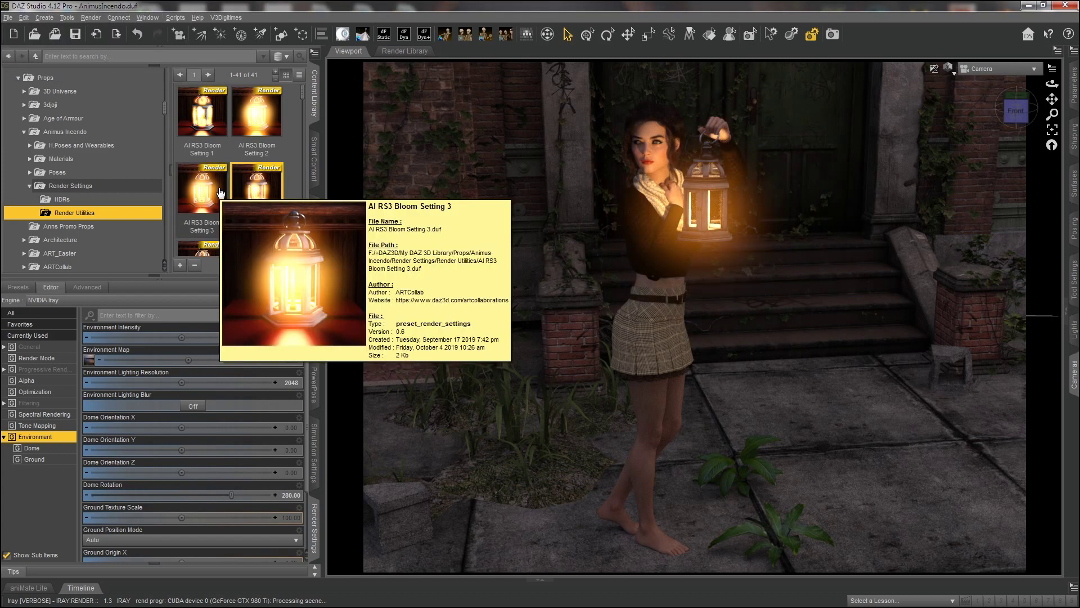
Examine the previews of the AI RS5 Bloom Threshold Adjust 3 and 1 presets.
{"action": "left_click_drag", "start_coordinate": [302, 99], "coordinate": [308, 158]}
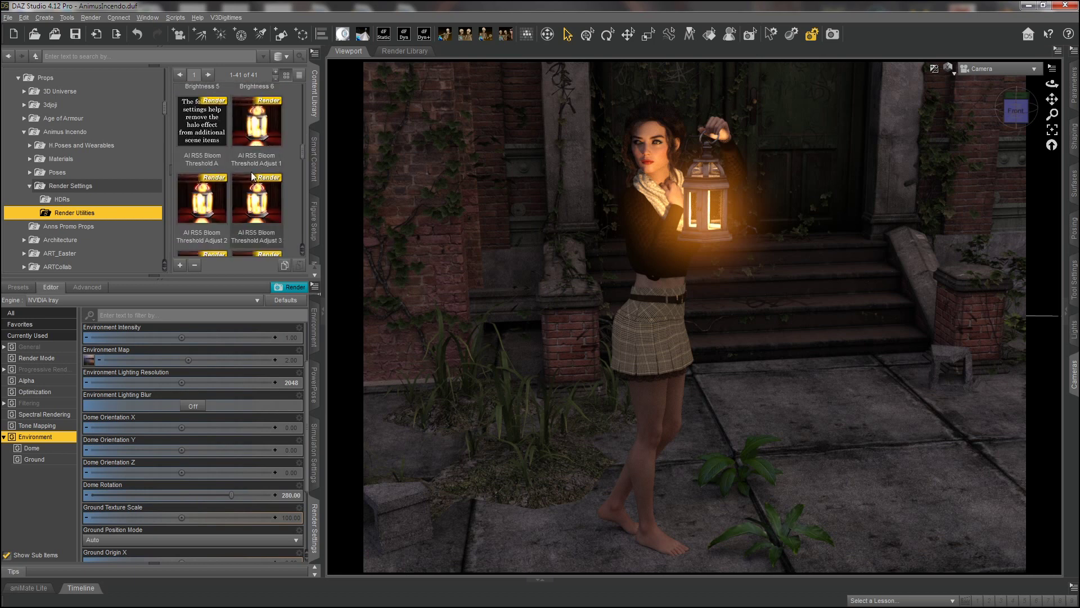
{"action": "mouse_move", "coordinate": [254, 206]}
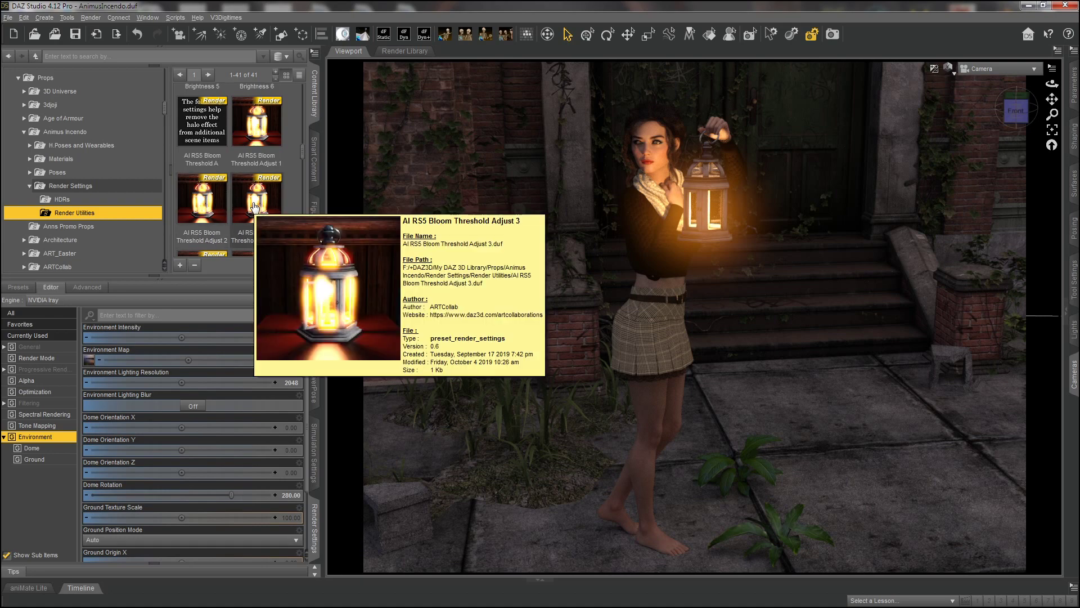
{"action": "mouse_move", "coordinate": [256, 129]}
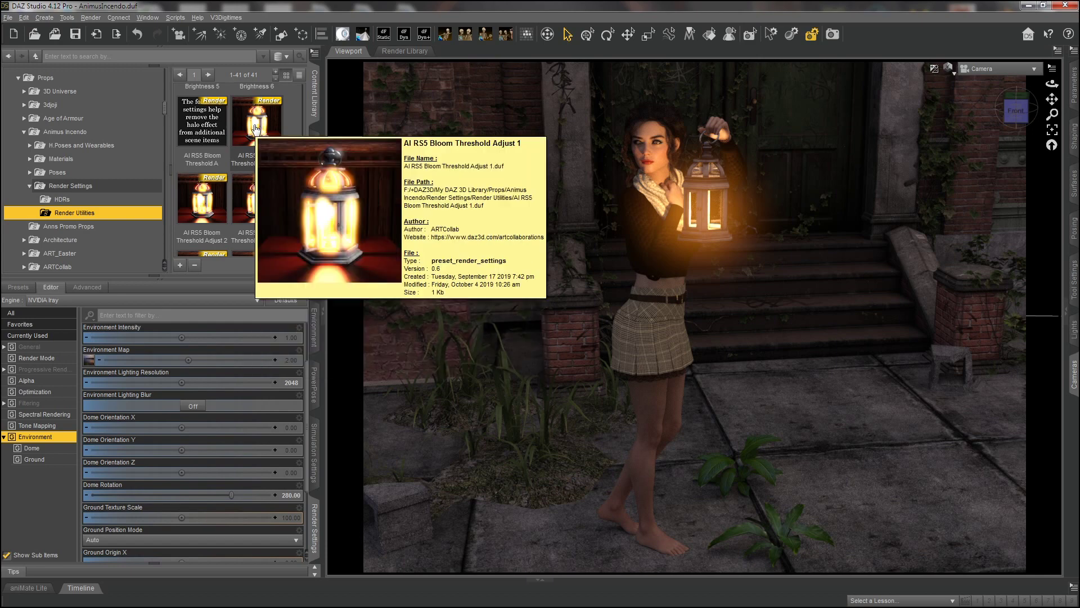
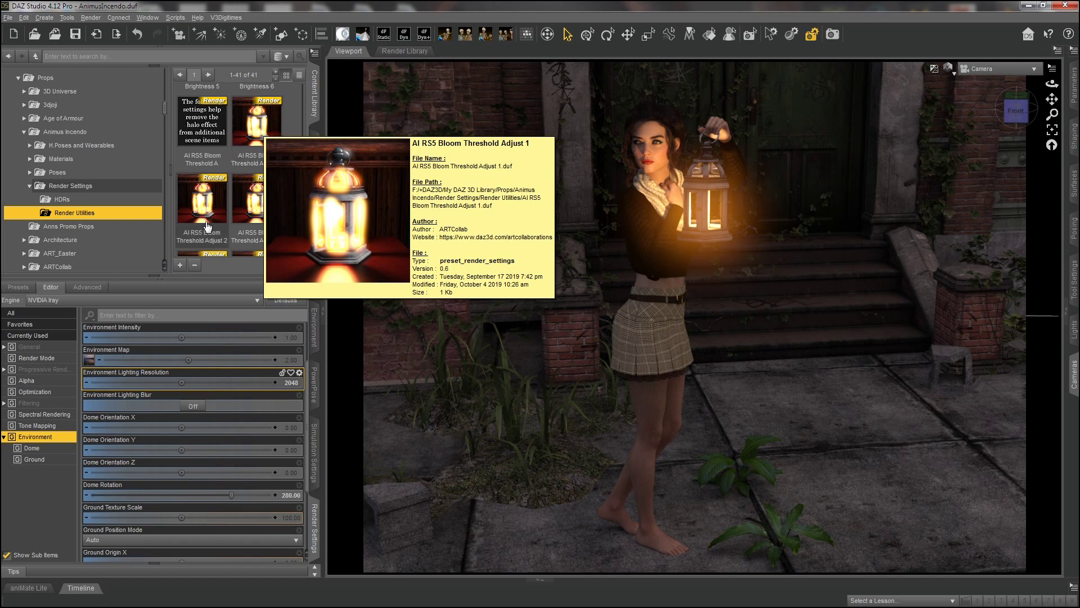
Find the AI RS6 Dim Environment presets in the Render Utilities and try Dim Environment 4 on the scene.
{"action": "left_click_drag", "start_coordinate": [303, 157], "coordinate": [302, 201]}
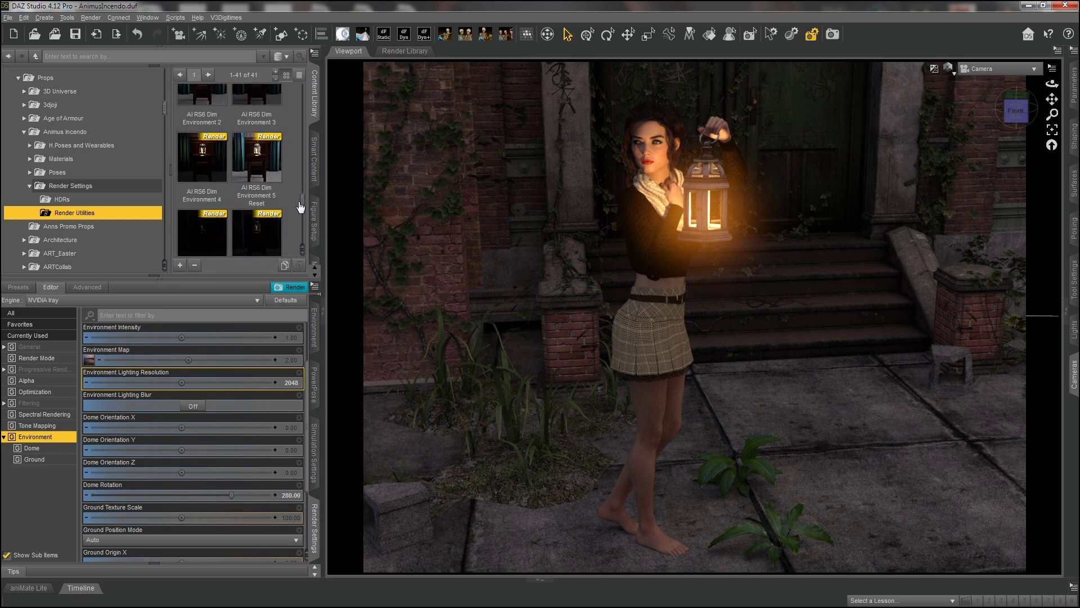
{"action": "scroll", "coordinate": [300, 208], "scroll_direction": "down", "scroll_amount": 2}
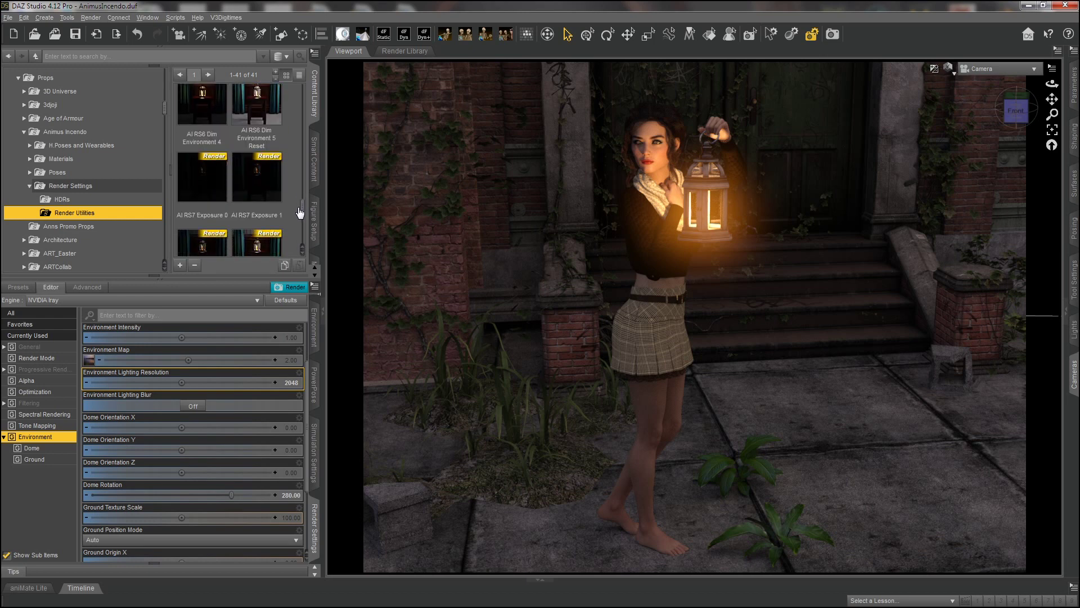
{"action": "scroll", "coordinate": [299, 210], "scroll_direction": "up", "scroll_amount": 2}
{"action": "scroll", "coordinate": [300, 208], "scroll_direction": "down", "scroll_amount": 5}
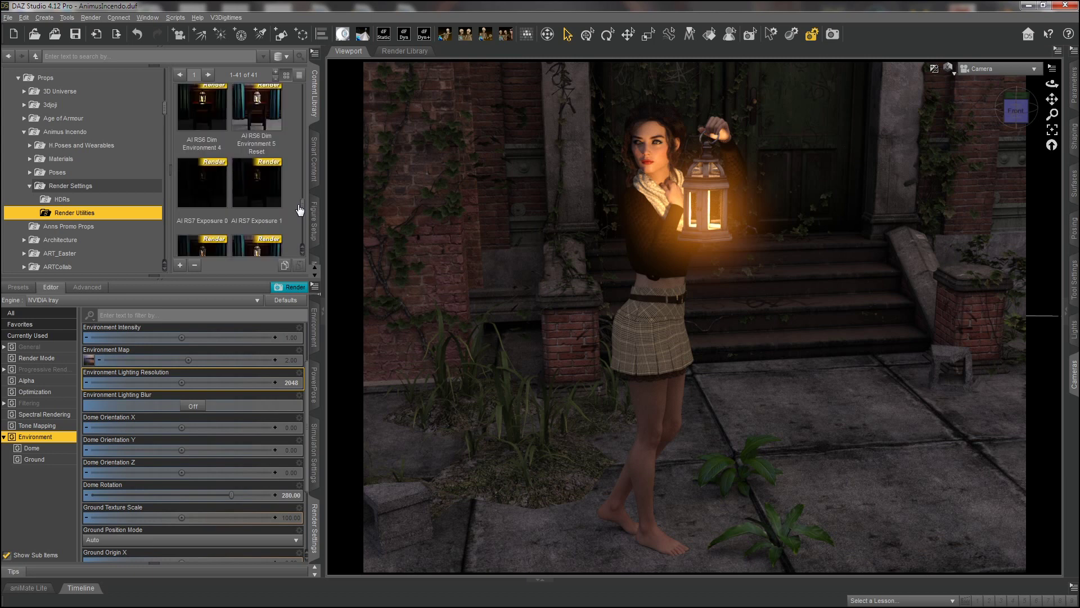
{"action": "mouse_move", "coordinate": [300, 217]}
{"action": "left_mouse_down"}
{"action": "mouse_move", "coordinate": [299, 192]}
{"action": "mouse_move", "coordinate": [301, 201]}
{"action": "left_mouse_up"}
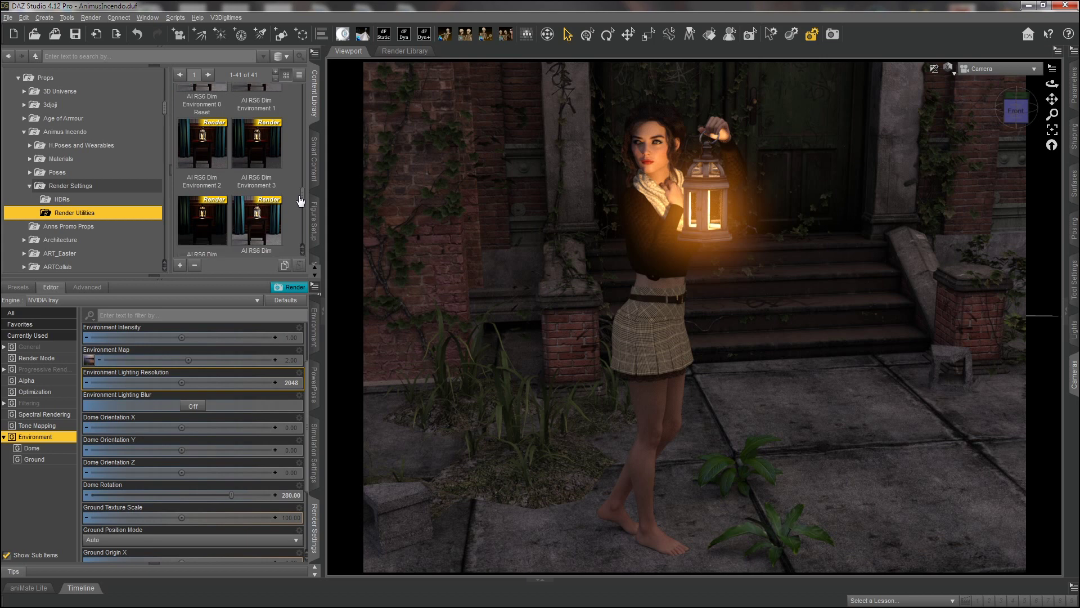
{"action": "right_click", "coordinate": [303, 201]}
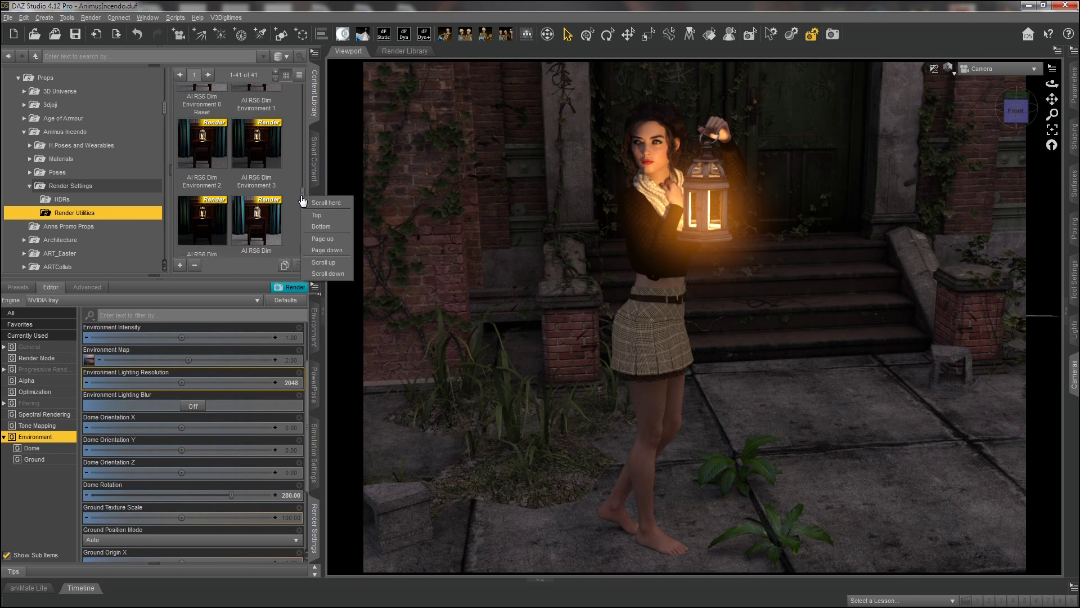
{"action": "left_click", "coordinate": [302, 200]}
{"action": "left_click_drag", "start_coordinate": [302, 200], "coordinate": [303, 195]}
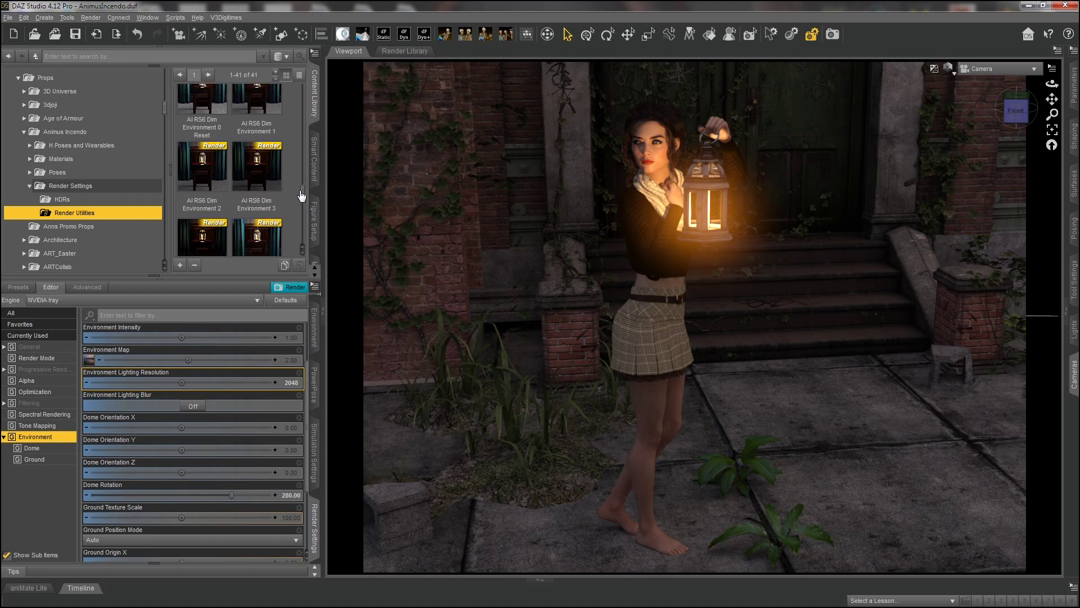
{"action": "scroll", "coordinate": [300, 196], "scroll_direction": "down", "scroll_amount": 1}
{"action": "left_click", "coordinate": [207, 200]}
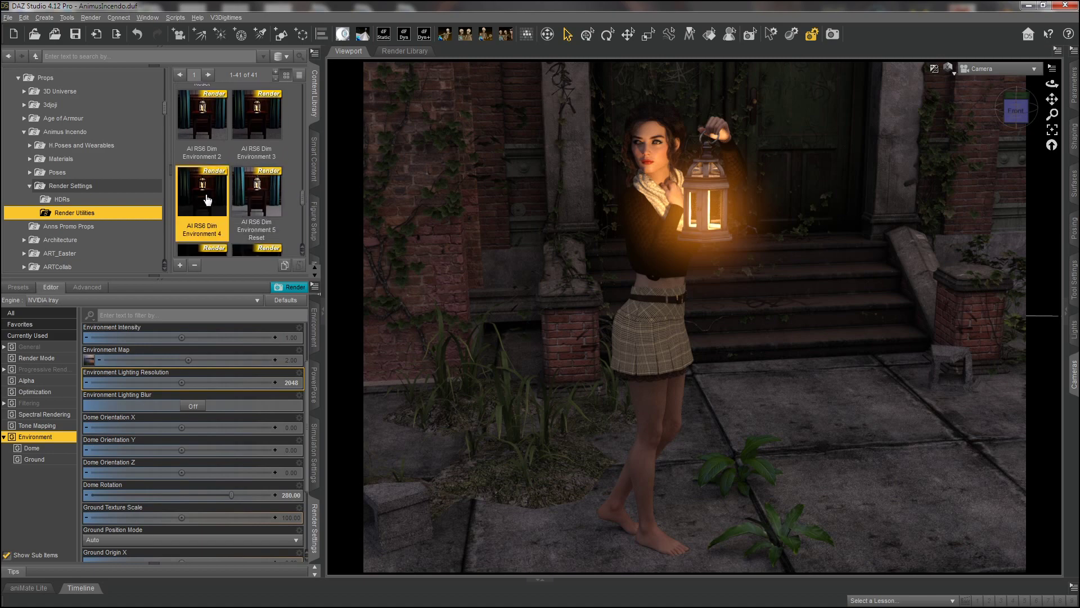
{"action": "double_click", "coordinate": [204, 198]}
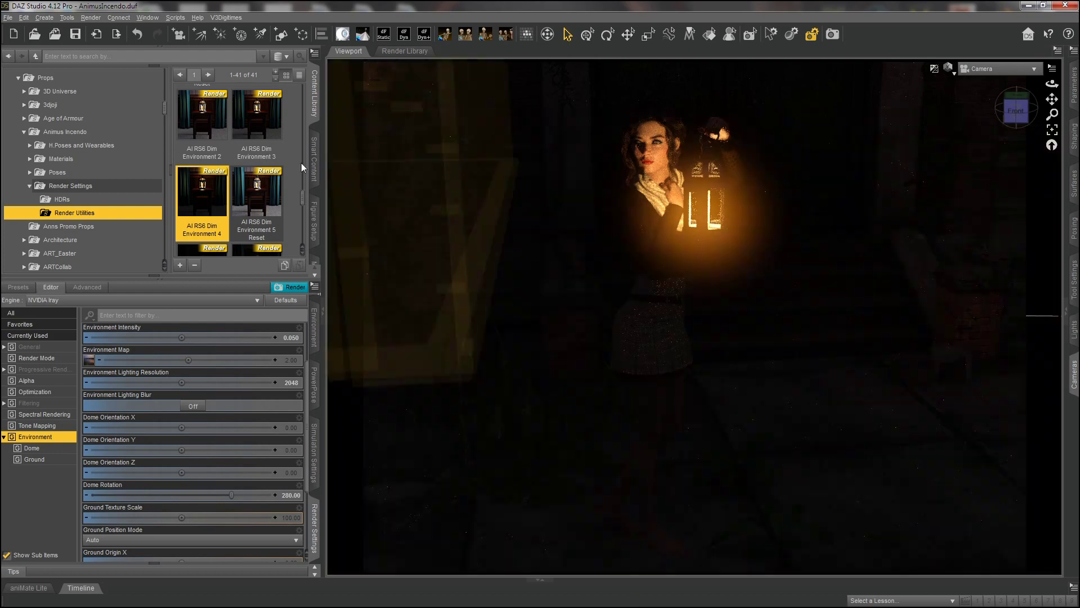
Compare brighter surroundings by trying the AI RS6 Dim Environment 3, Dim Environment 1 and Dim Environment 0 Reset presets.
{"action": "double_click", "coordinate": [262, 127]}
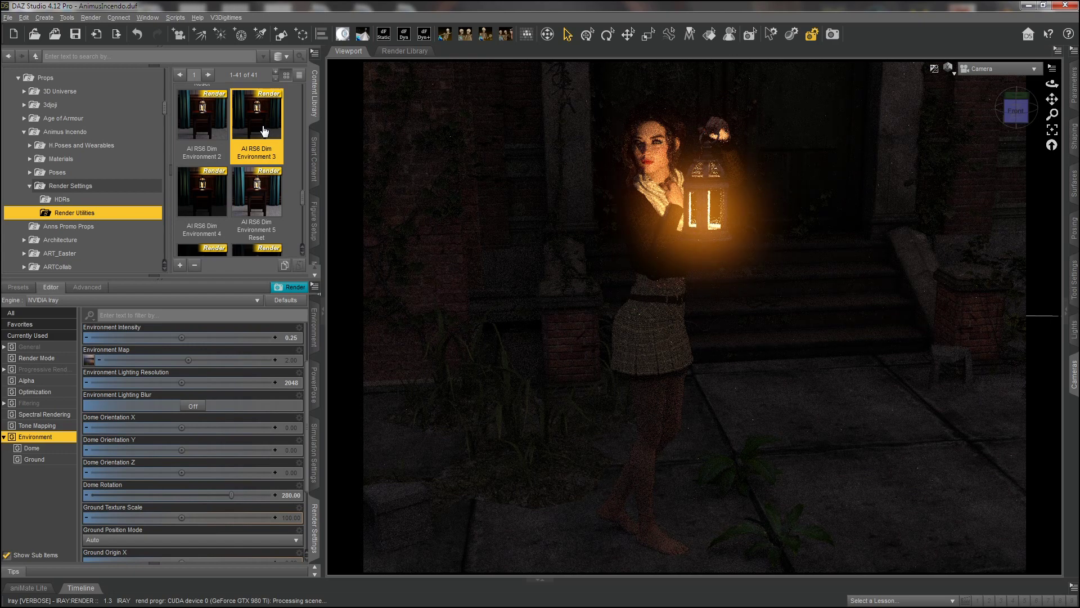
{"action": "left_click_drag", "start_coordinate": [302, 206], "coordinate": [301, 189]}
{"action": "double_click", "coordinate": [267, 167]}
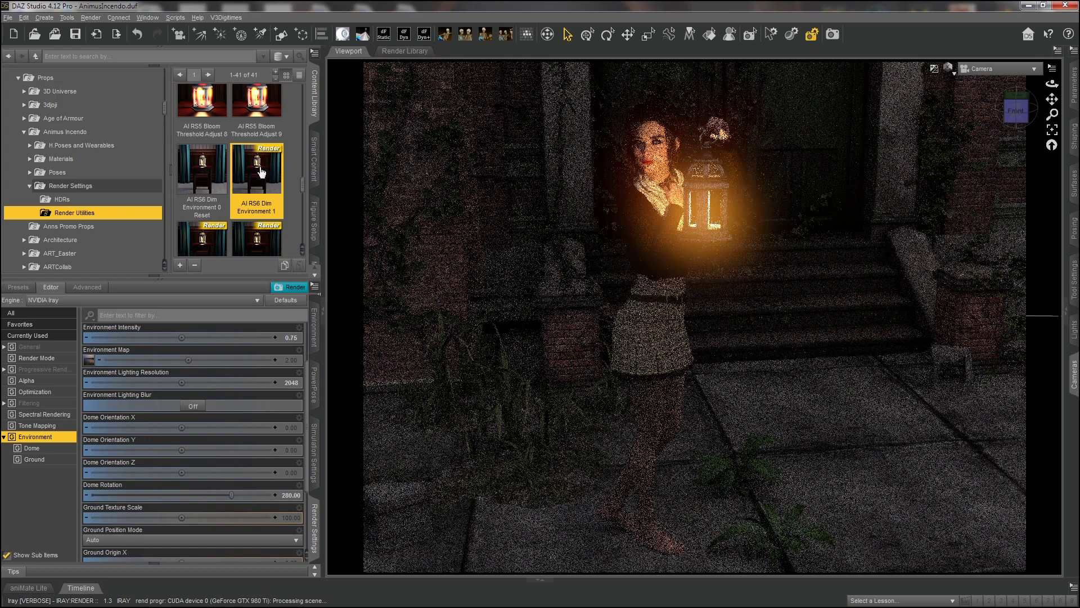
{"action": "double_click", "coordinate": [205, 171]}
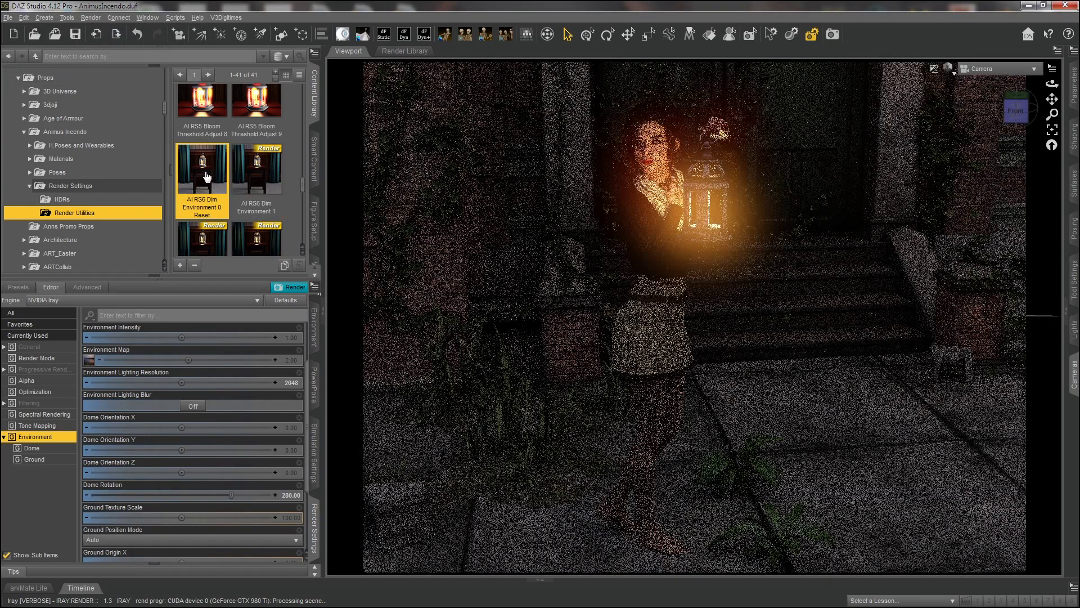
{"action": "mouse_move", "coordinate": [207, 178]}
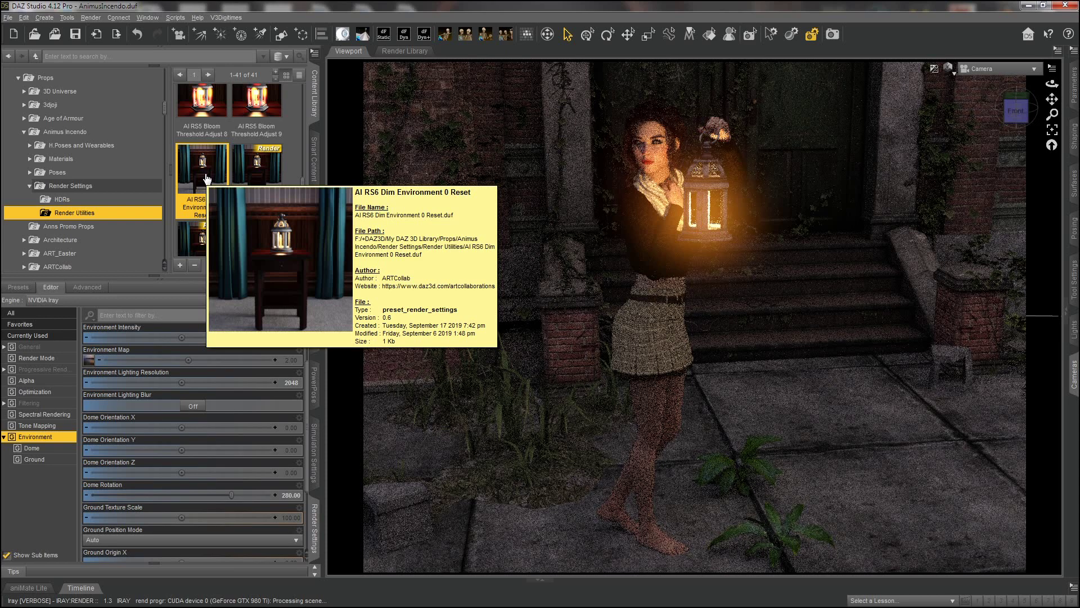
Try the AI RS6 Dim Environment 2 preset, and settle on Dim Environment 3 for the scene lighting.
{"action": "scroll", "coordinate": [300, 188], "scroll_direction": "down", "scroll_amount": 1}
{"action": "double_click", "coordinate": [212, 203]}
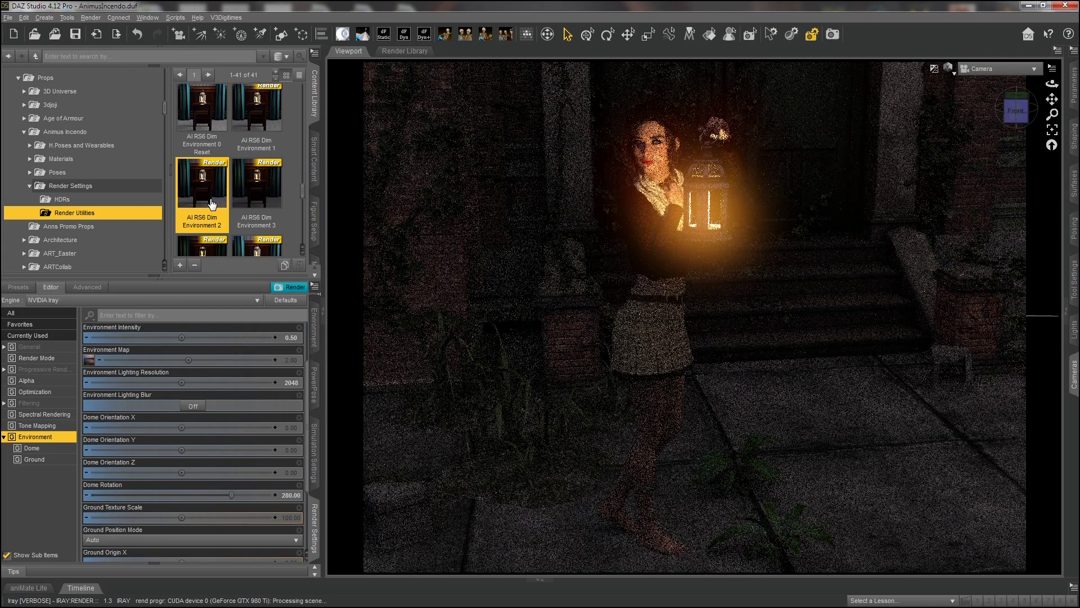
{"action": "double_click", "coordinate": [265, 194]}
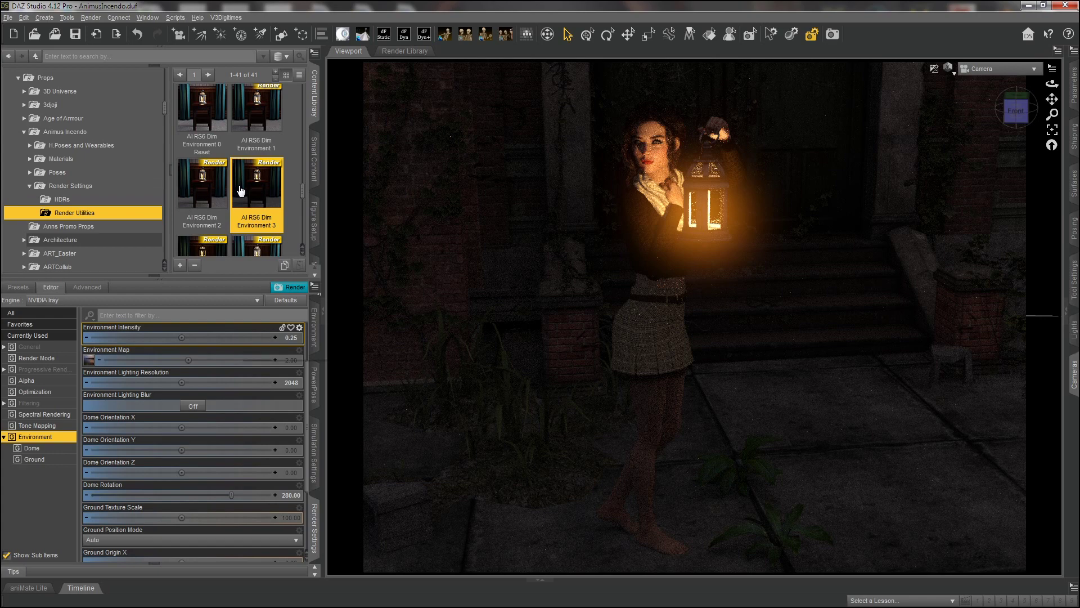
Apply the AI RS7 Exposure 0, 1, 2 and 3 render presets one after another to compare their brightness.
{"action": "mouse_move", "coordinate": [240, 192]}
{"action": "scroll", "coordinate": [304, 204], "scroll_direction": "down", "scroll_amount": 2}
{"action": "scroll", "coordinate": [304, 203], "scroll_direction": "down", "scroll_amount": 3}
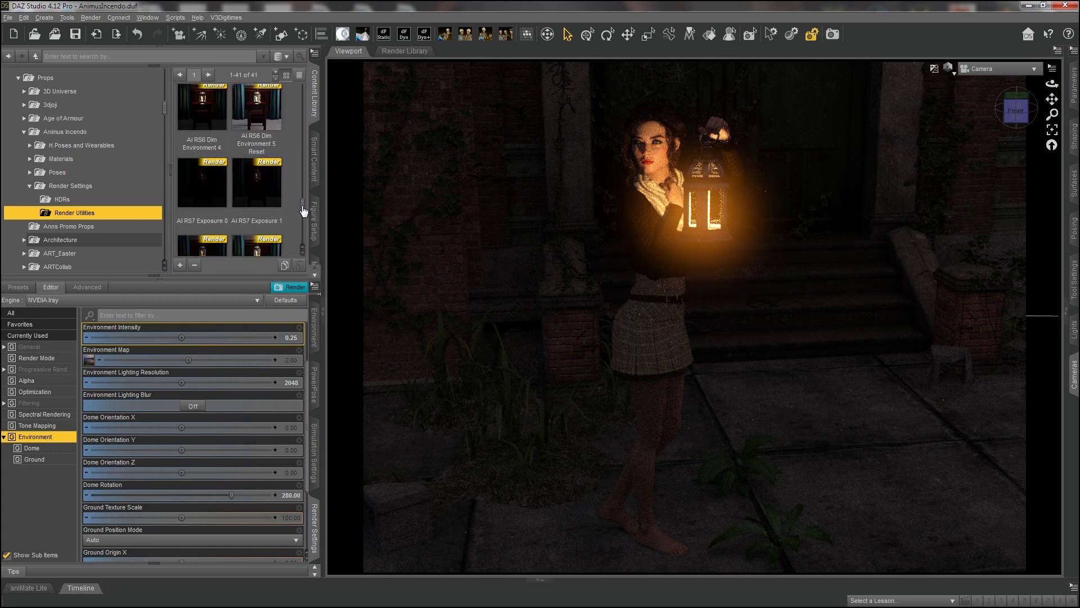
{"action": "scroll", "coordinate": [302, 220], "scroll_direction": "down", "scroll_amount": 1}
{"action": "scroll", "coordinate": [302, 221], "scroll_direction": "up", "scroll_amount": 1}
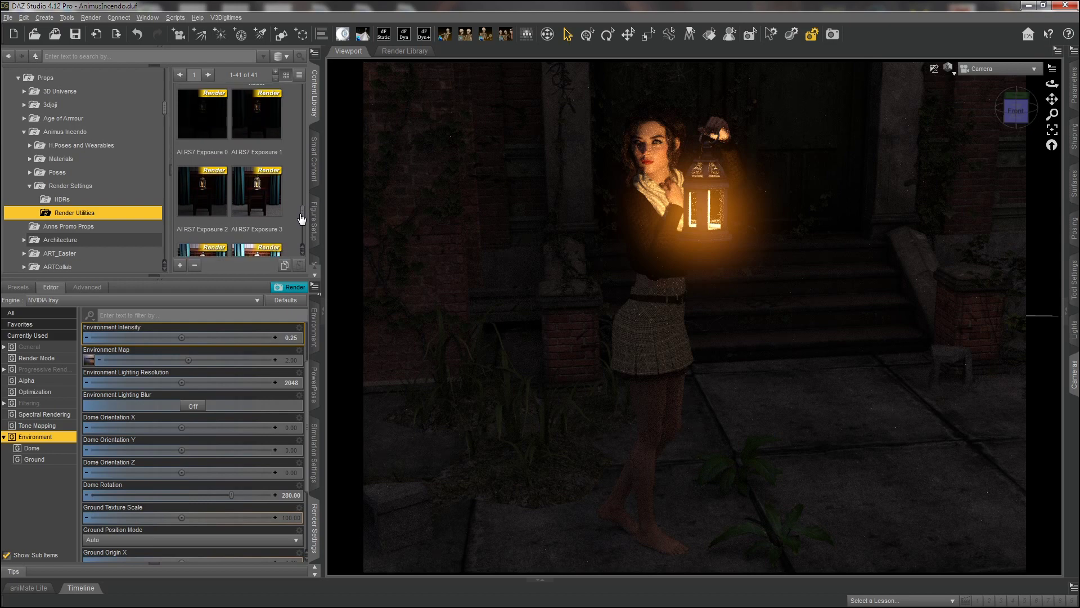
{"action": "left_click", "coordinate": [209, 122]}
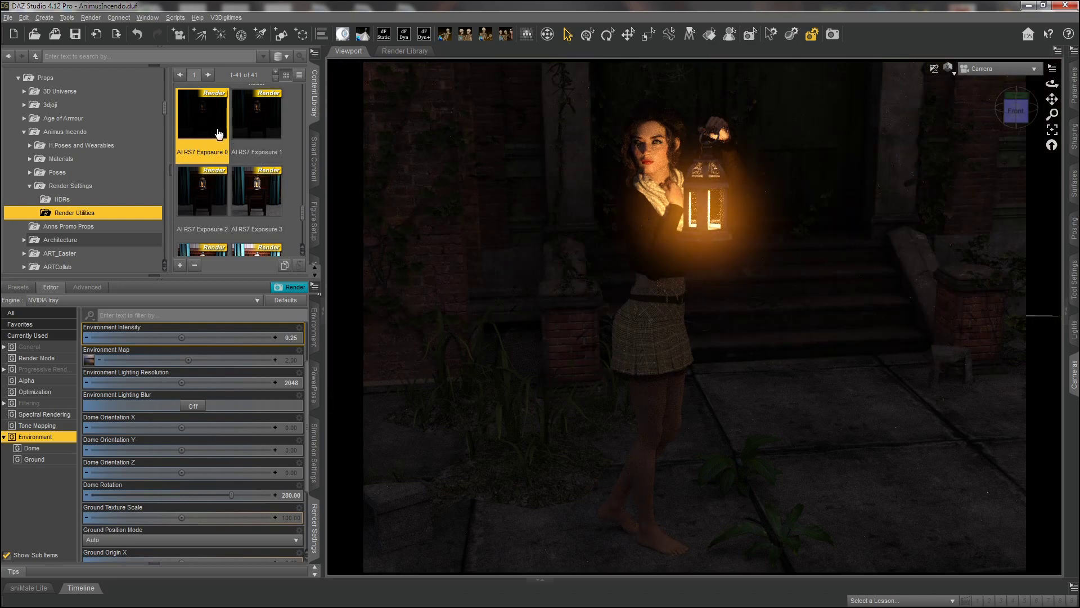
{"action": "double_click", "coordinate": [215, 130]}
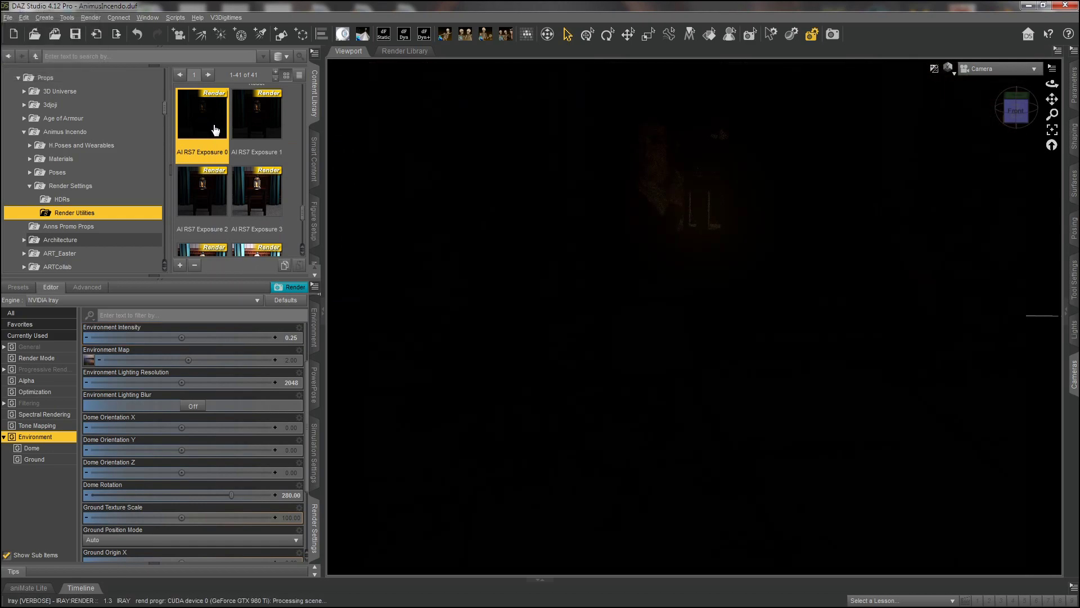
{"action": "double_click", "coordinate": [253, 119]}
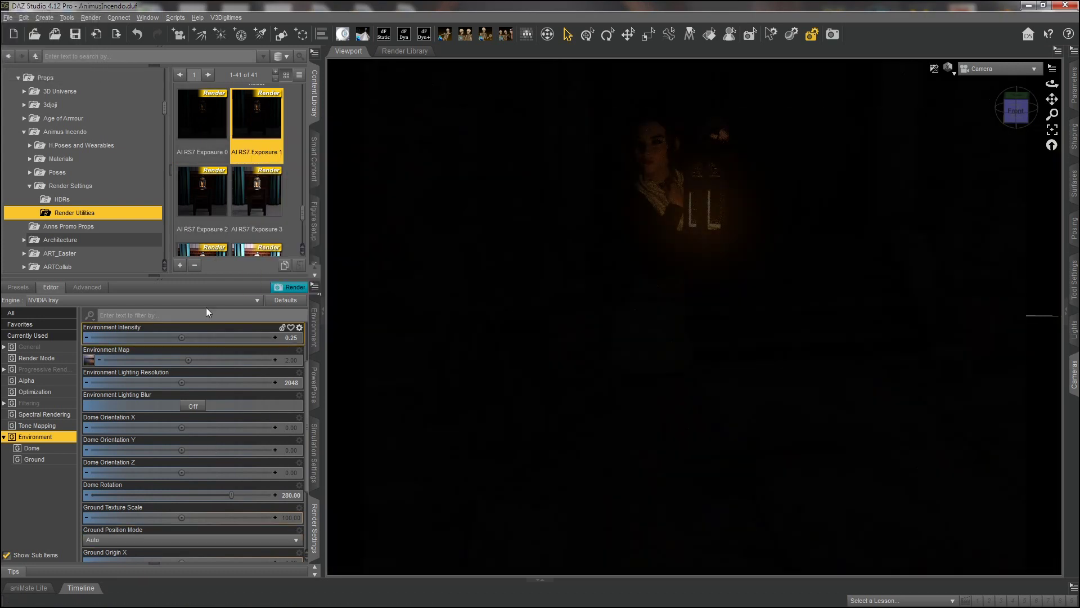
{"action": "left_click", "coordinate": [205, 190]}
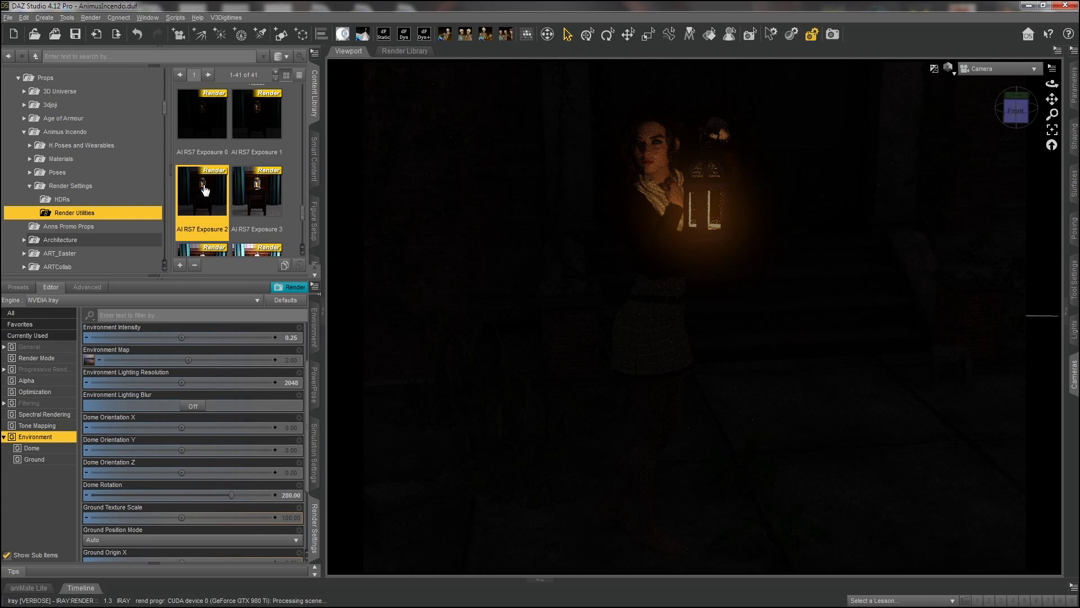
{"action": "left_click", "coordinate": [270, 217]}
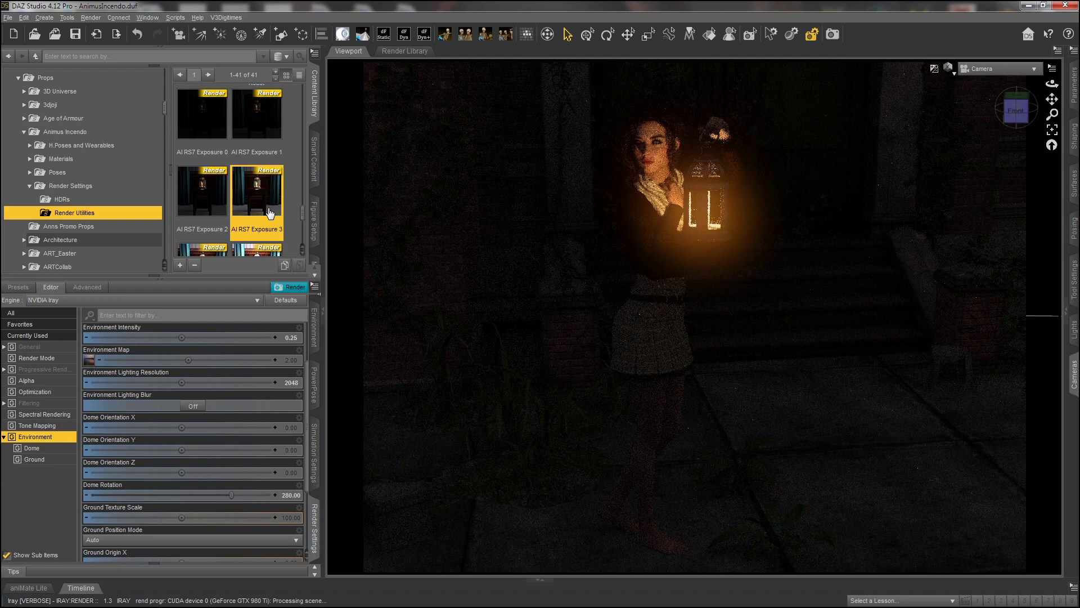
Apply the brighter AI RS7 Exposure 4 and Exposure 5 render presets in turn.
{"action": "scroll", "coordinate": [222, 247], "scroll_direction": "down", "scroll_amount": 1}
{"action": "left_click", "coordinate": [221, 241]}
{"action": "scroll", "coordinate": [222, 241], "scroll_direction": "down", "scroll_amount": 2}
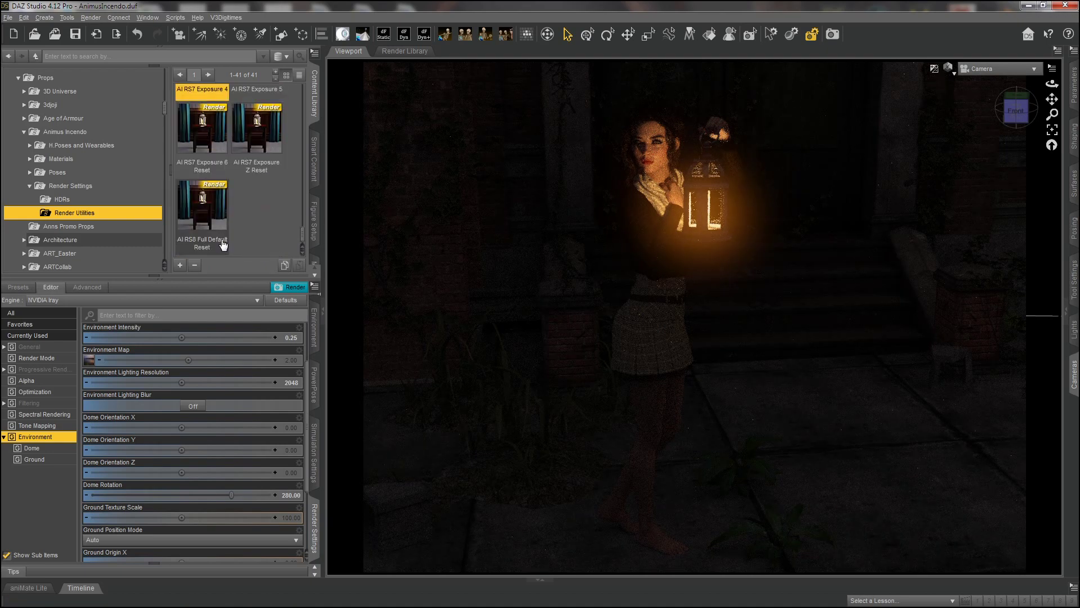
{"action": "double_click", "coordinate": [198, 92]}
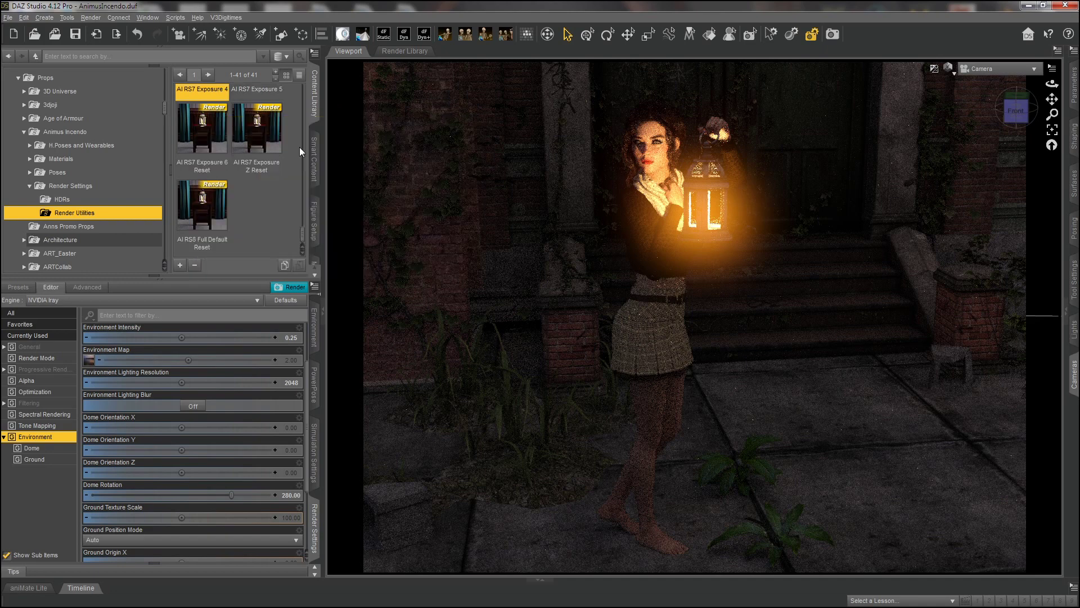
{"action": "scroll", "coordinate": [303, 231], "scroll_direction": "up", "scroll_amount": 3}
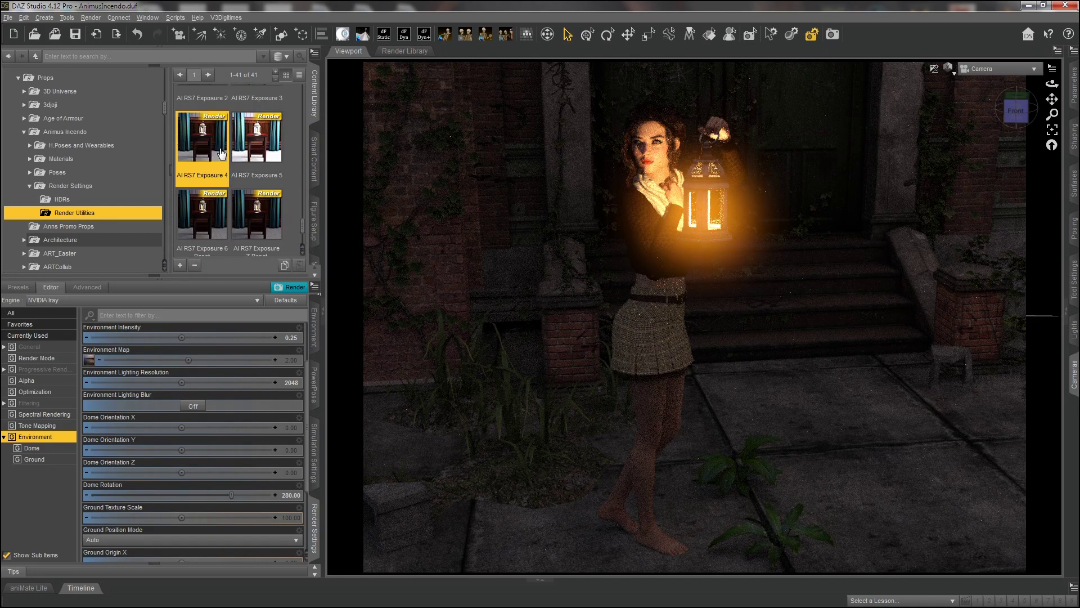
{"action": "double_click", "coordinate": [243, 150]}
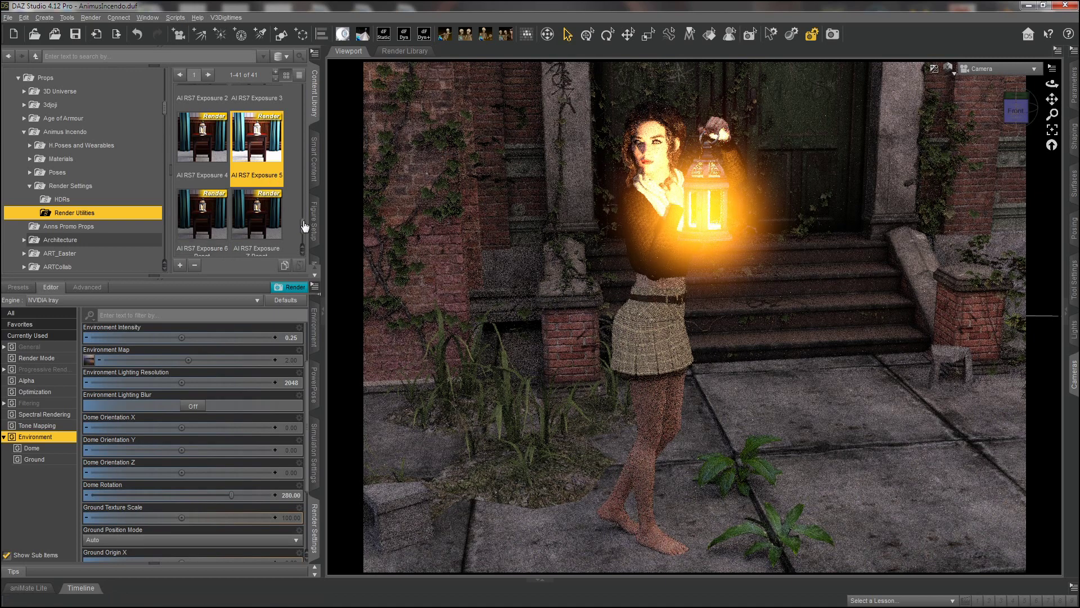
Restore the exposure by applying the AI RS7 Exposure 6 Reset and AI RS7 Exposure Z Reset presets.
{"action": "scroll", "coordinate": [304, 226], "scroll_direction": "down", "scroll_amount": 1}
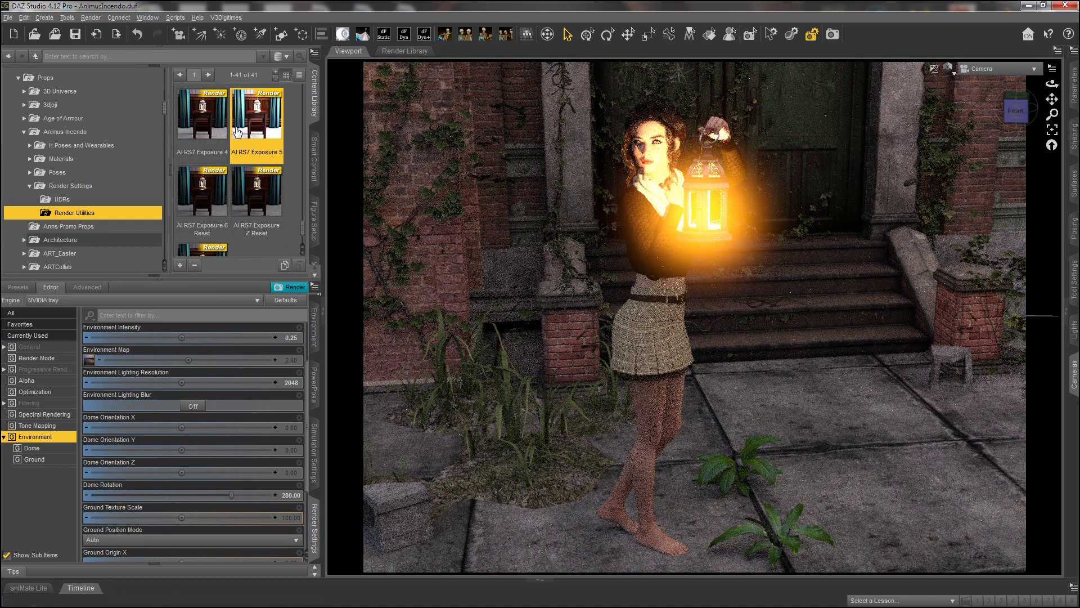
{"action": "mouse_move", "coordinate": [240, 129]}
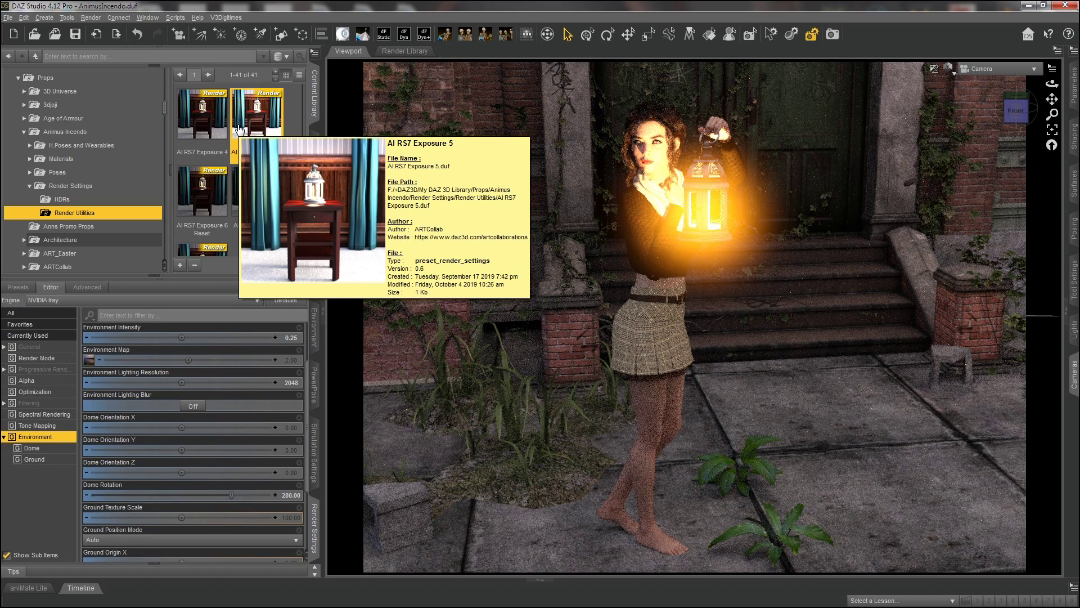
{"action": "double_click", "coordinate": [210, 196]}
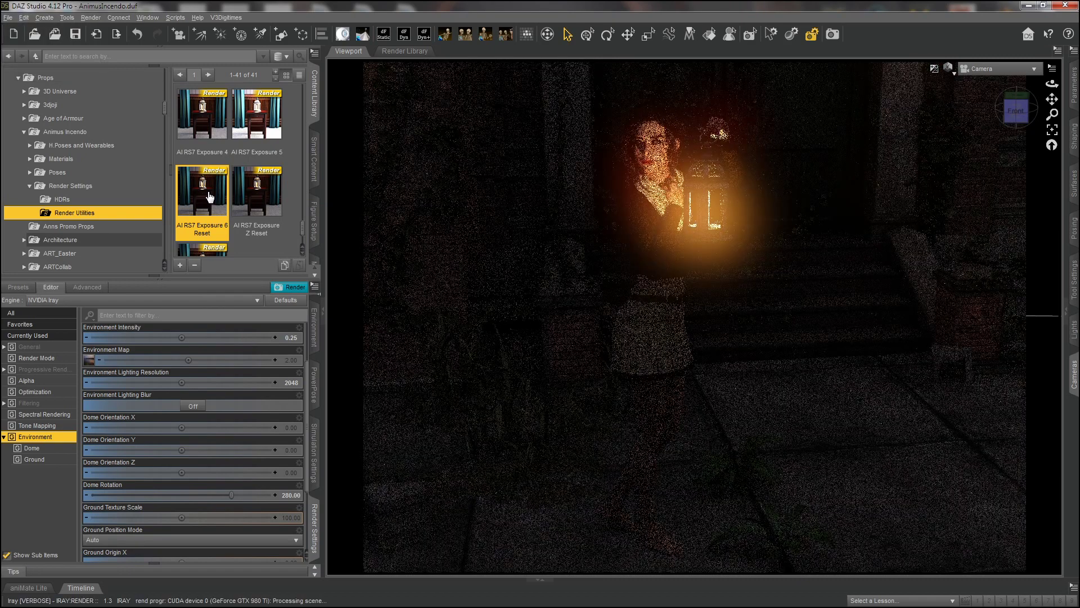
{"action": "double_click", "coordinate": [252, 205]}
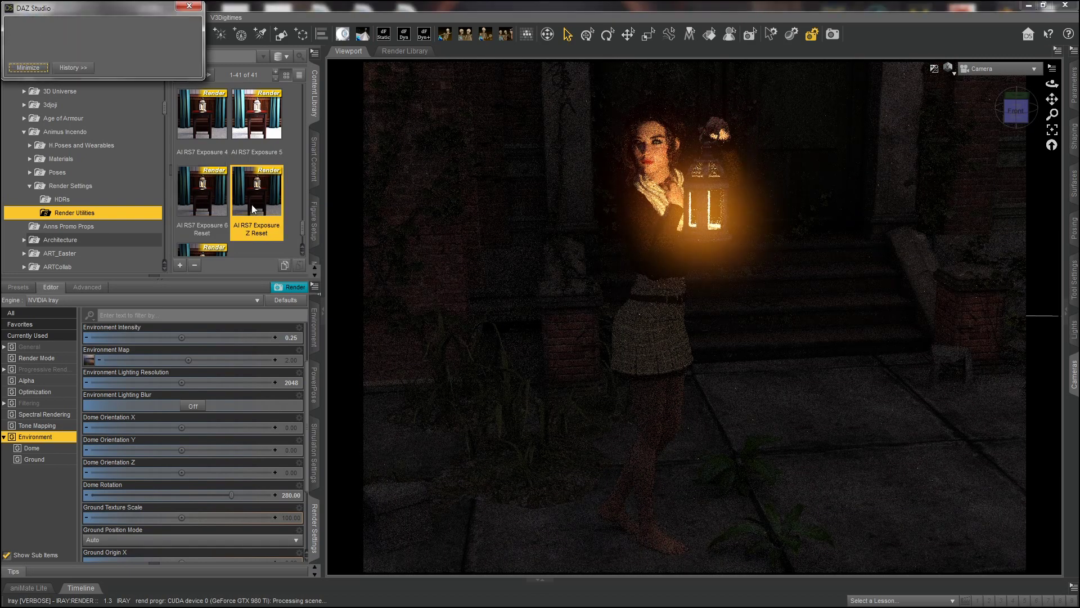
{"action": "double_click", "coordinate": [253, 206]}
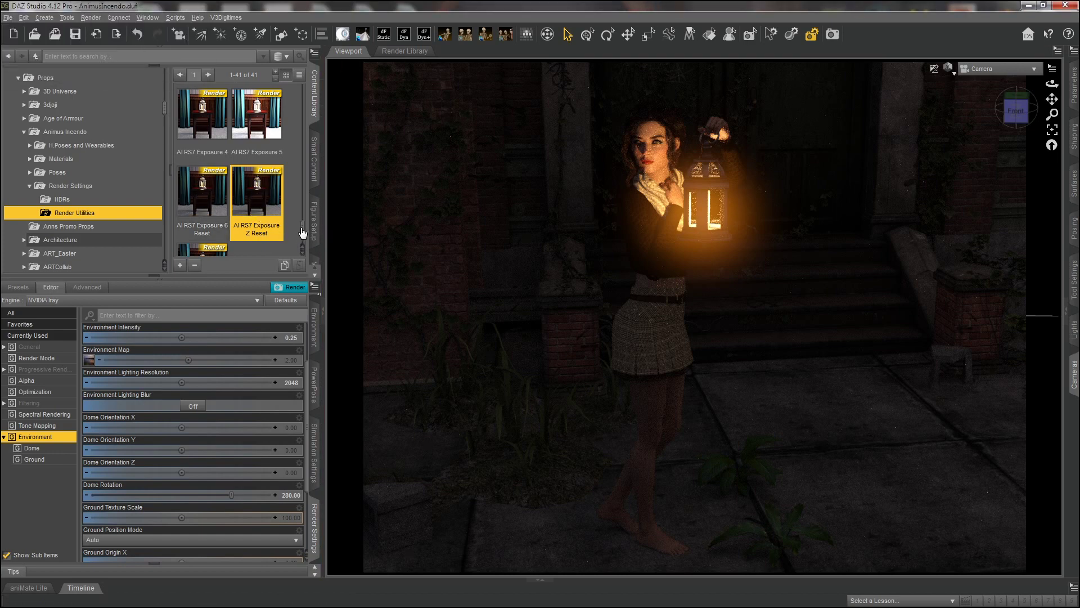
{"action": "scroll", "coordinate": [302, 232], "scroll_direction": "down", "scroll_amount": 2}
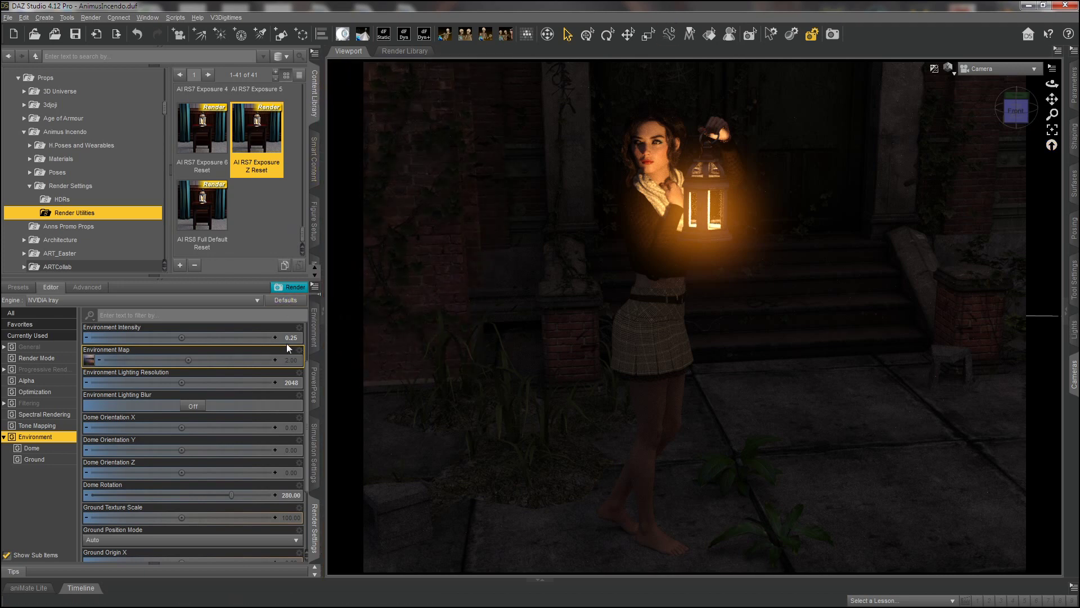
Select the AC AI Lantern 2 Left Hand figure held by Genesis 8 Female and display its shaping morphs.
{"action": "left_click", "coordinate": [314, 314]}
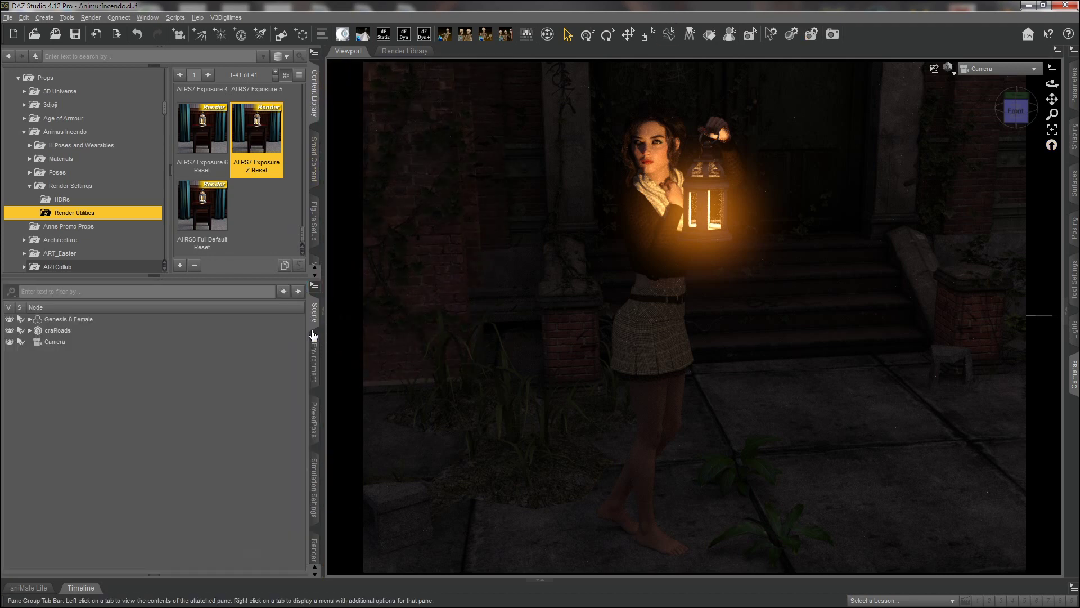
{"action": "left_click", "coordinate": [74, 319]}
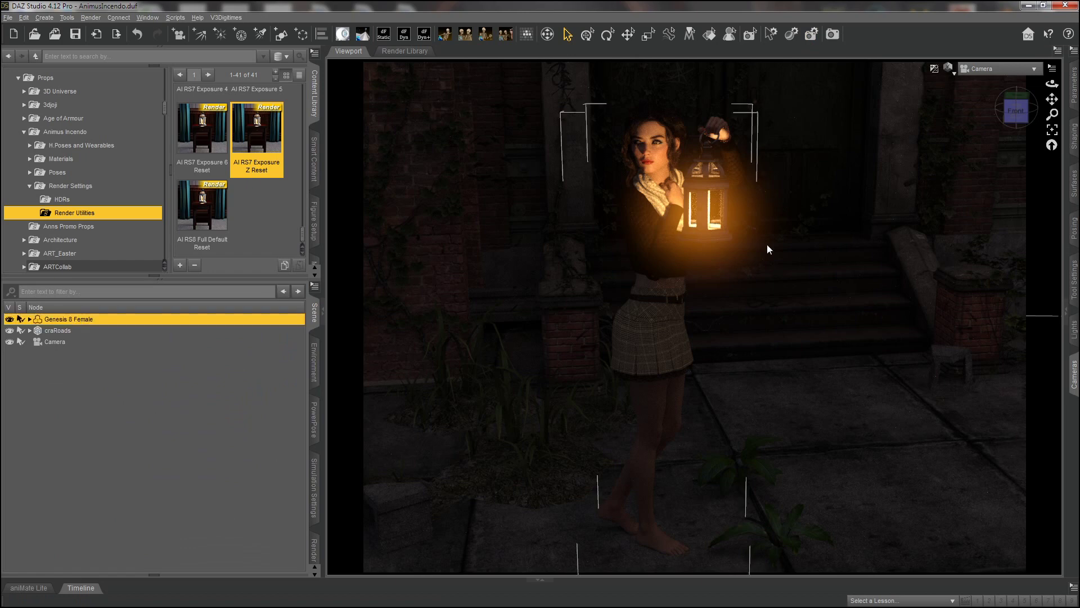
{"action": "left_click", "coordinate": [704, 184]}
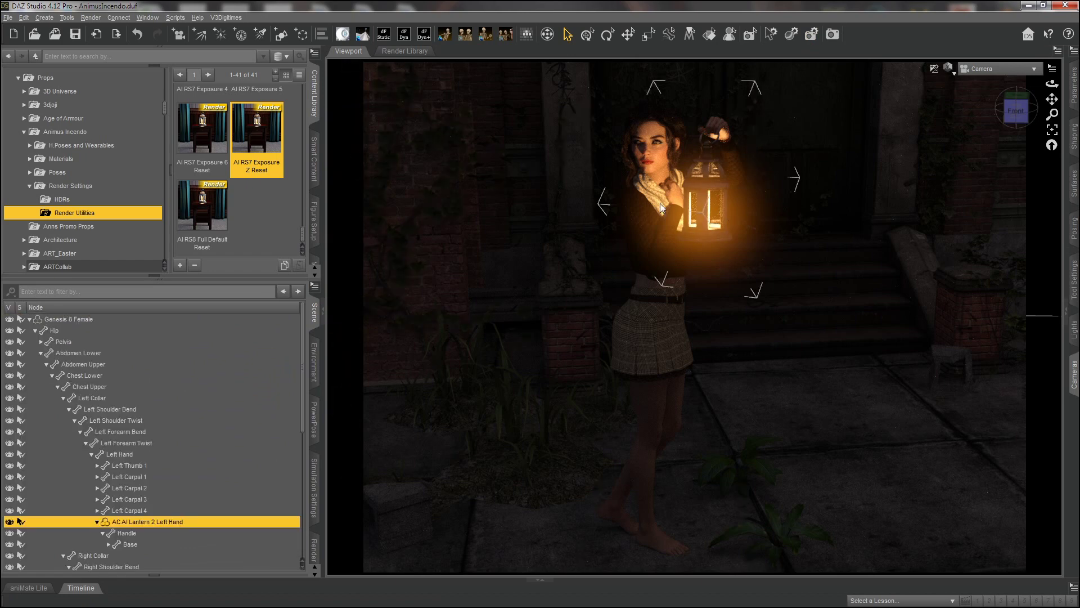
{"action": "left_click", "coordinate": [312, 312]}
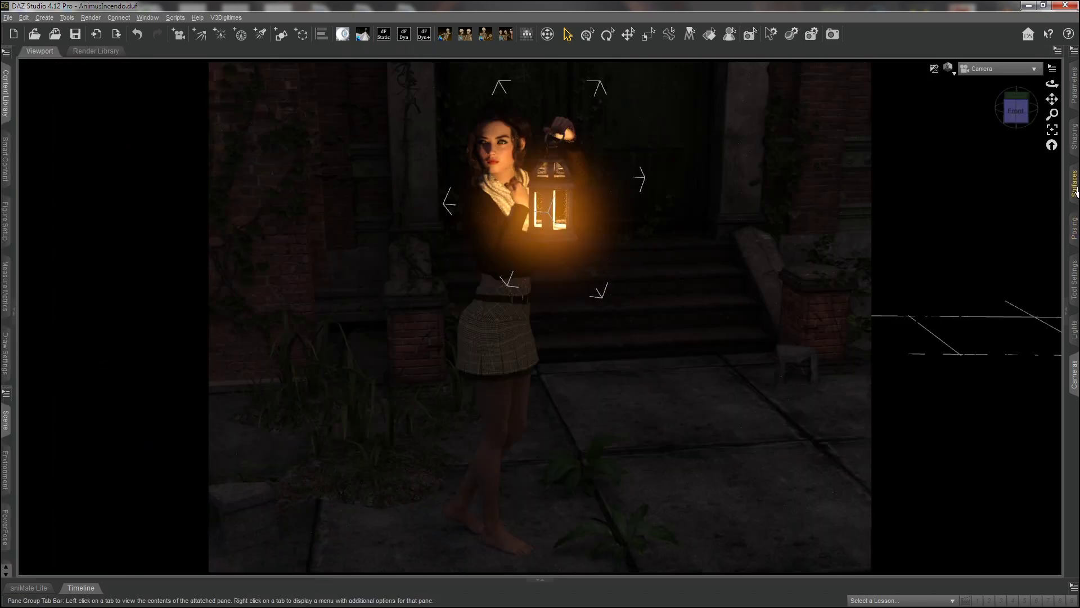
{"action": "left_click", "coordinate": [1075, 137]}
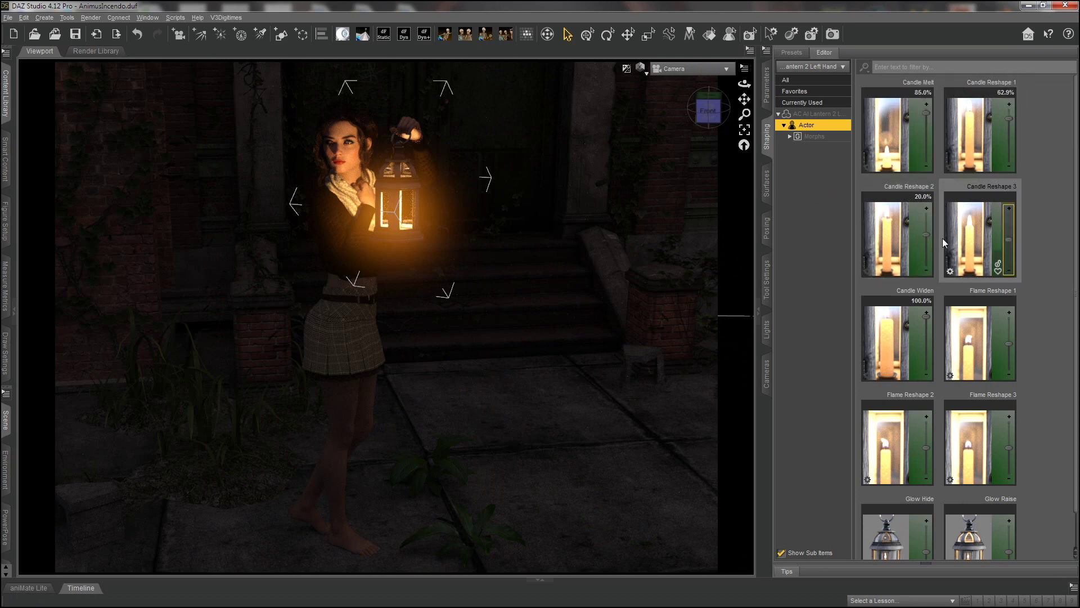
{"action": "scroll", "coordinate": [1076, 171], "scroll_direction": "down", "scroll_amount": 2}
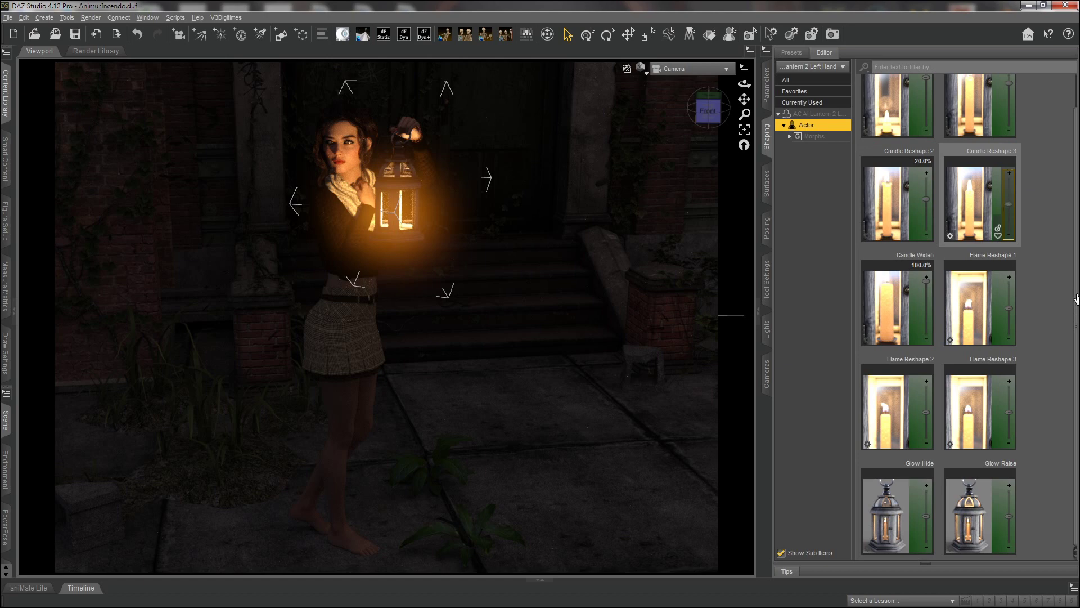
{"action": "scroll", "coordinate": [1076, 298], "scroll_direction": "up", "scroll_amount": 2}
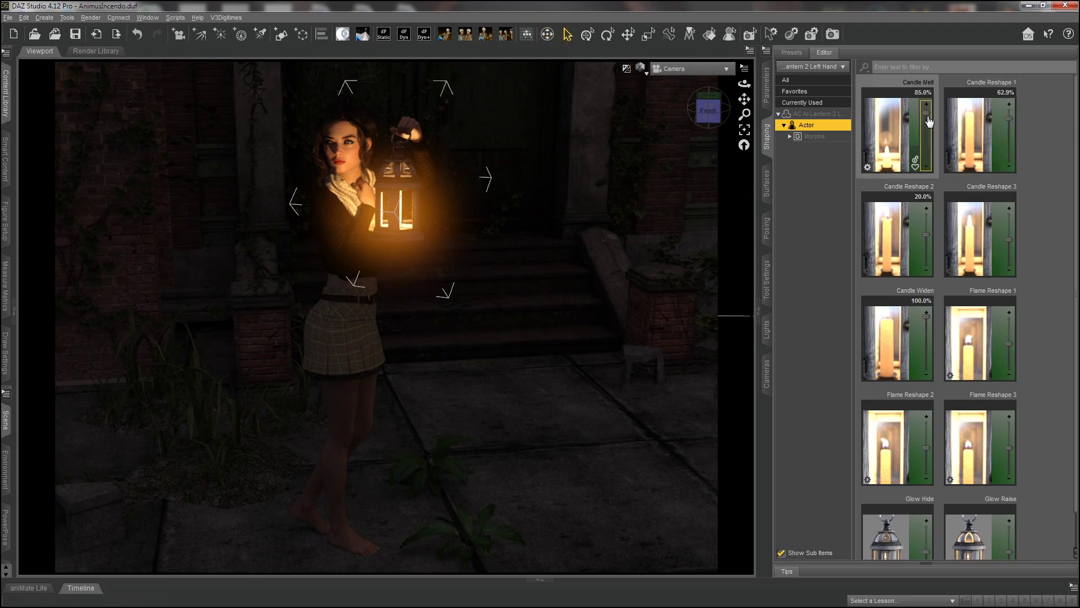
Try the lantern's Candle Melt morph at 2.1%, -27.1%, 100% and 6.2%.
{"action": "left_click_drag", "start_coordinate": [926, 112], "coordinate": [925, 135]}
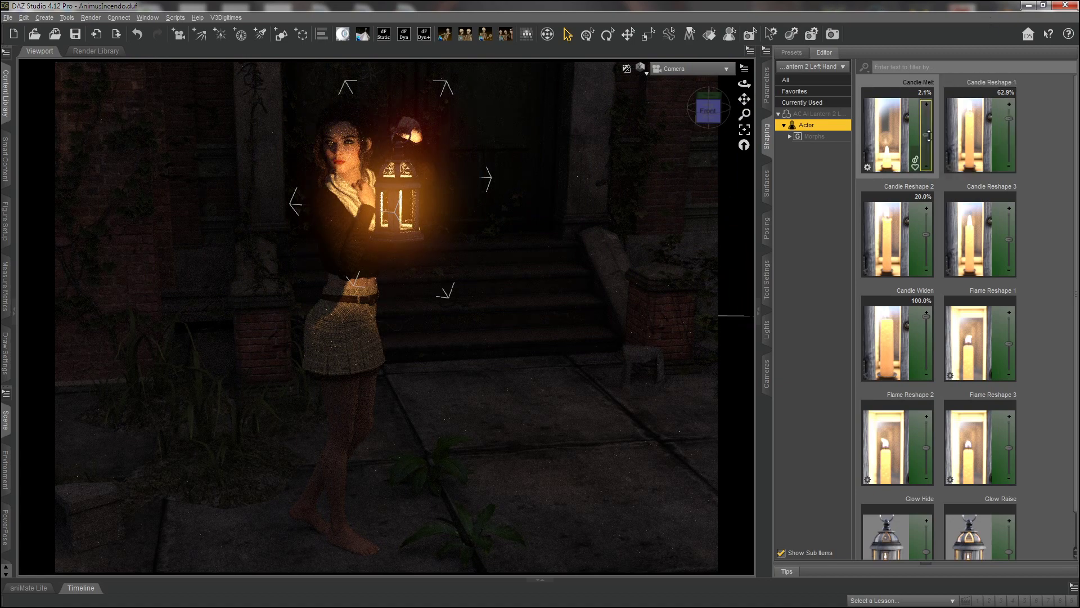
{"action": "left_click_drag", "start_coordinate": [927, 135], "coordinate": [926, 143]}
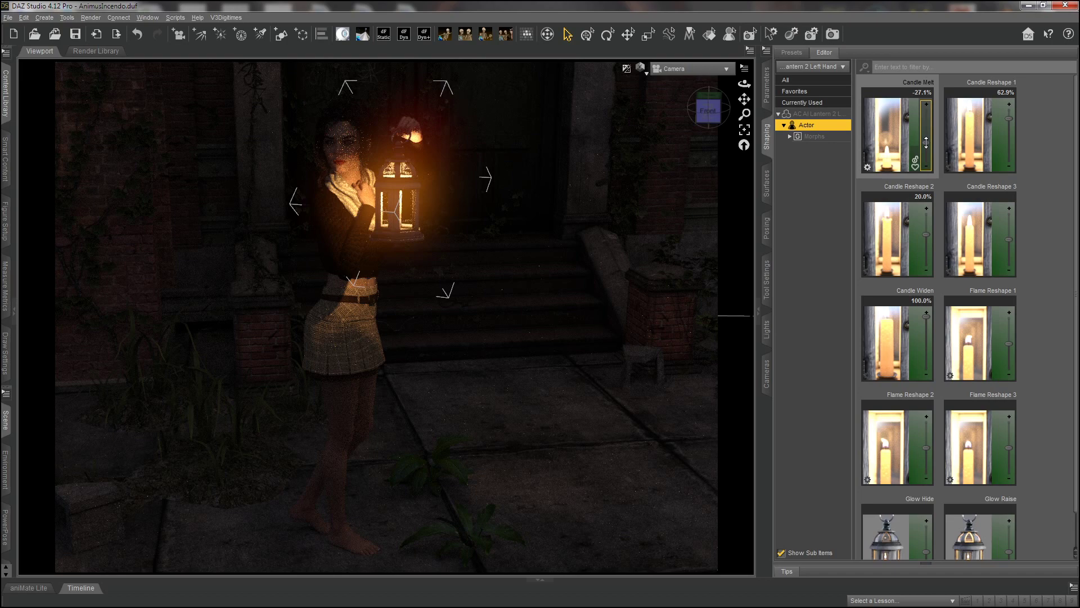
{"action": "left_click_drag", "start_coordinate": [926, 143], "coordinate": [926, 96]}
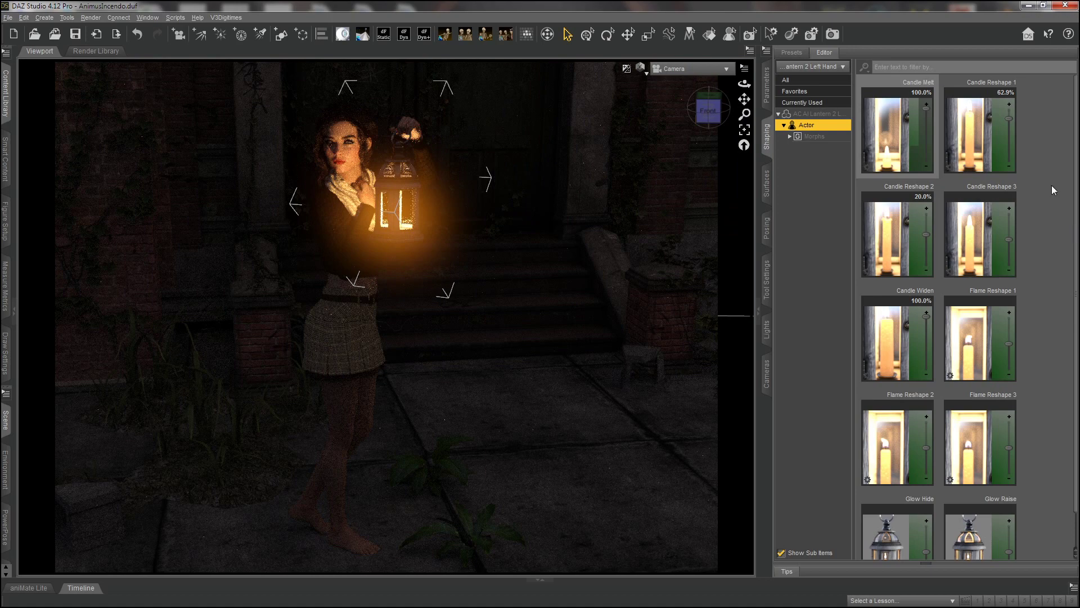
{"action": "left_click_drag", "start_coordinate": [927, 108], "coordinate": [926, 133]}
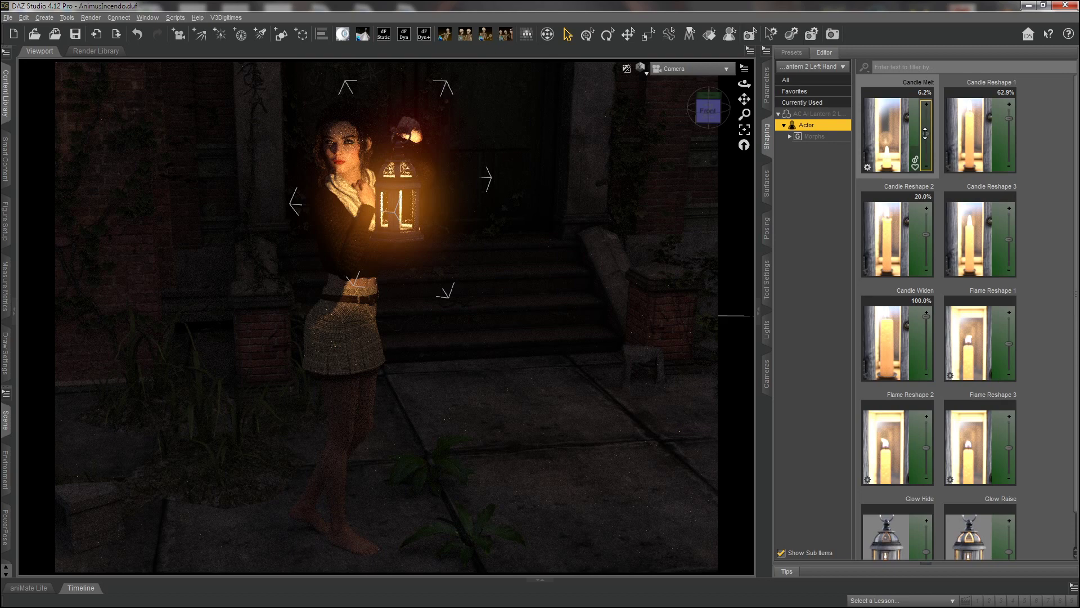
Undo all the trial changes made to the lantern's Candle Melt morph.
{"action": "left_click", "coordinate": [137, 36]}
{"action": "left_click", "coordinate": [137, 35]}
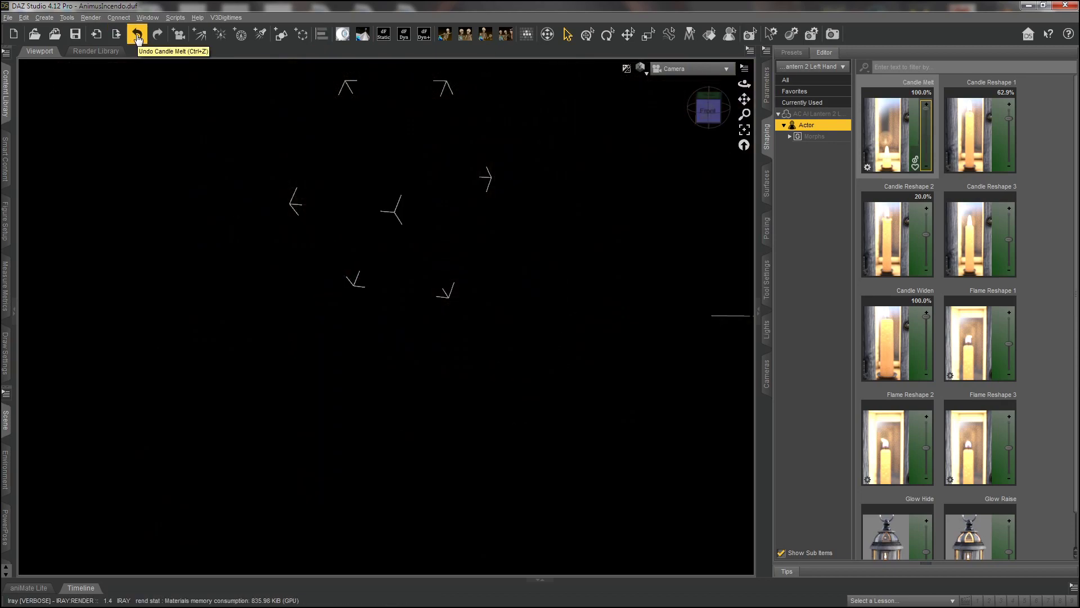
{"action": "left_click", "coordinate": [137, 36]}
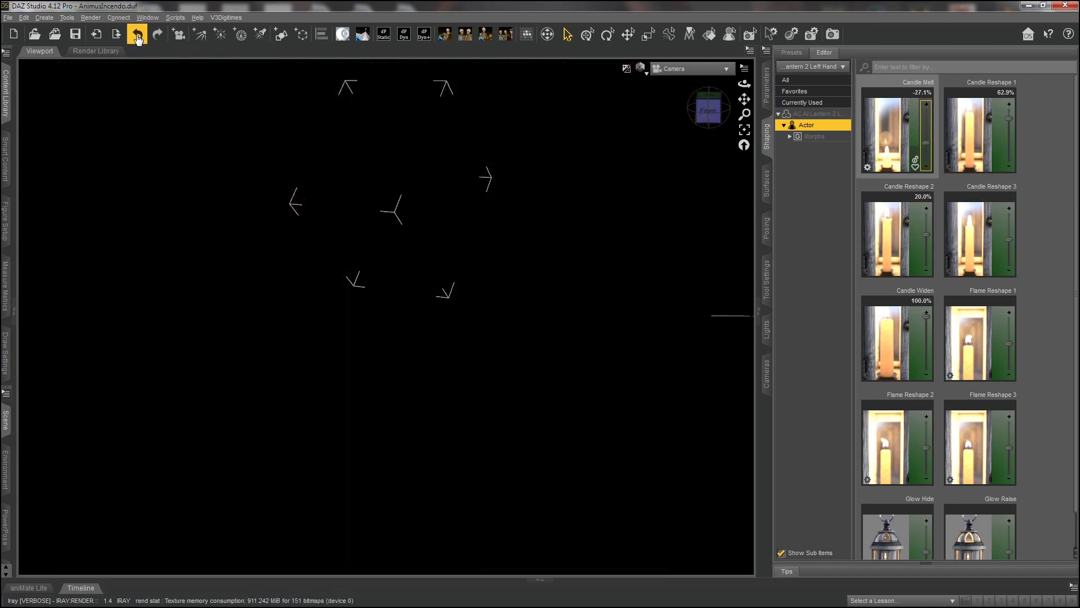
{"action": "left_click", "coordinate": [137, 36]}
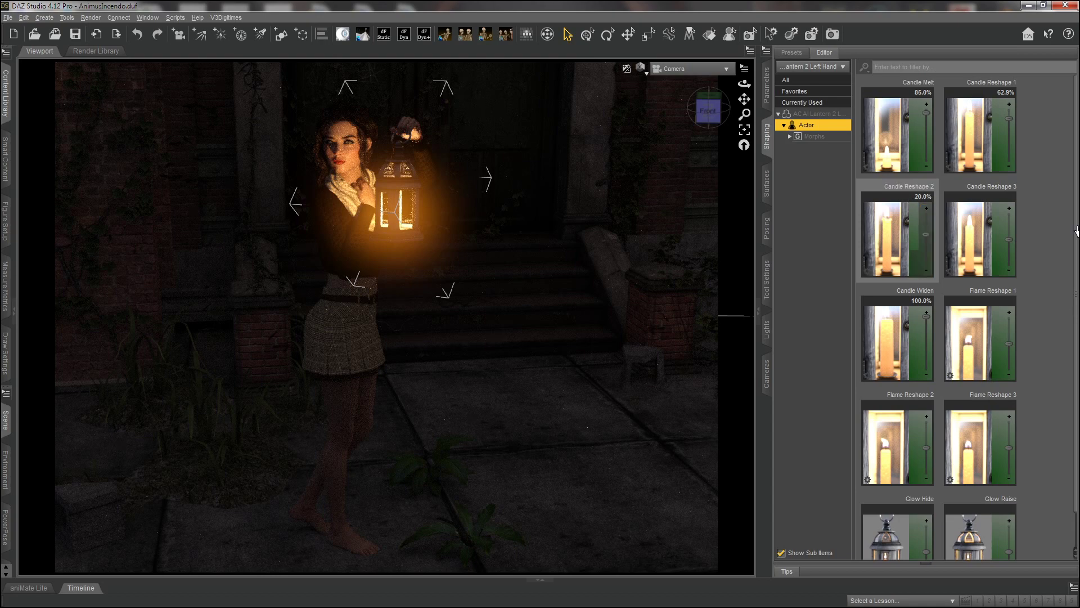
Try the lantern's Glow Raise morph at 81.2% and reset it to its default.
{"action": "scroll", "coordinate": [1077, 274], "scroll_direction": "down", "scroll_amount": 1}
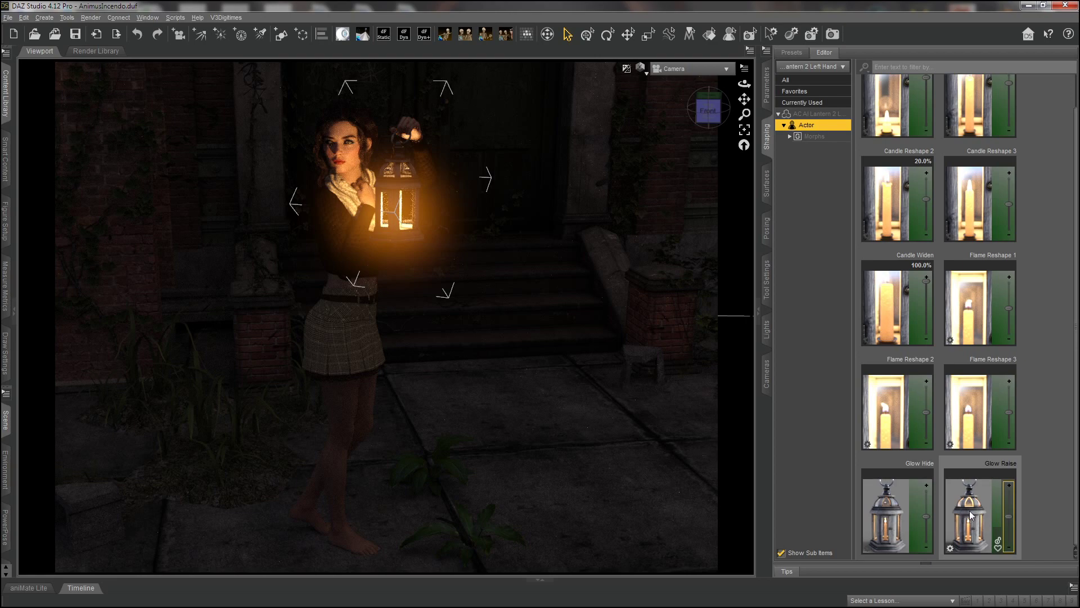
{"action": "left_click_drag", "start_coordinate": [1009, 518], "coordinate": [1009, 493]}
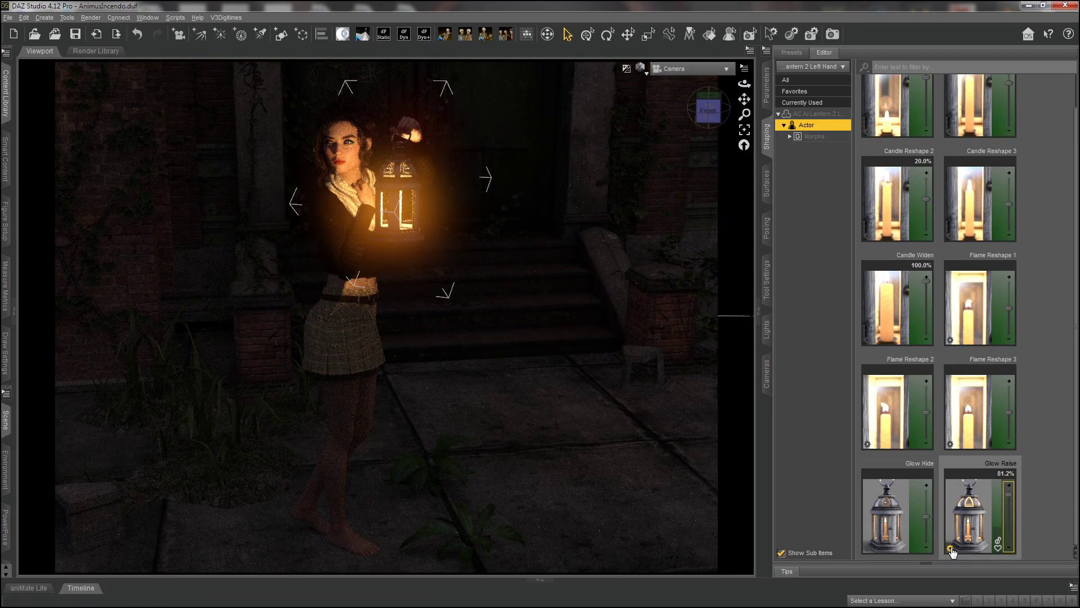
{"action": "right_click", "coordinate": [951, 547]}
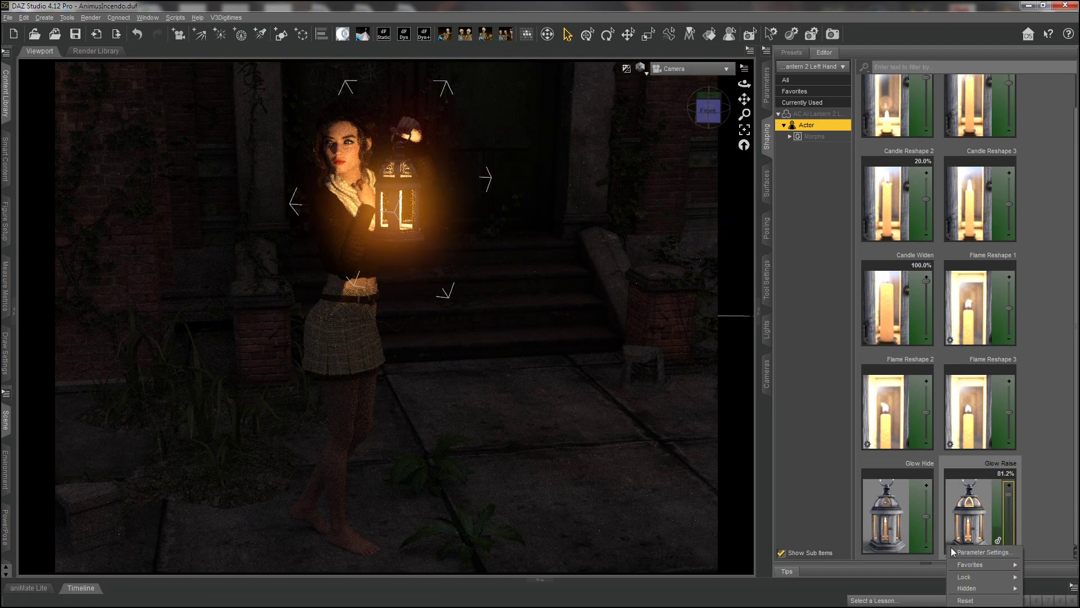
{"action": "left_click", "coordinate": [964, 601]}
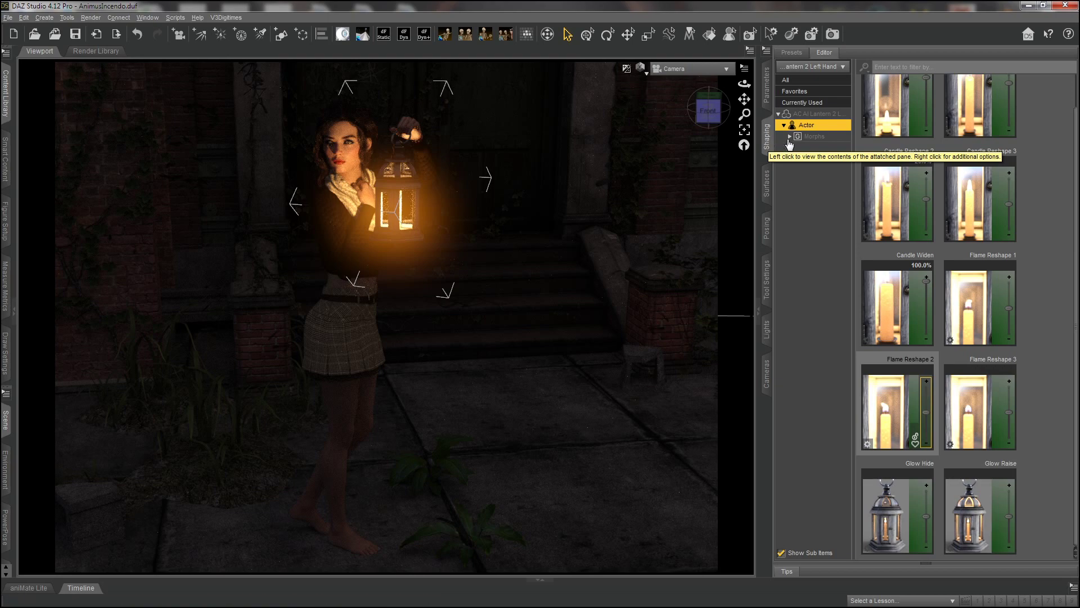
Close the lantern's shaping morphs and collapse the Genesis 8 Female hierarchy in the scene list.
{"action": "left_click", "coordinate": [768, 143]}
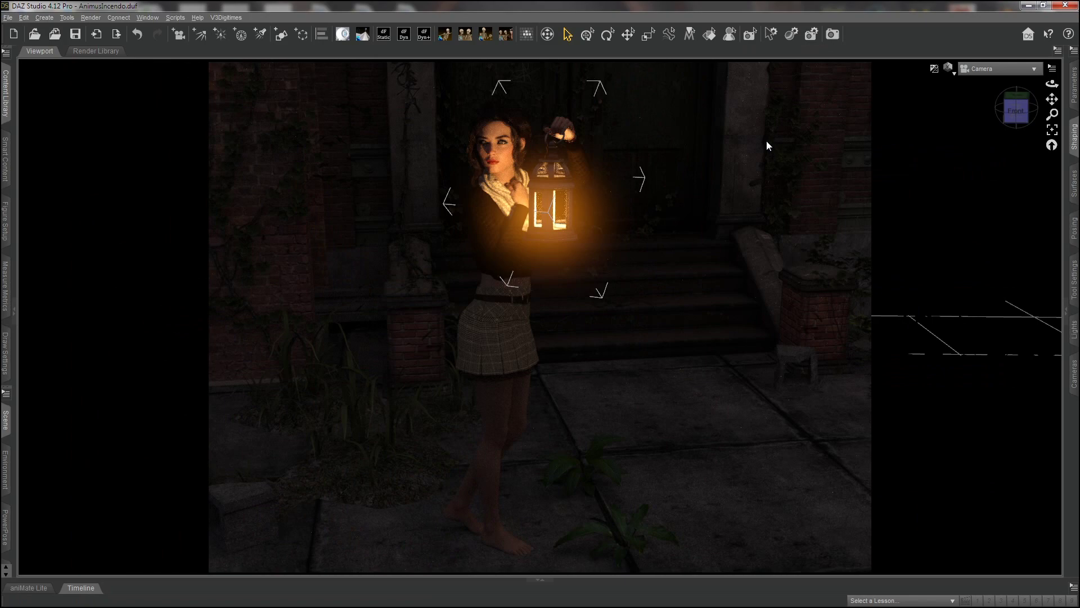
{"action": "left_click", "coordinate": [5, 419]}
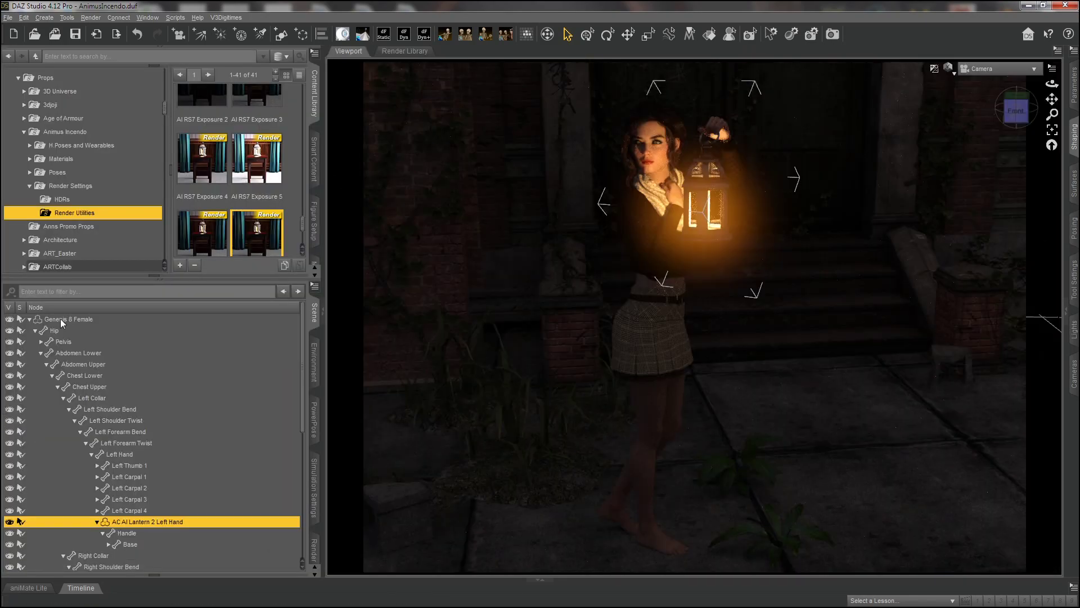
{"action": "left_click", "coordinate": [29, 319]}
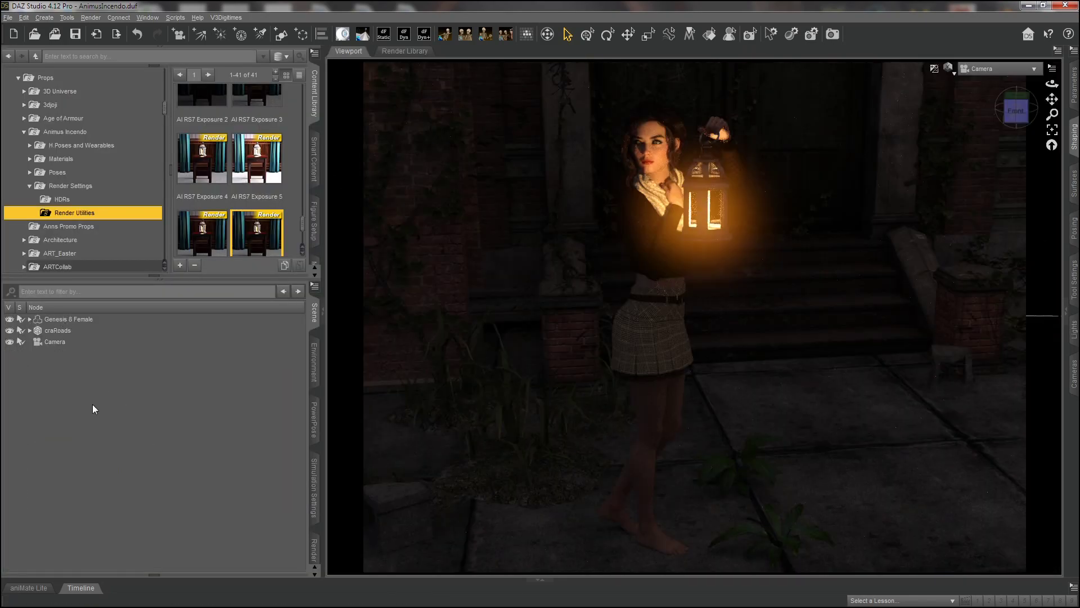
{"action": "left_click", "coordinate": [313, 314]}
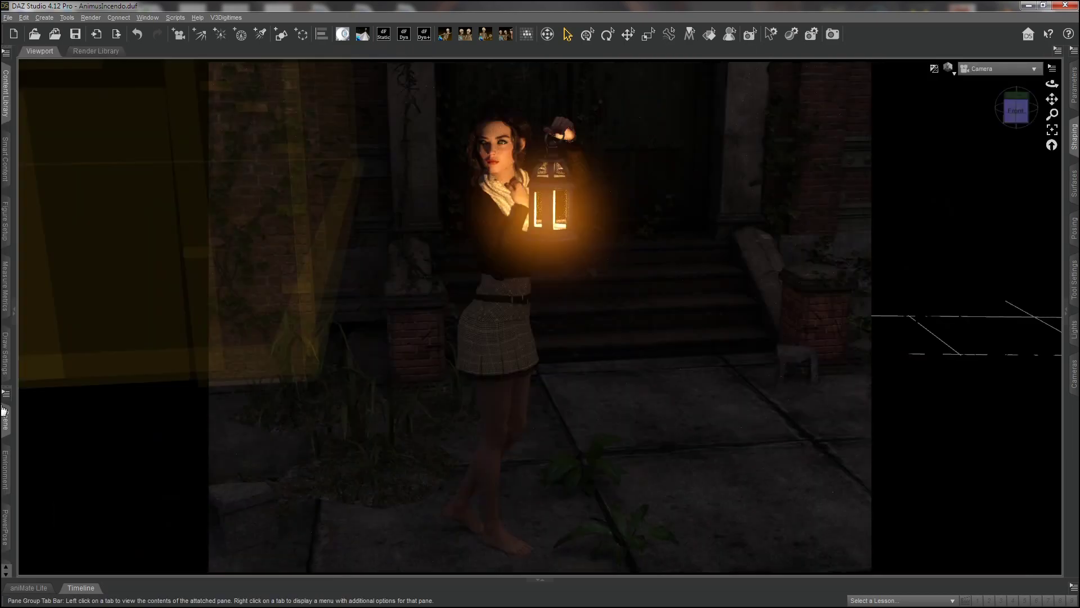
Try the Animus Incendo render presets AI RS3 Bloom Setting 1 and 2, and apply AI RS3 Bloom Setting 3.
{"action": "mouse_move", "coordinate": [1052, 115]}
{"action": "left_mouse_down"}
{"action": "mouse_move", "coordinate": [1052, 101]}
{"action": "mouse_move", "coordinate": [1054, 117]}
{"action": "left_mouse_up"}
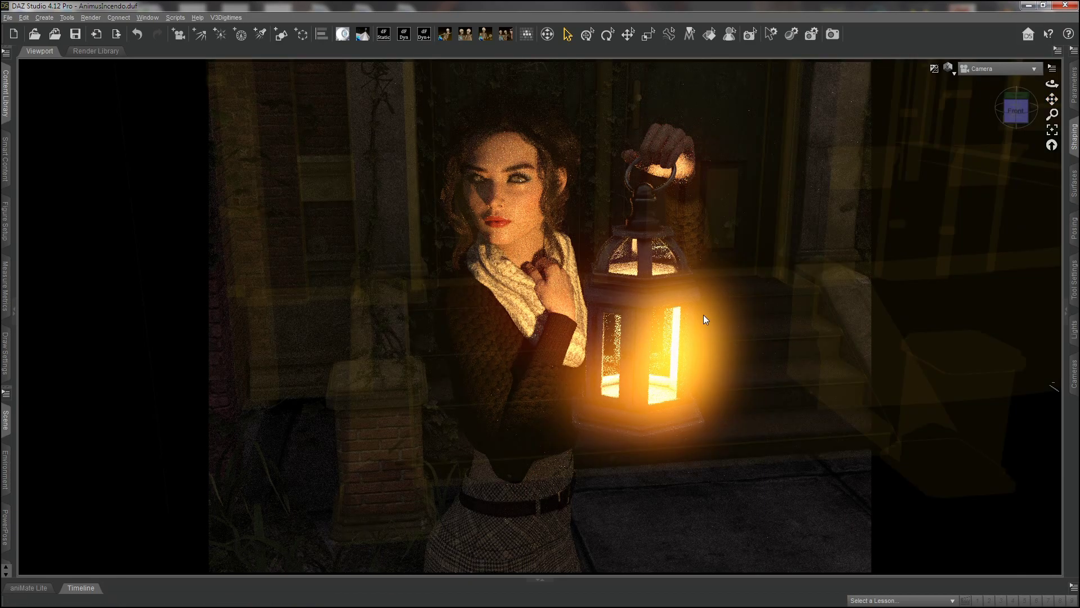
{"action": "left_click", "coordinate": [5, 86]}
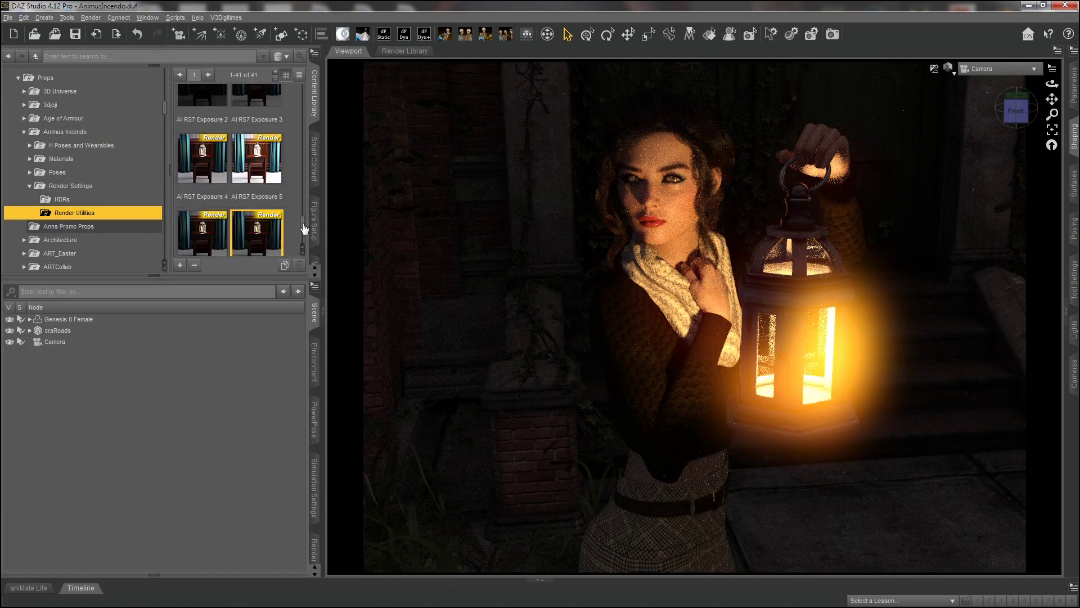
{"action": "left_click_drag", "start_coordinate": [303, 228], "coordinate": [306, 98]}
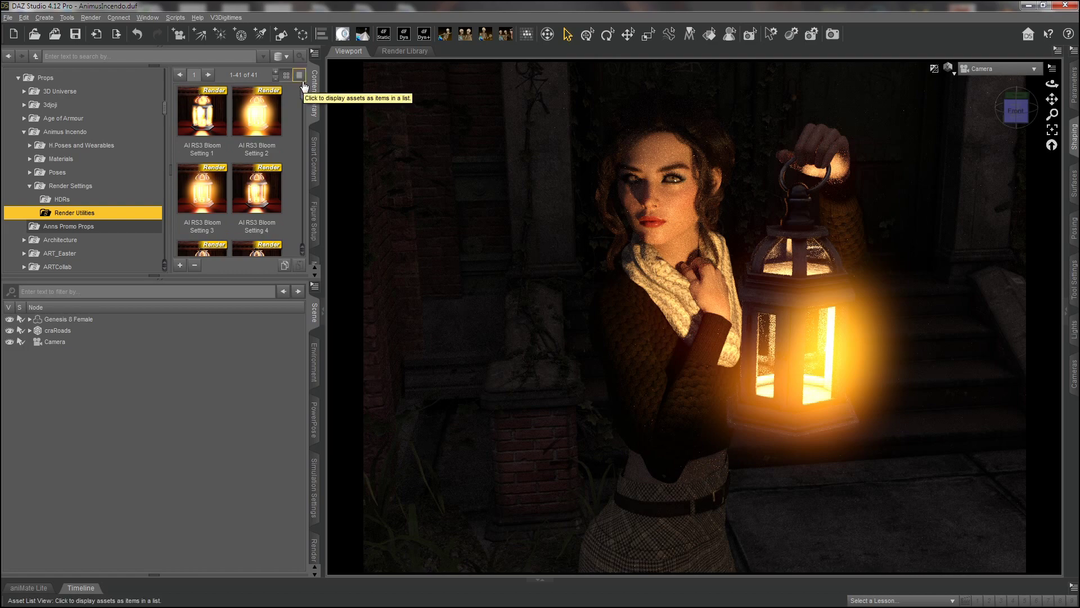
{"action": "mouse_move", "coordinate": [202, 124]}
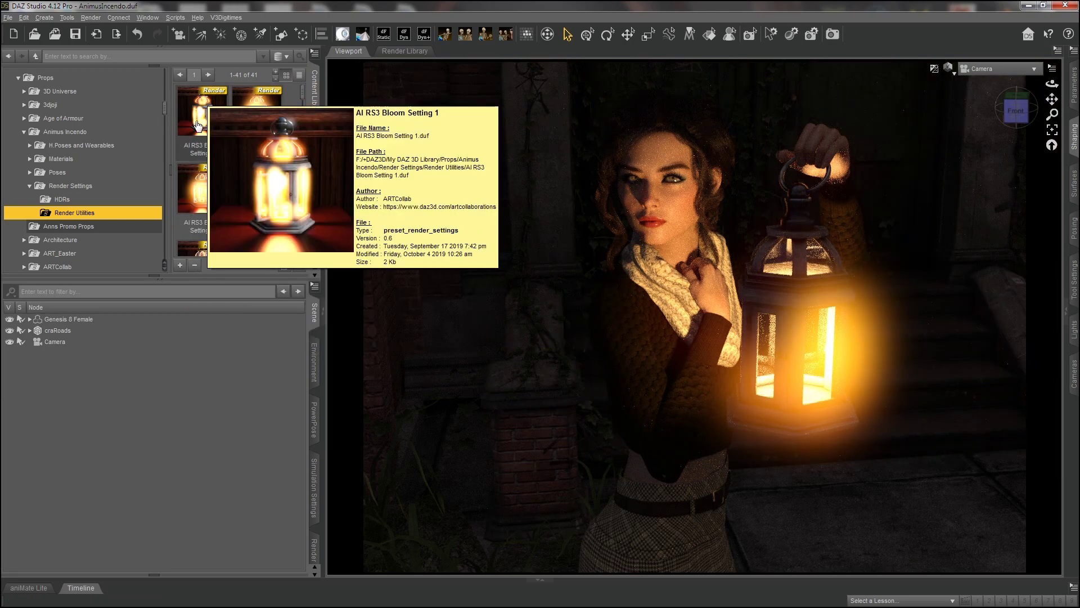
{"action": "left_click", "coordinate": [197, 125]}
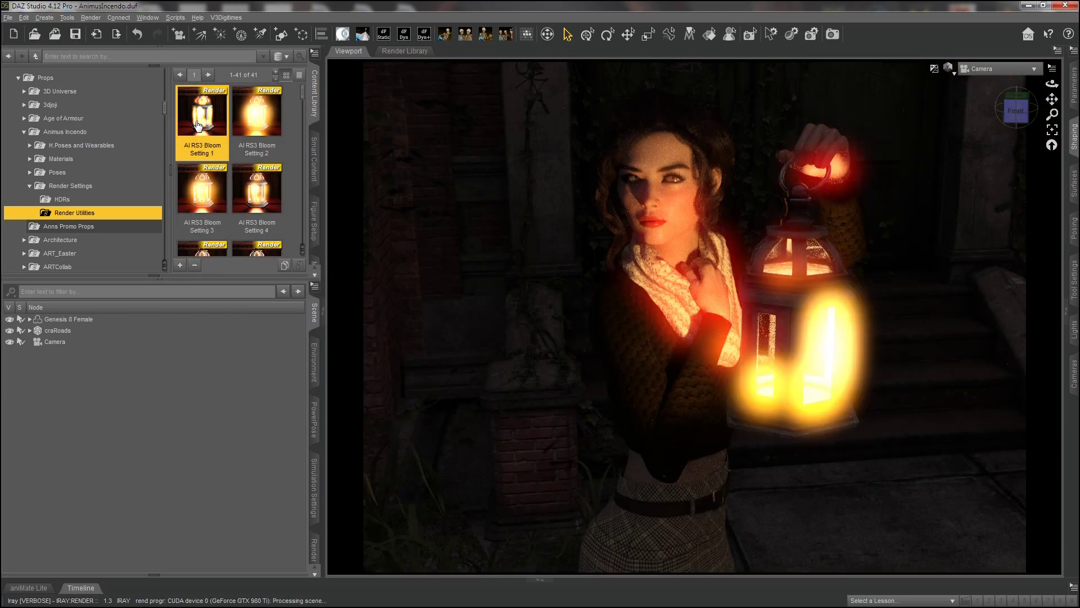
{"action": "double_click", "coordinate": [266, 125]}
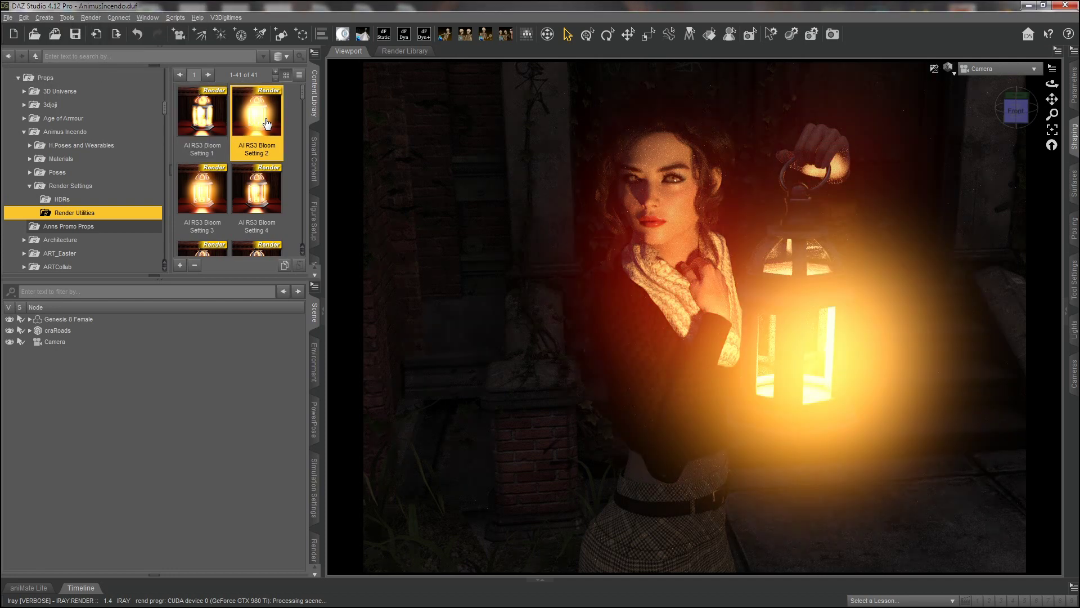
{"action": "double_click", "coordinate": [197, 208]}
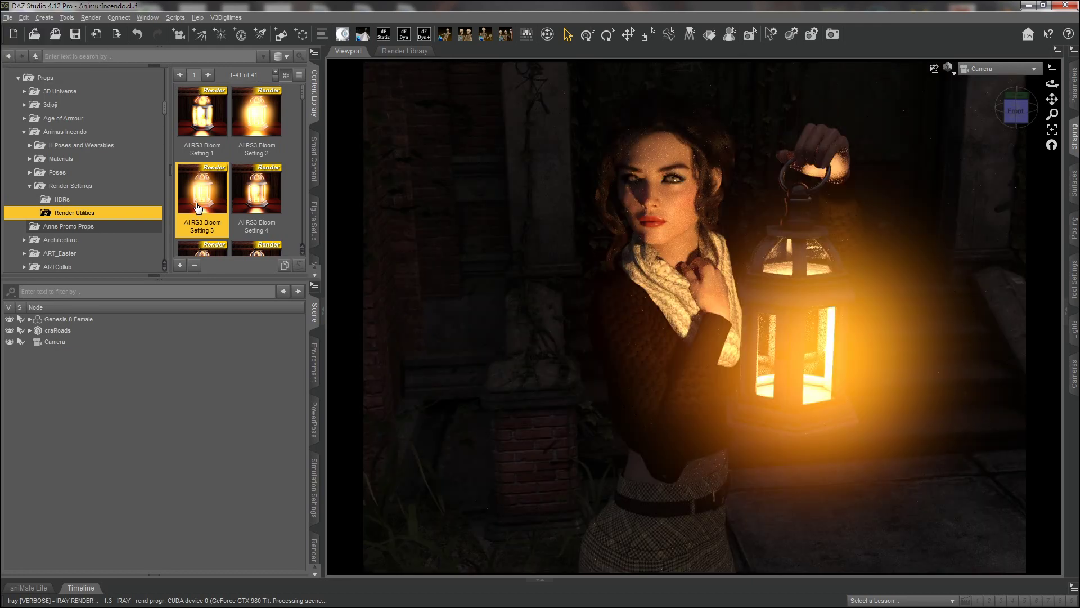
Apply the AI RS4 Bloom Brightness 1 render preset to the scene.
{"action": "scroll", "coordinate": [200, 204], "scroll_direction": "down", "scroll_amount": 4}
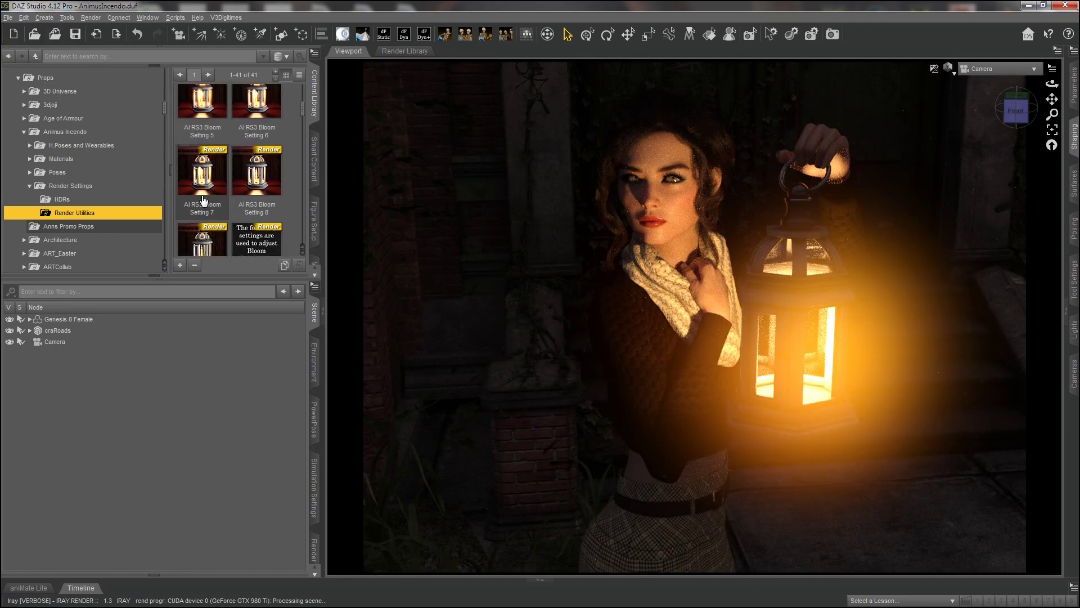
{"action": "scroll", "coordinate": [203, 200], "scroll_direction": "down", "scroll_amount": 1}
{"action": "double_click", "coordinate": [205, 162]}
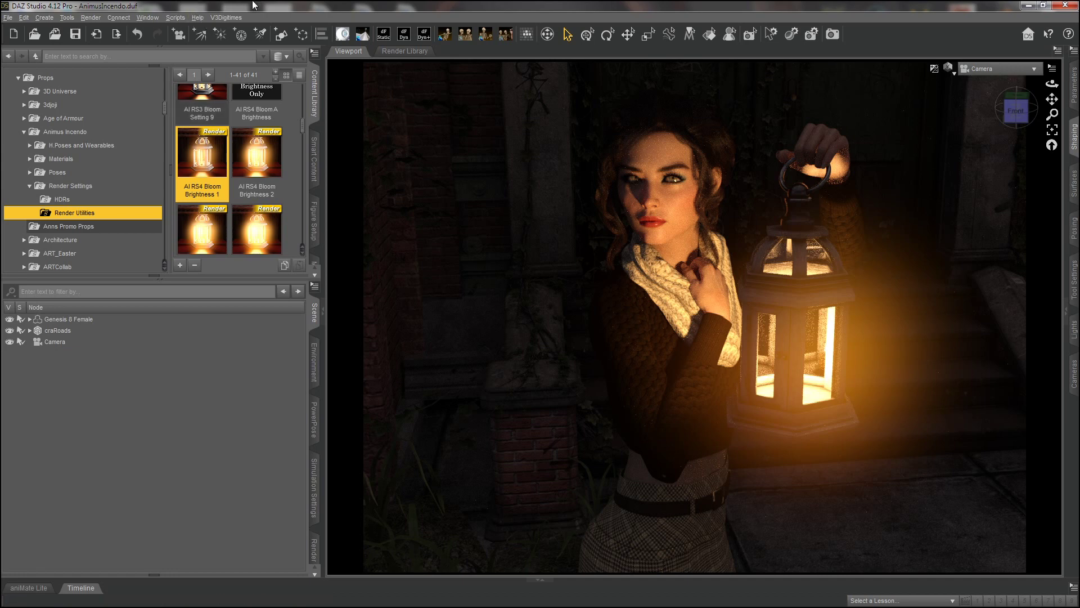
Open the Lantern 2 folder of the Animus Incendo poses and browse to its standing poses.
{"action": "left_click_drag", "start_coordinate": [1052, 83], "coordinate": [1051, 101]}
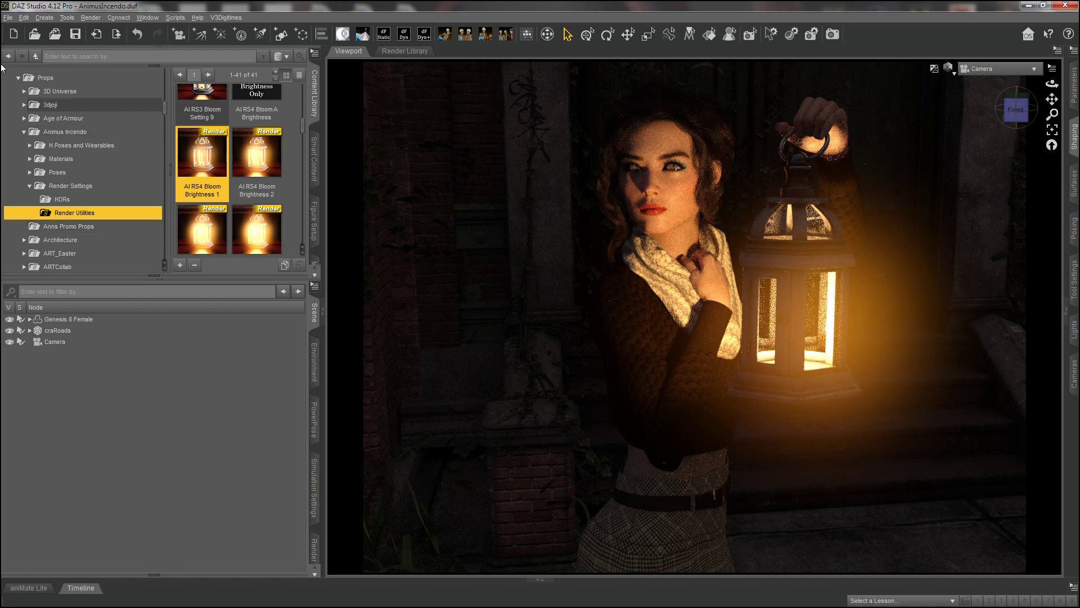
{"action": "left_click", "coordinate": [43, 173]}
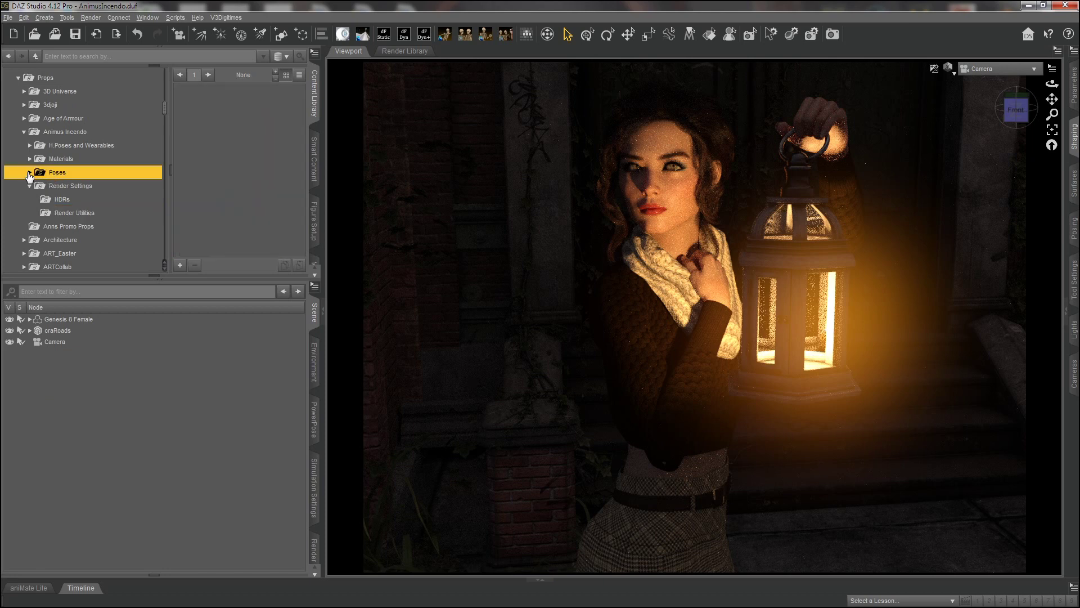
{"action": "left_click", "coordinate": [30, 172]}
{"action": "scroll", "coordinate": [78, 218], "scroll_direction": "down", "scroll_amount": 3}
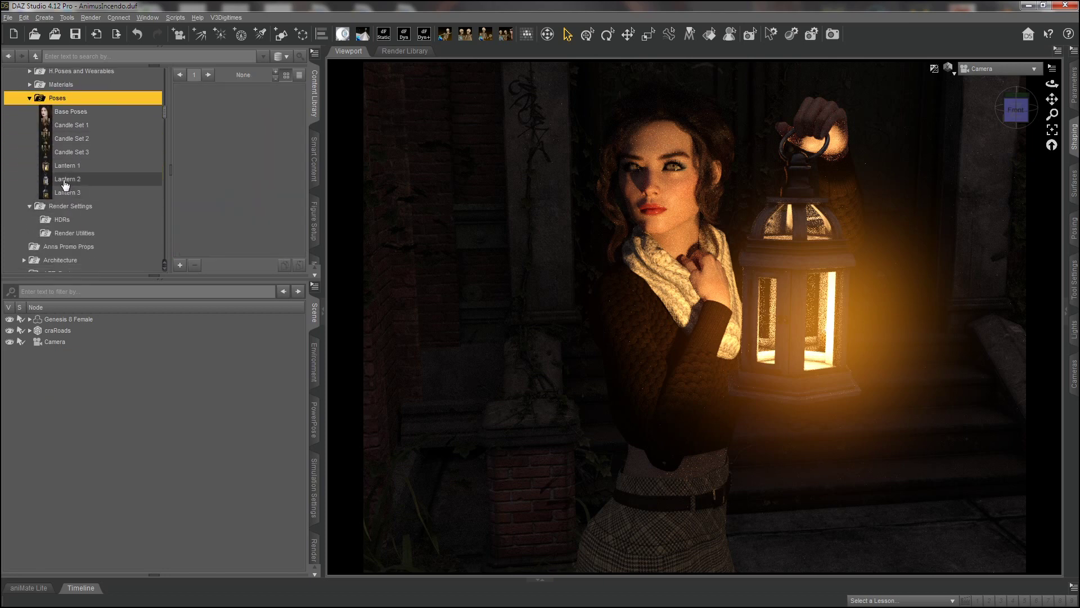
{"action": "left_click", "coordinate": [67, 181]}
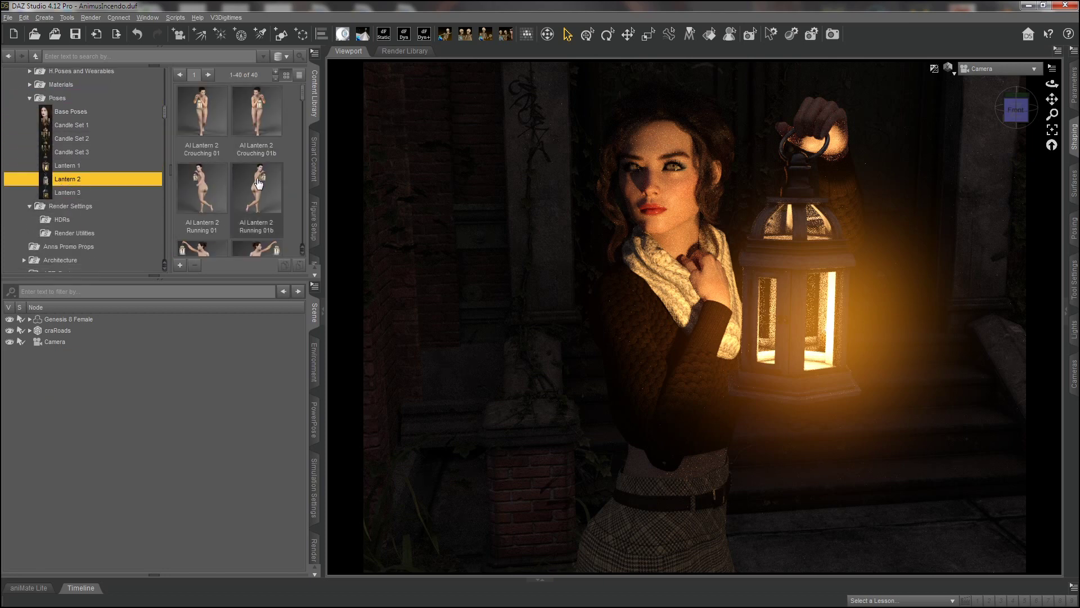
{"action": "mouse_move", "coordinate": [259, 182]}
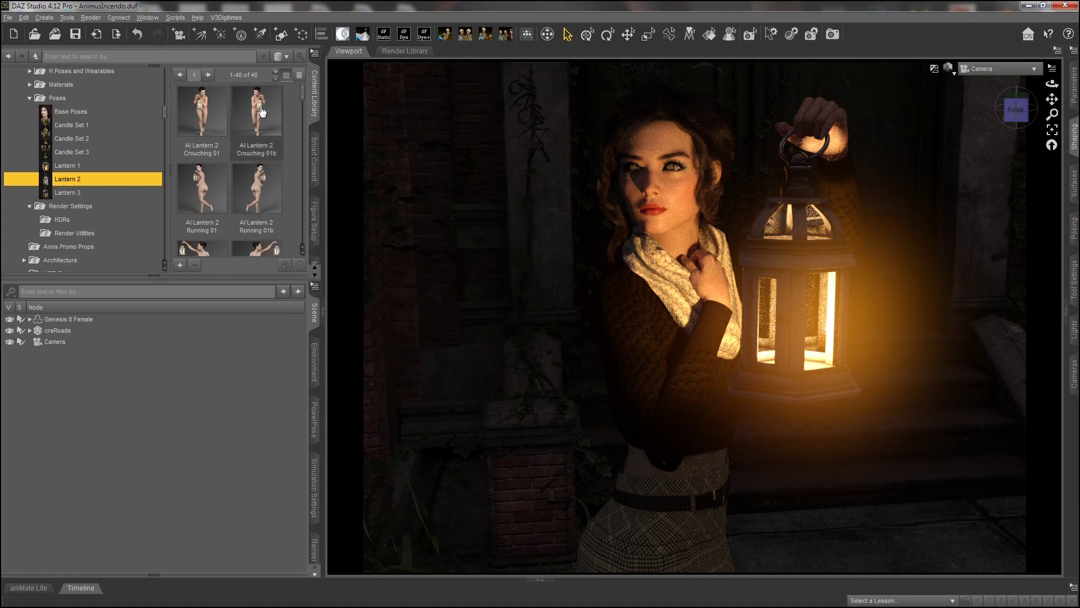
{"action": "mouse_move", "coordinate": [261, 111]}
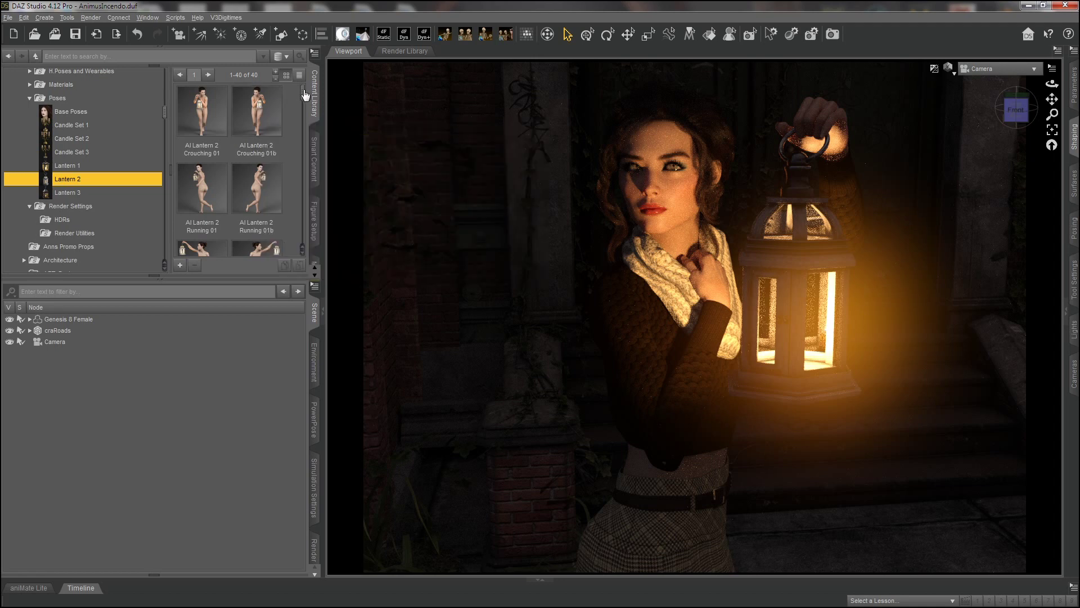
{"action": "left_click_drag", "start_coordinate": [304, 92], "coordinate": [304, 150]}
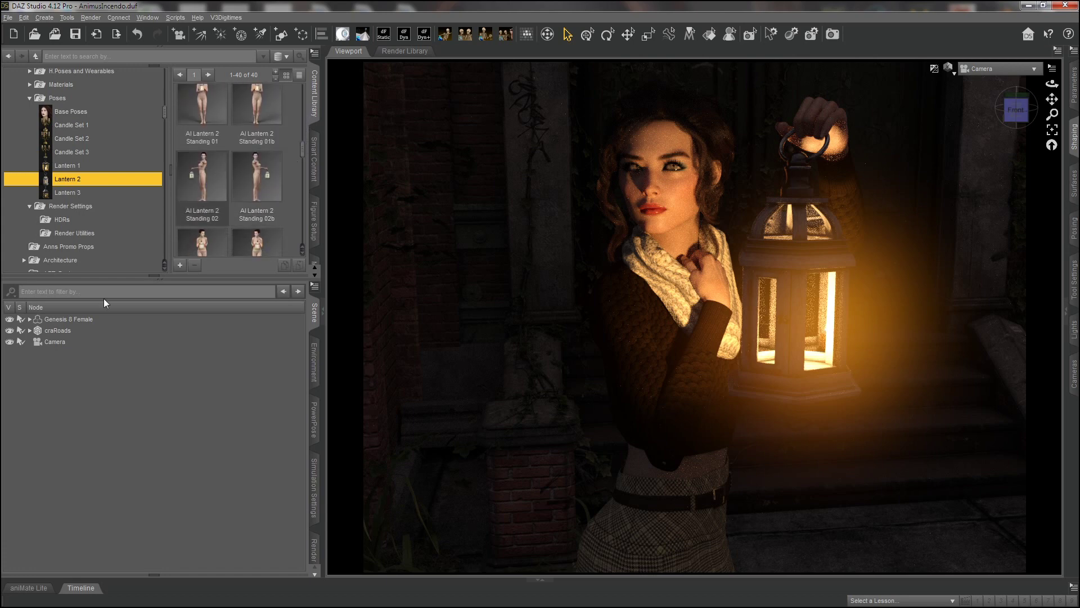
Try the AI Lantern 2 Standing 01b pose on Genesis 8 Female and deselect the figure.
{"action": "left_click", "coordinate": [62, 320]}
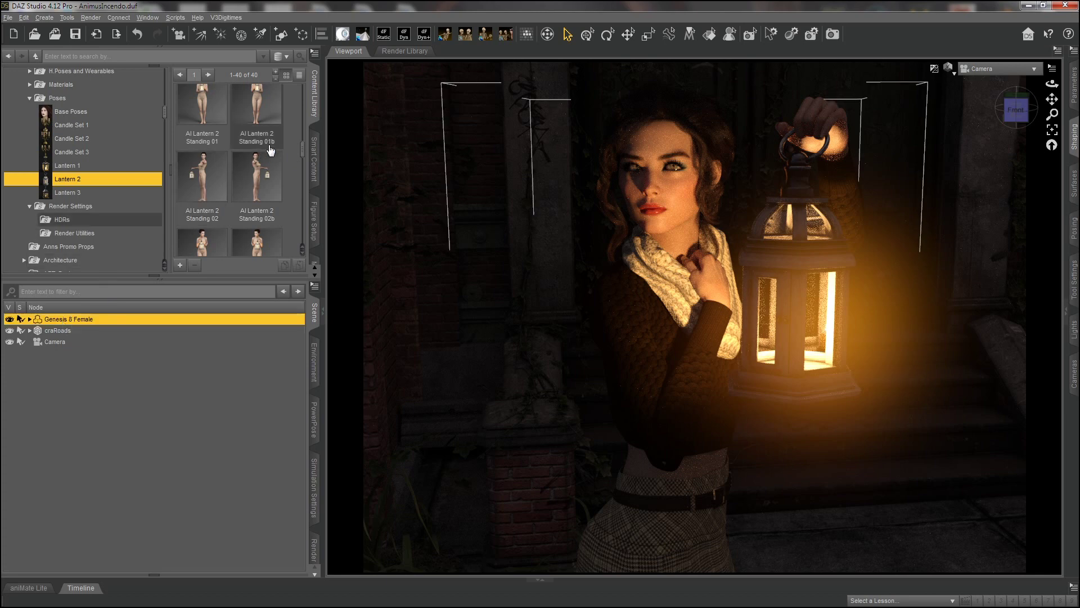
{"action": "left_click_drag", "start_coordinate": [303, 150], "coordinate": [303, 145]}
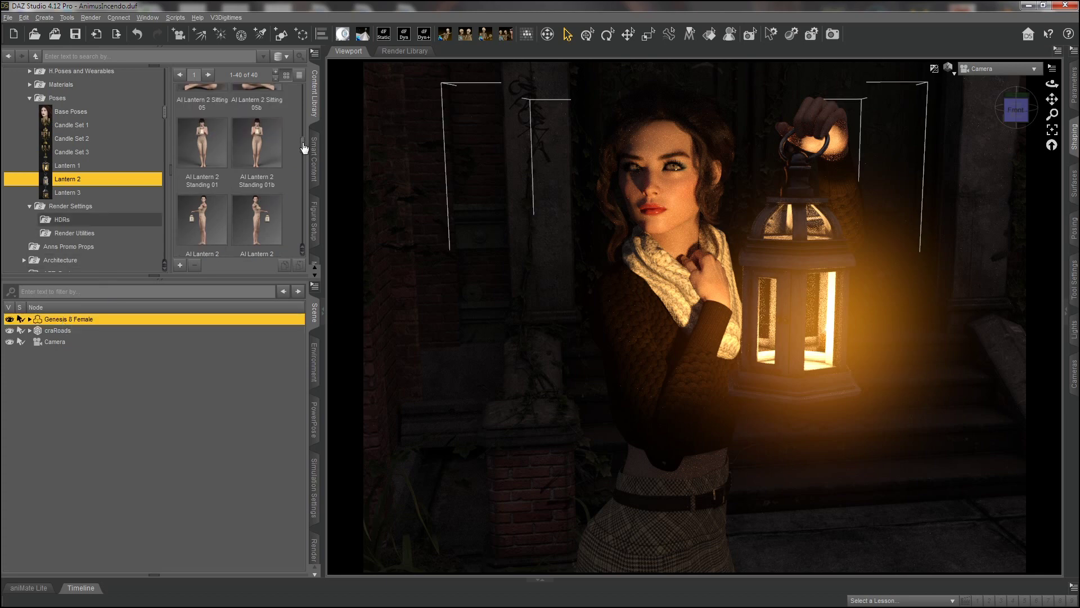
{"action": "left_click", "coordinate": [256, 147]}
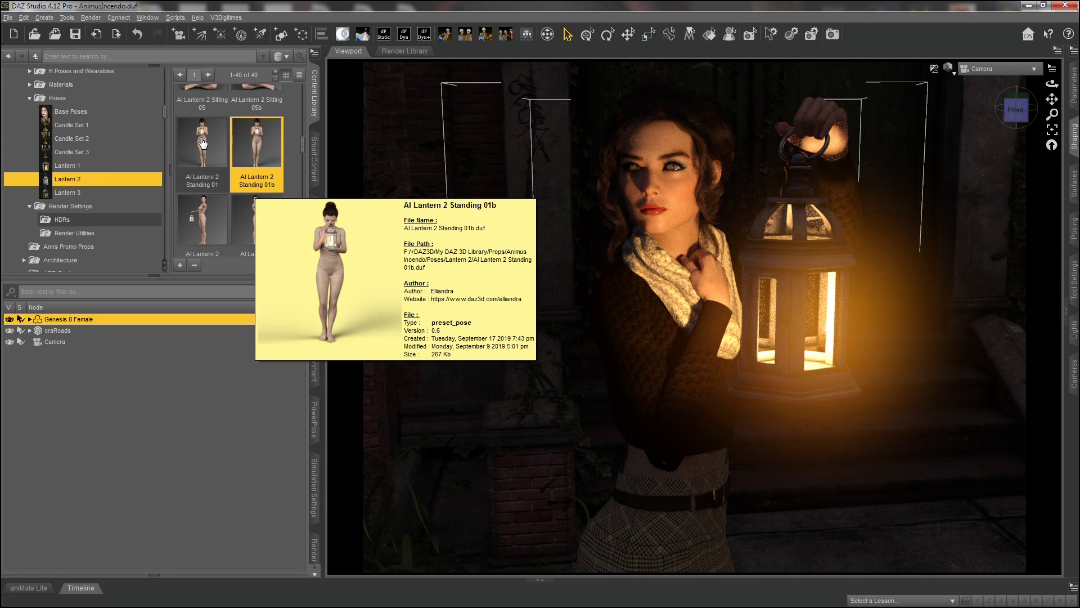
{"action": "double_click", "coordinate": [250, 158]}
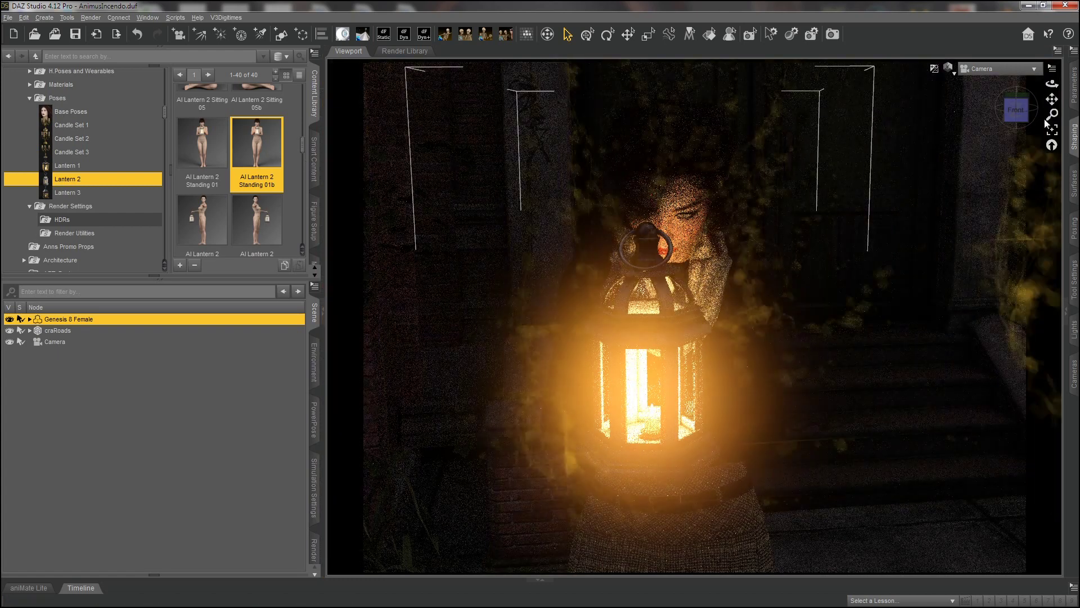
{"action": "left_click_drag", "start_coordinate": [1052, 84], "coordinate": [1043, 83]}
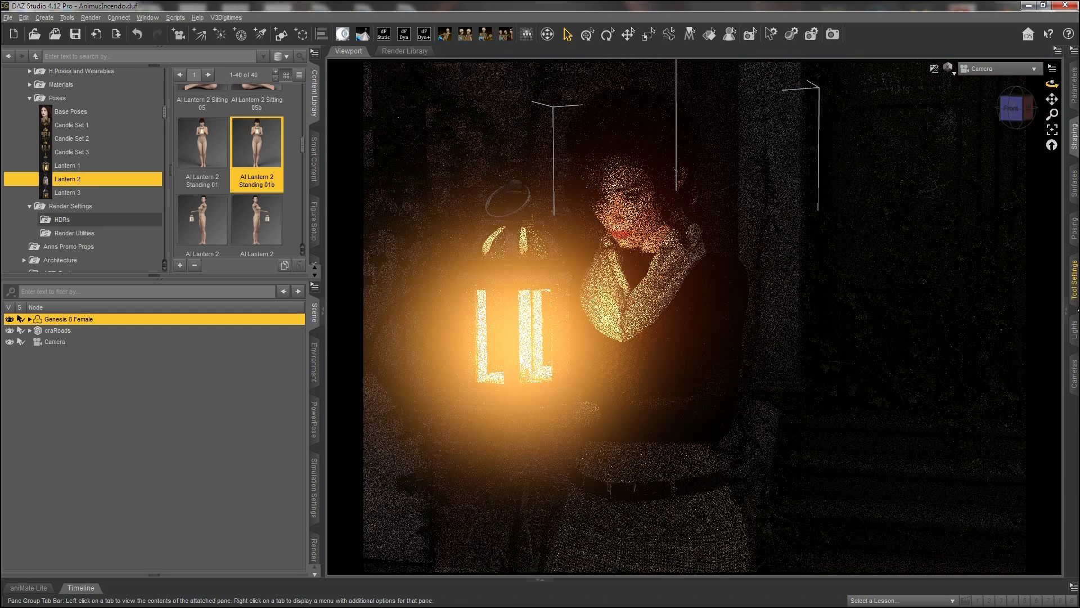
{"action": "left_click", "coordinate": [171, 408]}
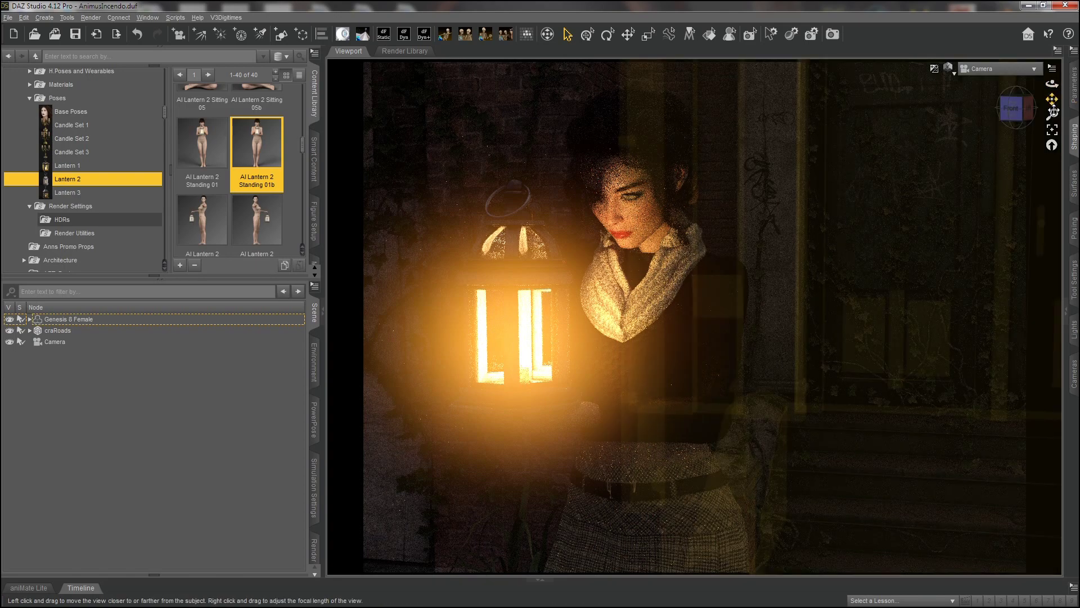
{"action": "left_click_drag", "start_coordinate": [1052, 114], "coordinate": [1054, 96]}
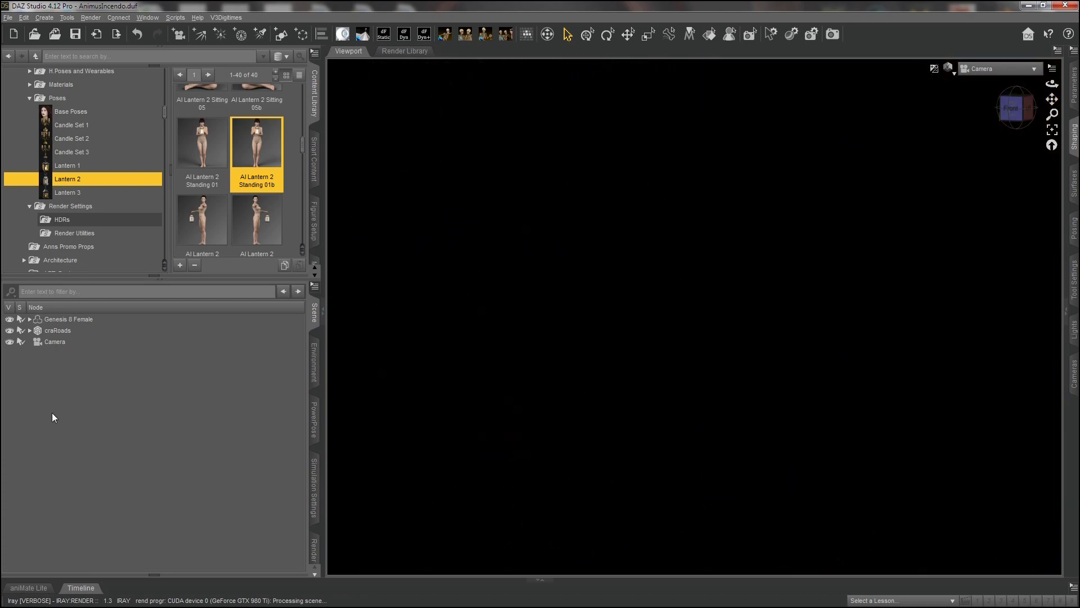
{"action": "left_click", "coordinate": [51, 413]}
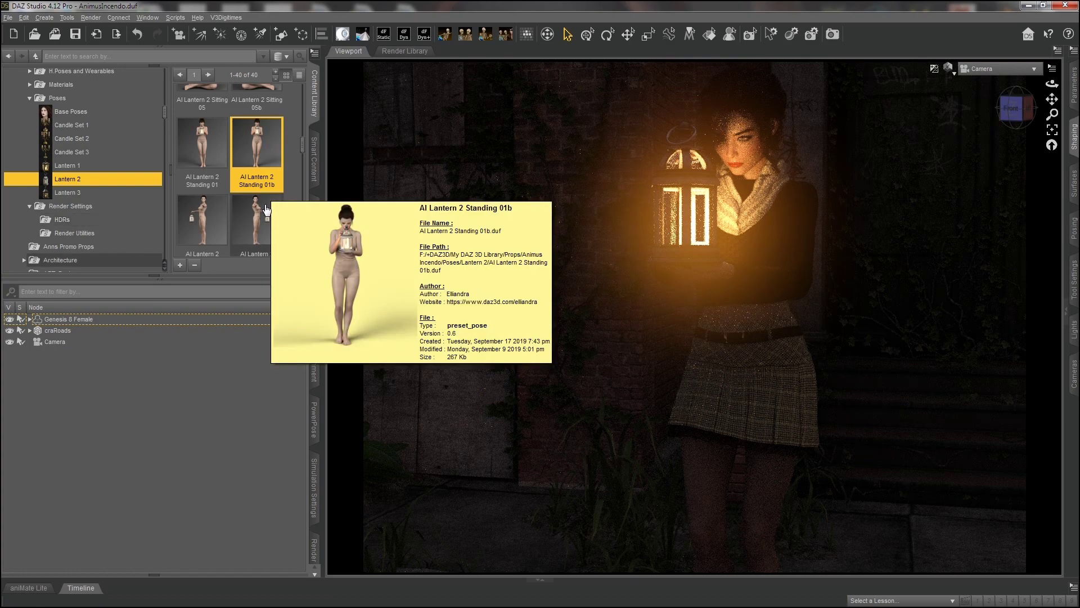
Apply the AI Lantern 2 Standing 05b pose to Genesis 8 Female, deselect the figure and frame the camera on her full body.
{"action": "left_click_drag", "start_coordinate": [304, 146], "coordinate": [300, 175]}
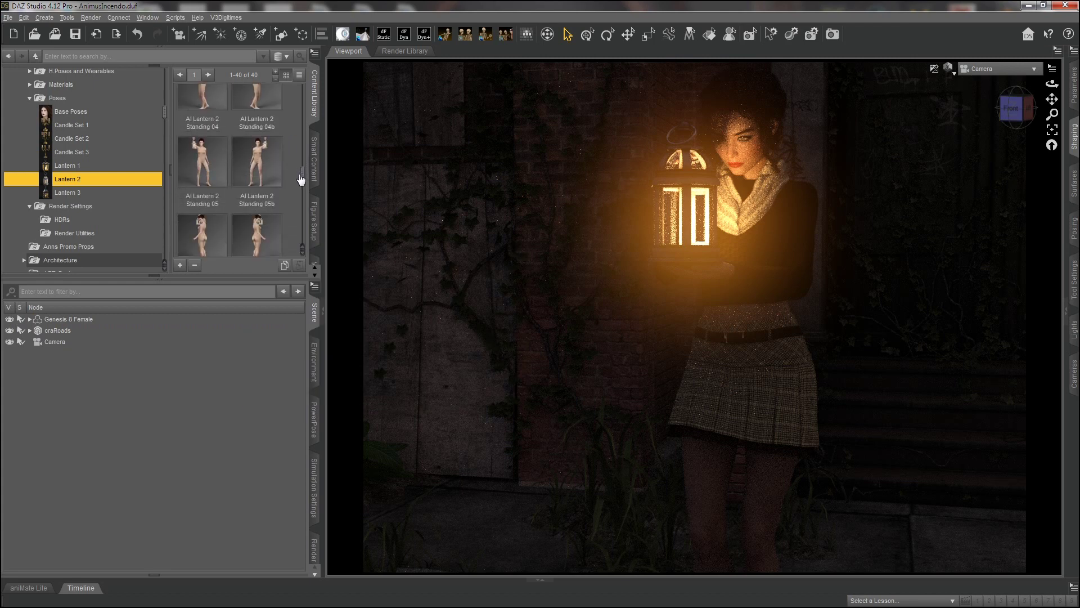
{"action": "left_click", "coordinate": [76, 318]}
{"action": "double_click", "coordinate": [257, 160]}
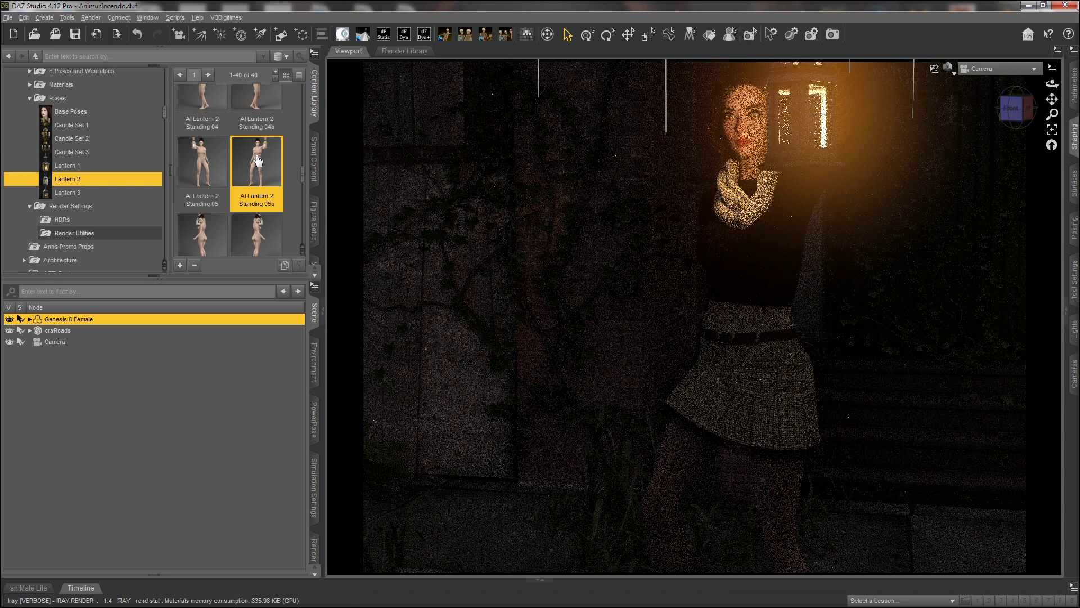
{"action": "left_click_drag", "start_coordinate": [1053, 114], "coordinate": [1053, 107]}
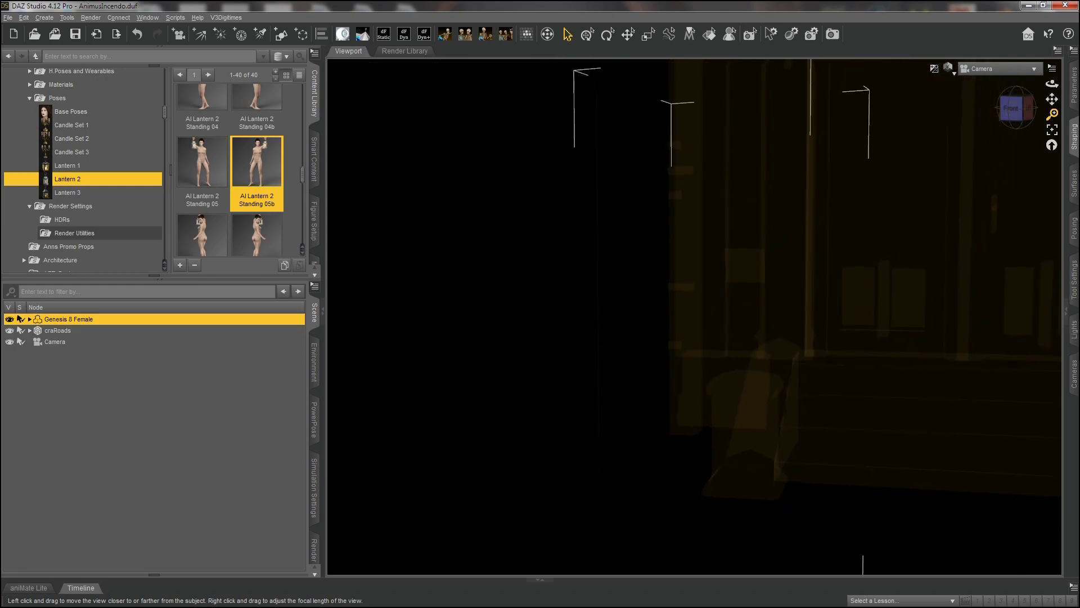
{"action": "left_click_drag", "start_coordinate": [1052, 84], "coordinate": [1074, 84]}
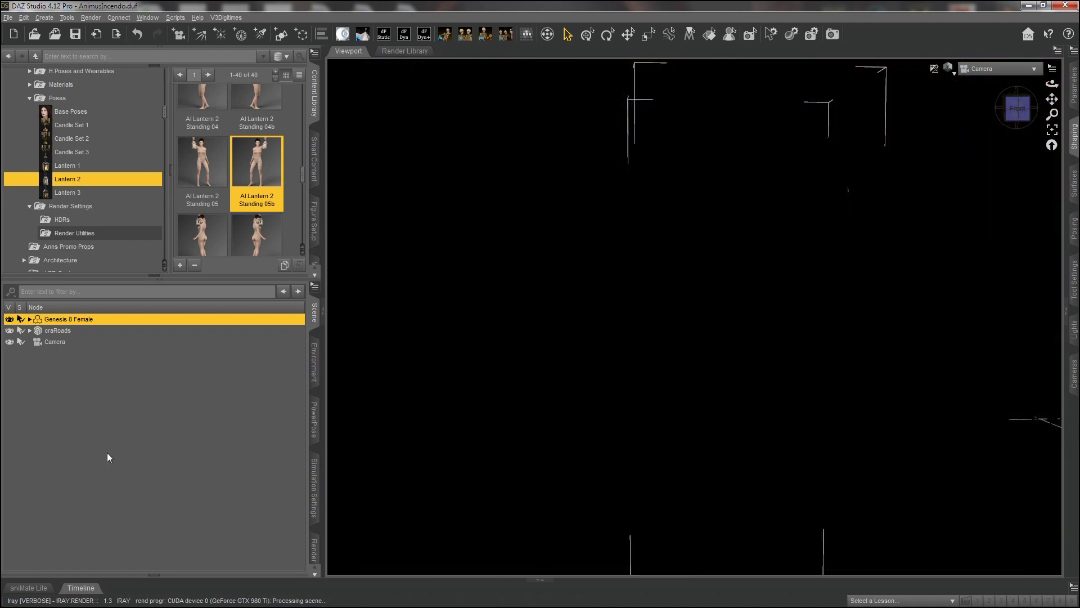
{"action": "left_click", "coordinate": [107, 453]}
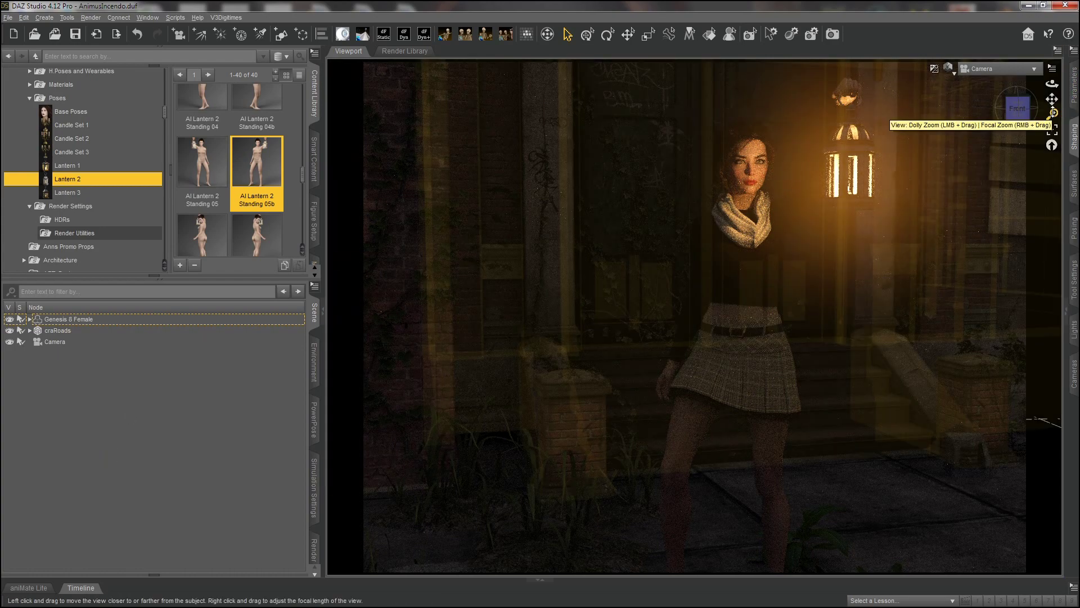
{"action": "mouse_move", "coordinate": [1054, 113]}
{"action": "left_mouse_down"}
{"action": "mouse_move", "coordinate": [1053, 123]}
{"action": "mouse_move", "coordinate": [1058, 105]}
{"action": "left_mouse_up"}
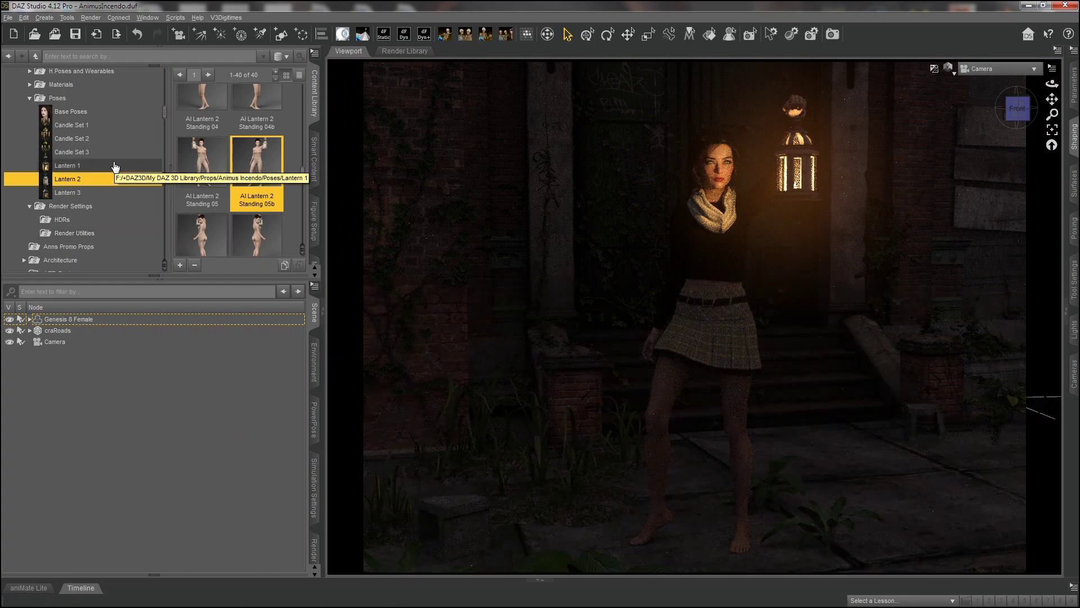
Open the Render Utilities presets and try AI RS3 Bloom Setting 3, followed by AI RS3 Bloom Setting 4, on the scene.
{"action": "left_click", "coordinate": [56, 232]}
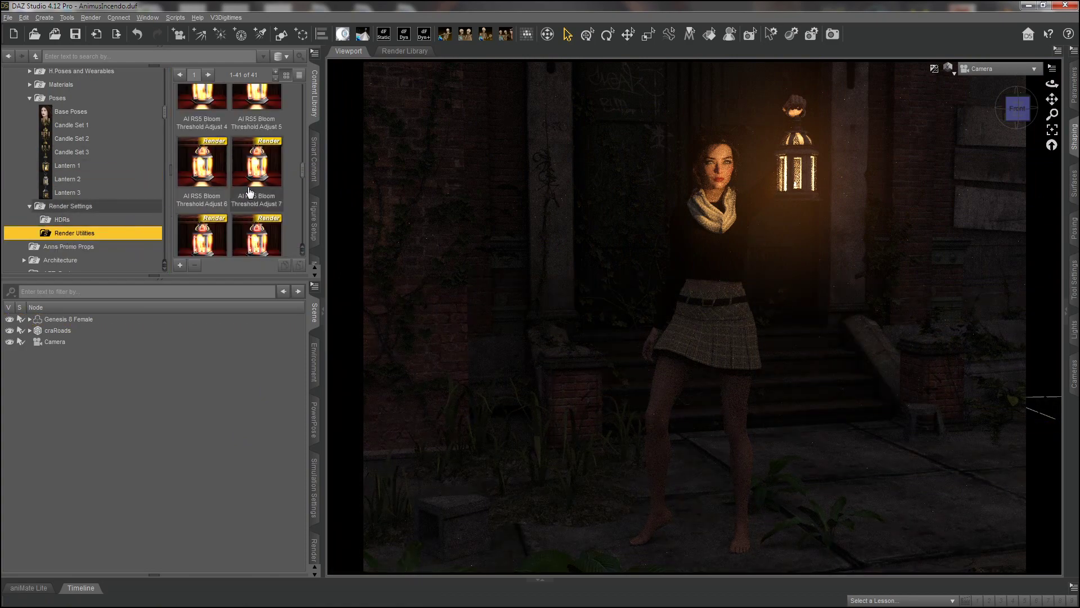
{"action": "scroll", "coordinate": [249, 187], "scroll_direction": "up", "scroll_amount": 10}
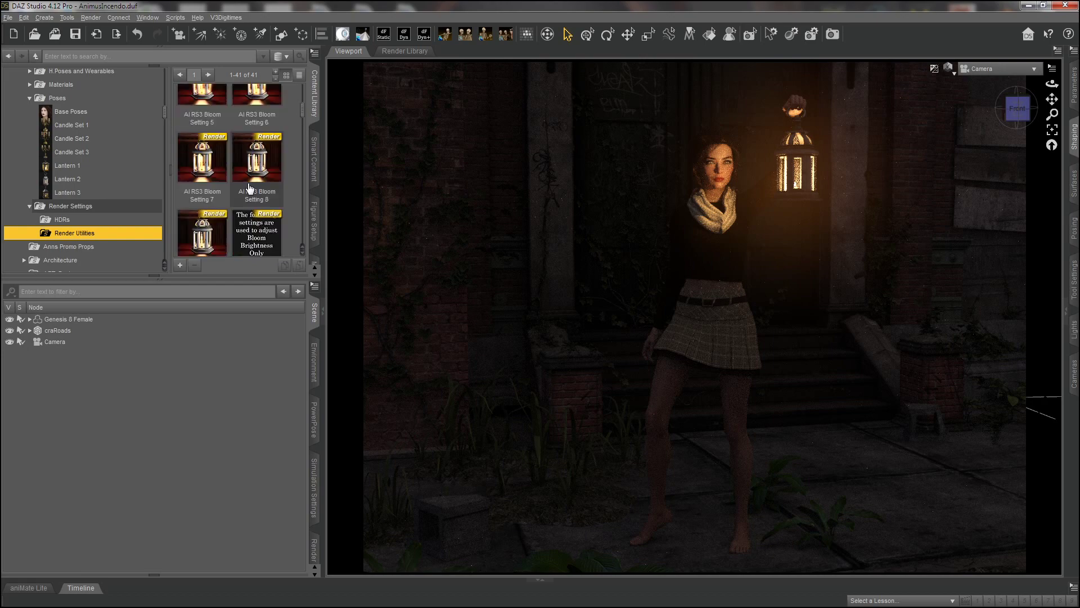
{"action": "left_click", "coordinate": [190, 198]}
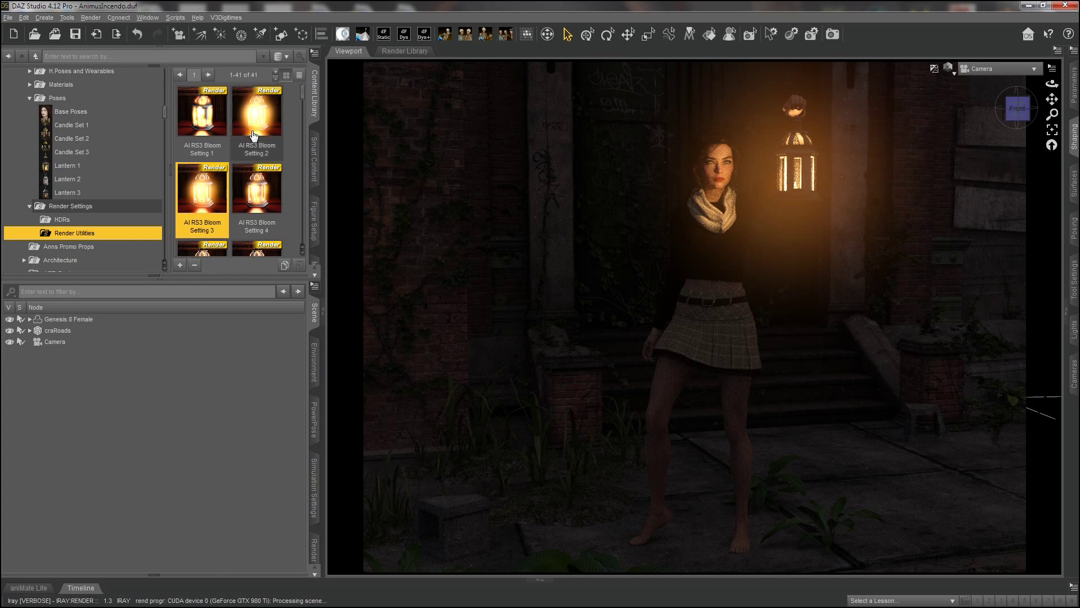
{"action": "left_click", "coordinate": [256, 192]}
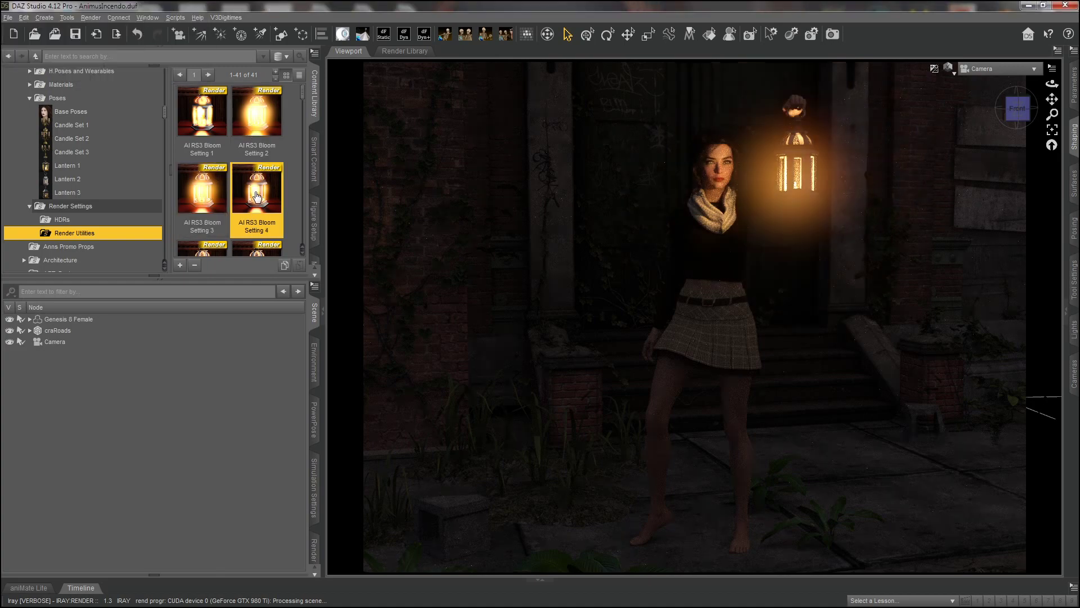
Apply the AI RS4 Bloom Brightness 2 render preset and select Genesis 8 Female.
{"action": "scroll", "coordinate": [254, 191], "scroll_direction": "down", "scroll_amount": 3}
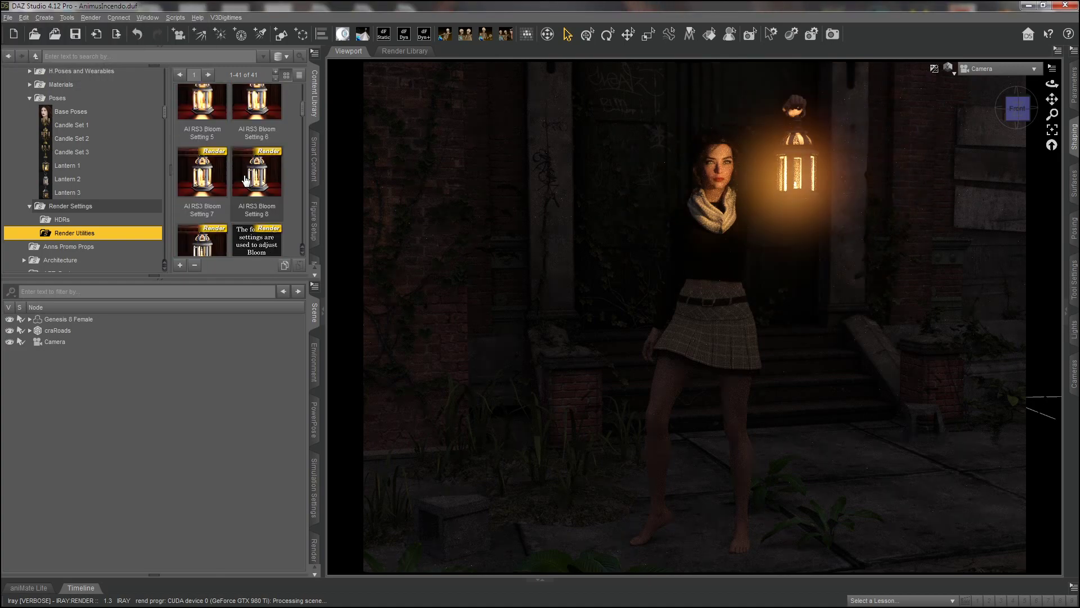
{"action": "scroll", "coordinate": [207, 114], "scroll_direction": "up", "scroll_amount": 3}
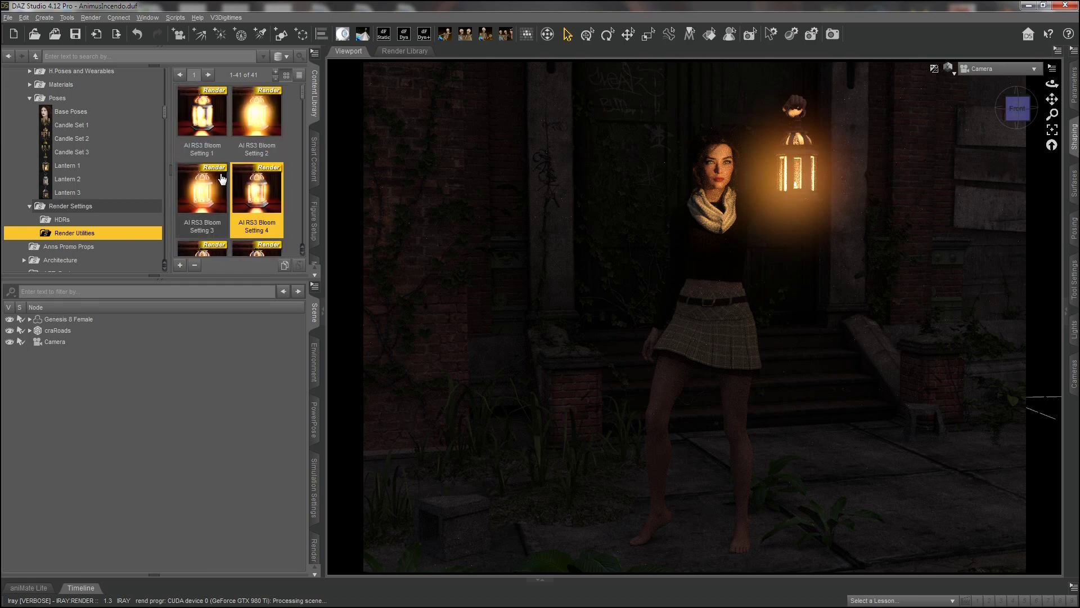
{"action": "scroll", "coordinate": [224, 171], "scroll_direction": "down", "scroll_amount": 6}
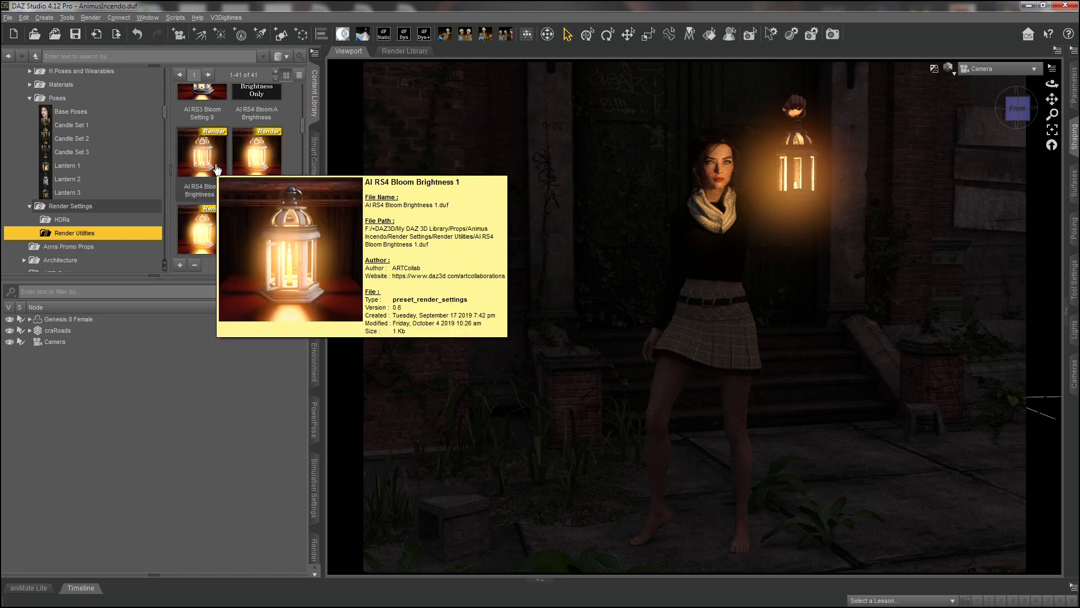
{"action": "mouse_move", "coordinate": [250, 162]}
{"action": "double_click", "coordinate": [250, 162]}
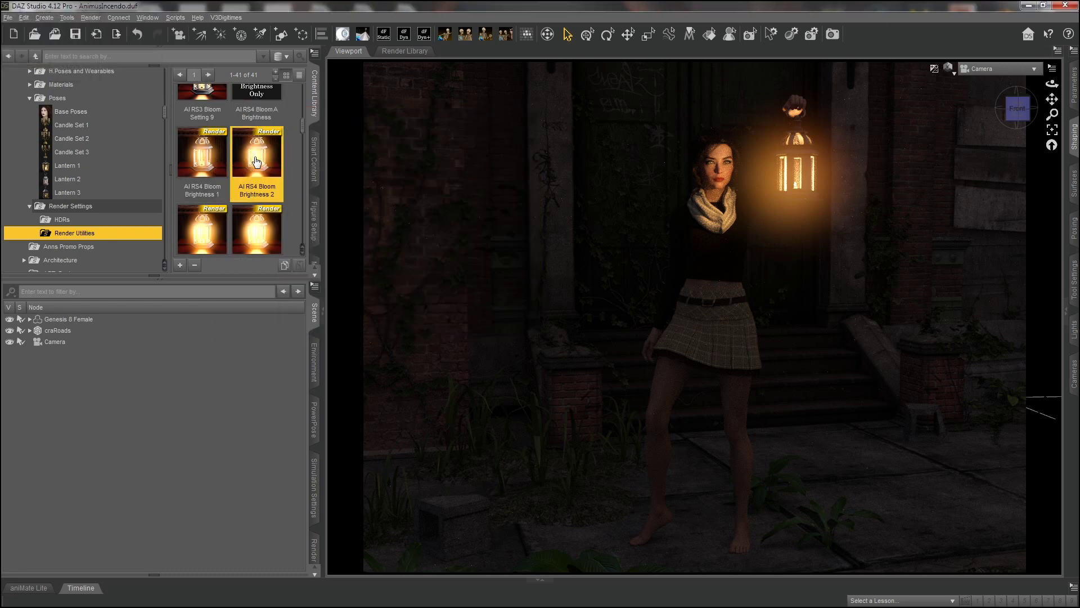
{"action": "left_click", "coordinate": [48, 320]}
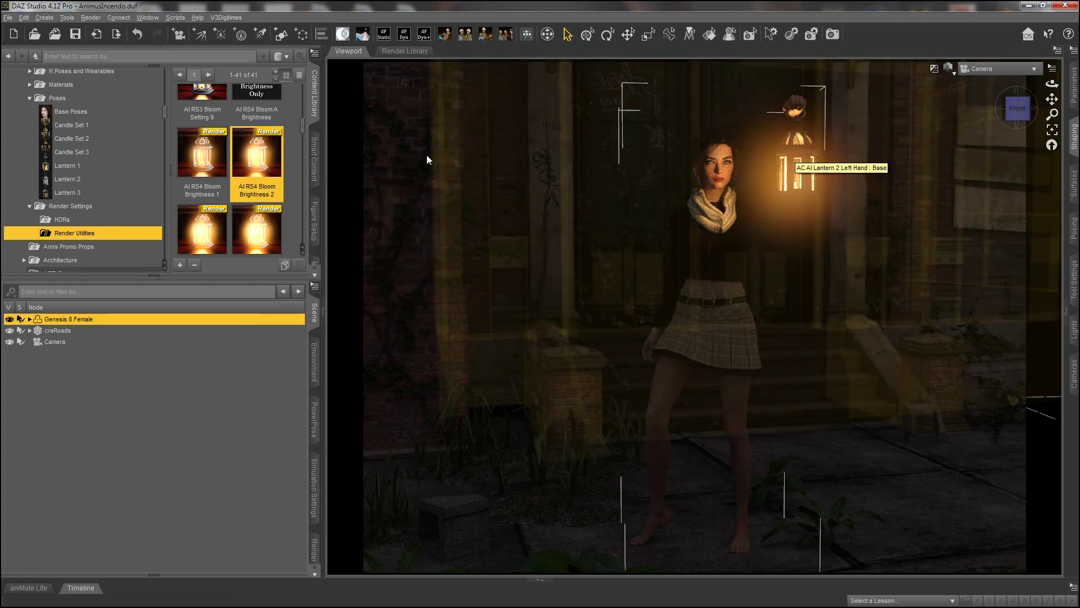
{"action": "double_click", "coordinate": [275, 149]}
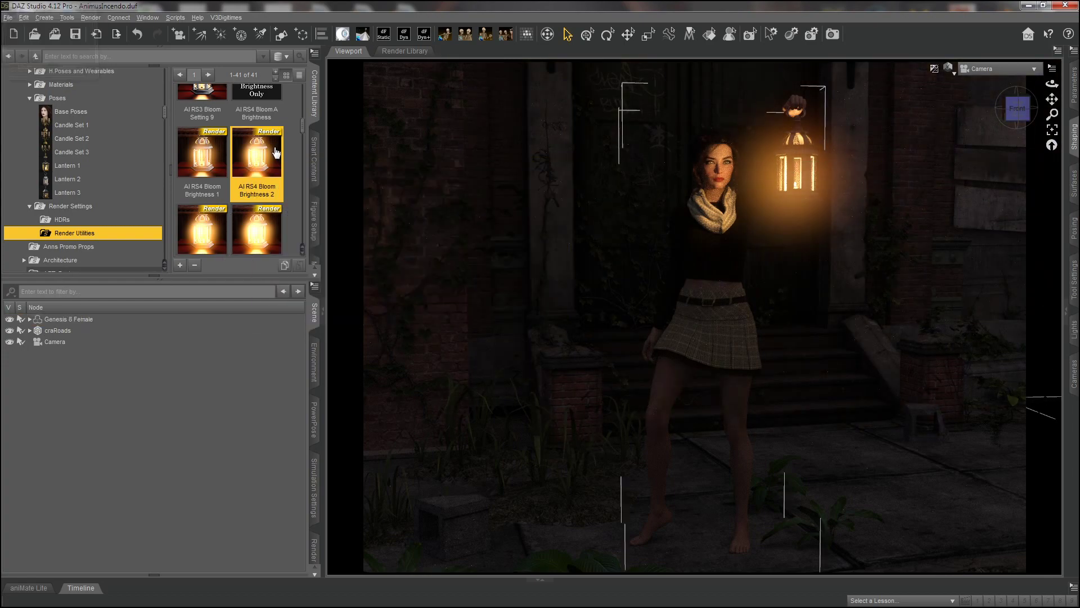
Step the lantern's glow up through the AI RS4 Bloom Brightness 3, 4 and 6 presets.
{"action": "double_click", "coordinate": [204, 233]}
{"action": "double_click", "coordinate": [257, 233]}
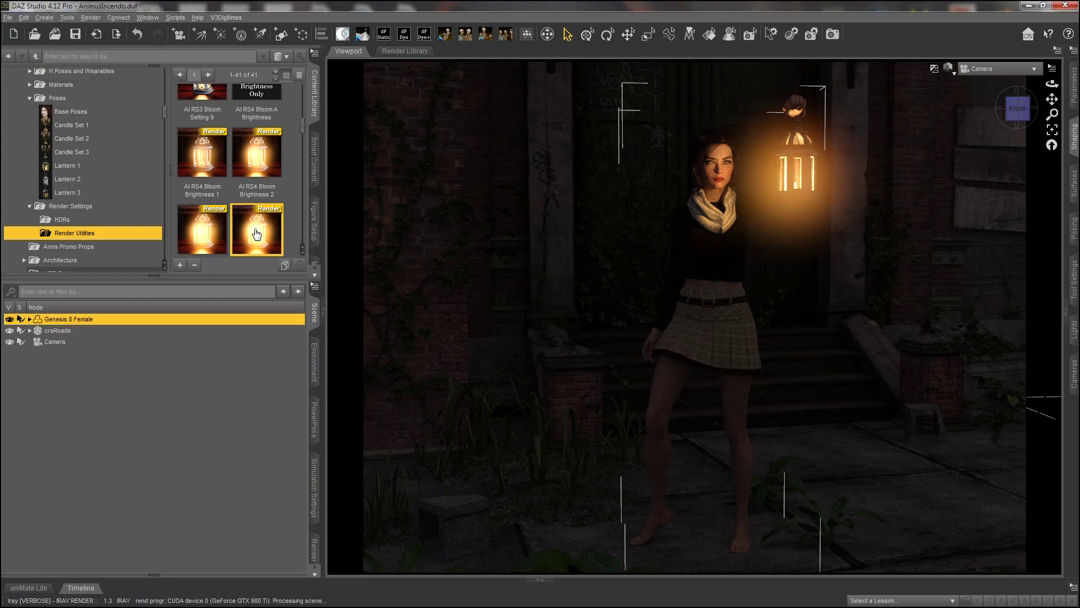
{"action": "scroll", "coordinate": [254, 214], "scroll_direction": "down", "scroll_amount": 3}
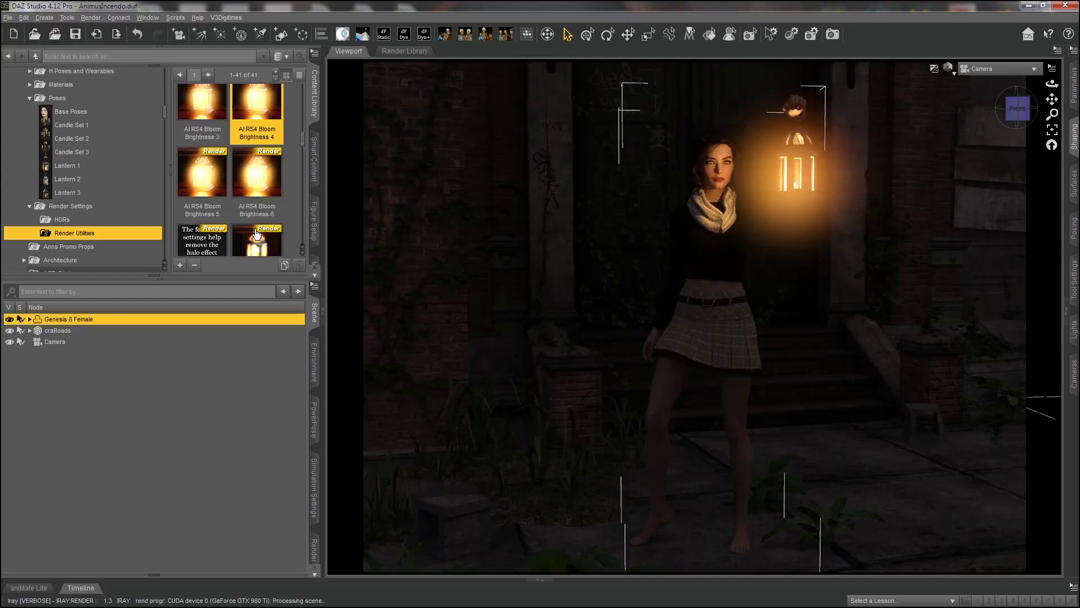
{"action": "double_click", "coordinate": [245, 150]}
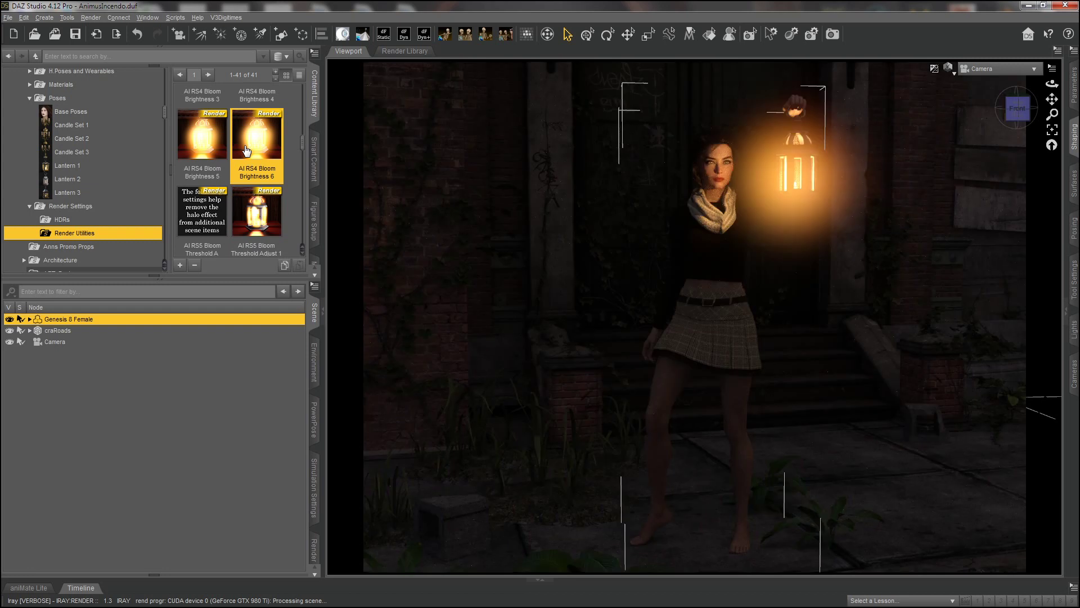
Reduce the glow with AI RS4 Bloom Brightness 1, followed by AI RS4 Bloom Brightness 3 for comparison.
{"action": "scroll", "coordinate": [245, 149], "scroll_direction": "up", "scroll_amount": 3}
{"action": "double_click", "coordinate": [201, 161]}
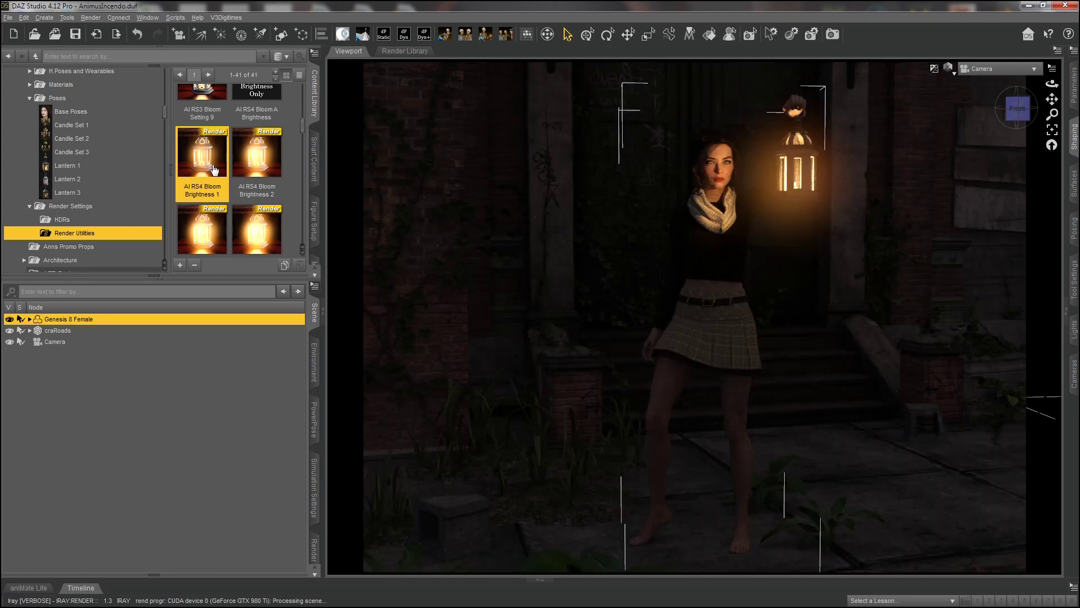
{"action": "double_click", "coordinate": [207, 224]}
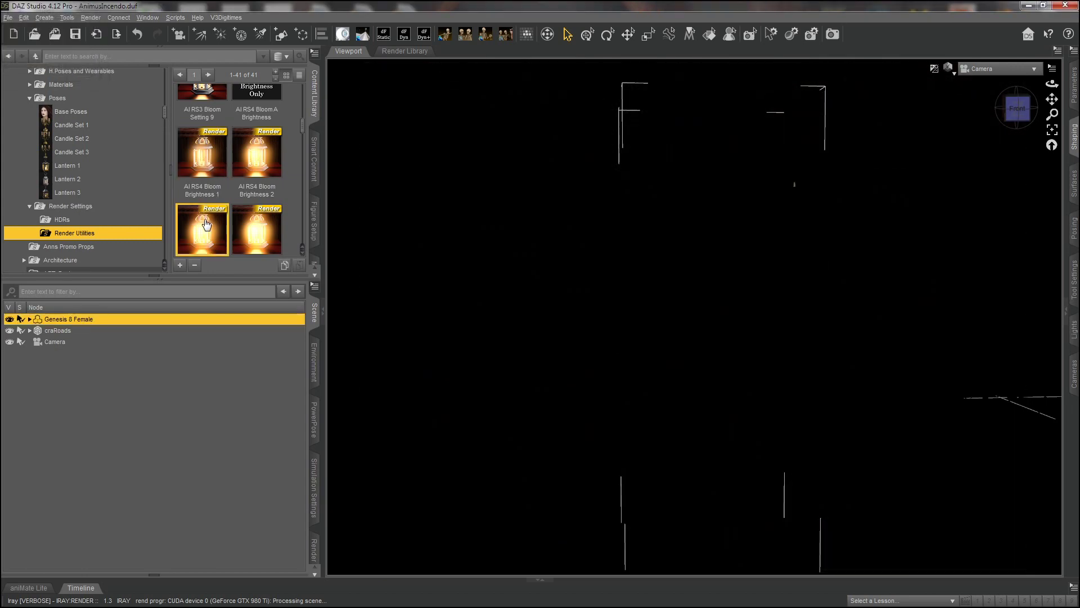
Reapply the AI RS3 Bloom Setting 4 render preset, followed by another bloom preset further down the same set.
{"action": "scroll", "coordinate": [208, 222], "scroll_direction": "down", "scroll_amount": 3}
{"action": "scroll", "coordinate": [229, 180], "scroll_direction": "up", "scroll_amount": 5}
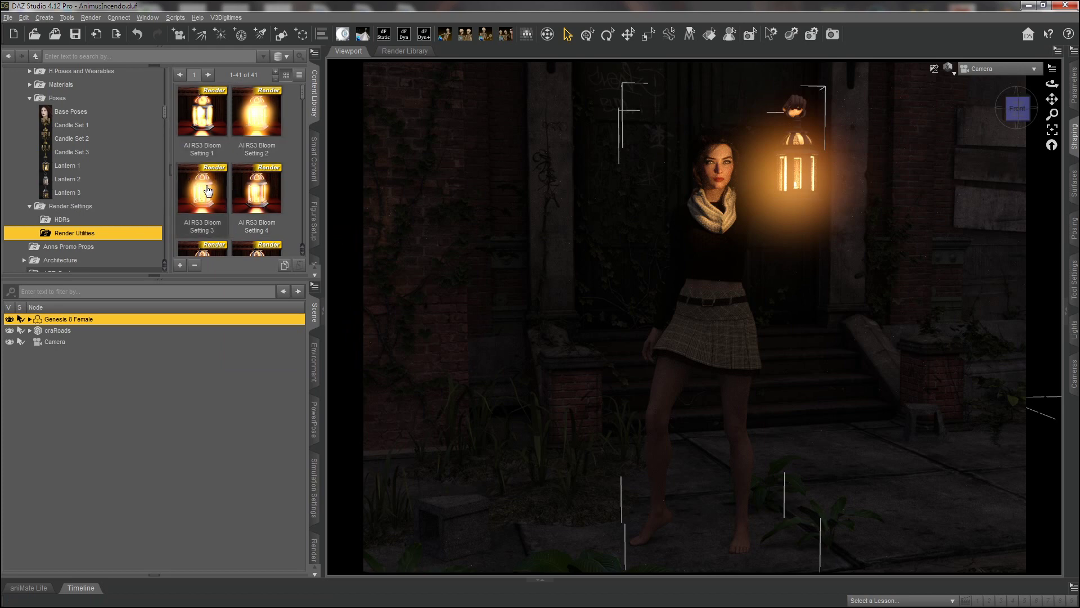
{"action": "double_click", "coordinate": [254, 197]}
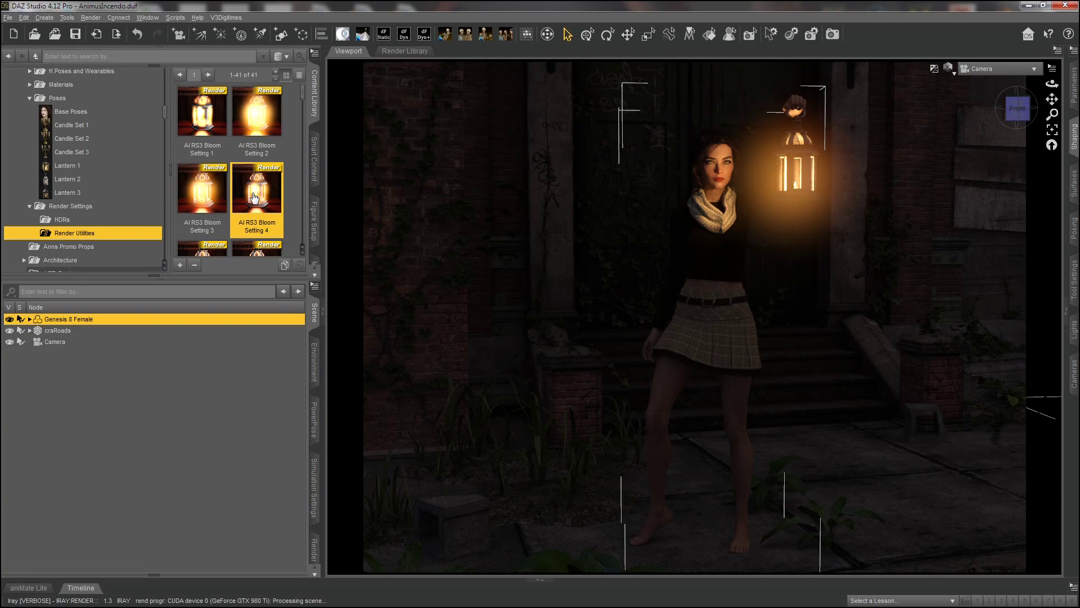
{"action": "scroll", "coordinate": [253, 197], "scroll_direction": "down", "scroll_amount": 3}
{"action": "double_click", "coordinate": [254, 112]}
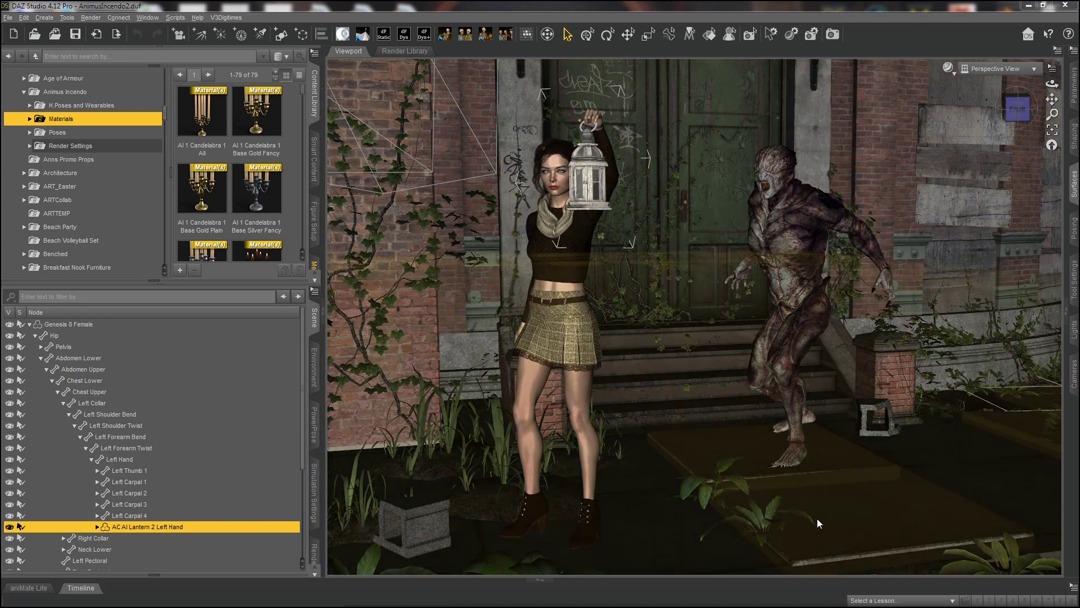
Switch to Chrome to view The Disruptor Alien HD for Genesis 3 Male and Poses for Disruptor Alien HD pages, and return to DAZ Studio.
{"action": "mouse_move", "coordinate": [127, 602]}
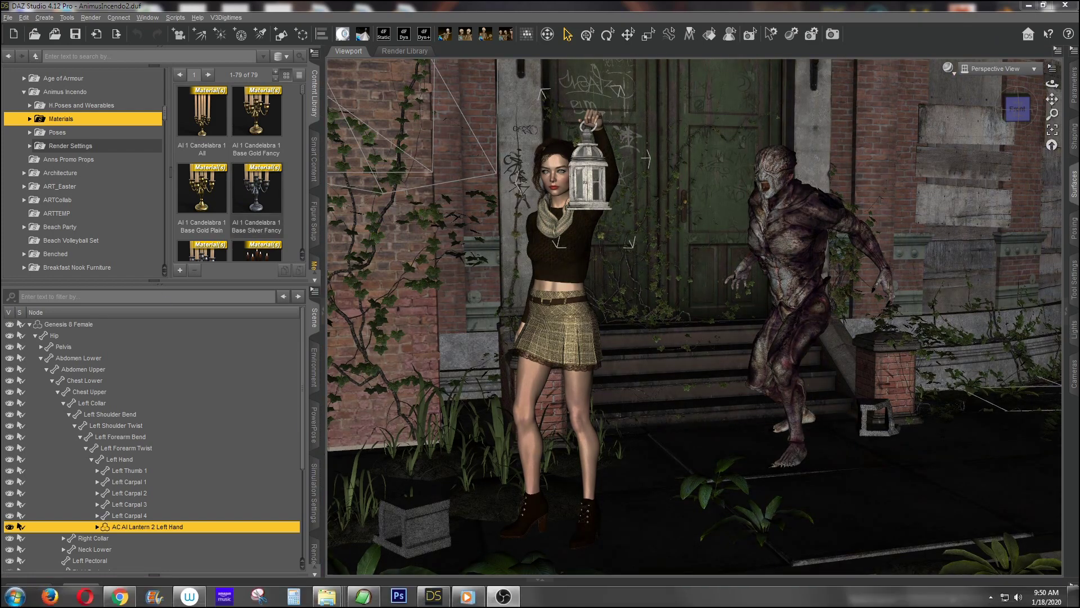
{"action": "left_click", "coordinate": [120, 596]}
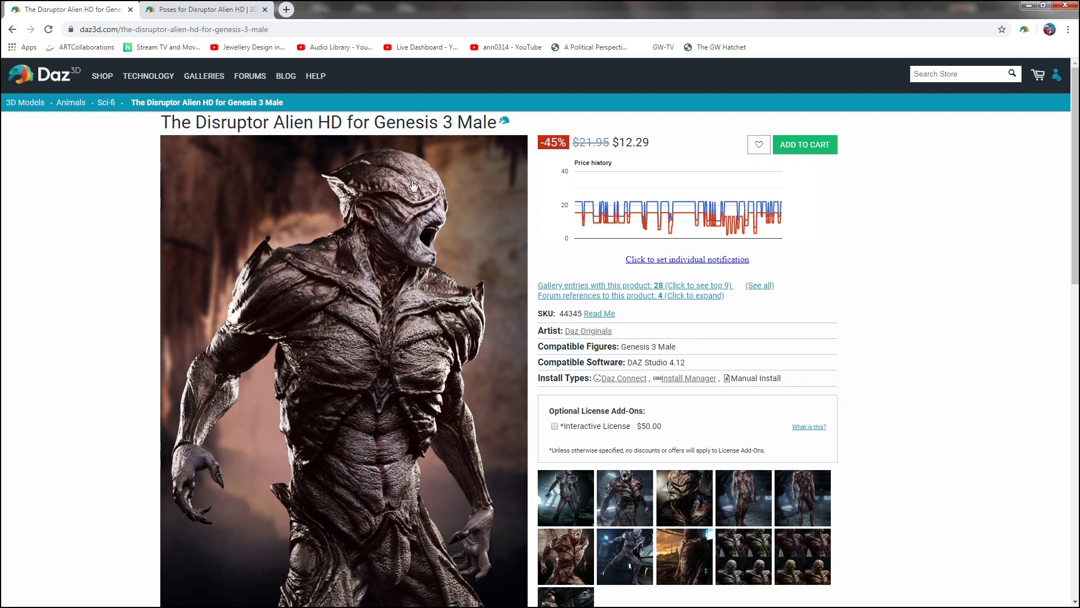
{"action": "left_click", "coordinate": [167, 11]}
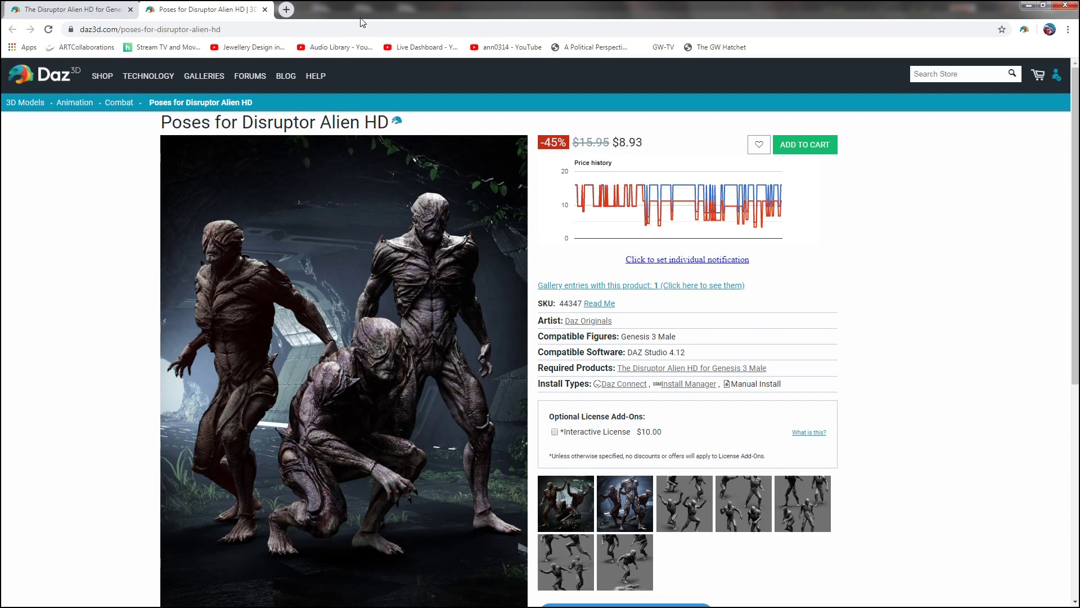
{"action": "left_click", "coordinate": [1027, 9]}
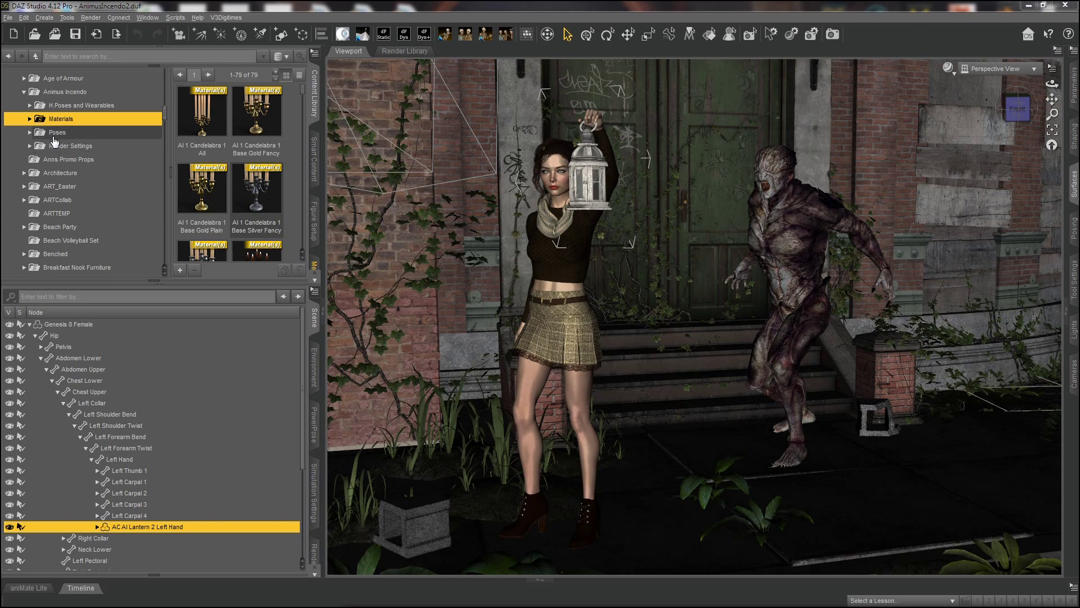
Frame the perspective view on the lantern in the woman's left hand and orbit to its side until the candle shows.
{"action": "left_click", "coordinate": [949, 71]}
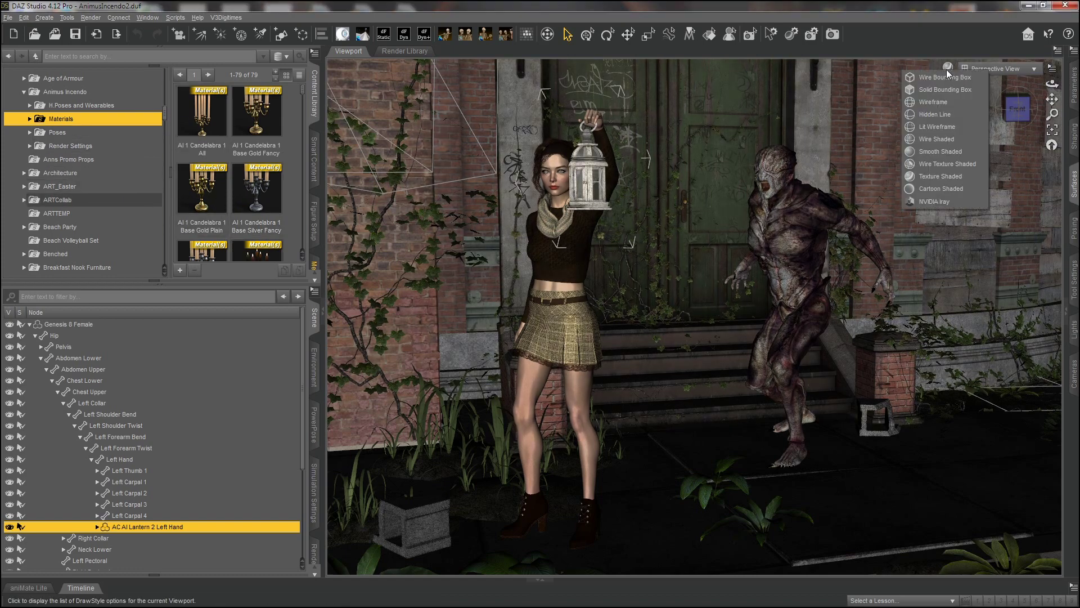
{"action": "left_click", "coordinate": [912, 7]}
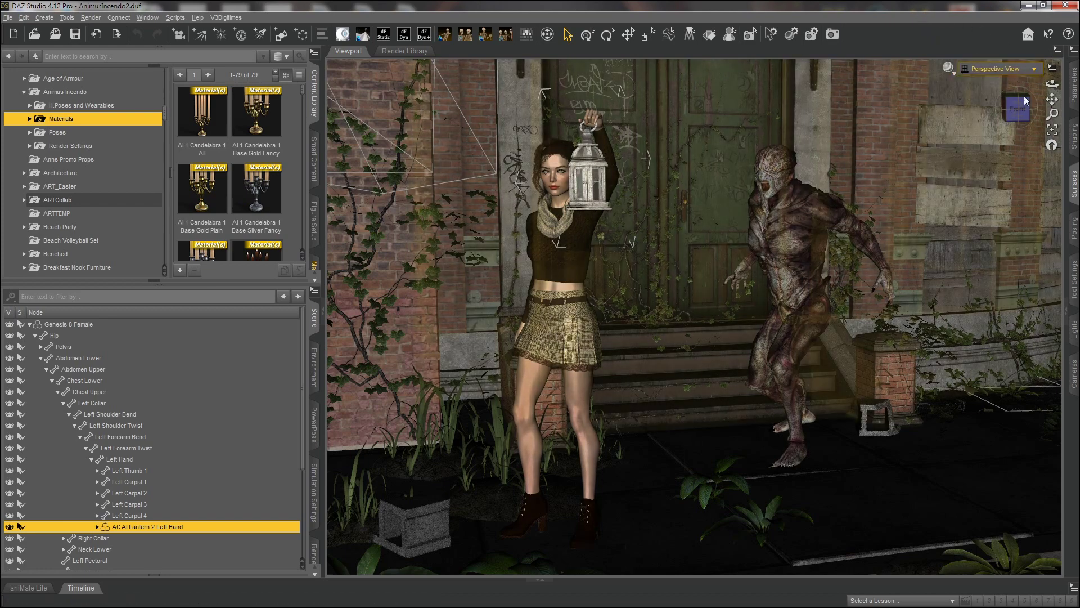
{"action": "left_click", "coordinate": [1056, 133]}
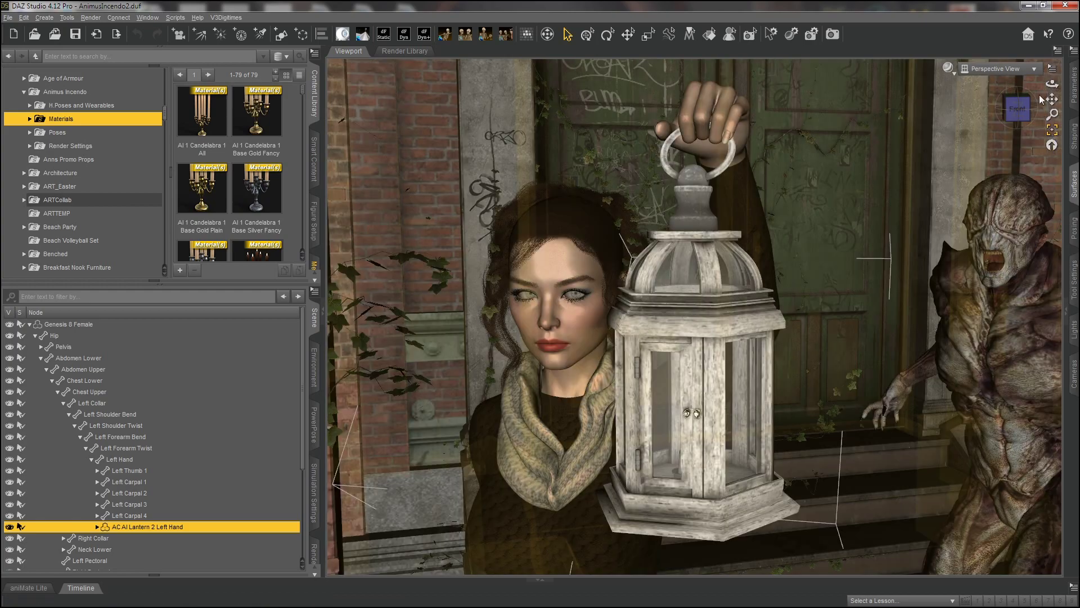
{"action": "left_click_drag", "start_coordinate": [1052, 84], "coordinate": [957, 85]}
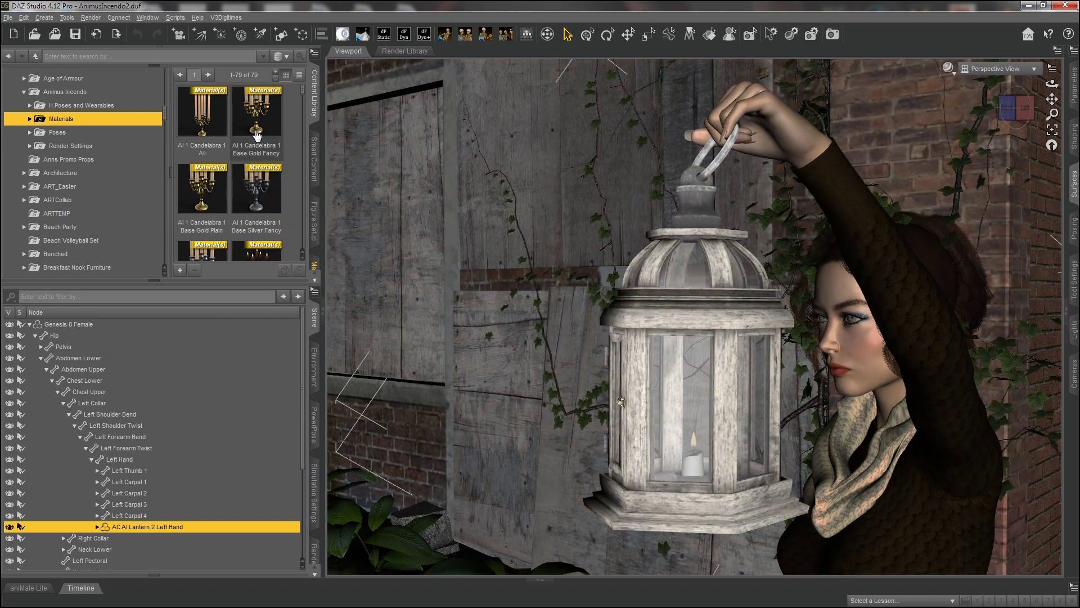
Try the AI 1 Lantern 2 X Candle Black material on the held lantern, and replace it with AI 1 Lantern 2 X Candle Purple.
{"action": "left_click_drag", "start_coordinate": [303, 96], "coordinate": [302, 101]}
{"action": "scroll", "coordinate": [217, 145], "scroll_direction": "down", "scroll_amount": 1}
{"action": "left_click_drag", "start_coordinate": [208, 143], "coordinate": [700, 183]}
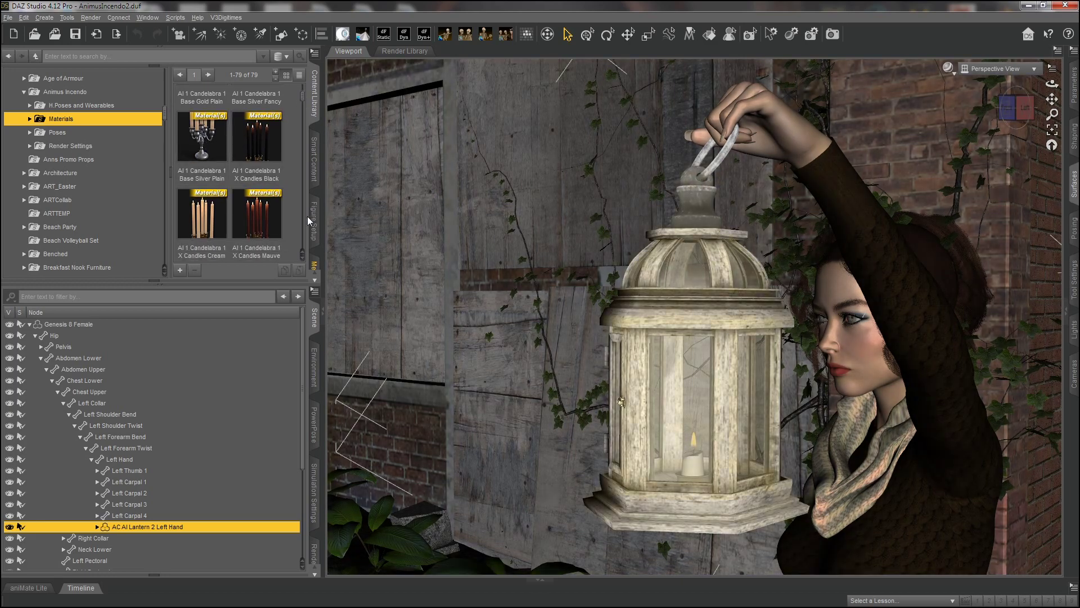
{"action": "scroll", "coordinate": [303, 104], "scroll_direction": "down", "scroll_amount": 8}
{"action": "left_click_drag", "start_coordinate": [303, 104], "coordinate": [303, 115]}
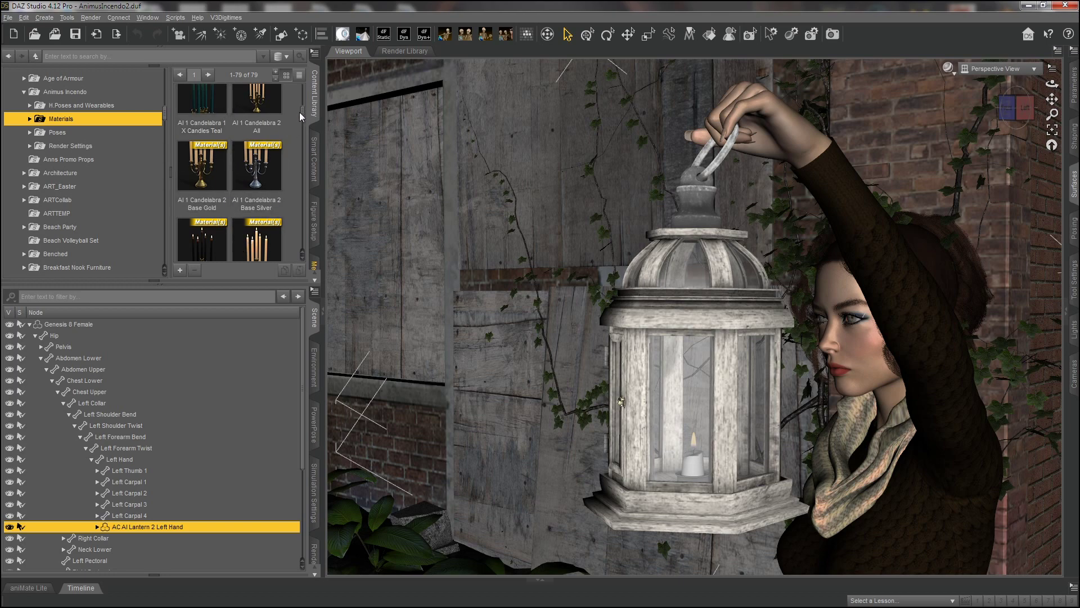
{"action": "left_click_drag", "start_coordinate": [303, 113], "coordinate": [298, 217]}
{"action": "double_click", "coordinate": [256, 208]}
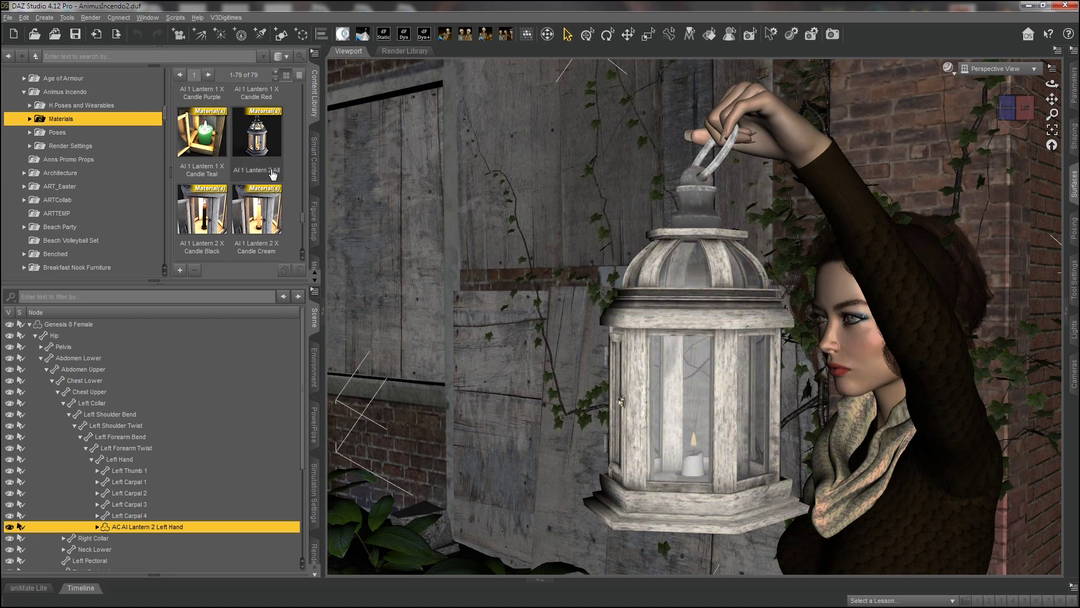
{"action": "double_click", "coordinate": [216, 223]}
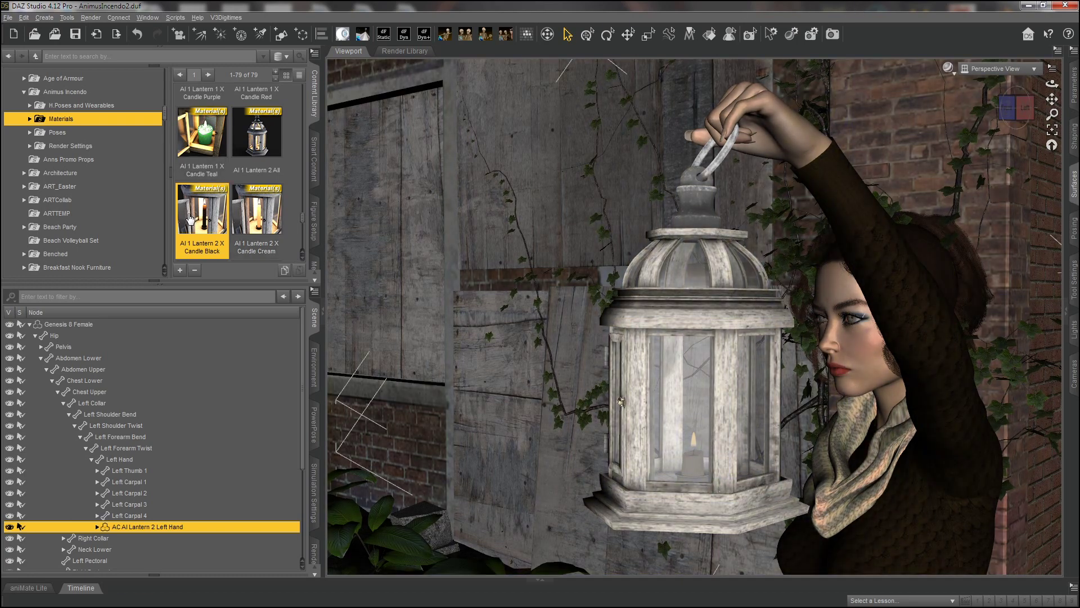
{"action": "left_click_drag", "start_coordinate": [303, 222], "coordinate": [305, 225]}
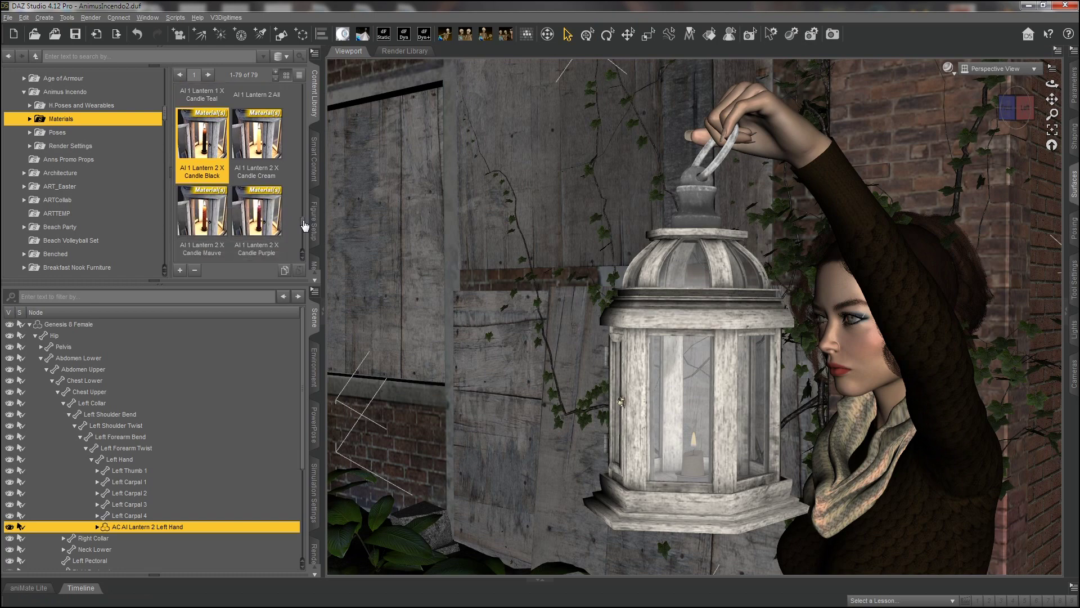
{"action": "double_click", "coordinate": [270, 219]}
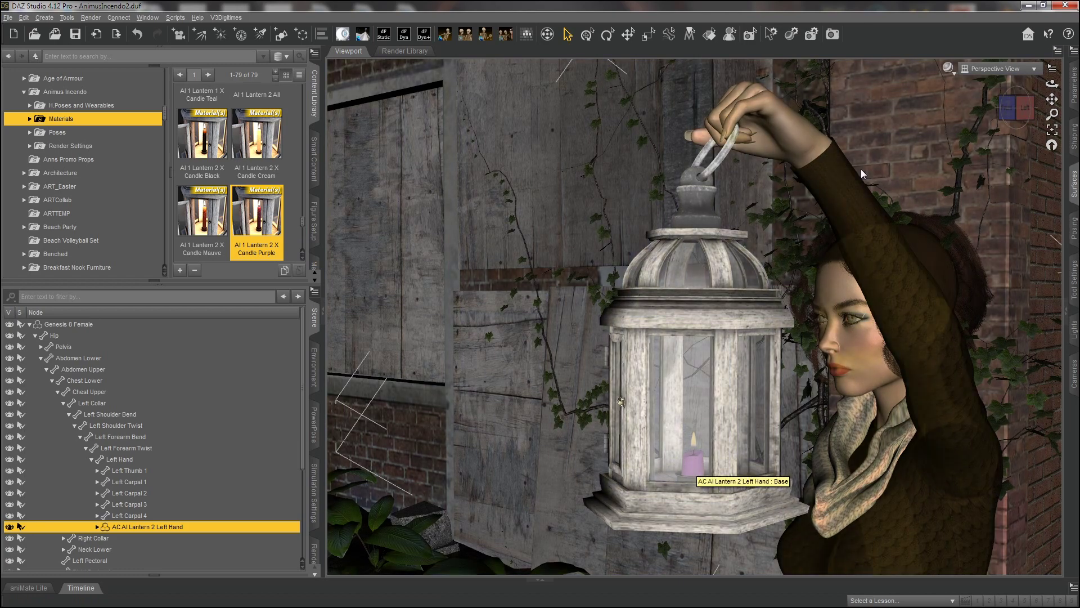
Open the Candle Extras folder of the Animus Incendo materials and browse to its first presets.
{"action": "left_click", "coordinate": [29, 119]}
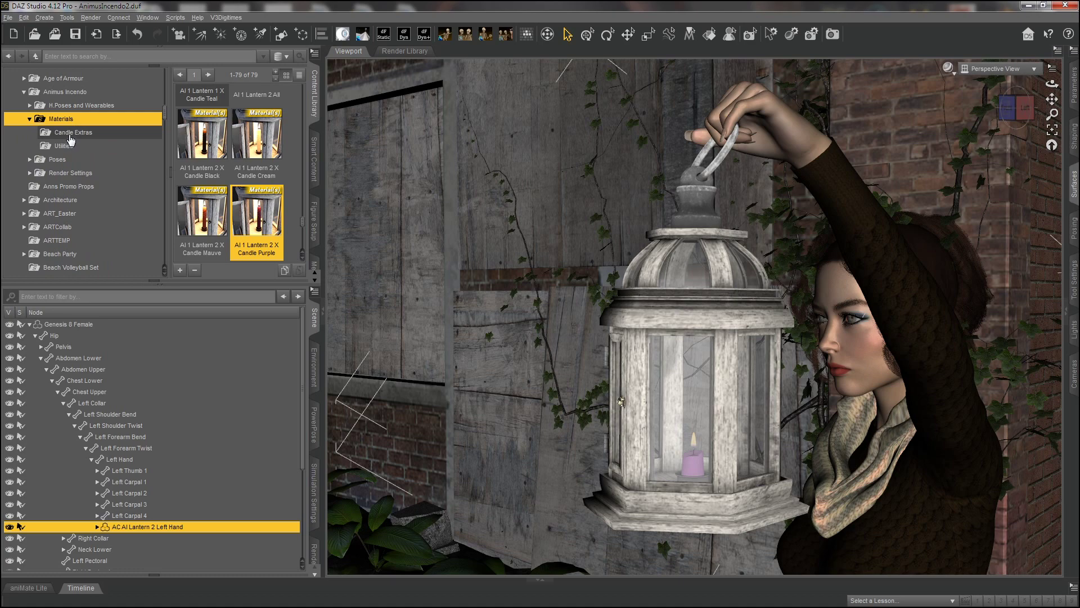
{"action": "left_click", "coordinate": [71, 138]}
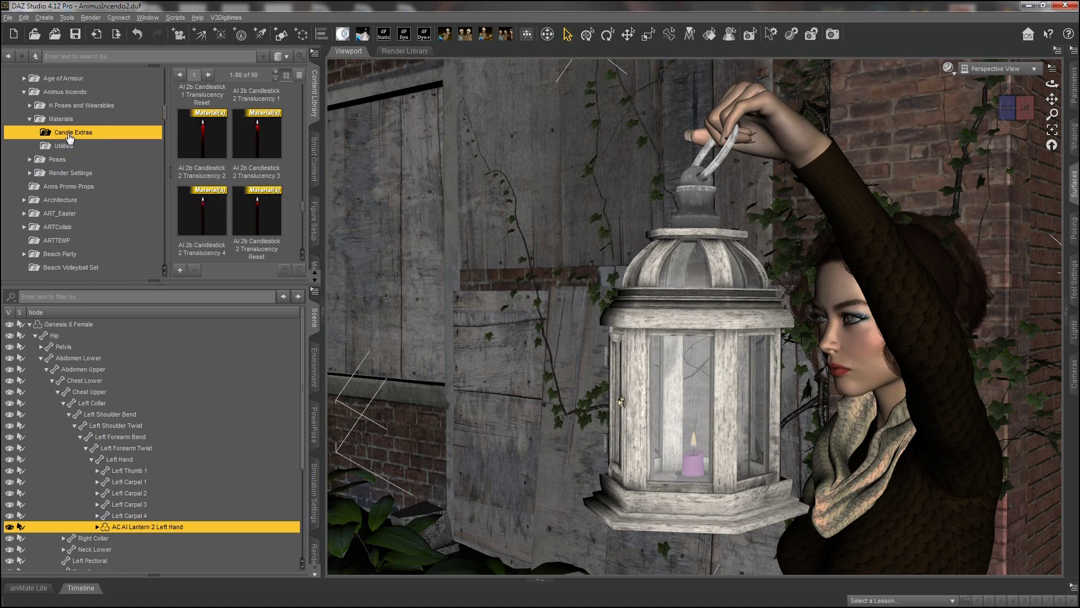
{"action": "left_click_drag", "start_coordinate": [304, 213], "coordinate": [231, 99]}
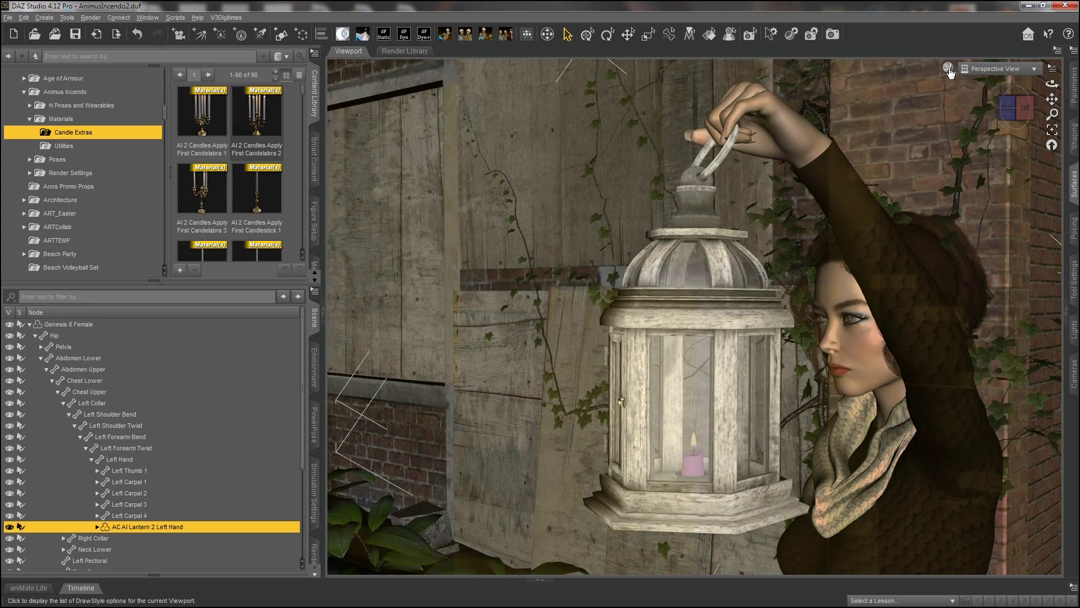
Switch the perspective viewport's draw style to NVIDIA Iray.
{"action": "left_click", "coordinate": [949, 71]}
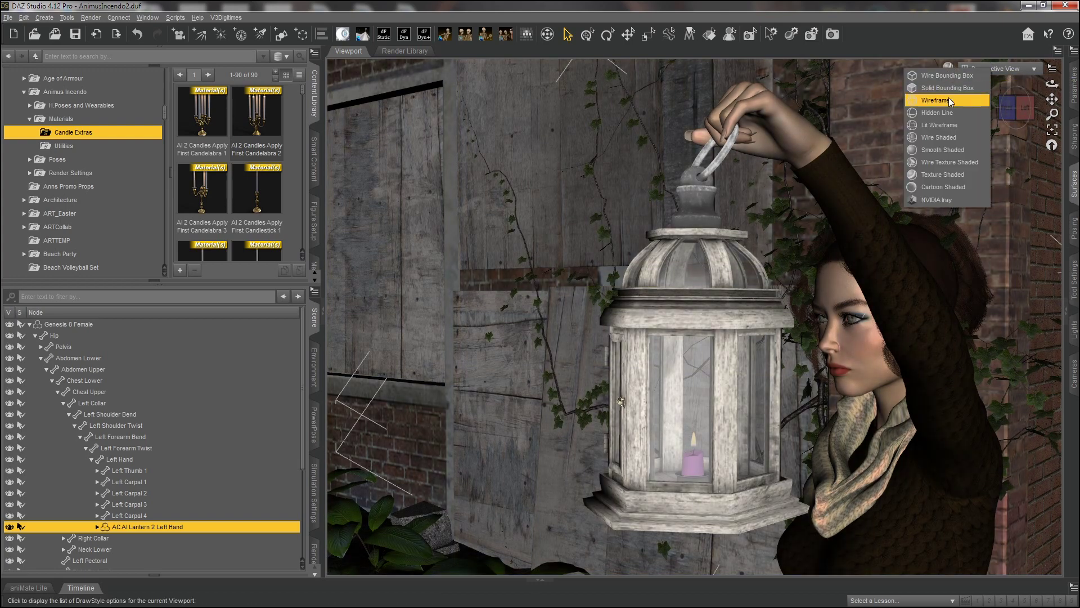
{"action": "left_click", "coordinate": [943, 198]}
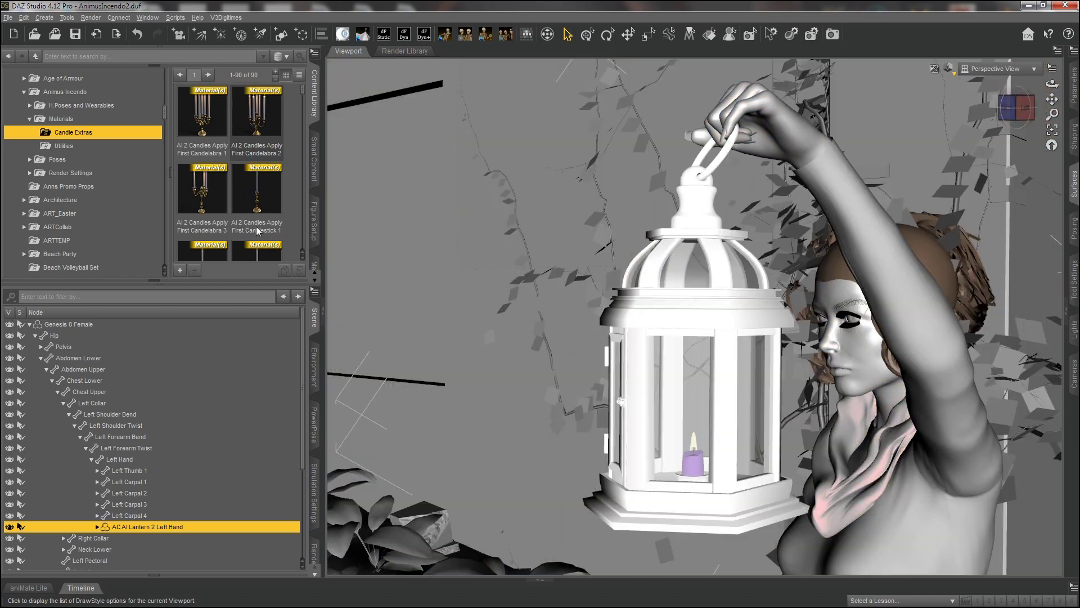
{"action": "double_click", "coordinate": [256, 229]}
{"action": "mouse_move", "coordinate": [256, 230]}
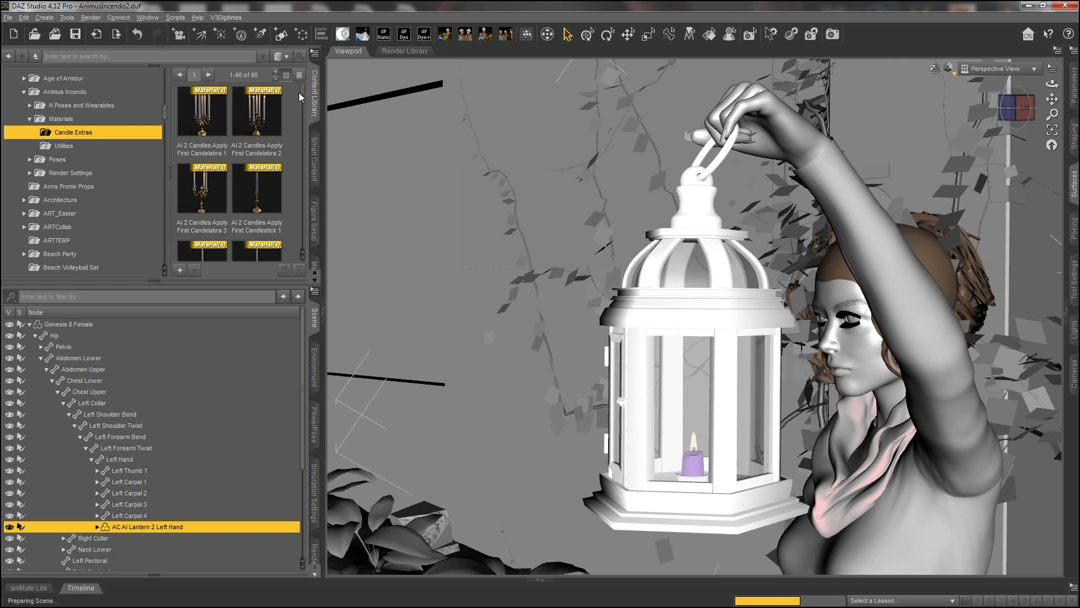
Find and select the AI 2 Candles Apply First Lantern 2 preset in the Candle Extras materials folder.
{"action": "left_click", "coordinate": [63, 119]}
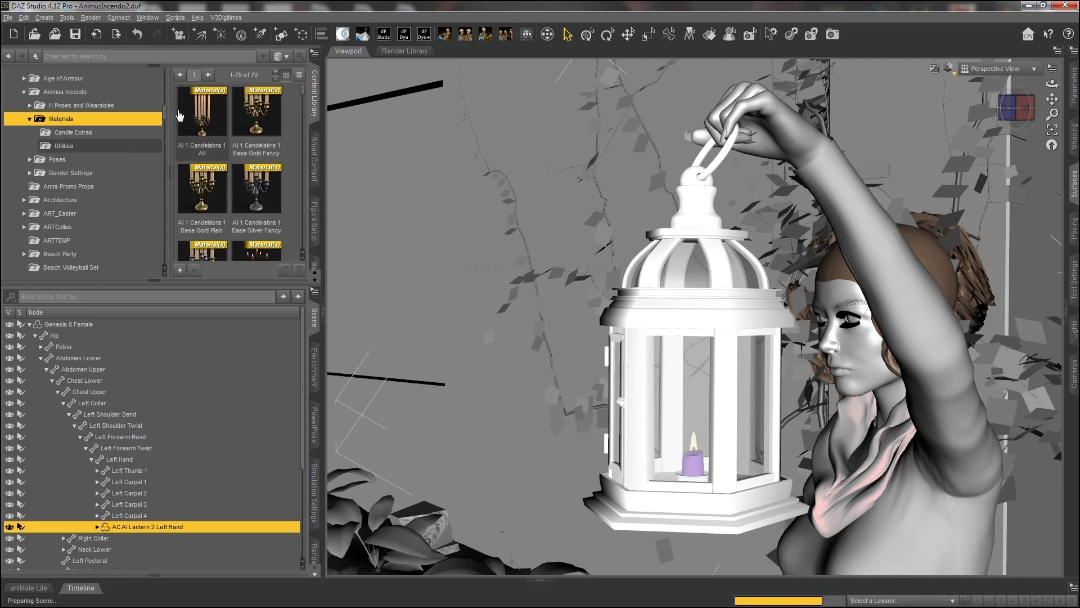
{"action": "left_click", "coordinate": [84, 135]}
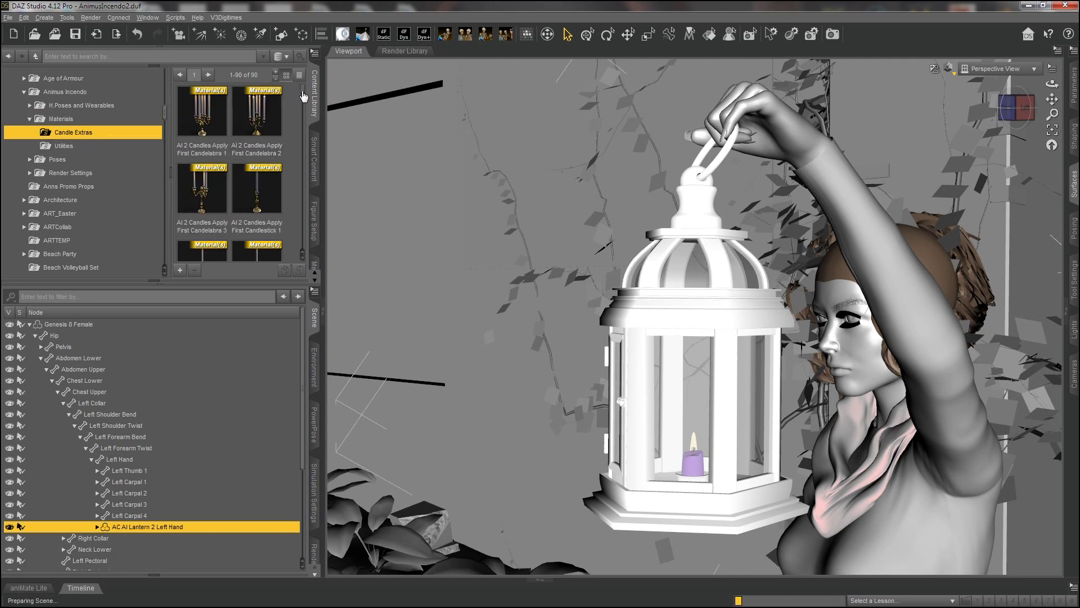
{"action": "scroll", "coordinate": [303, 95], "scroll_direction": "down", "scroll_amount": 1}
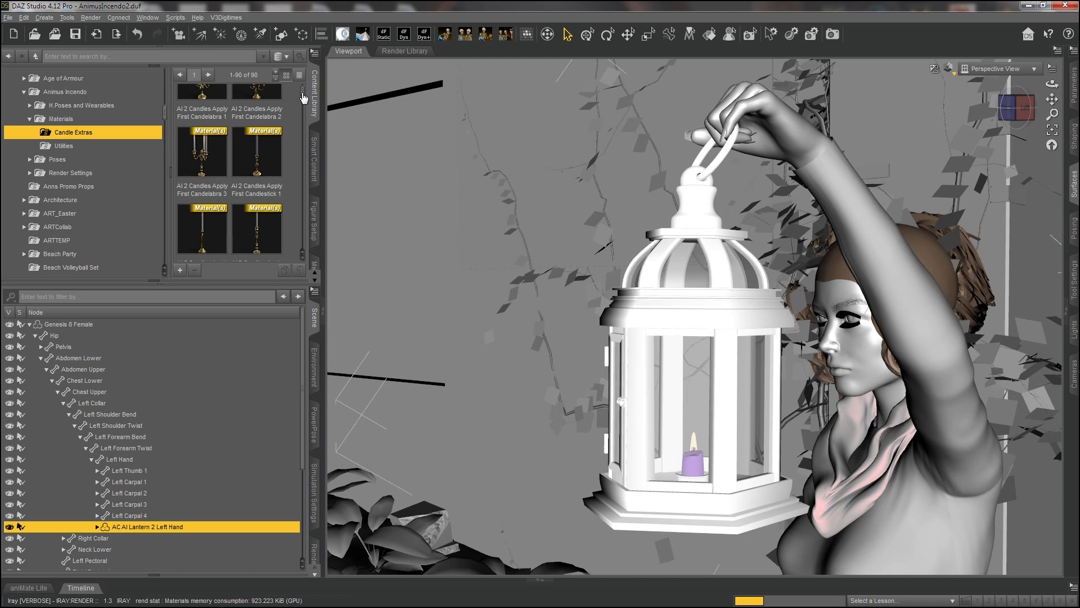
{"action": "scroll", "coordinate": [303, 96], "scroll_direction": "down", "scroll_amount": 5}
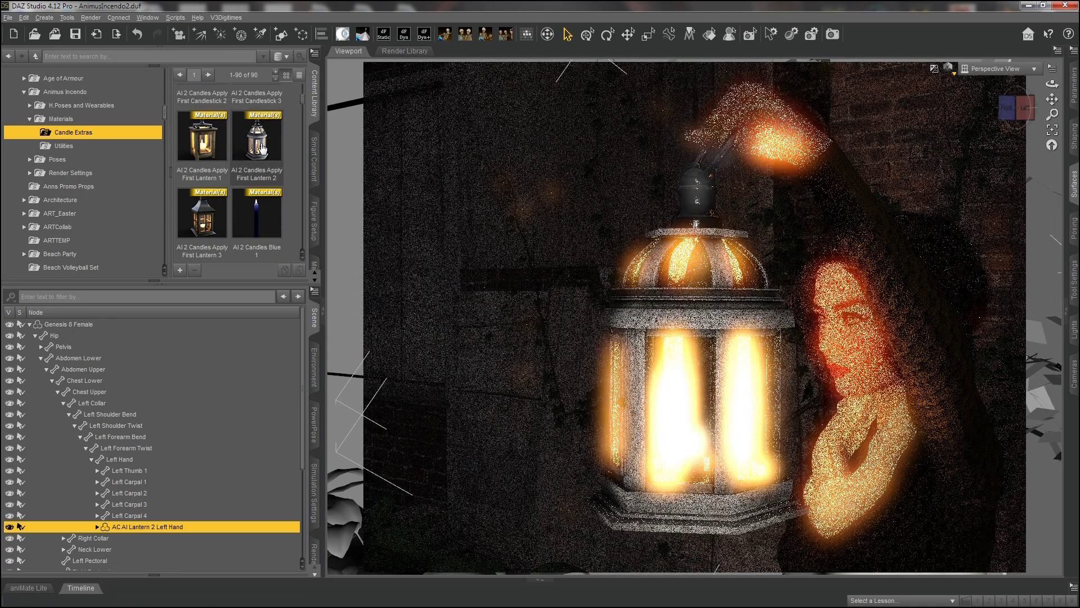
{"action": "left_click", "coordinate": [264, 148]}
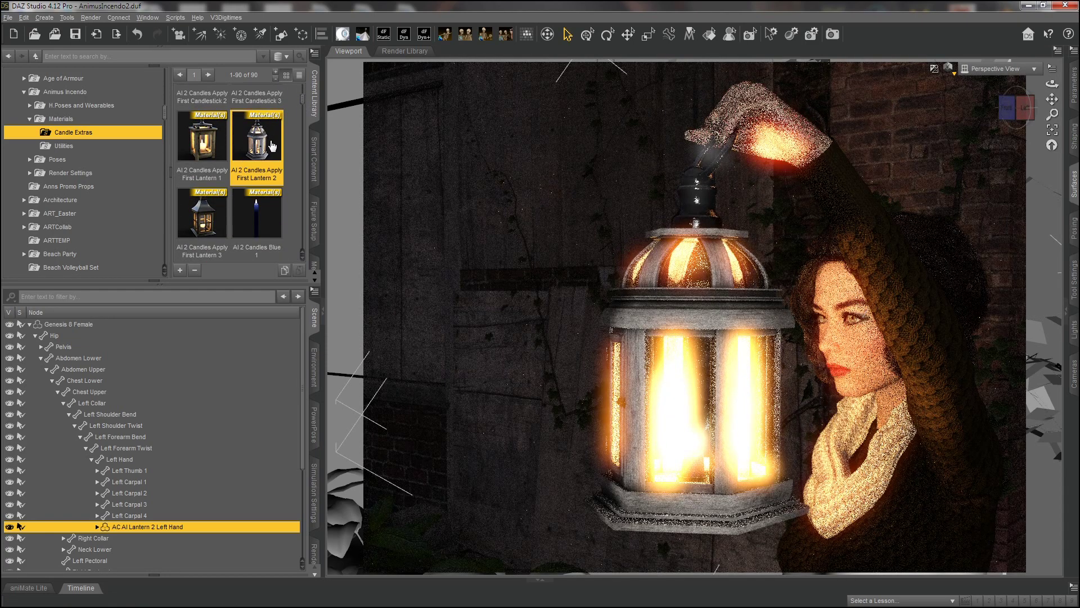
{"action": "mouse_move", "coordinate": [260, 149]}
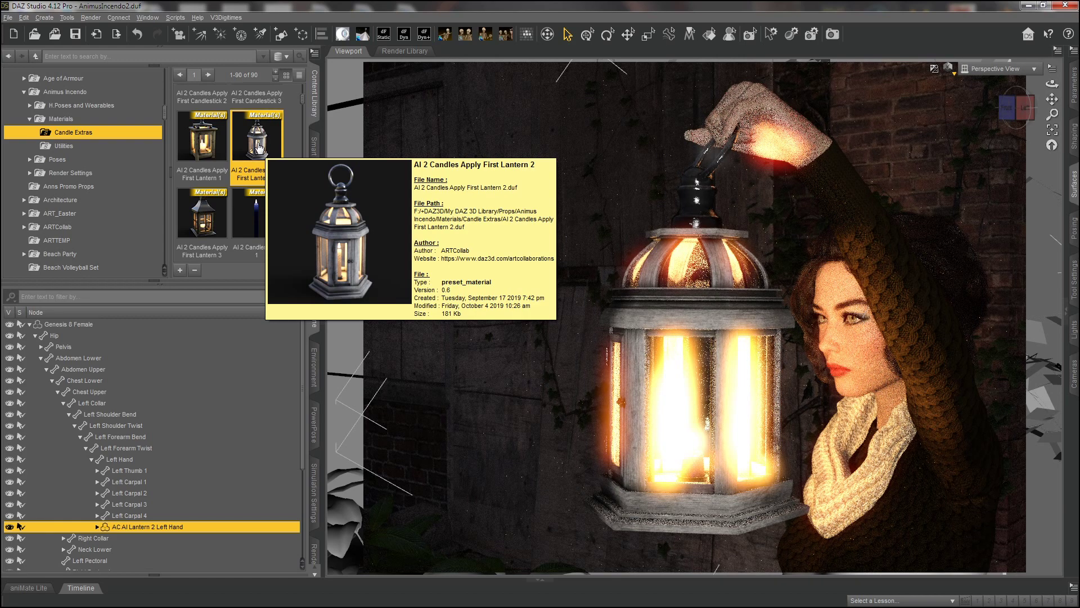
Turn off Bloom Filter Enable in the Bloom subgroup of the Filtering render settings.
{"action": "left_click", "coordinate": [315, 555]}
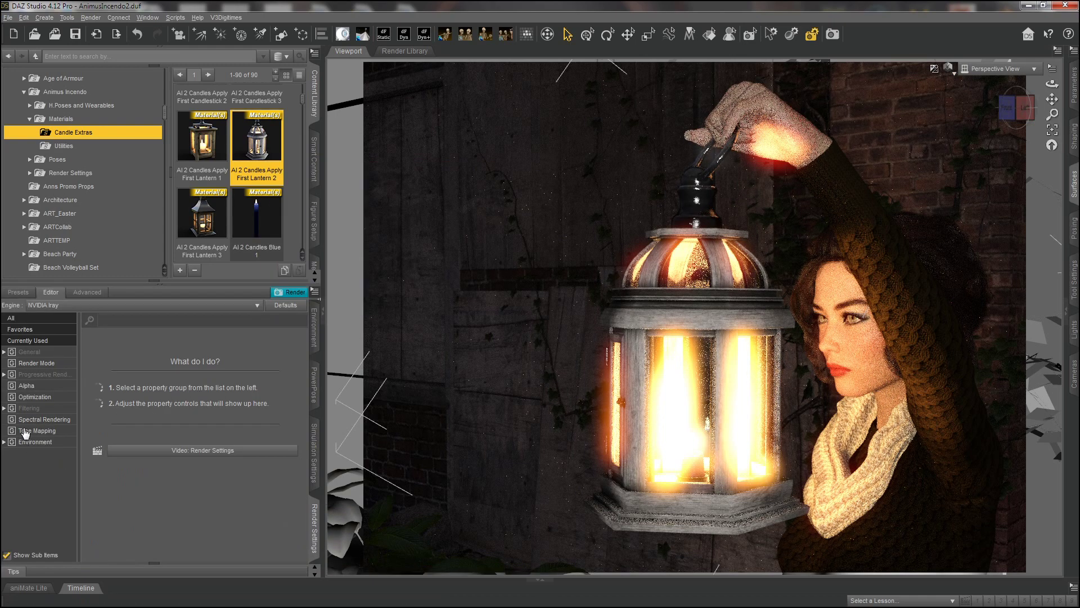
{"action": "left_click", "coordinate": [26, 409]}
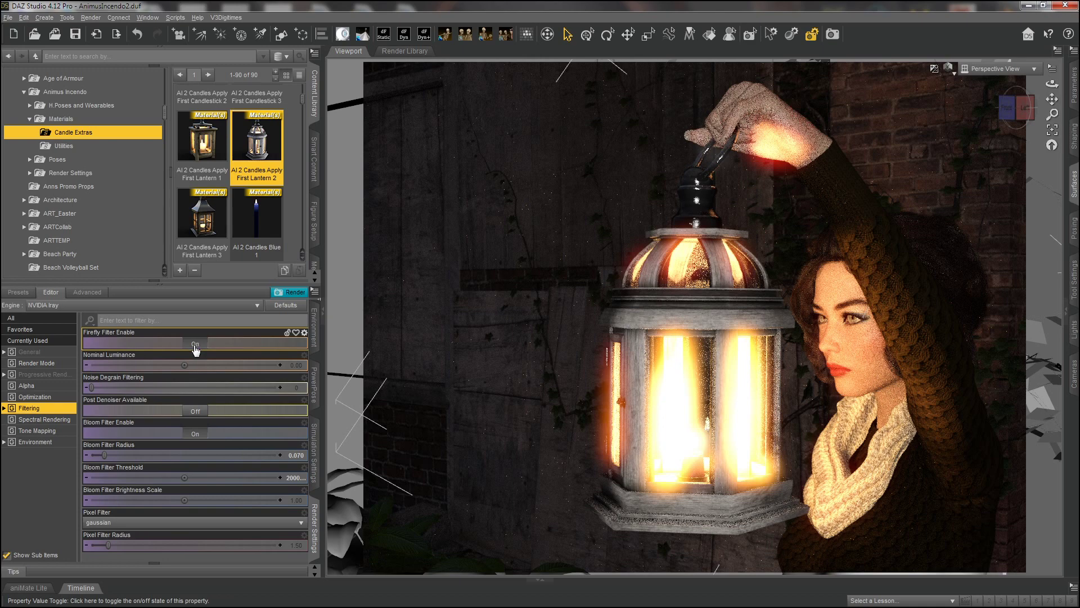
{"action": "left_click", "coordinate": [4, 409]}
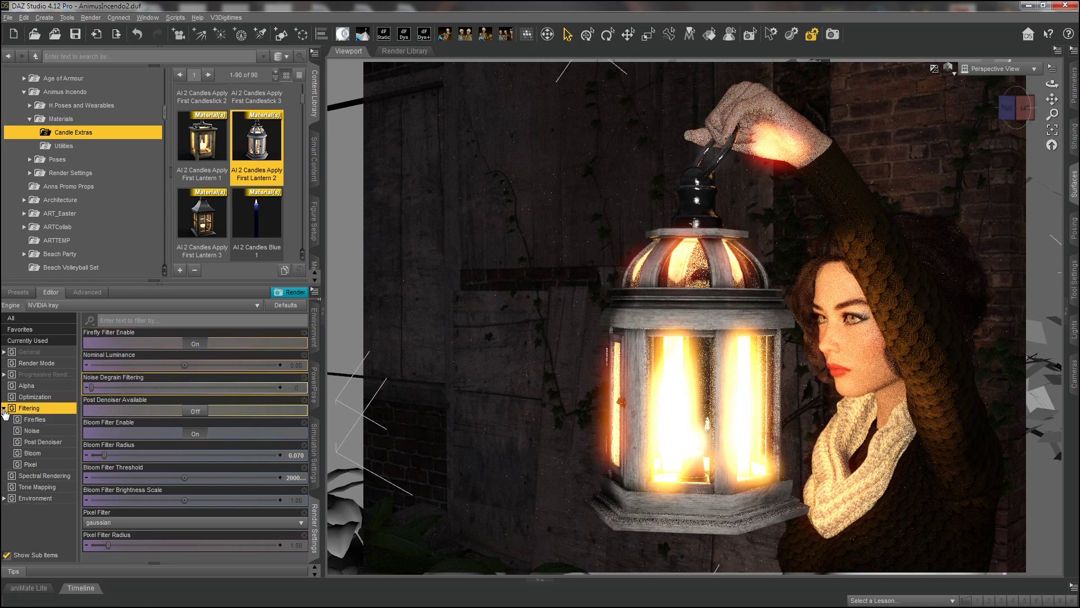
{"action": "left_click", "coordinate": [32, 454]}
{"action": "left_click", "coordinate": [174, 347]}
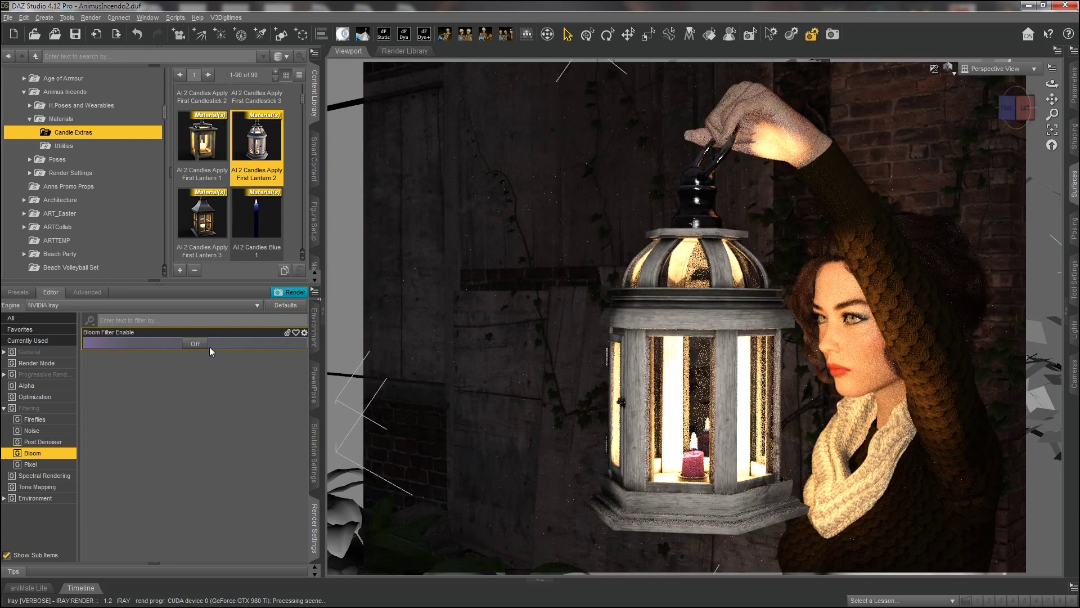
Go back to the scene hierarchy and apply the AI 2 Candles Apply First Lantern 2 material to the held lantern.
{"action": "left_click", "coordinate": [312, 319]}
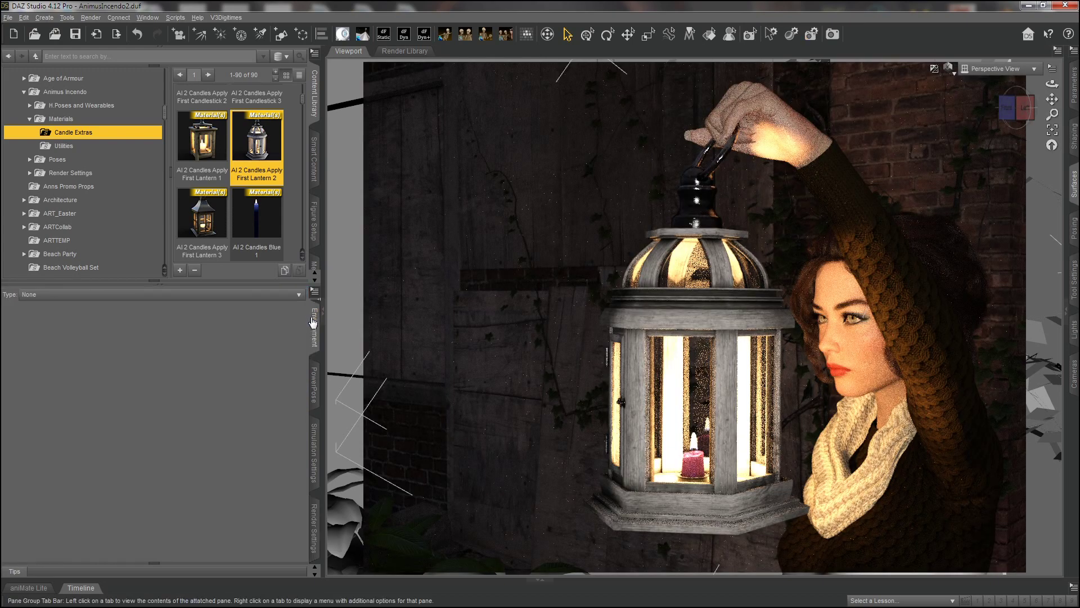
{"action": "scroll", "coordinate": [315, 332], "scroll_direction": "up", "scroll_amount": 1}
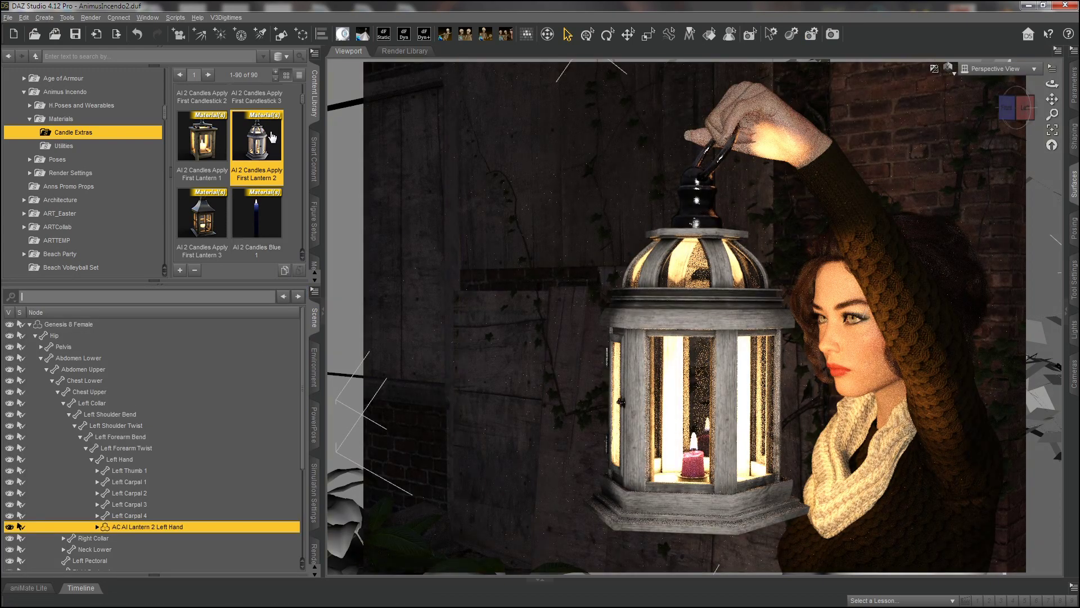
{"action": "double_click", "coordinate": [262, 145]}
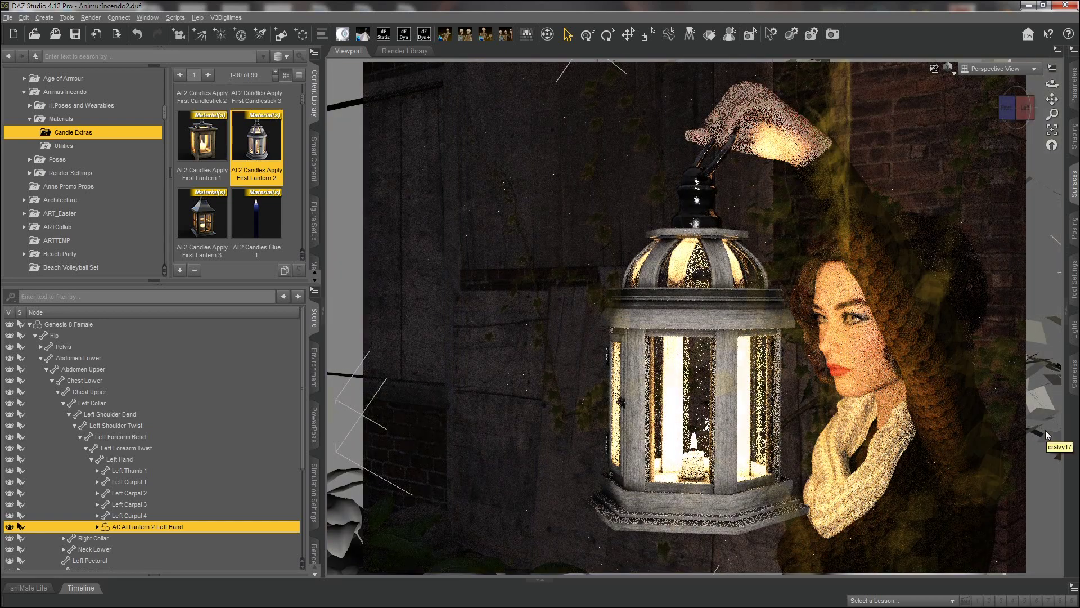
Try the AI 2 Candles Red 4 material on the lantern's candle, and replace it with AI 2 Candles Red 2.
{"action": "mouse_move", "coordinate": [268, 203]}
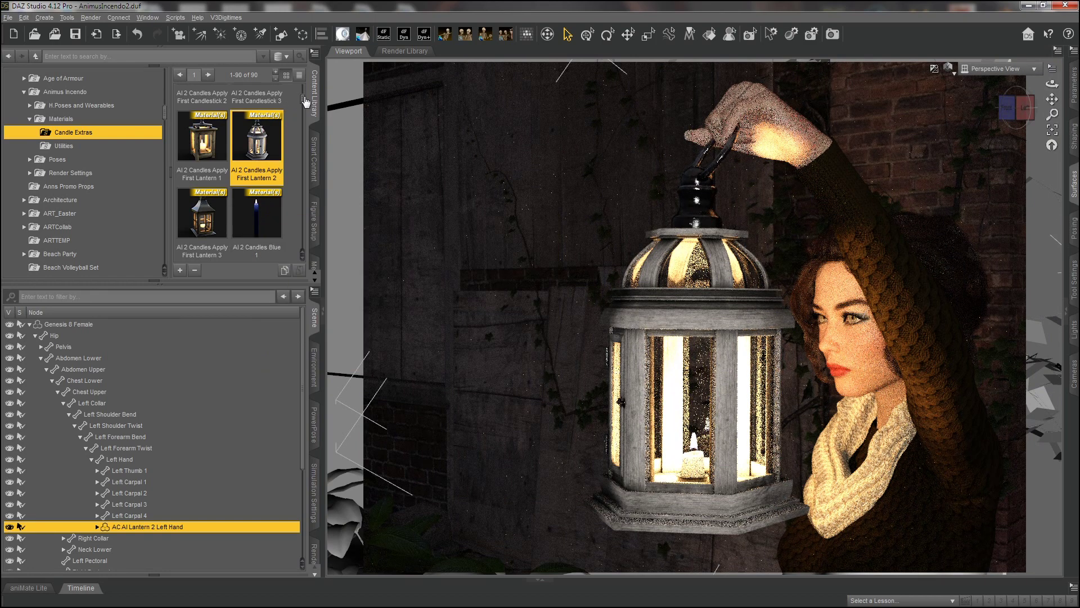
{"action": "scroll", "coordinate": [303, 102], "scroll_direction": "down", "scroll_amount": 3}
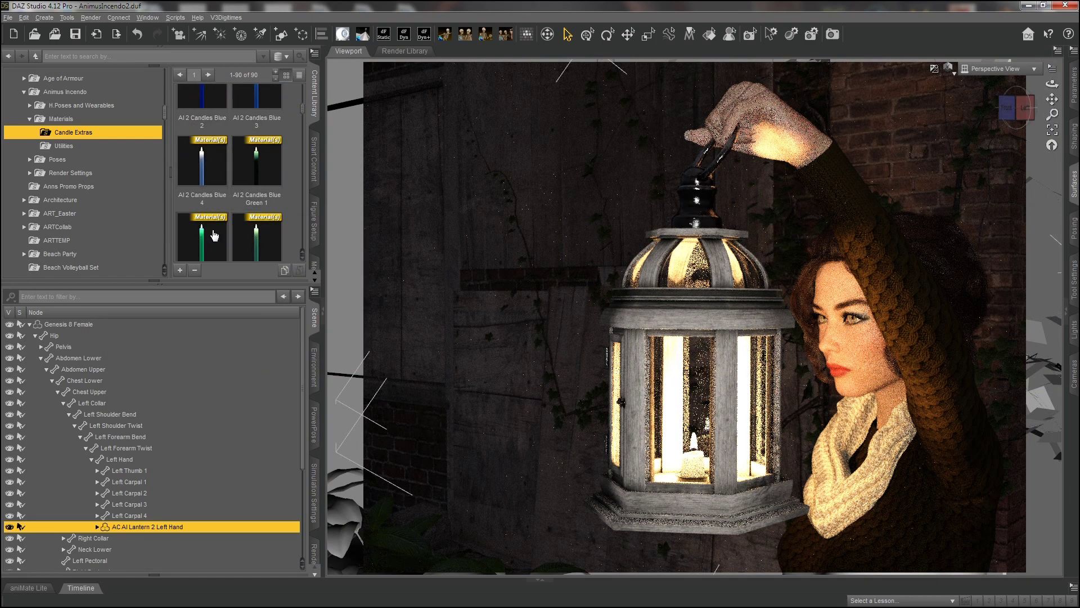
{"action": "scroll", "coordinate": [221, 129], "scroll_direction": "up", "scroll_amount": 3}
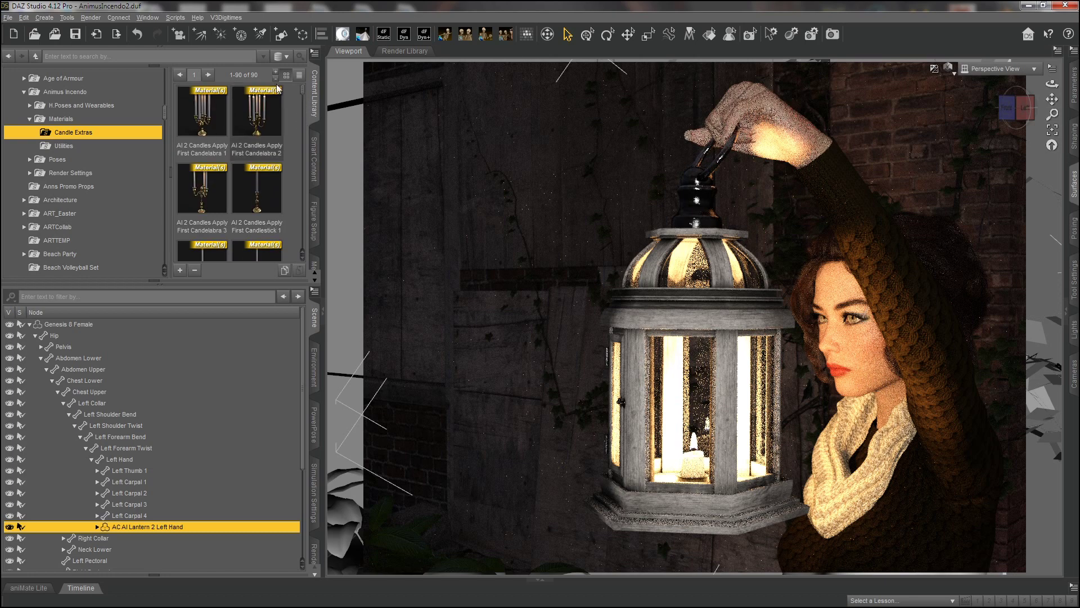
{"action": "mouse_move", "coordinate": [210, 126]}
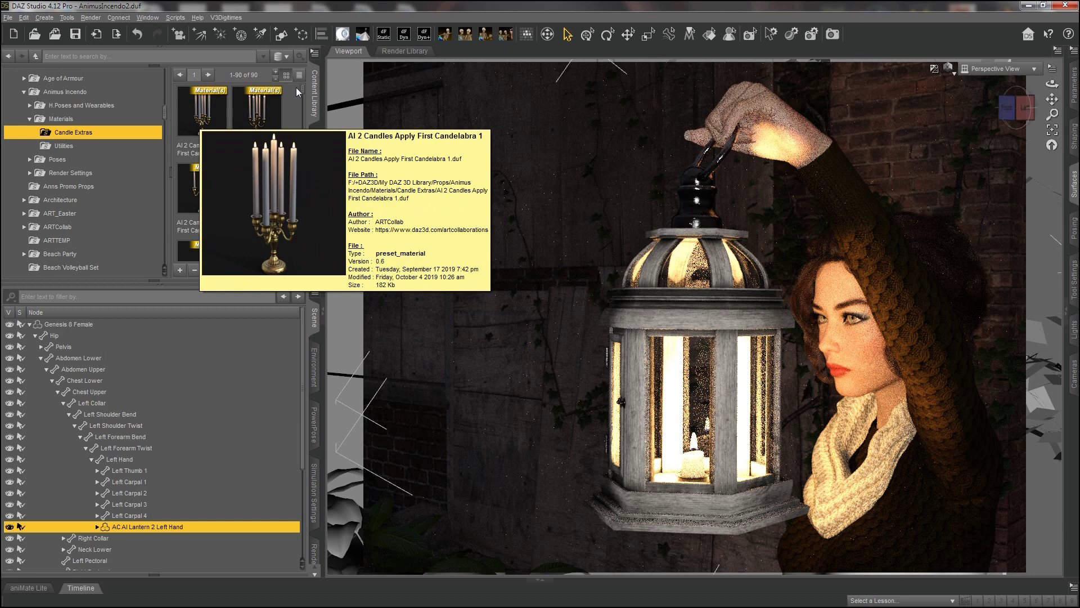
{"action": "scroll", "coordinate": [303, 117], "scroll_direction": "down", "scroll_amount": 3}
{"action": "left_click_drag", "start_coordinate": [303, 120], "coordinate": [304, 165]}
{"action": "double_click", "coordinate": [213, 172]}
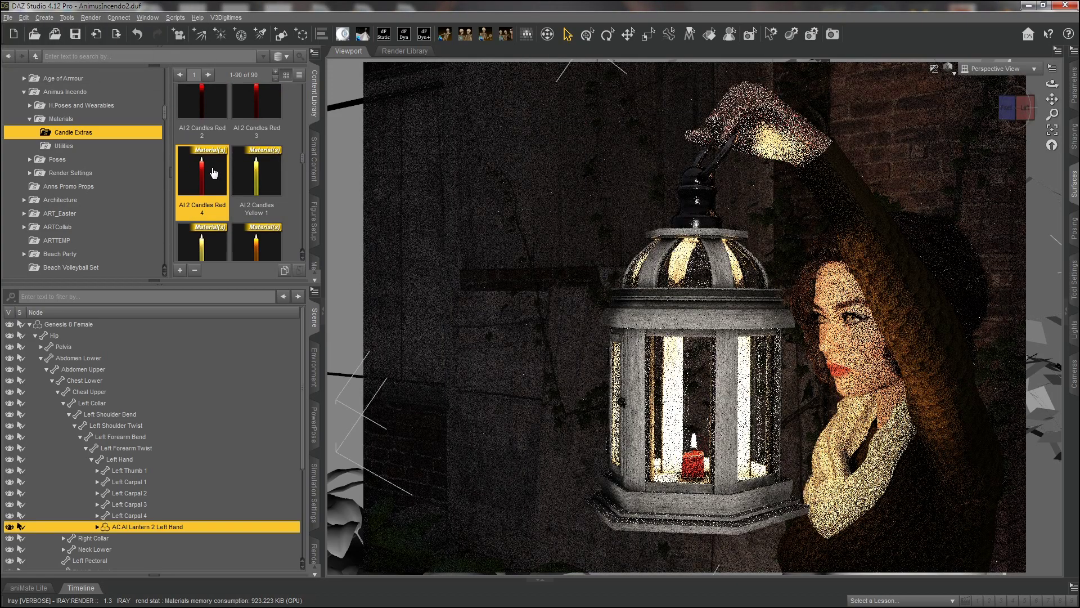
{"action": "double_click", "coordinate": [204, 110]}
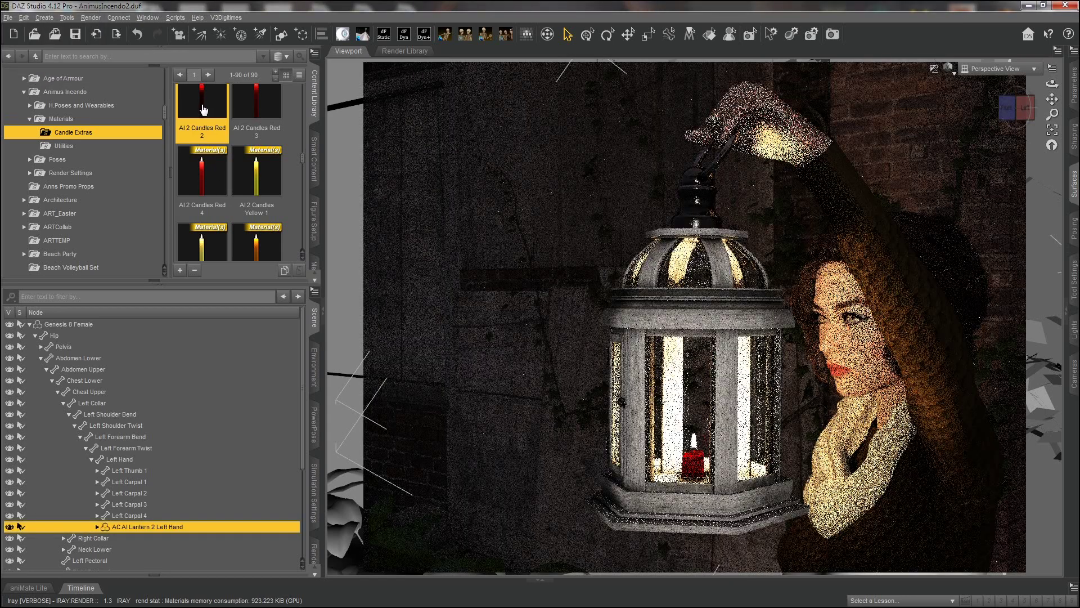
Try the AI 2b Lantern 2 Translucency 3 material on the held lantern, and replace it with AI 2b Lantern 2 Translucency 2.
{"action": "left_click_drag", "start_coordinate": [304, 163], "coordinate": [304, 172]}
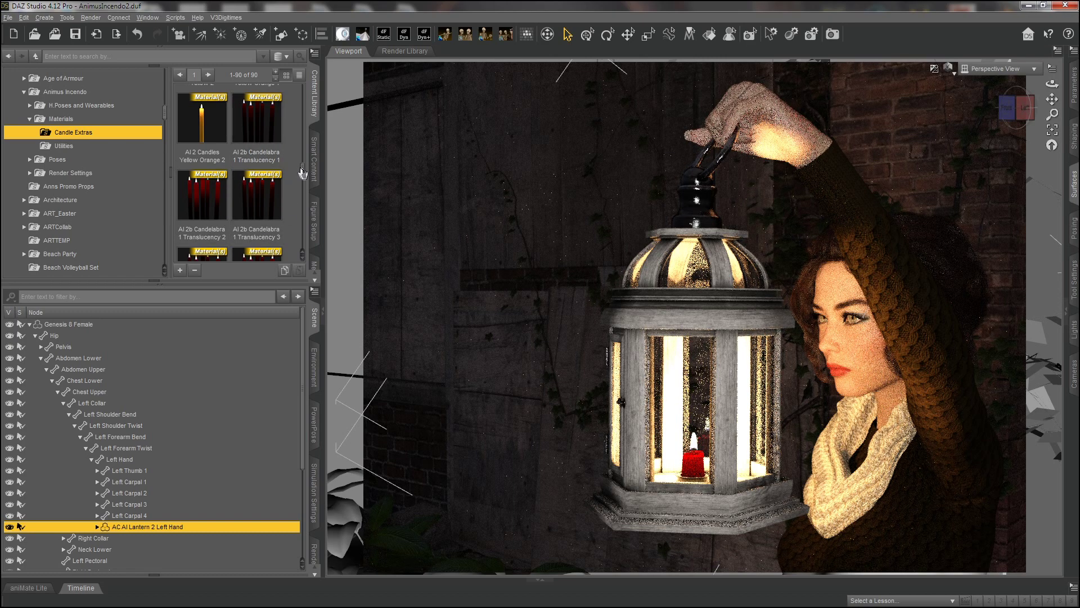
{"action": "left_click_drag", "start_coordinate": [303, 172], "coordinate": [304, 181]}
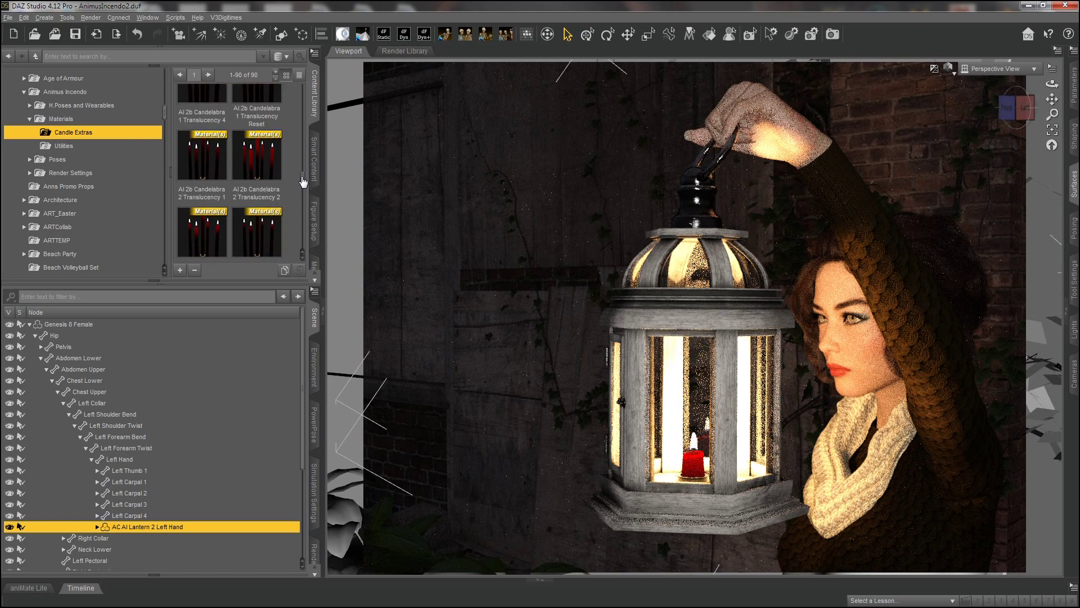
{"action": "double_click", "coordinate": [253, 170]}
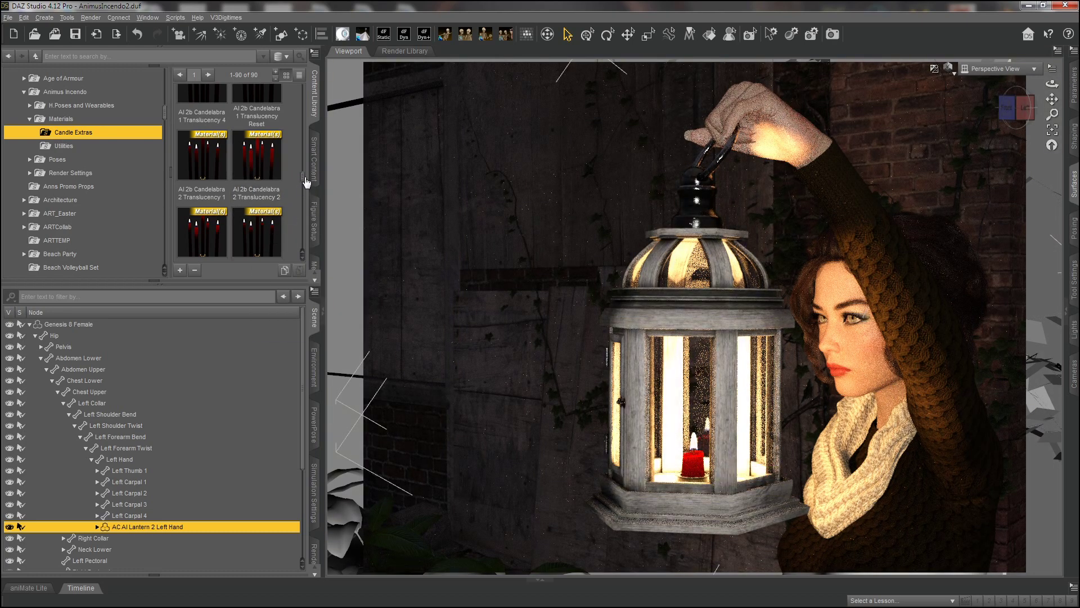
{"action": "left_click_drag", "start_coordinate": [303, 182], "coordinate": [305, 237]}
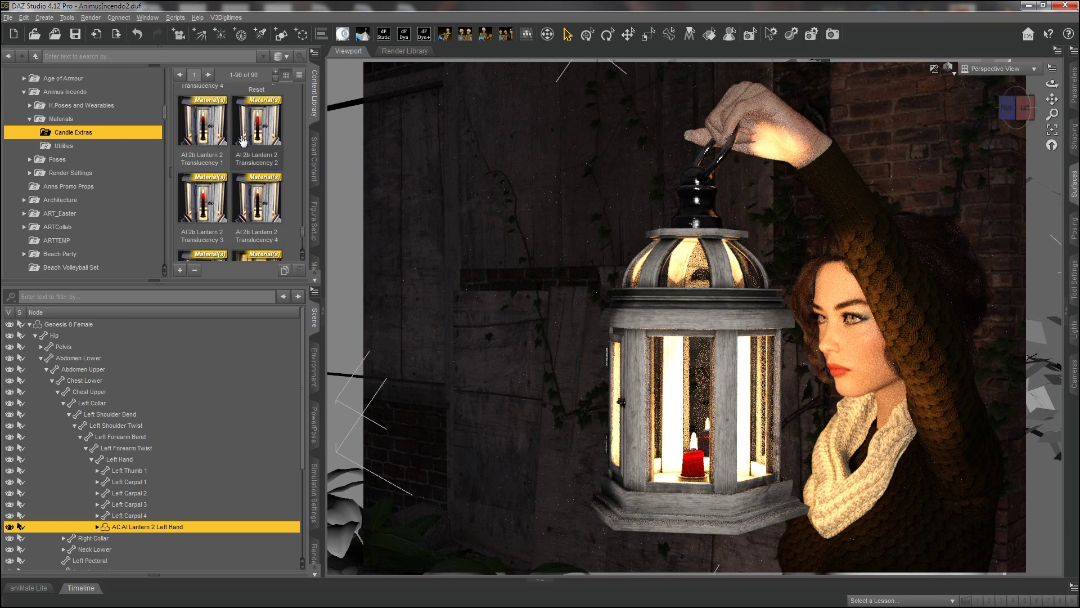
{"action": "left_click", "coordinate": [198, 209]}
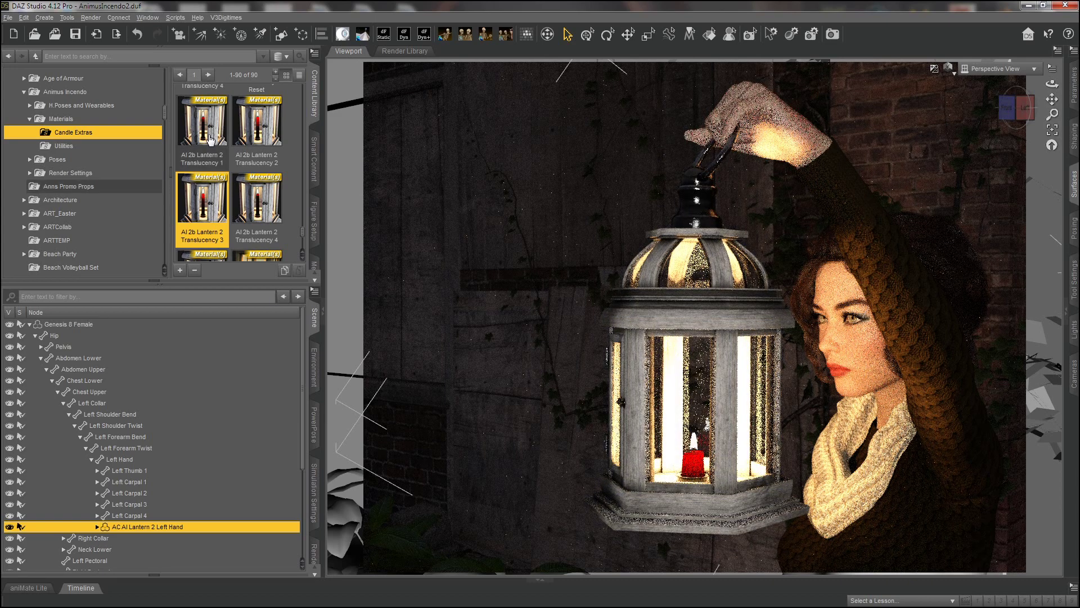
{"action": "left_click", "coordinate": [256, 134]}
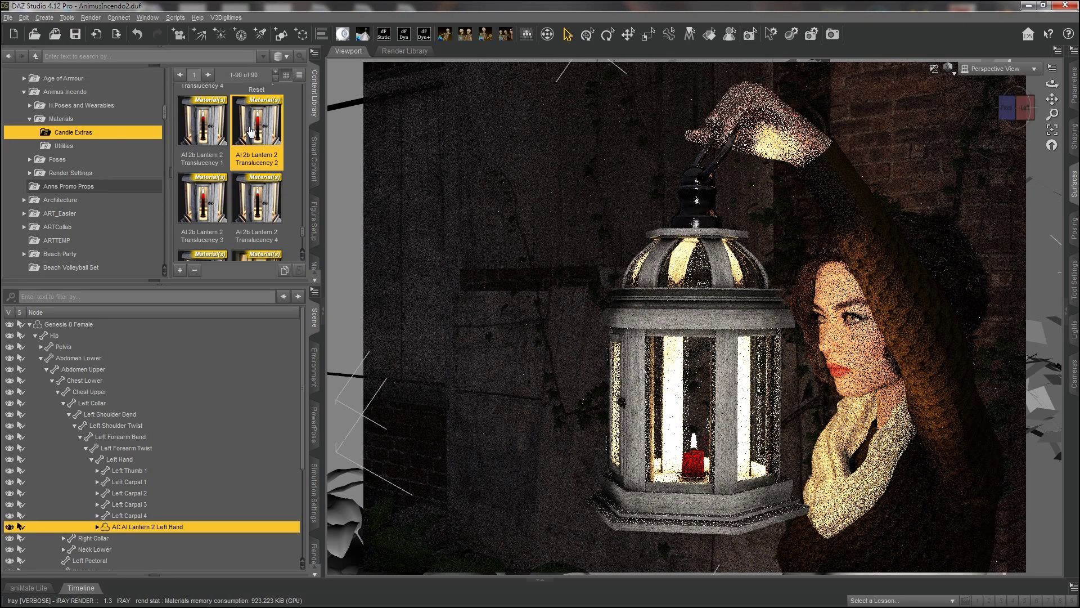
Look through the Lantern 3 translucency presets in Candle Extras, and open the Utilities materials folder.
{"action": "mouse_move", "coordinate": [251, 131]}
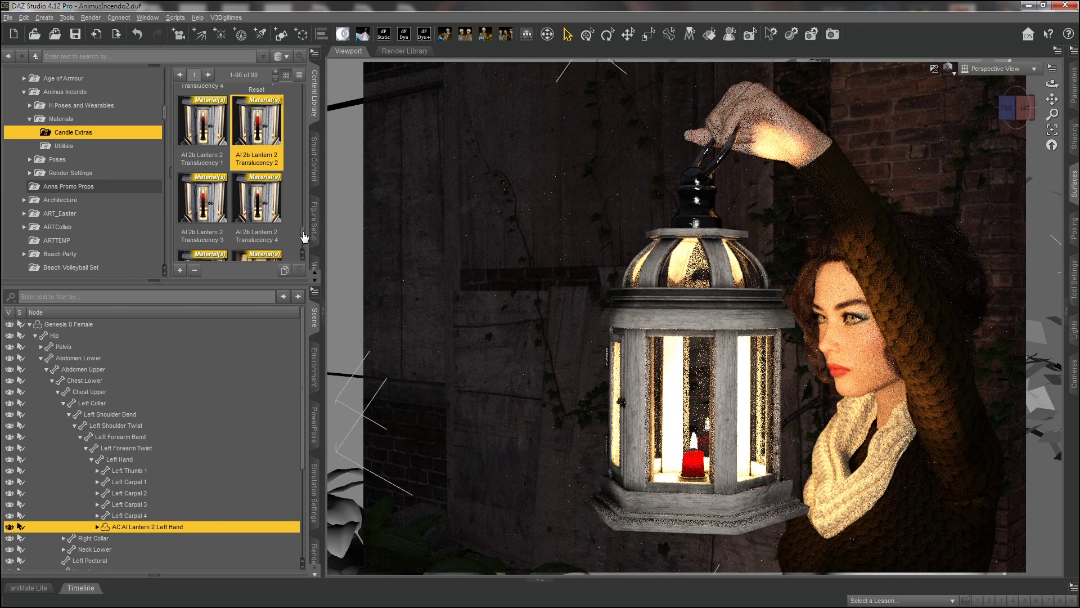
{"action": "left_click_drag", "start_coordinate": [303, 236], "coordinate": [305, 247]}
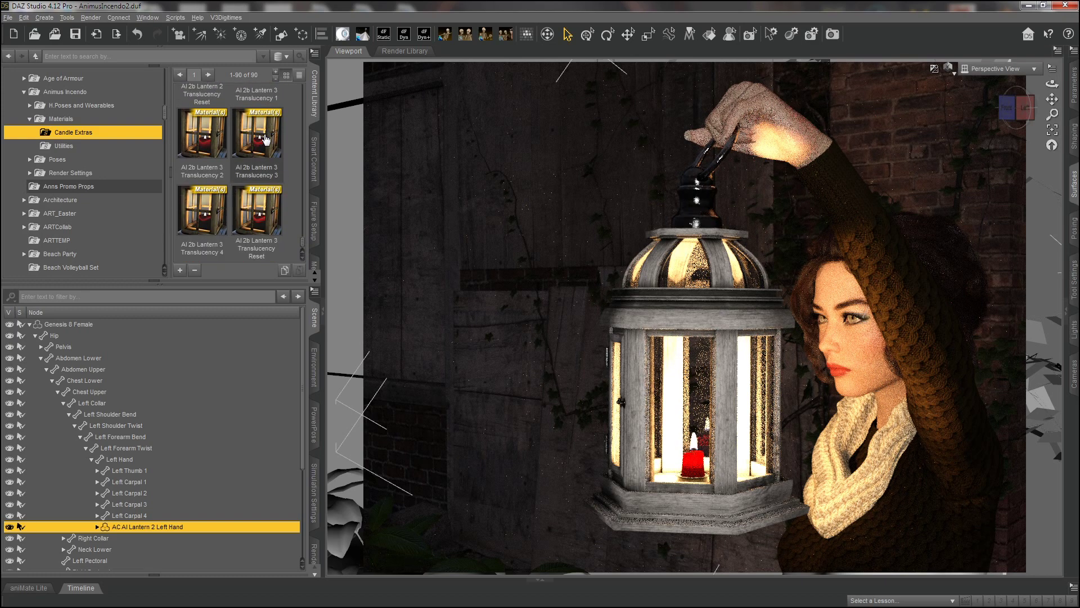
{"action": "mouse_move", "coordinate": [258, 153]}
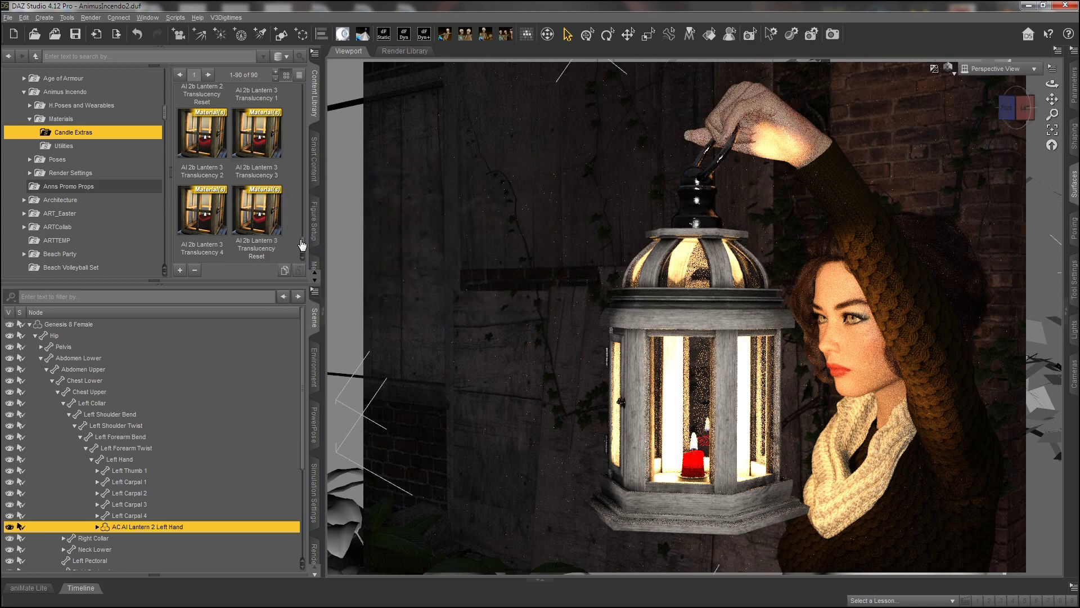
{"action": "left_click_drag", "start_coordinate": [302, 246], "coordinate": [302, 90]}
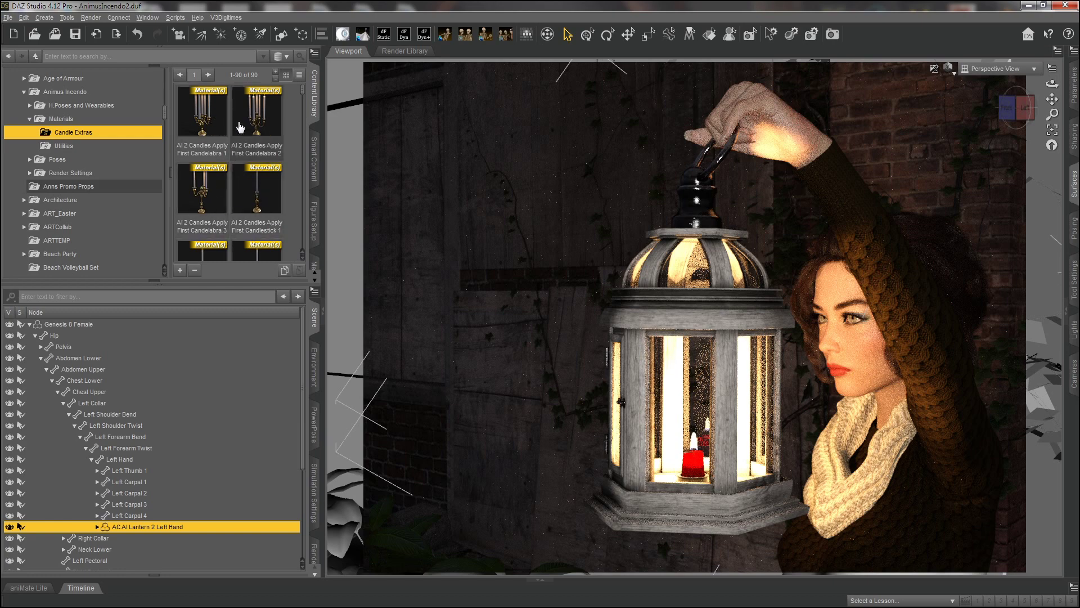
{"action": "mouse_move", "coordinate": [303, 94]}
{"action": "left_mouse_down"}
{"action": "mouse_move", "coordinate": [302, 142]}
{"action": "mouse_move", "coordinate": [303, 94]}
{"action": "left_mouse_up"}
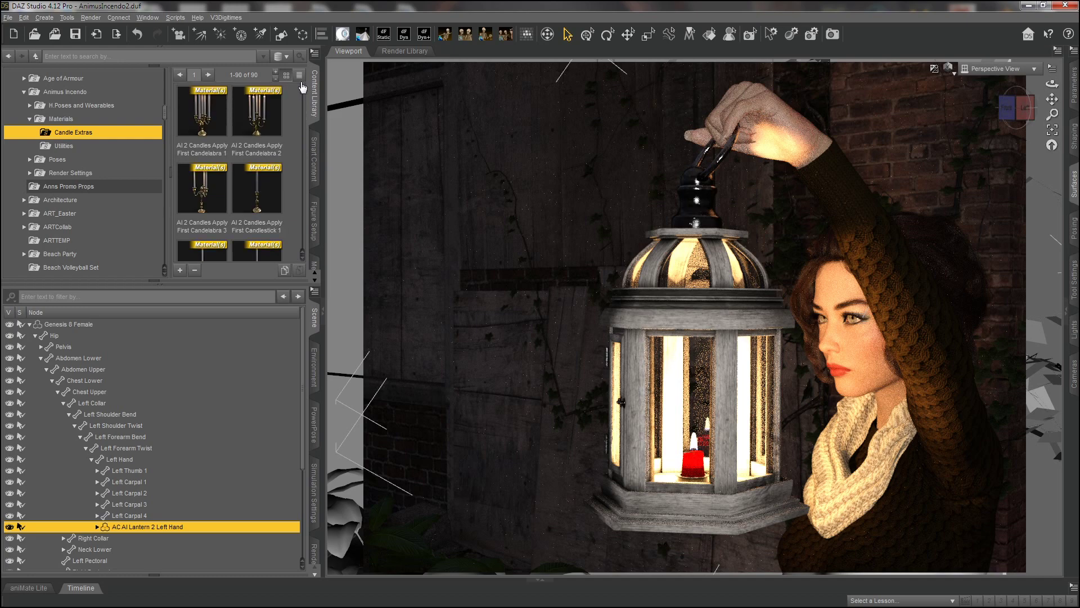
{"action": "left_click", "coordinate": [59, 147]}
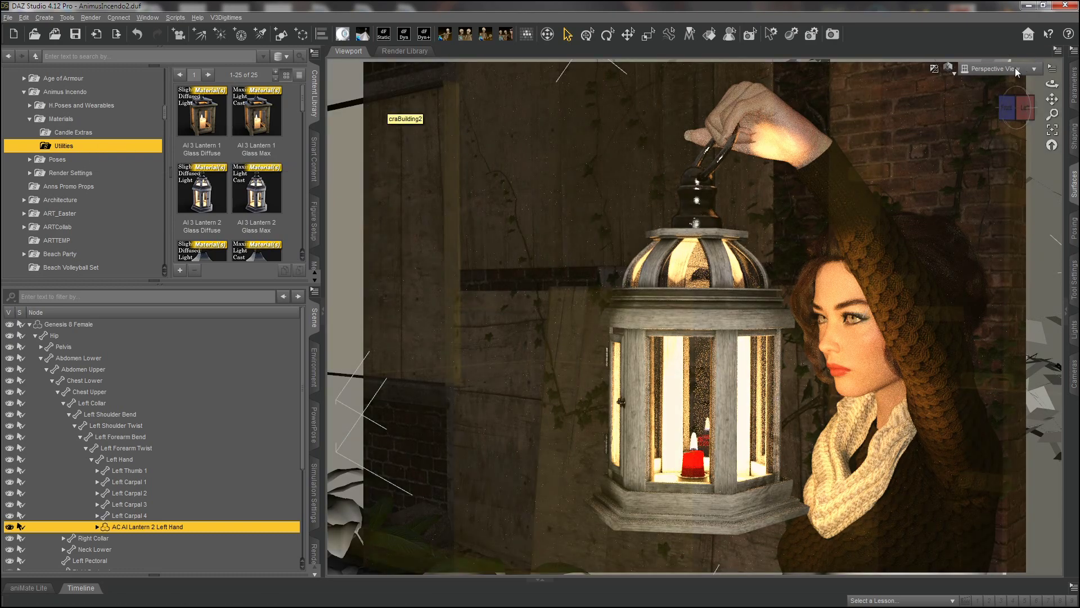
Switch the viewport from the perspective view to the scene's Camera.
{"action": "left_click", "coordinate": [1000, 69]}
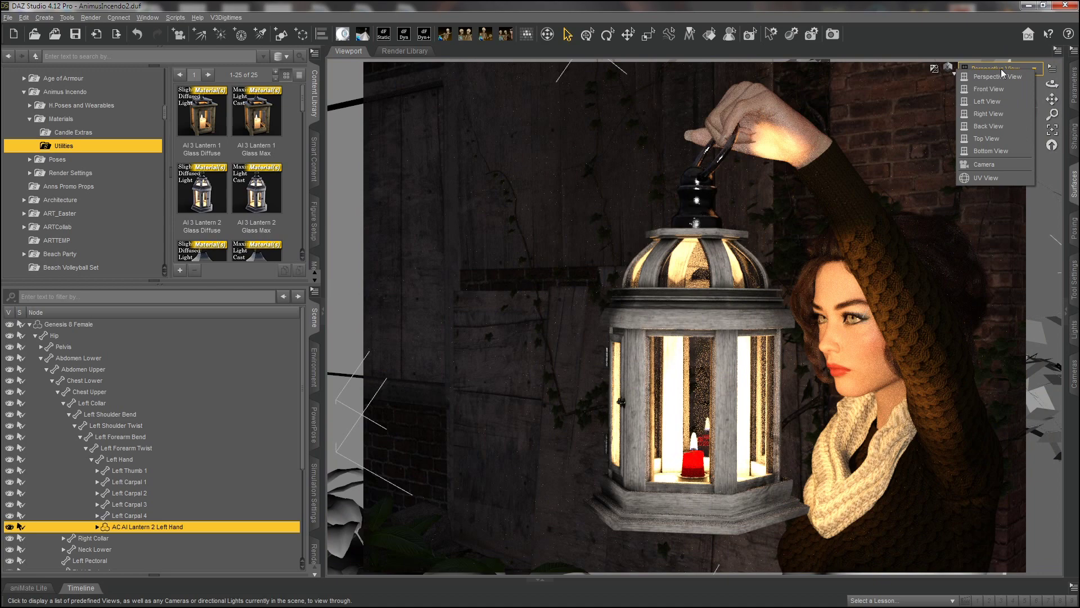
{"action": "left_click", "coordinate": [989, 164]}
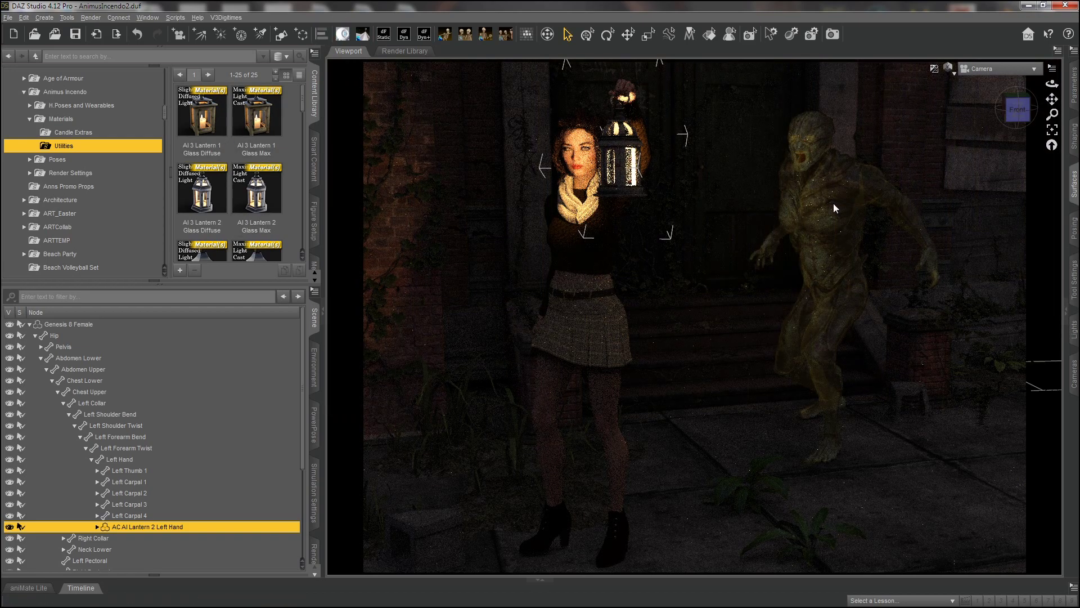
{"action": "mouse_move", "coordinate": [232, 131]}
{"action": "mouse_move", "coordinate": [205, 120]}
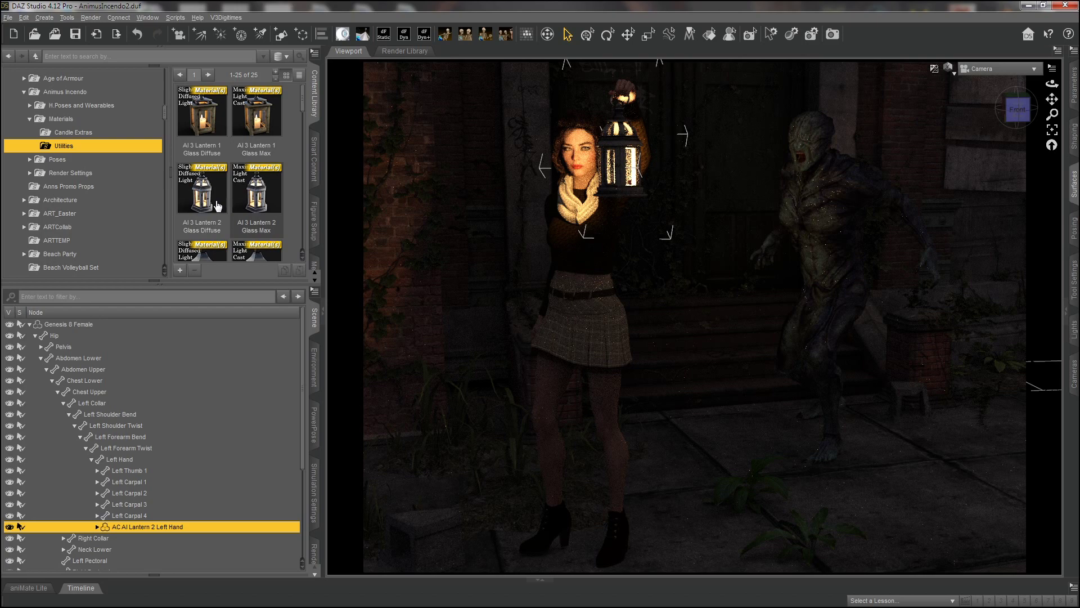
{"action": "mouse_move", "coordinate": [202, 160]}
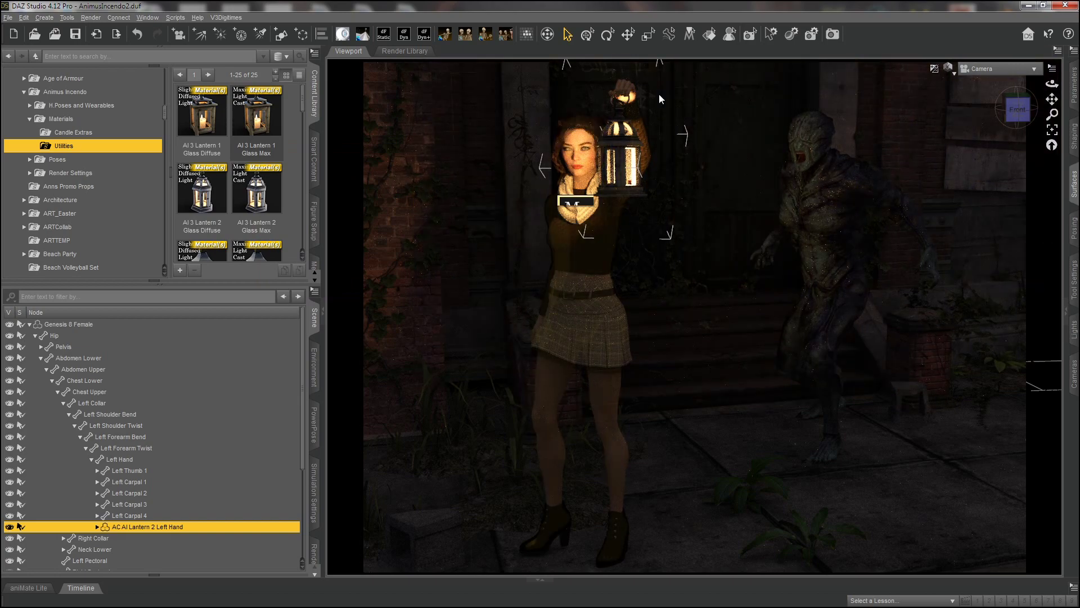
Try the AI 3 Lantern 2 Glass Diffuse material on the held lantern, and replace it with AI 3 Lantern 2 Glass Max.
{"action": "left_click", "coordinate": [206, 113]}
{"action": "left_click", "coordinate": [206, 184]}
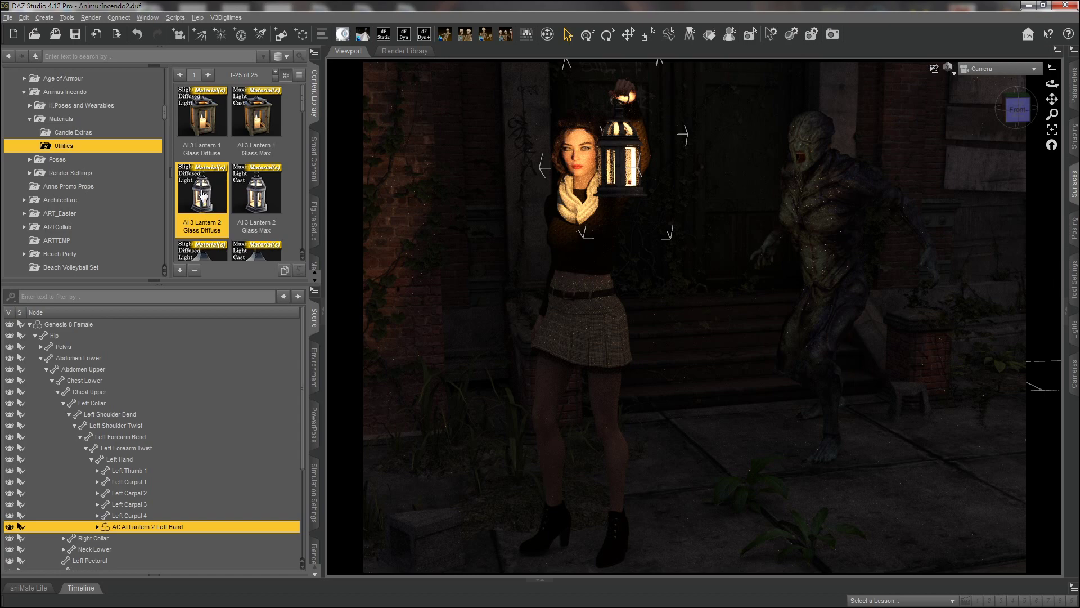
{"action": "double_click", "coordinate": [204, 195]}
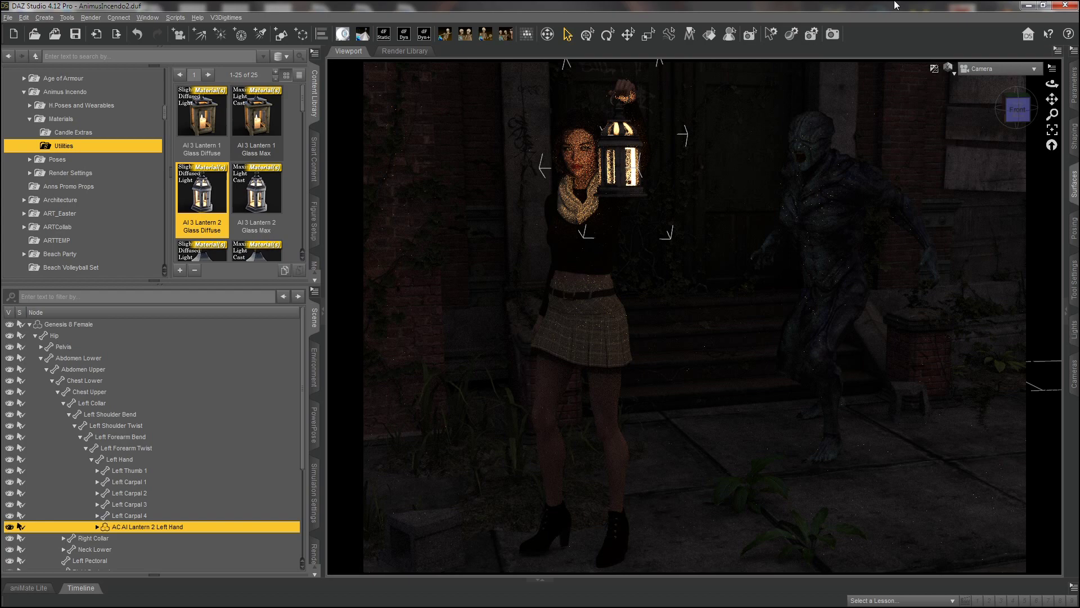
{"action": "mouse_move", "coordinate": [256, 202]}
{"action": "double_click", "coordinate": [256, 202]}
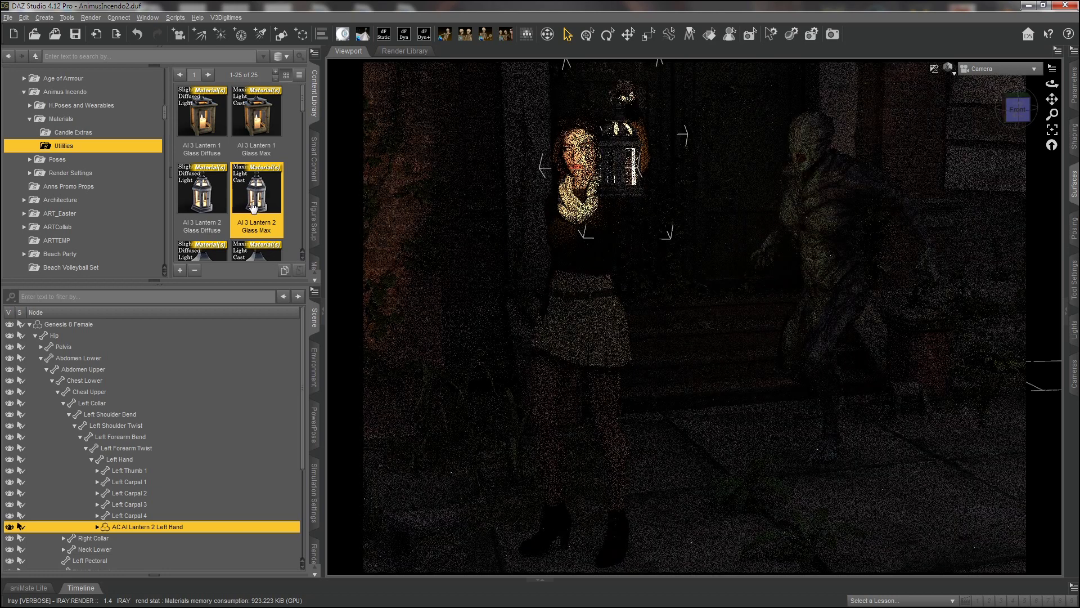
{"action": "mouse_move", "coordinate": [262, 208]}
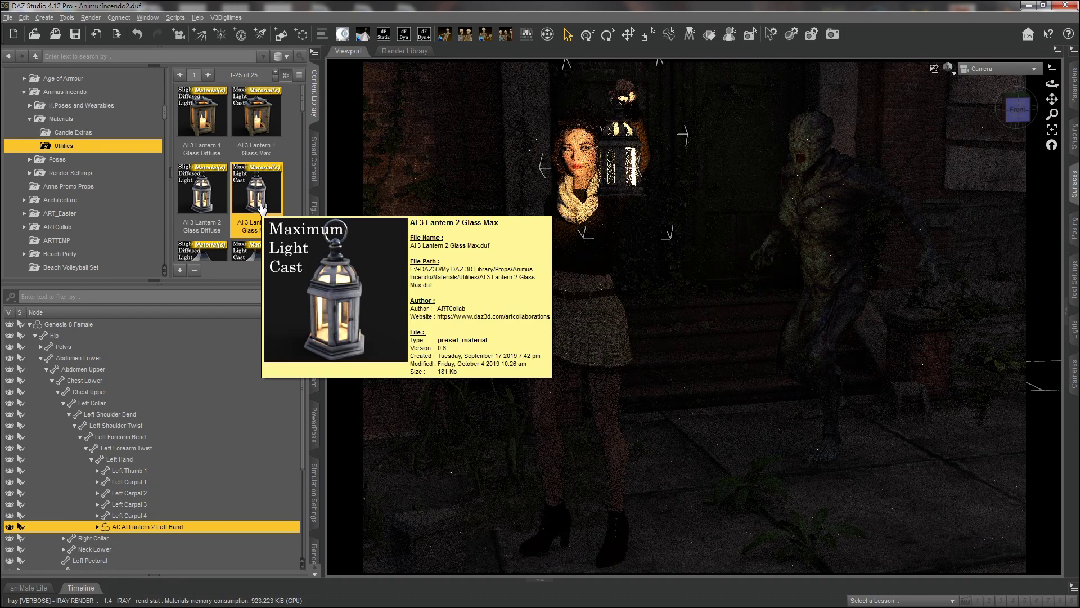
Put out the lantern's candle with the AI 3 ZFlame ZOff material, and relight it with AI 3 ZFlame On.
{"action": "left_click_drag", "start_coordinate": [302, 97], "coordinate": [303, 132]}
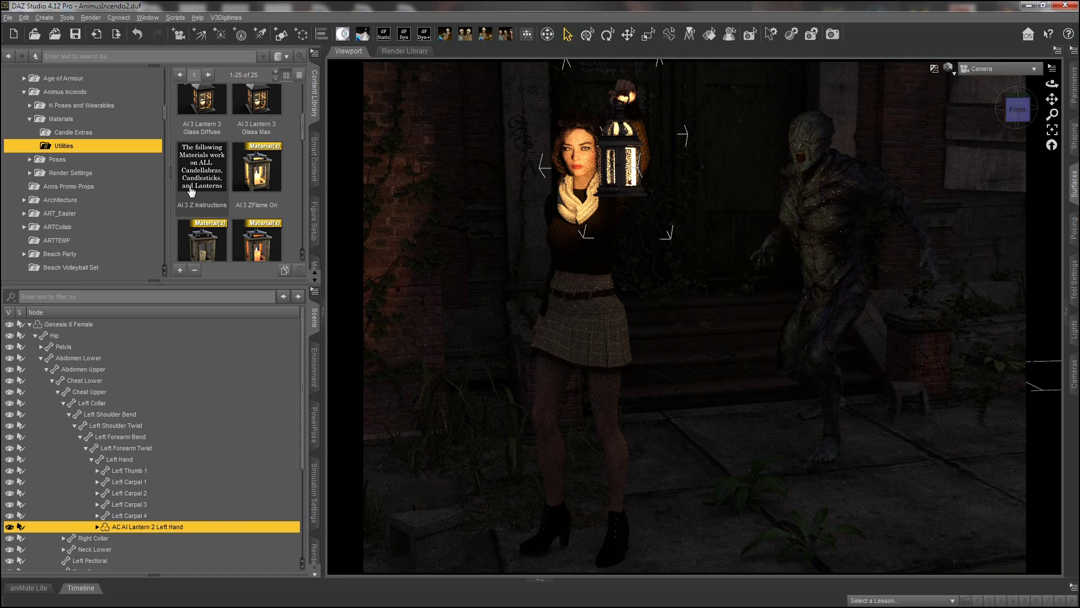
{"action": "left_click_drag", "start_coordinate": [304, 125], "coordinate": [303, 131]}
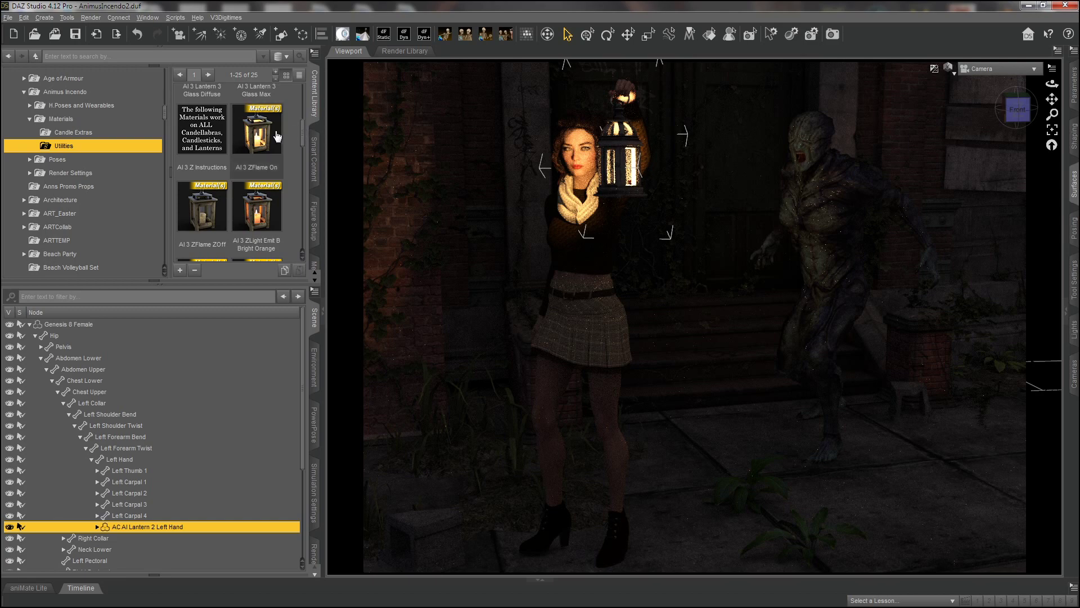
{"action": "double_click", "coordinate": [208, 203]}
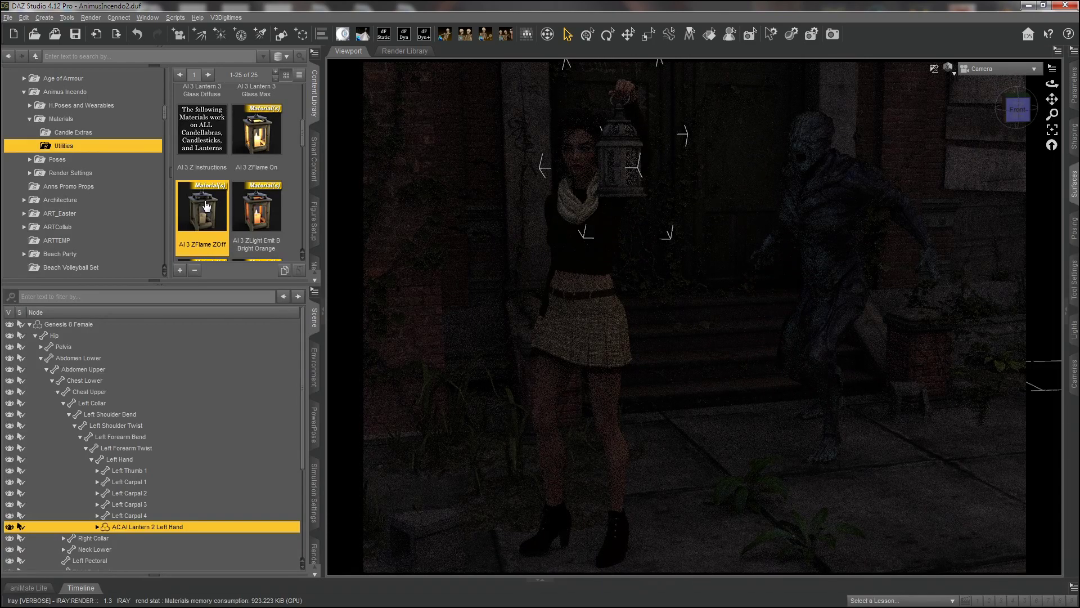
{"action": "double_click", "coordinate": [265, 136]}
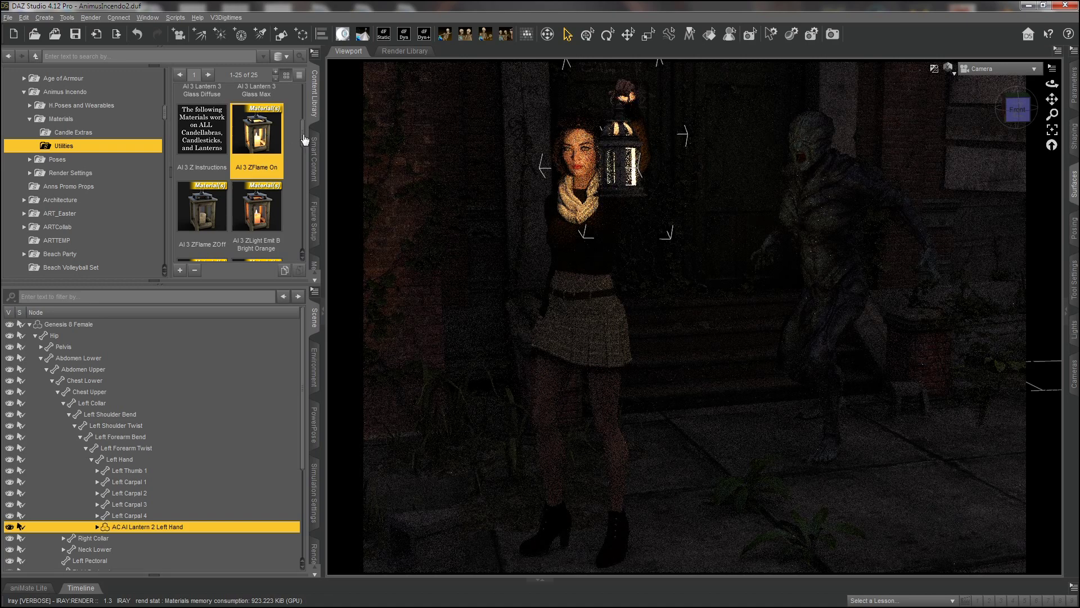
Try the AI 3 ZLight Emit B light colors Bright Orange, Deep Orange and White on the held lantern.
{"action": "left_click_drag", "start_coordinate": [304, 137], "coordinate": [303, 156]}
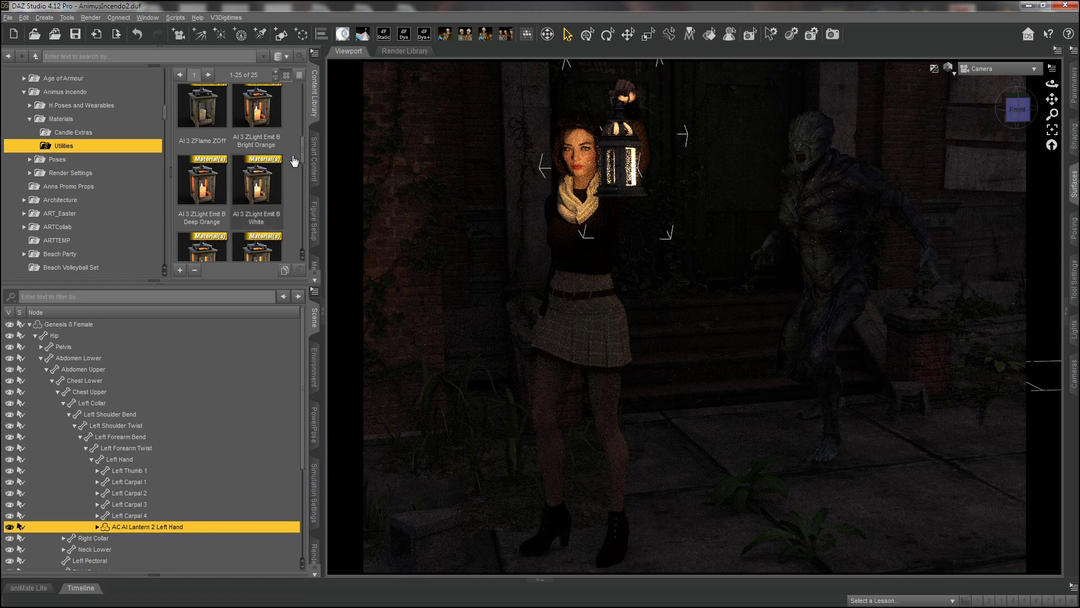
{"action": "scroll", "coordinate": [302, 148], "scroll_direction": "up", "scroll_amount": 1}
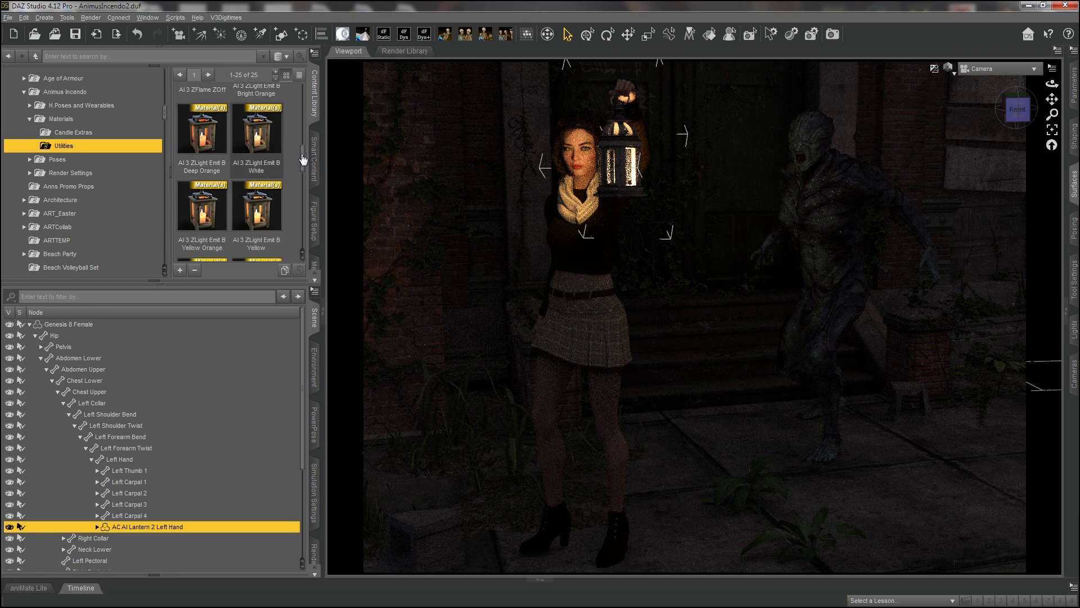
{"action": "double_click", "coordinate": [260, 140]}
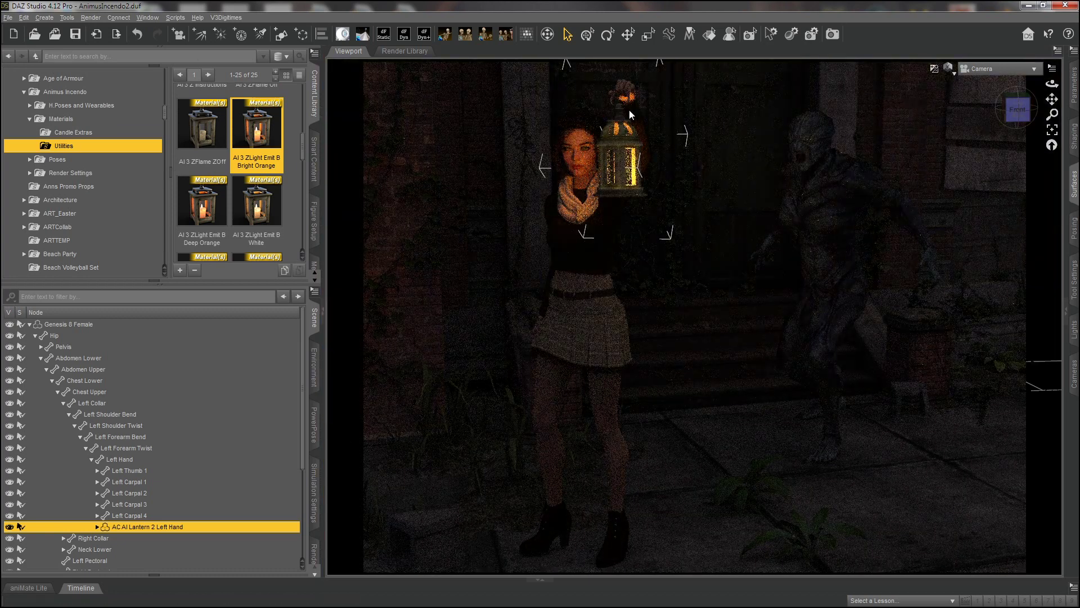
{"action": "left_click", "coordinate": [201, 214]}
{"action": "double_click", "coordinate": [200, 215]}
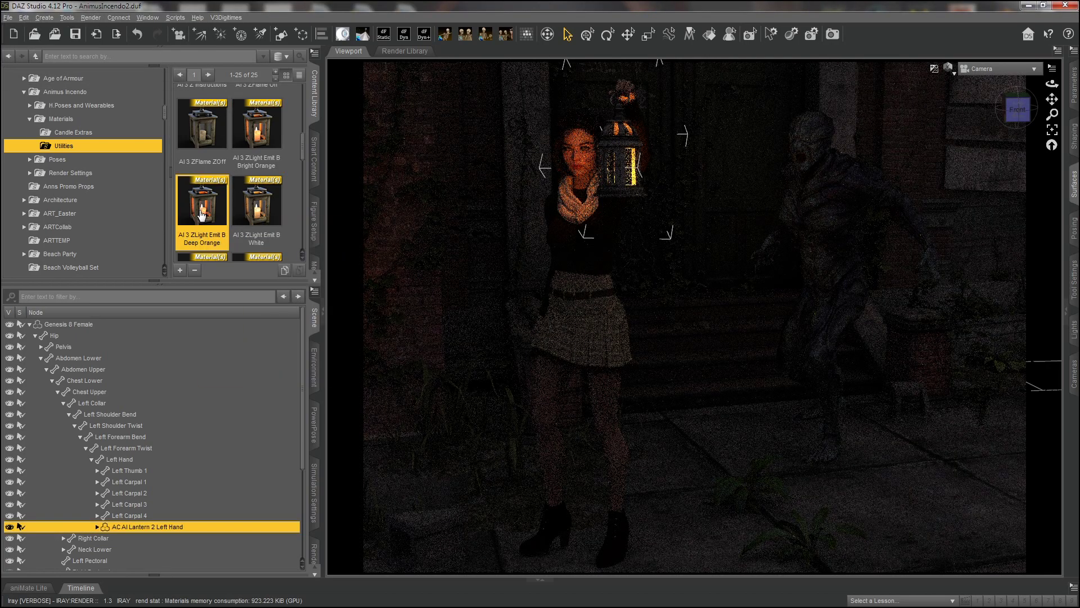
{"action": "double_click", "coordinate": [260, 208]}
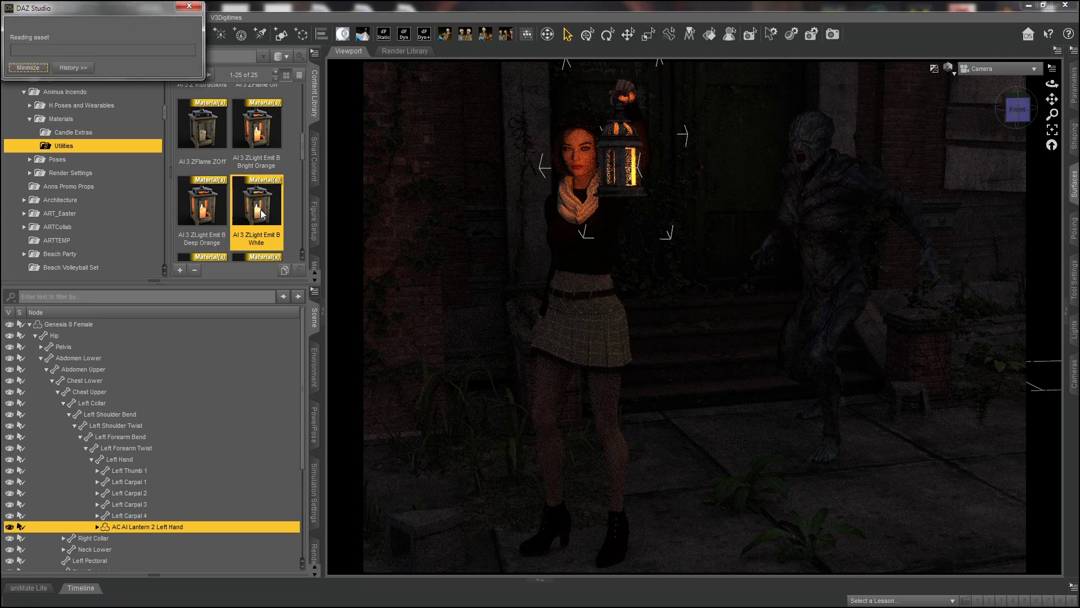
Try the AI 3 ZLight Emit B Yellow Orange light color on the lantern, and replace it with AI 3 ZLight Emit B Yellow.
{"action": "scroll", "coordinate": [304, 153], "scroll_direction": "down", "scroll_amount": 1}
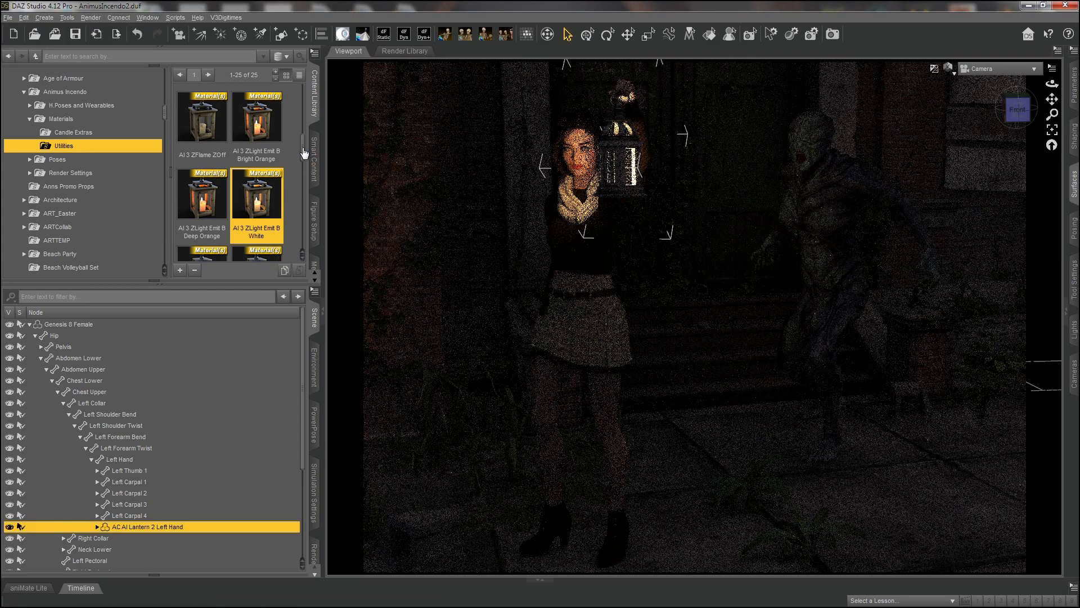
{"action": "left_click_drag", "start_coordinate": [303, 154], "coordinate": [299, 173]}
{"action": "double_click", "coordinate": [202, 170]}
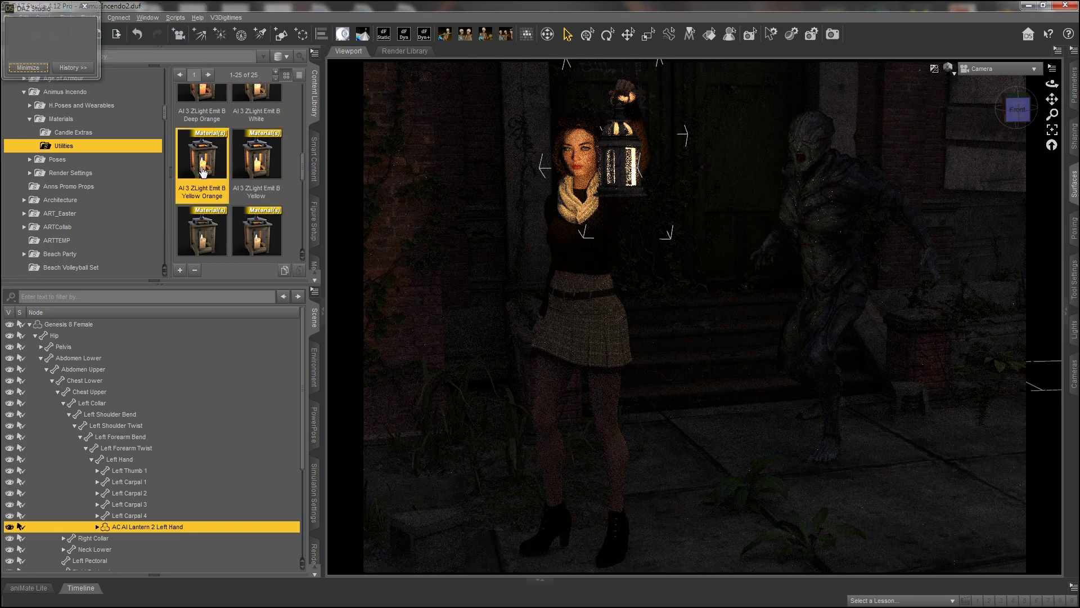
{"action": "mouse_move", "coordinate": [256, 168]}
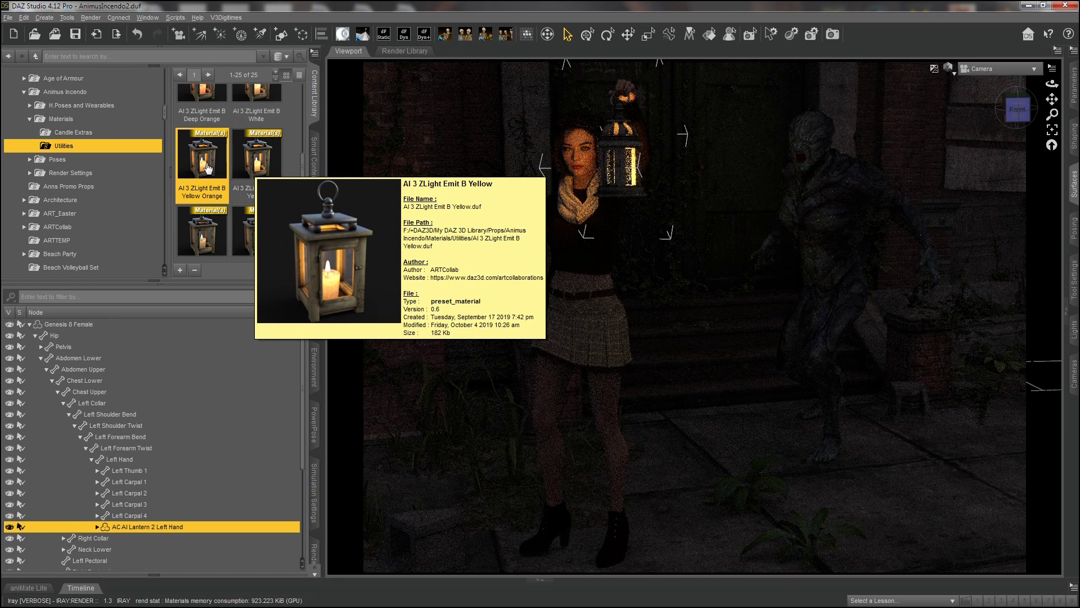
{"action": "left_click", "coordinate": [254, 165]}
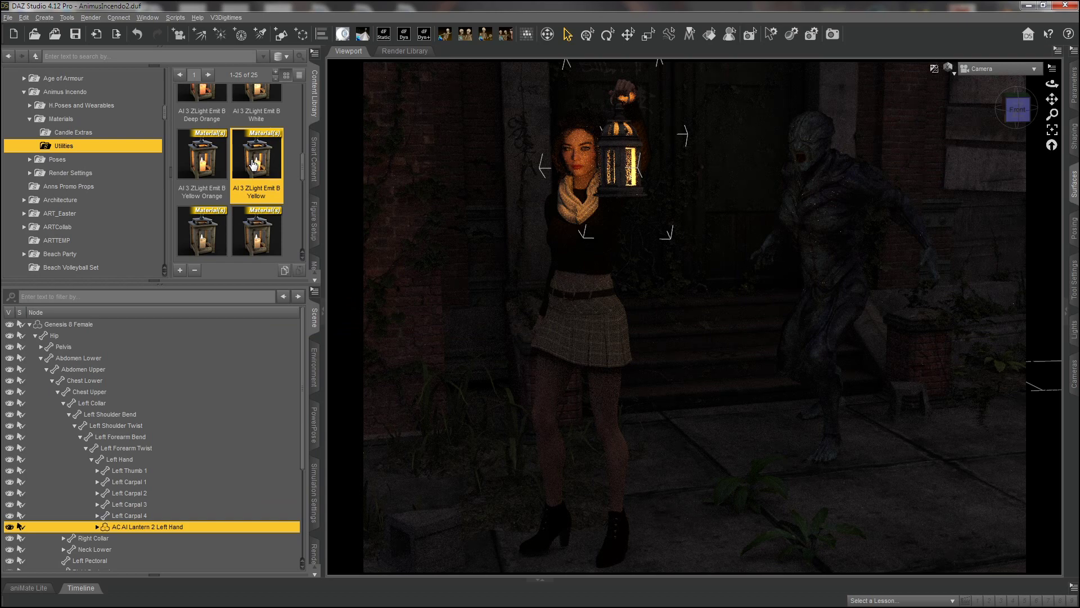
{"action": "double_click", "coordinate": [254, 164]}
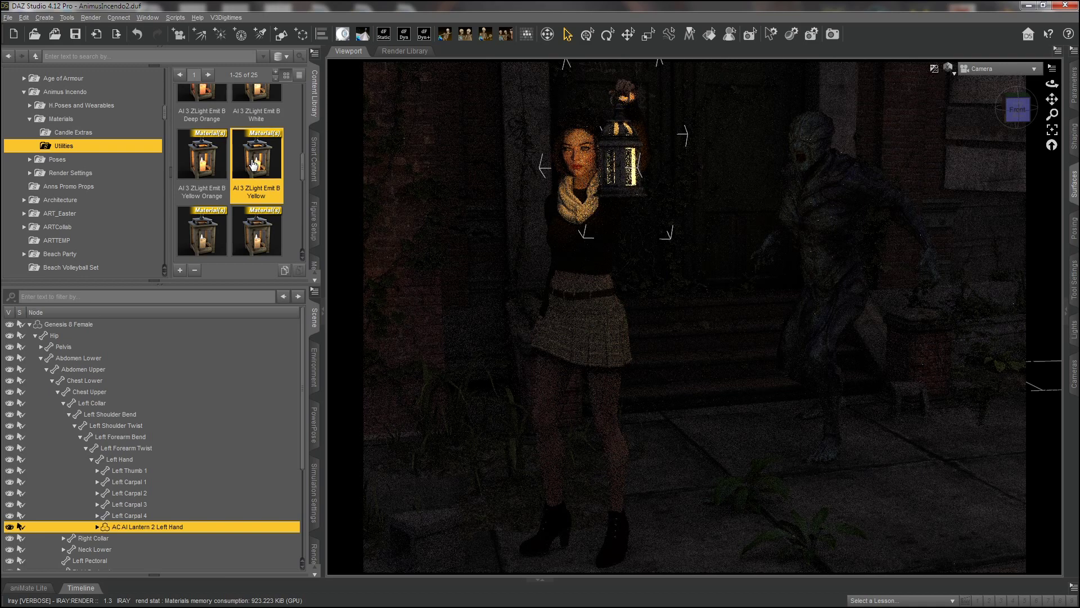
{"action": "scroll", "coordinate": [256, 169], "scroll_direction": "up", "scroll_amount": 3}
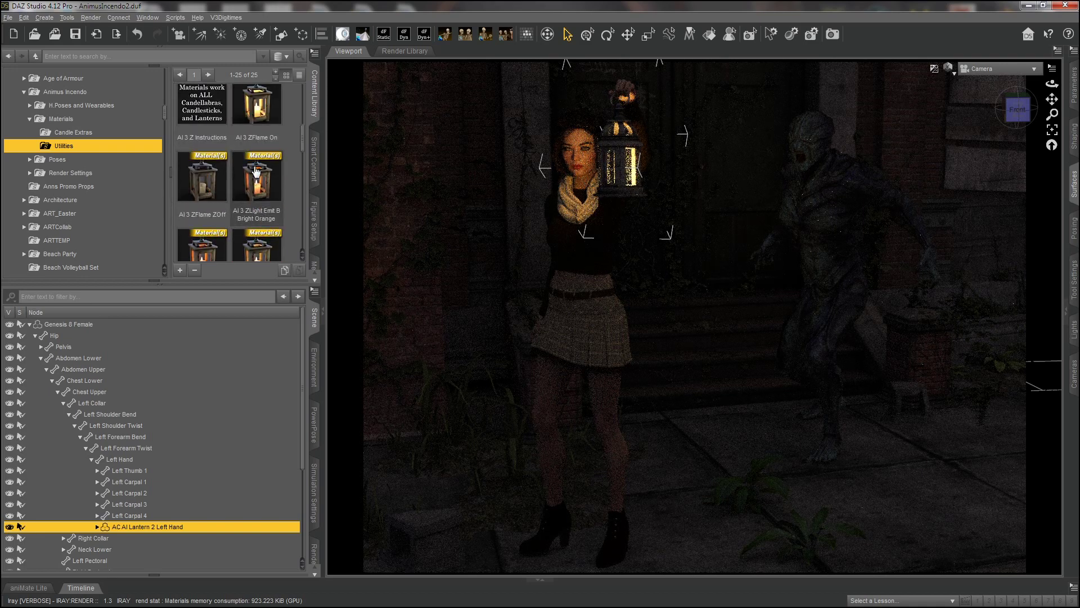
{"action": "scroll", "coordinate": [304, 141], "scroll_direction": "down", "scroll_amount": 3}
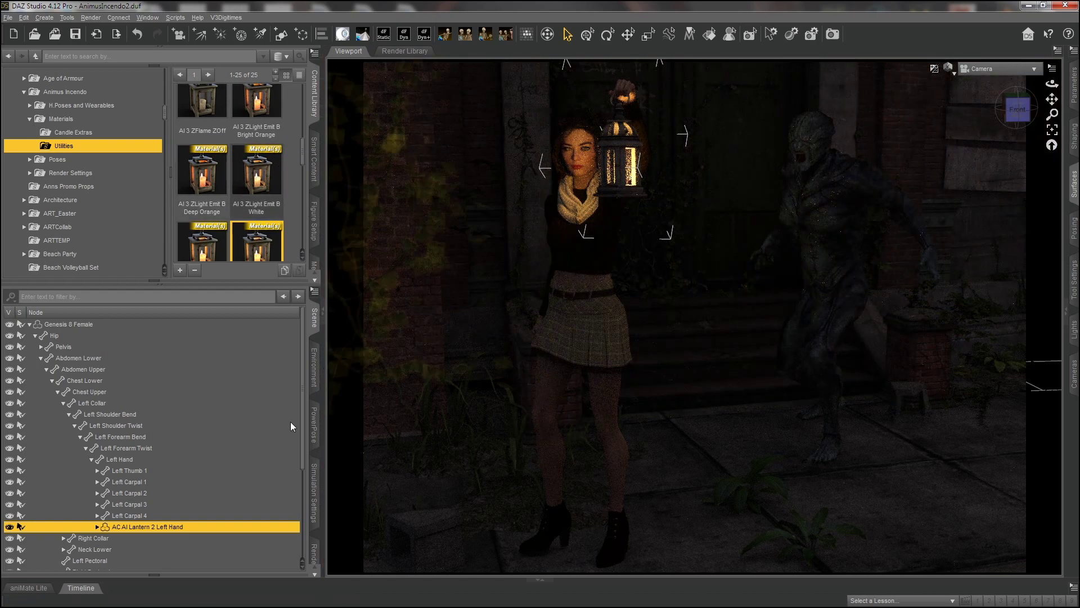
Enable the bloom filter in the render settings, and select the lantern's Base in the scene hierarchy.
{"action": "left_click", "coordinate": [314, 554]}
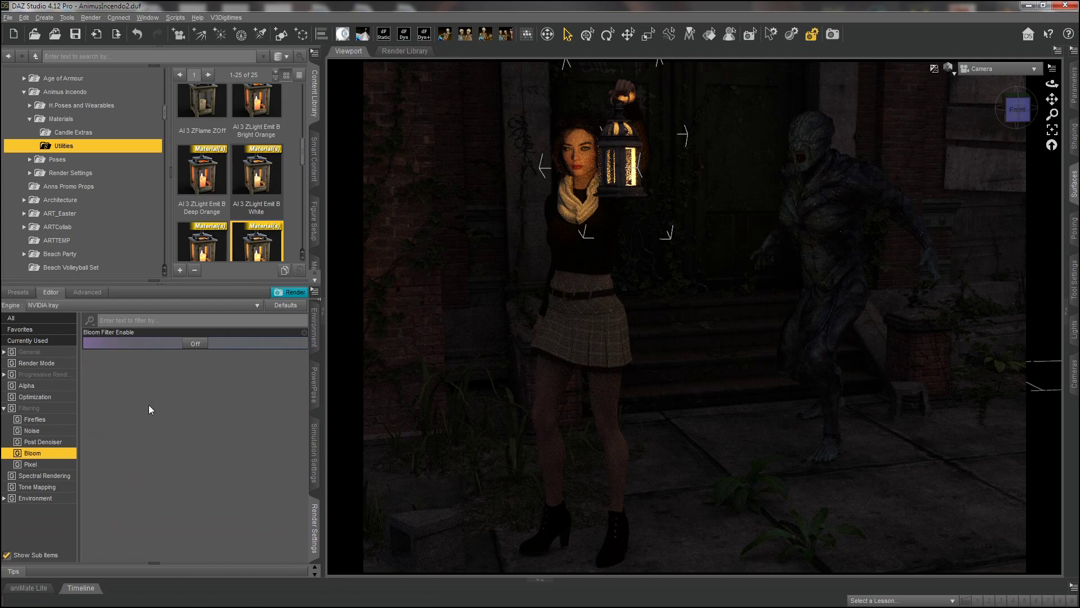
{"action": "left_click", "coordinate": [194, 344]}
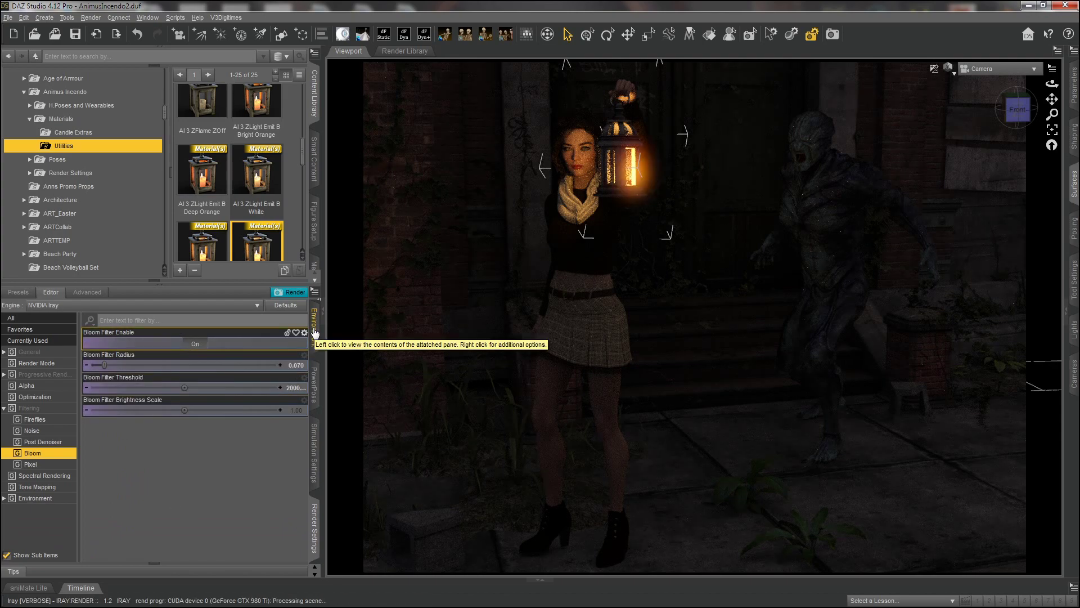
{"action": "left_click", "coordinate": [315, 333]}
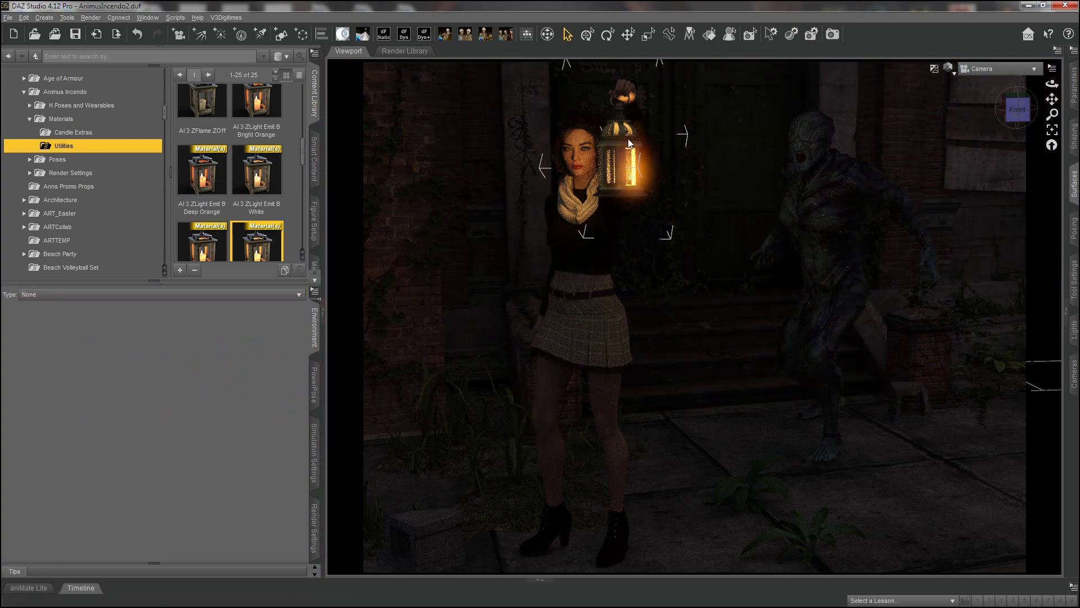
{"action": "left_click", "coordinate": [630, 144]}
{"action": "left_click", "coordinate": [314, 332]}
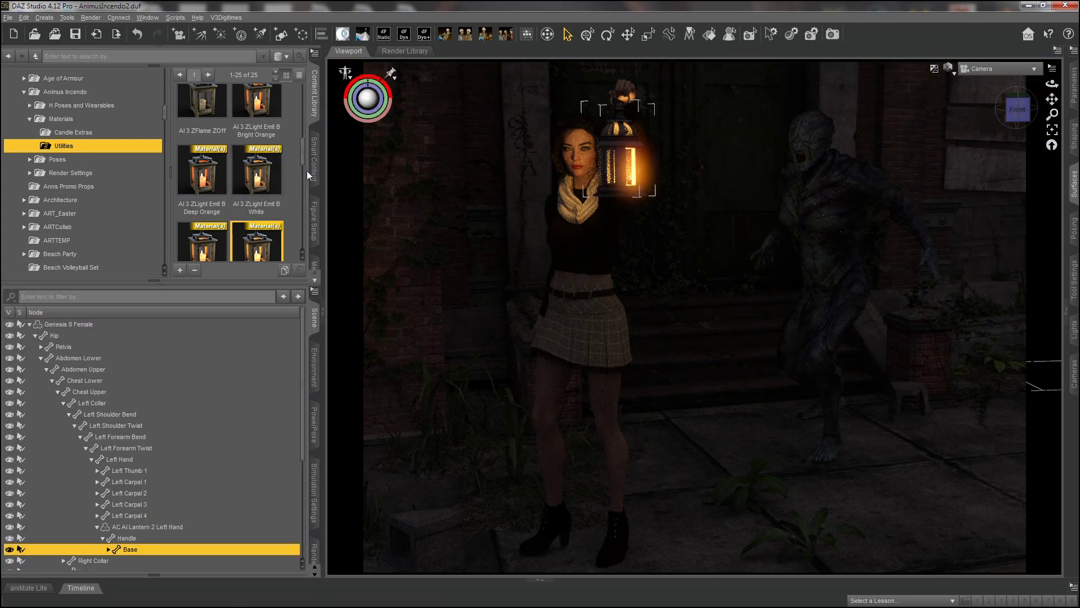
With bloom on, try the AI 3 ZLight Emit B Deep Orange light color on the lantern, and replace it with Bright Orange.
{"action": "scroll", "coordinate": [305, 157], "scroll_direction": "up", "scroll_amount": 1}
{"action": "scroll", "coordinate": [306, 157], "scroll_direction": "down", "scroll_amount": 1}
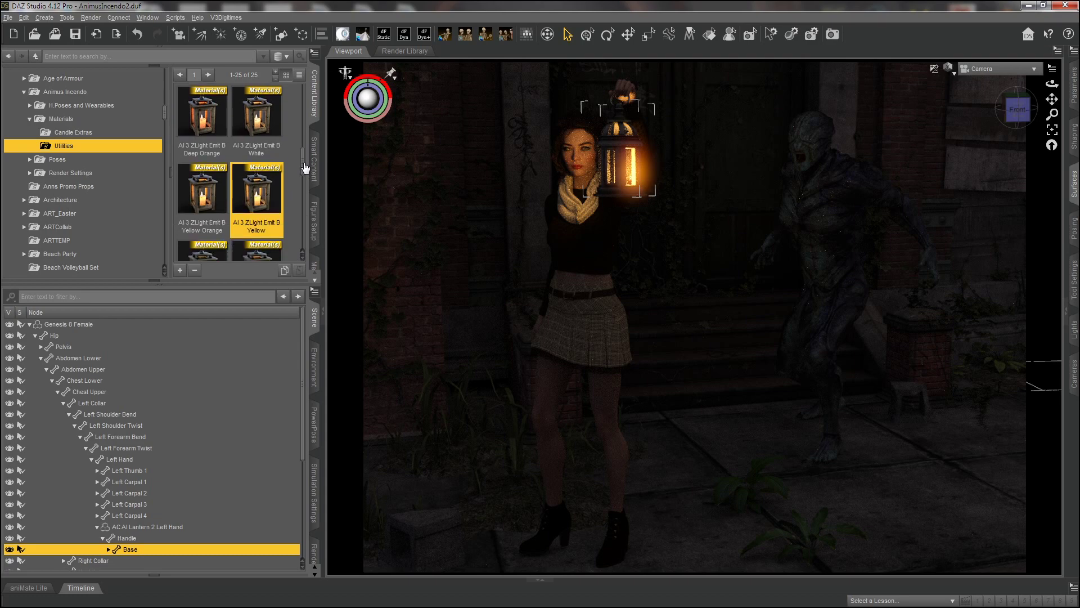
{"action": "double_click", "coordinate": [199, 117]}
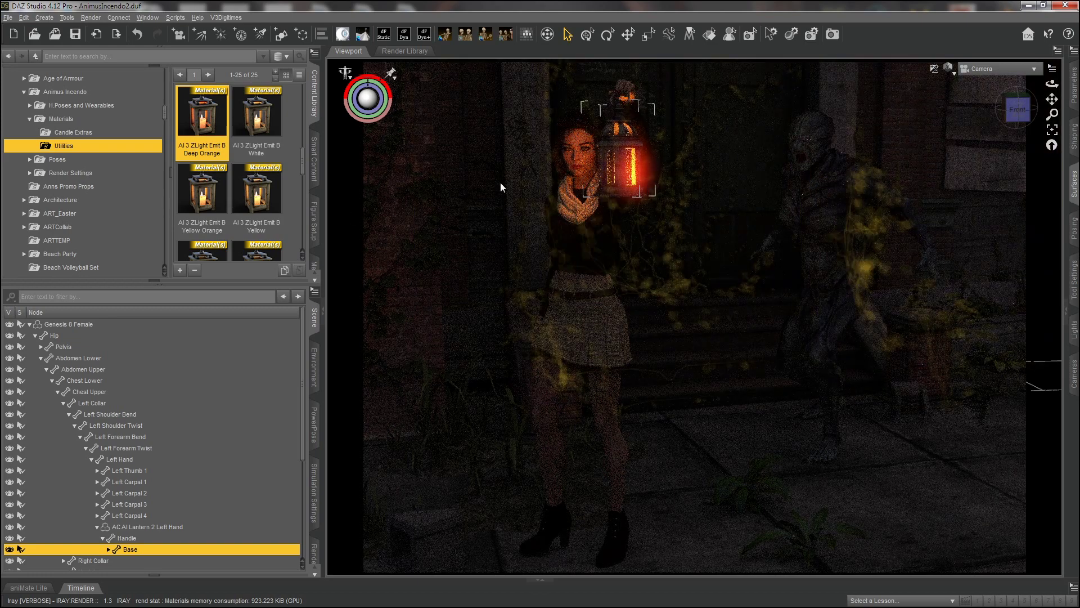
{"action": "scroll", "coordinate": [303, 172], "scroll_direction": "up", "scroll_amount": 2}
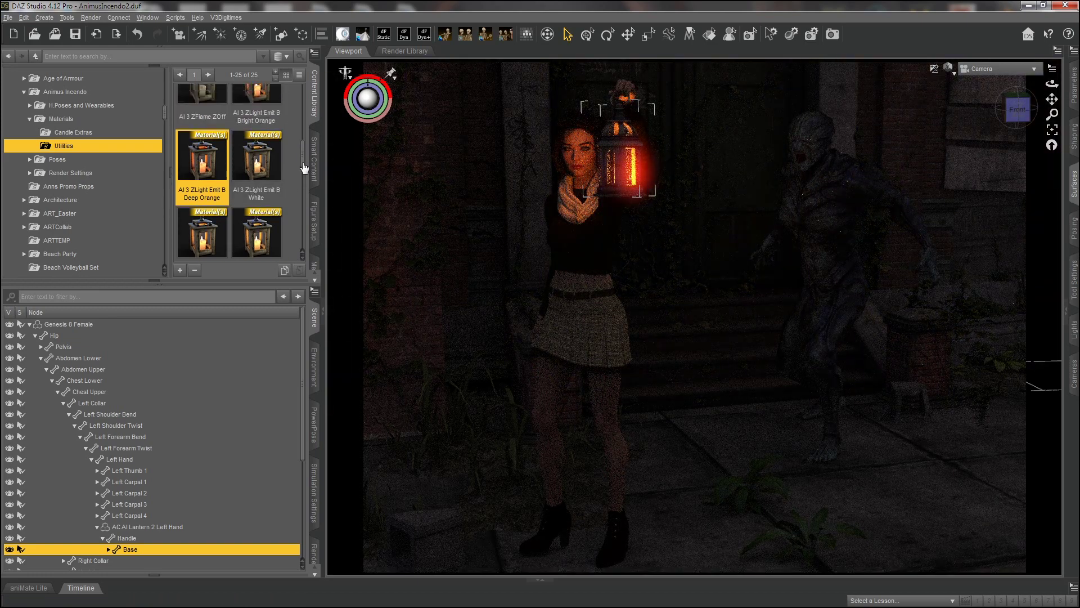
{"action": "double_click", "coordinate": [273, 138]}
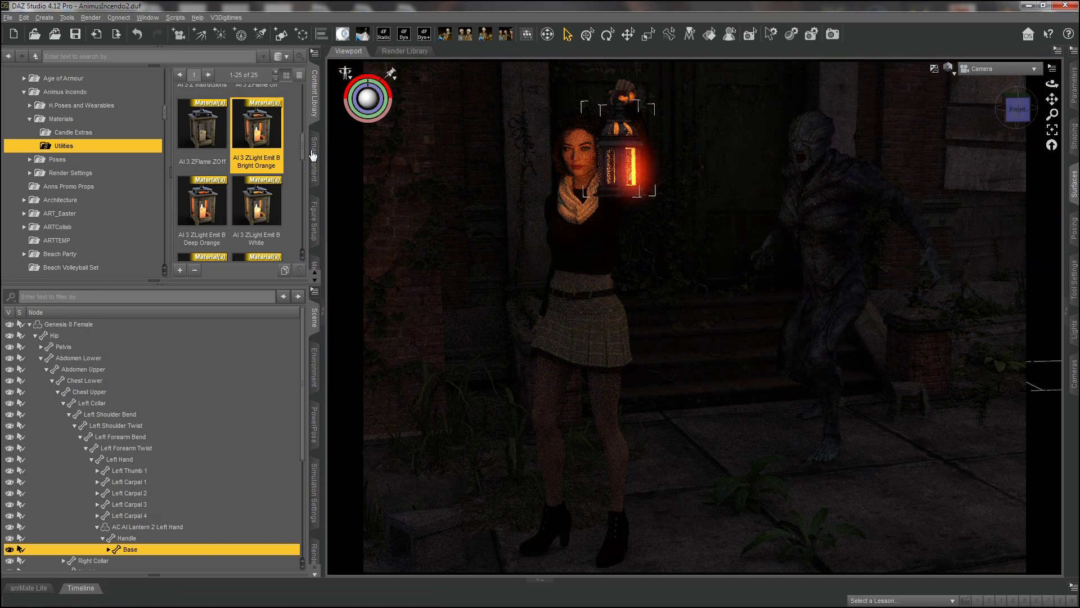
Try the AI 3 ZLight Emit B Yellow Orange light color on the blooming lantern, and replace it with AI 3 ZLight Emit B White.
{"action": "scroll", "coordinate": [304, 155], "scroll_direction": "down", "scroll_amount": 1}
{"action": "left_click_drag", "start_coordinate": [304, 155], "coordinate": [304, 178]}
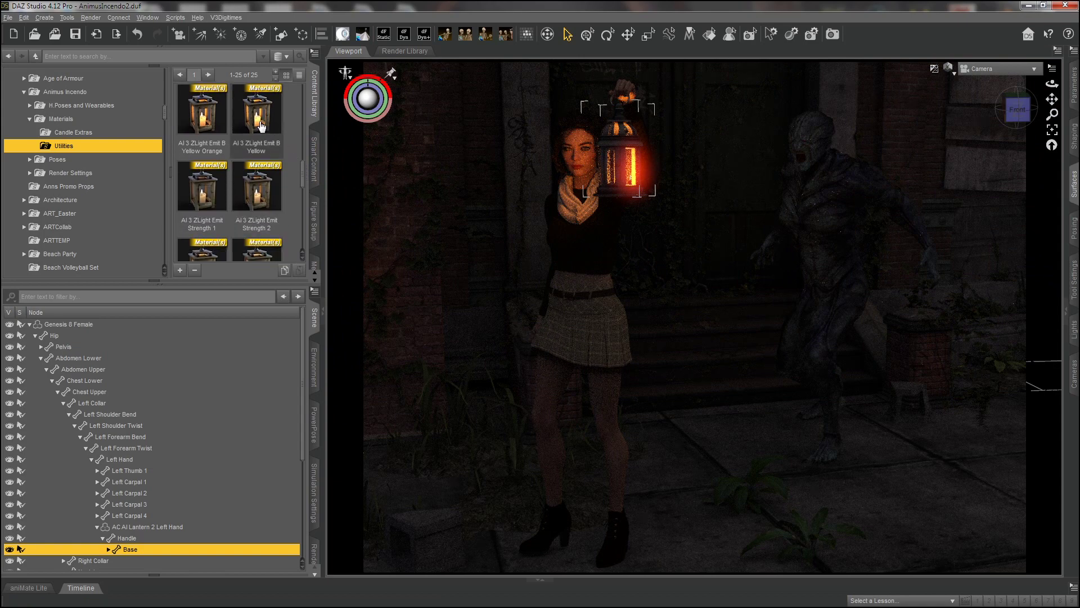
{"action": "left_click", "coordinate": [194, 124]}
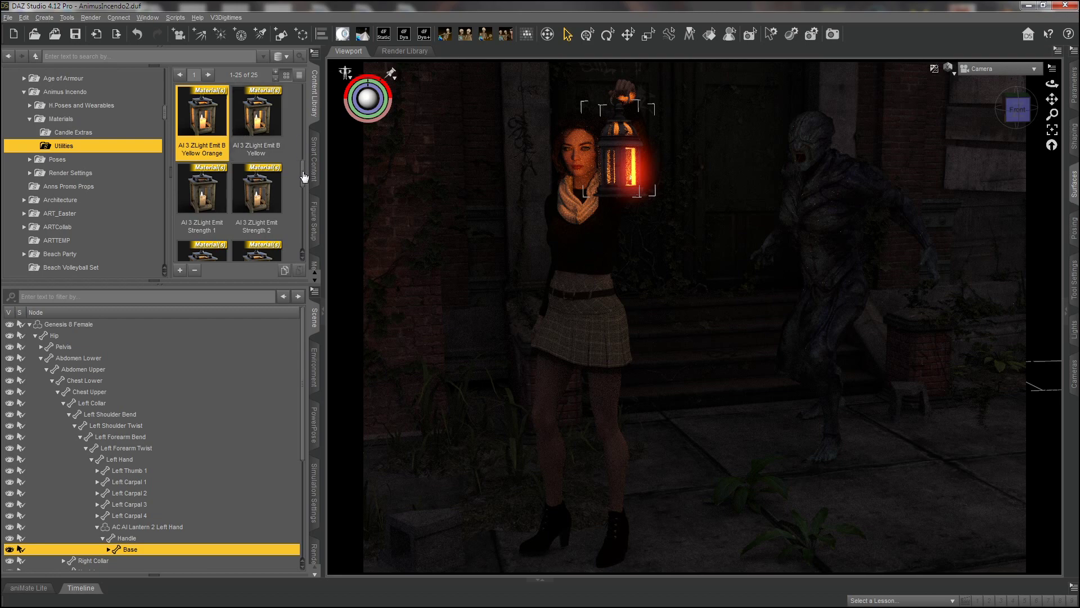
{"action": "left_click_drag", "start_coordinate": [304, 176], "coordinate": [304, 153]}
{"action": "double_click", "coordinate": [269, 186]}
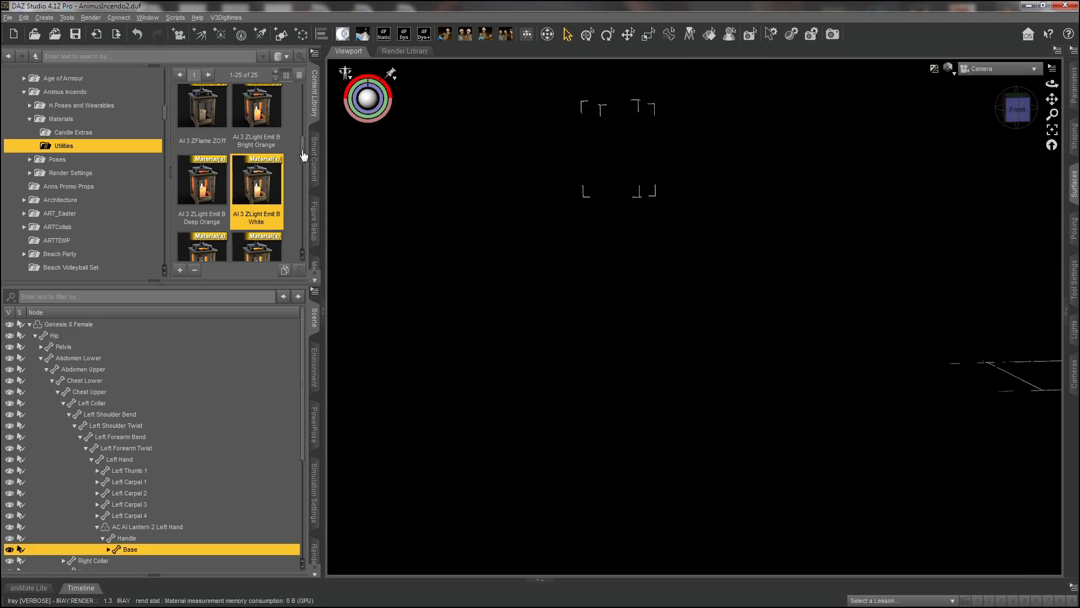
Try the AI 3 ZLight Emit Strength 1 material preset on the lantern, and replace it with AI 3 ZLight Emit Strength 2.
{"action": "left_click_drag", "start_coordinate": [303, 155], "coordinate": [302, 177]}
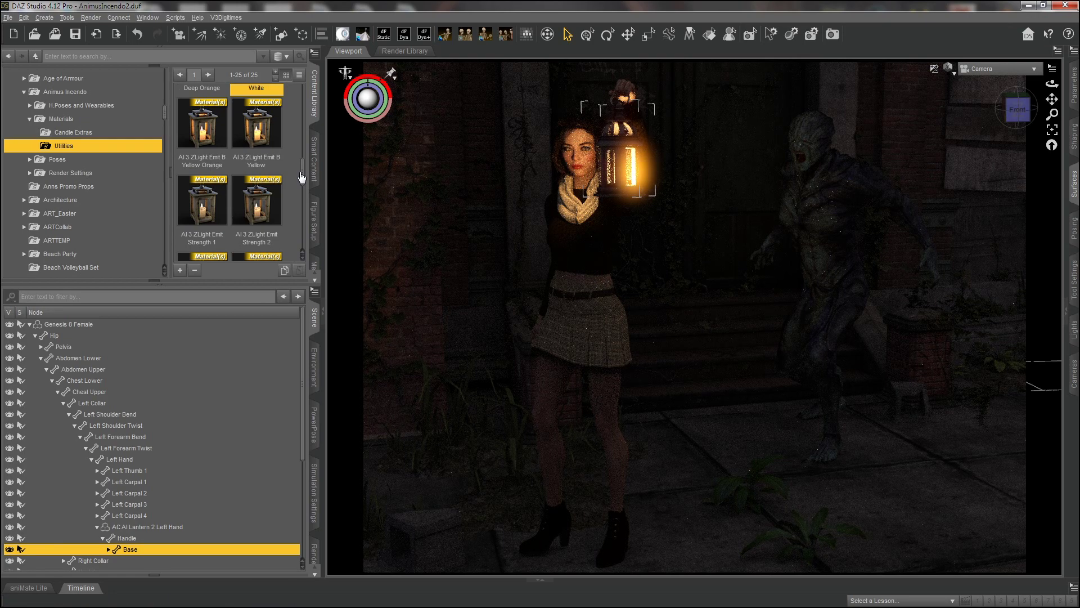
{"action": "left_click_drag", "start_coordinate": [302, 177], "coordinate": [302, 180]}
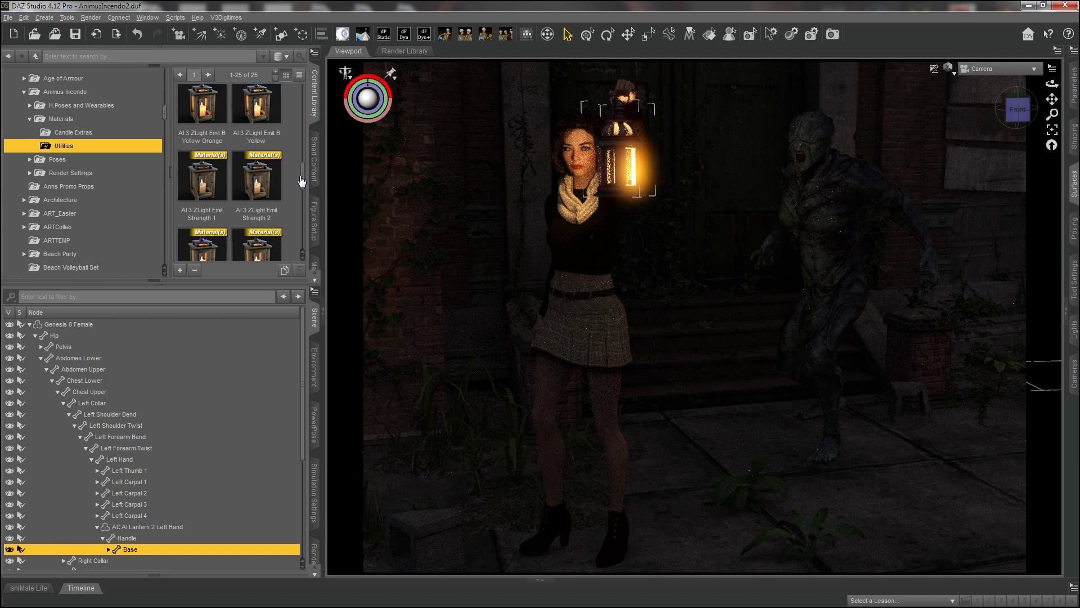
{"action": "left_click_drag", "start_coordinate": [302, 180], "coordinate": [302, 186]}
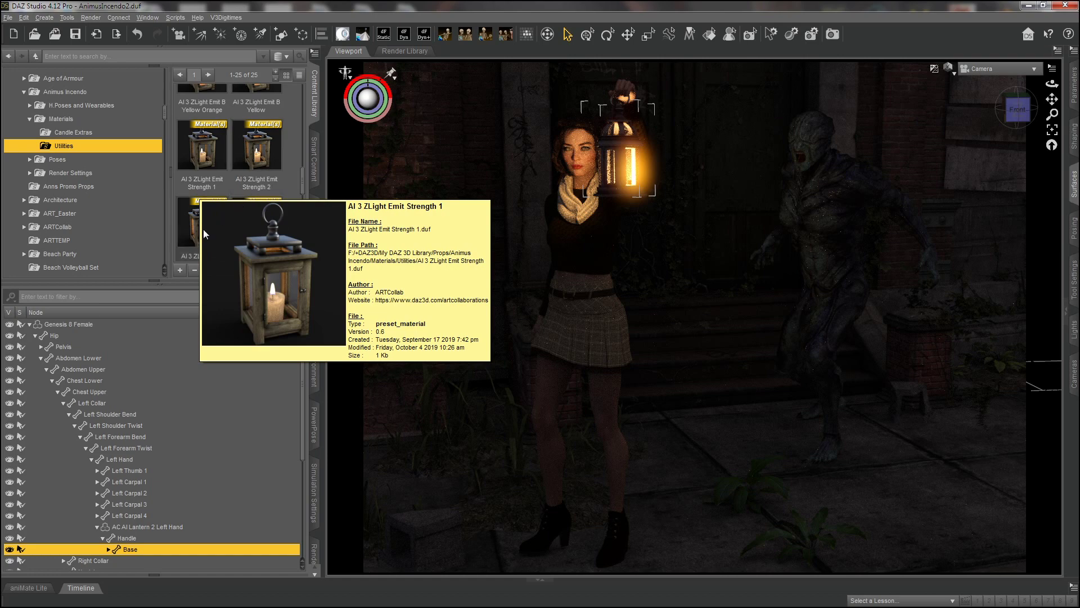
{"action": "scroll", "coordinate": [304, 186], "scroll_direction": "down", "scroll_amount": 2}
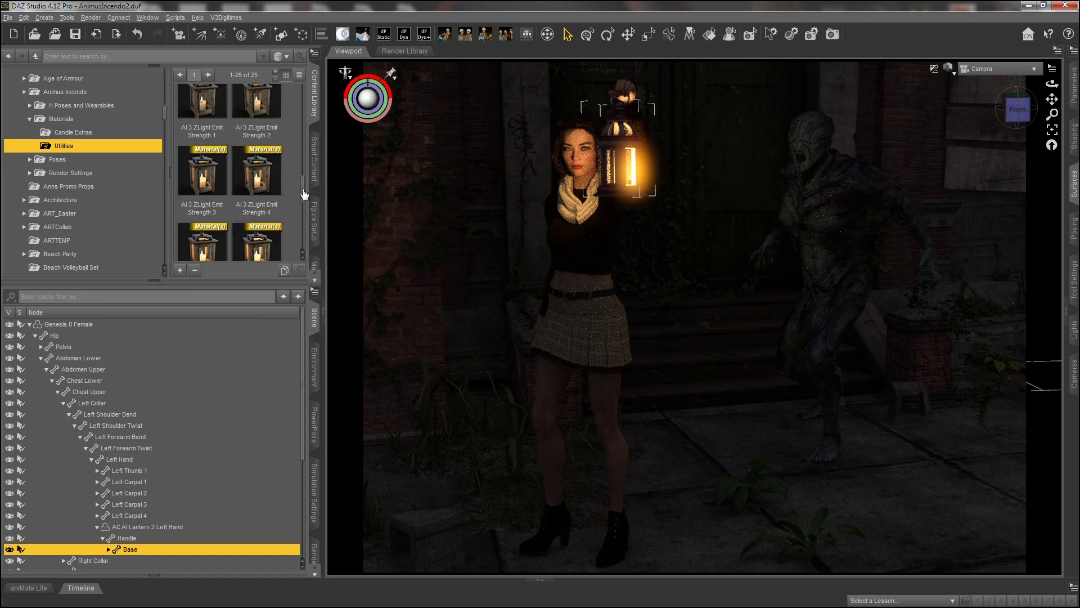
{"action": "double_click", "coordinate": [196, 129]}
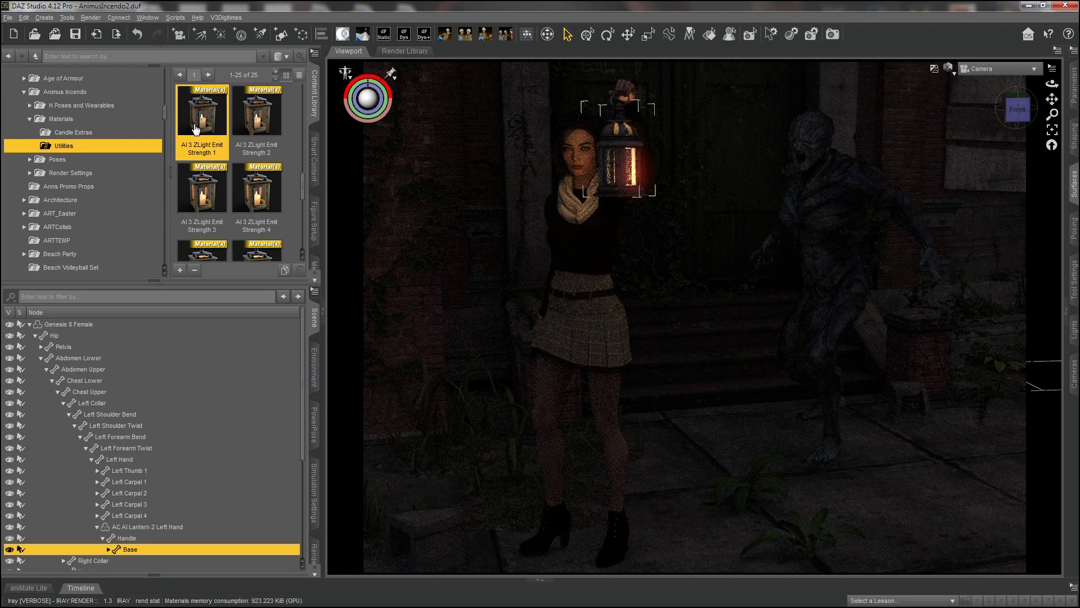
{"action": "left_click_drag", "start_coordinate": [196, 129], "coordinate": [810, 123]}
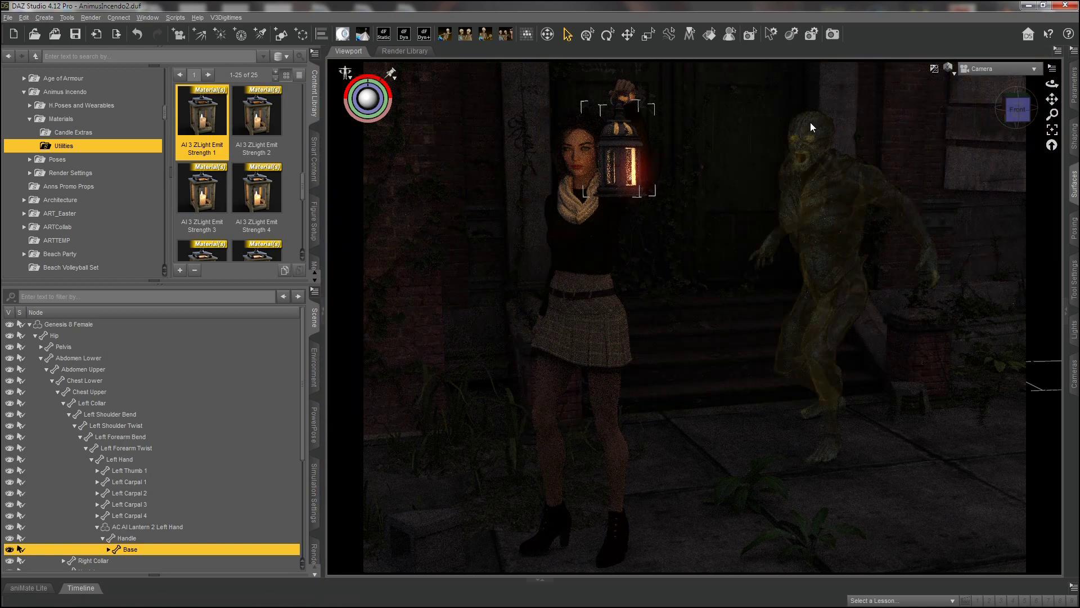
{"action": "key", "text": "ctrl+z"}
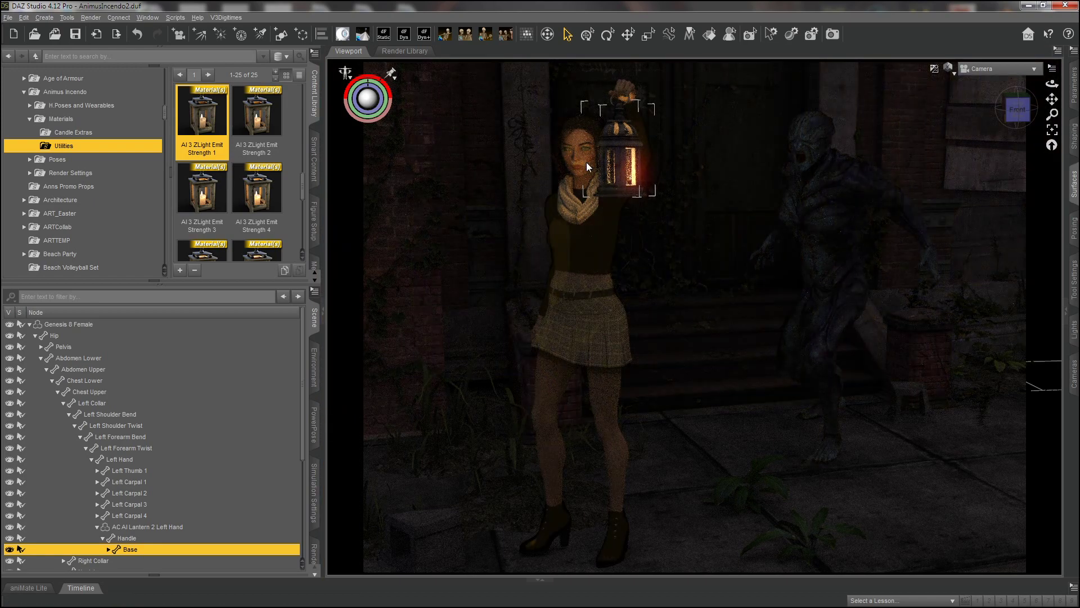
{"action": "double_click", "coordinate": [264, 124]}
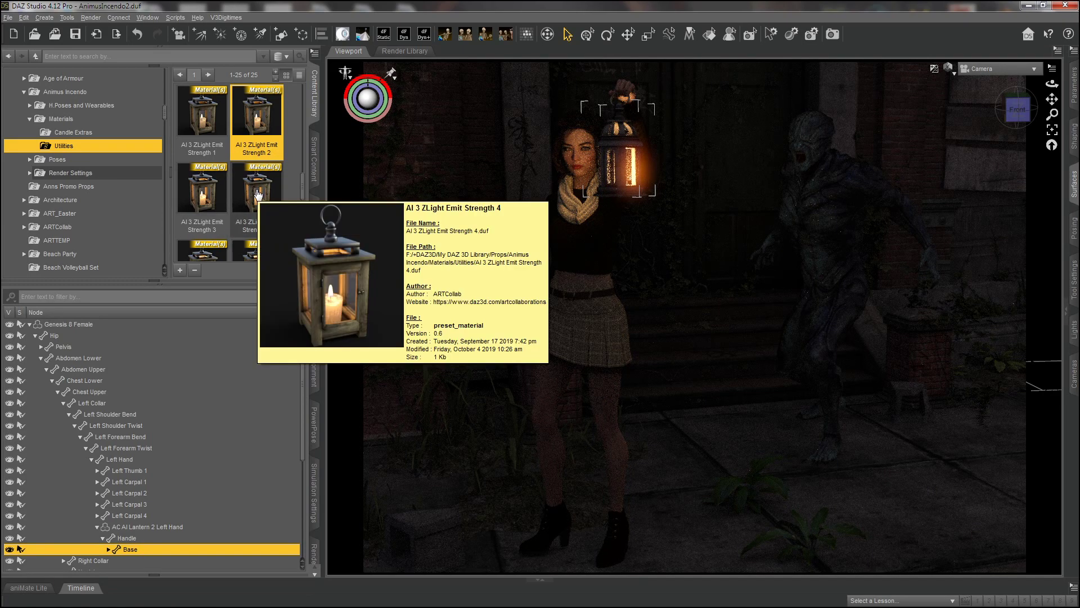
Try the AI 3 ZLight Emit Strength 3 preset on the lantern, and replace it with AI 3 ZLight Emit Strength 4.
{"action": "left_click", "coordinate": [196, 200]}
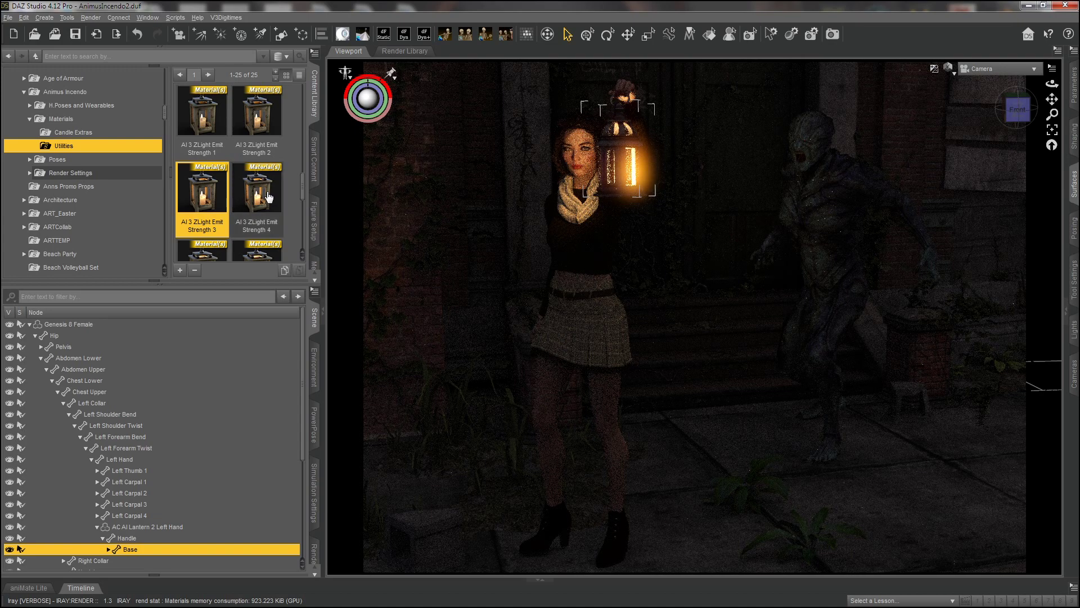
{"action": "mouse_move", "coordinate": [206, 201]}
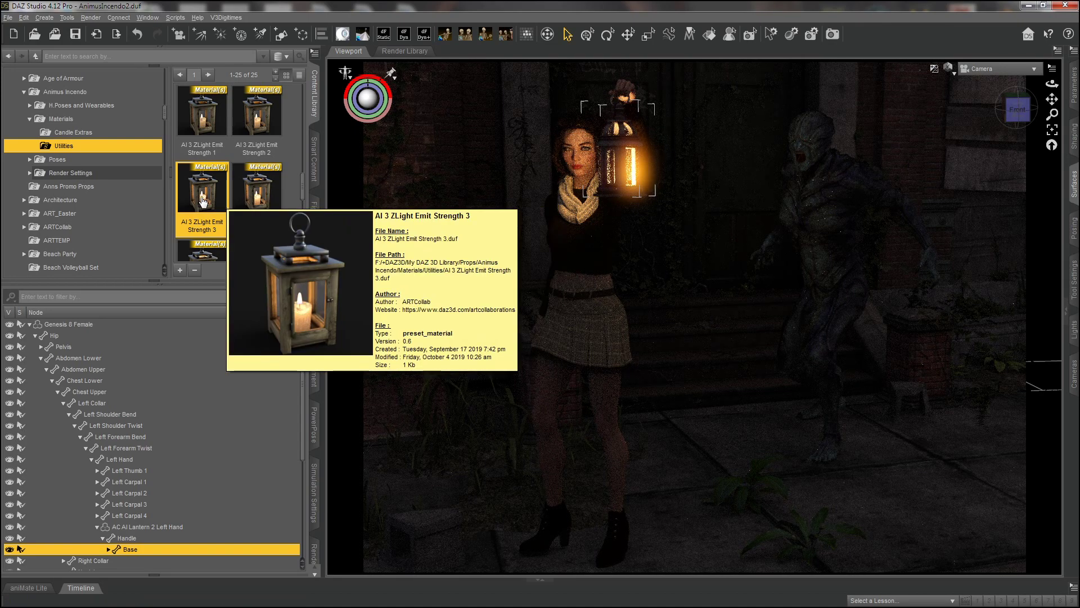
{"action": "double_click", "coordinate": [251, 198]}
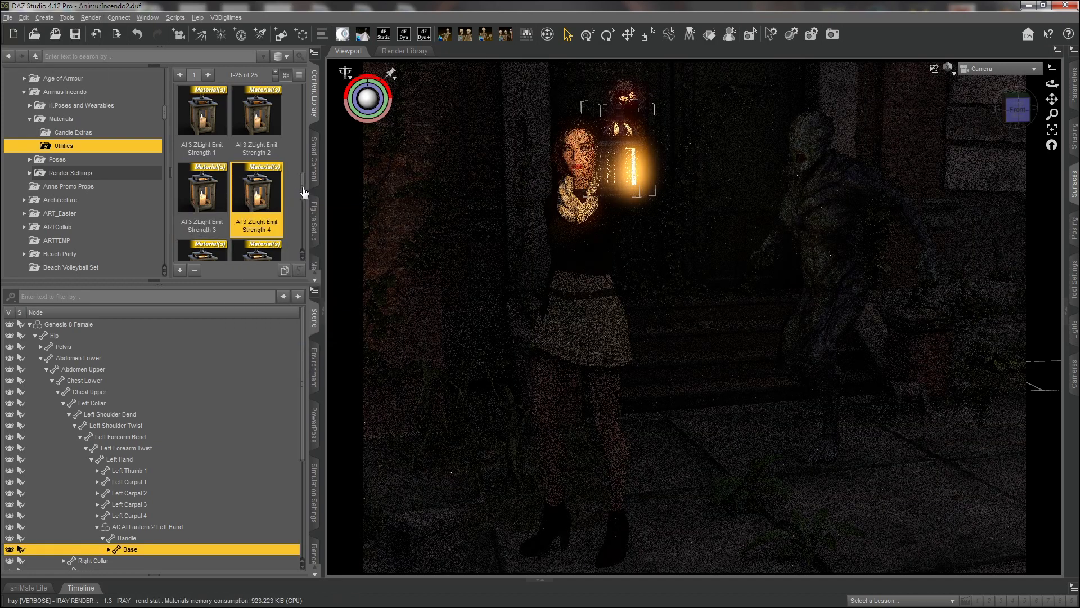
Raise the lantern's light with the AI 3 ZLight Emit Strength 5 preset, and replace it with AI 3 ZLight Emit Strength 6.
{"action": "left_click_drag", "start_coordinate": [304, 192], "coordinate": [304, 204]}
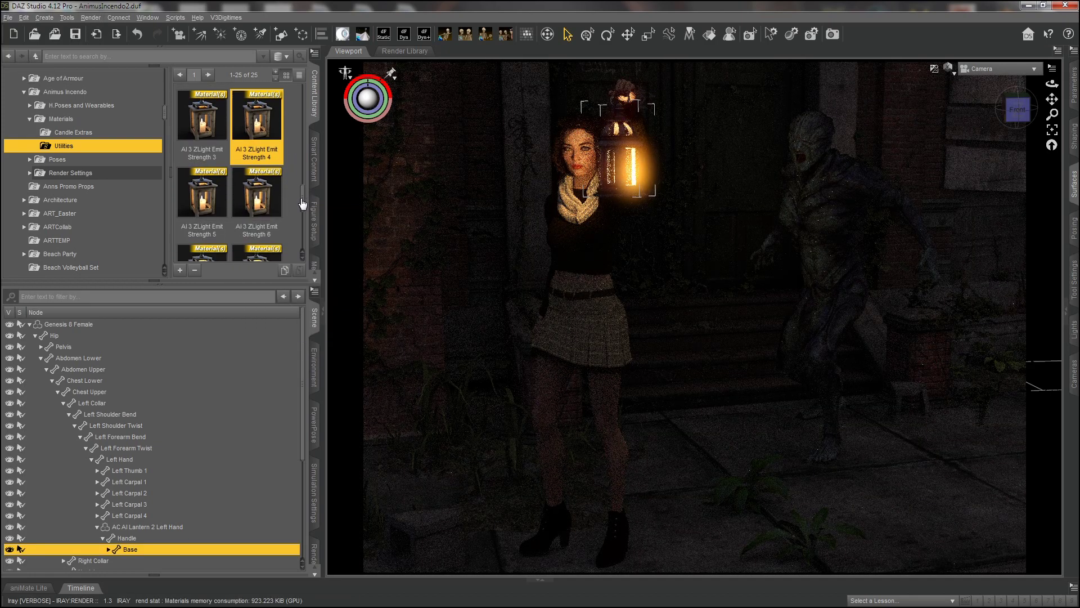
{"action": "double_click", "coordinate": [205, 201]}
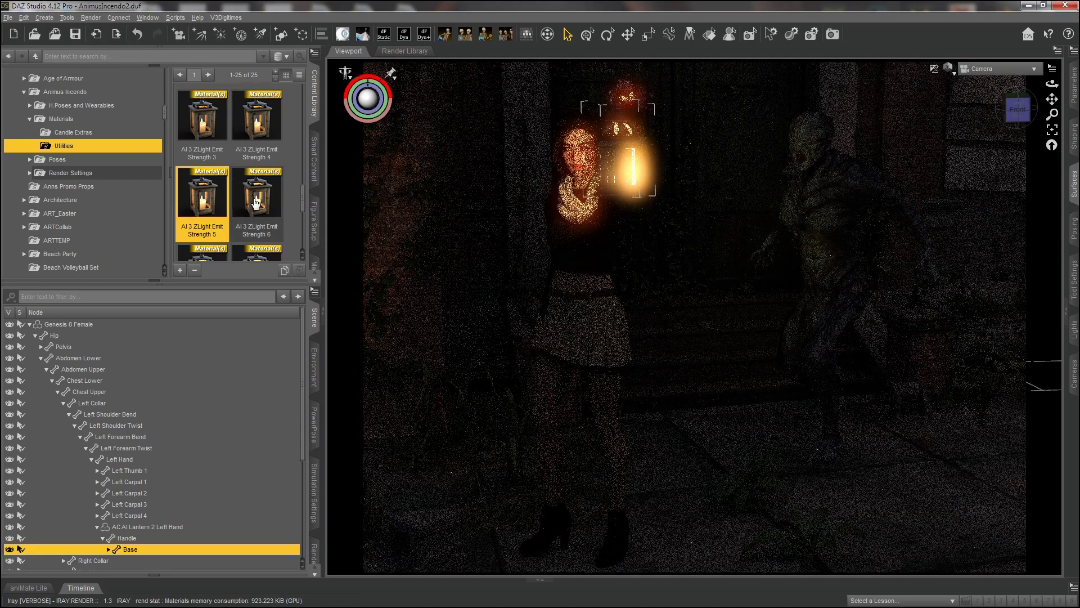
{"action": "mouse_move", "coordinate": [256, 203]}
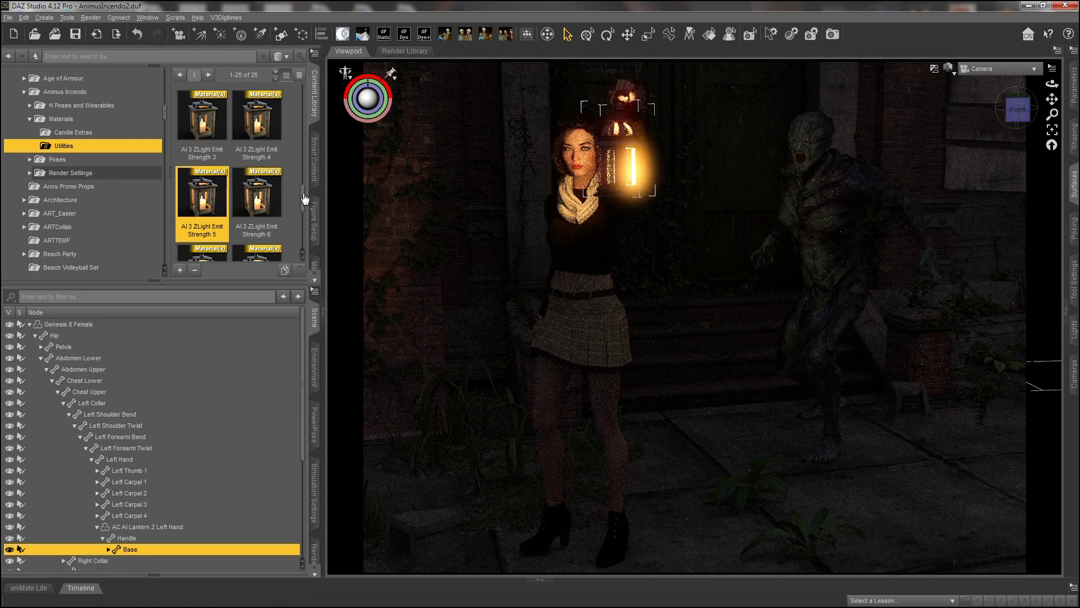
{"action": "scroll", "coordinate": [304, 200], "scroll_direction": "down", "scroll_amount": 1}
{"action": "left_click_drag", "start_coordinate": [304, 200], "coordinate": [304, 210]}
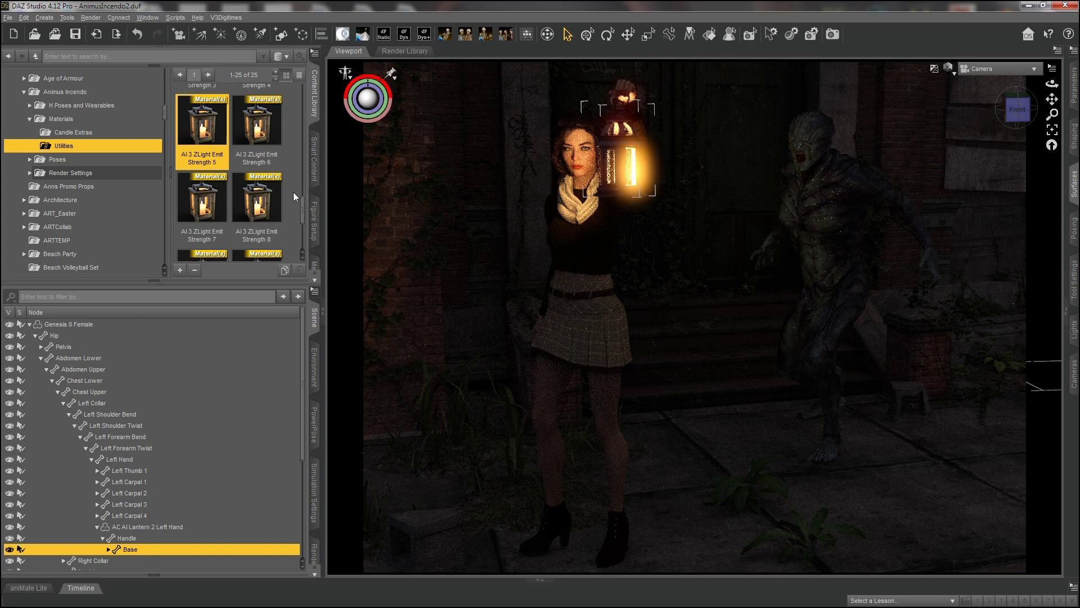
{"action": "double_click", "coordinate": [248, 137]}
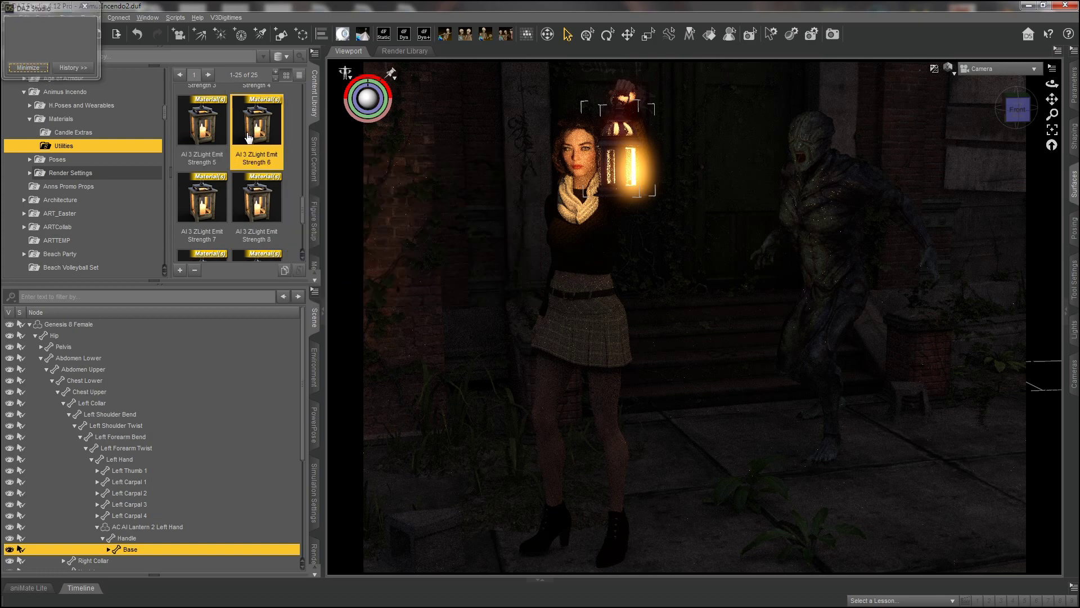
Try the AI 3 ZLight Emit Strength 9 preset on the lantern, followed by AI 3 ZLight Emit ZVisible.
{"action": "left_click_drag", "start_coordinate": [304, 213], "coordinate": [304, 225]}
{"action": "left_click", "coordinate": [214, 187]}
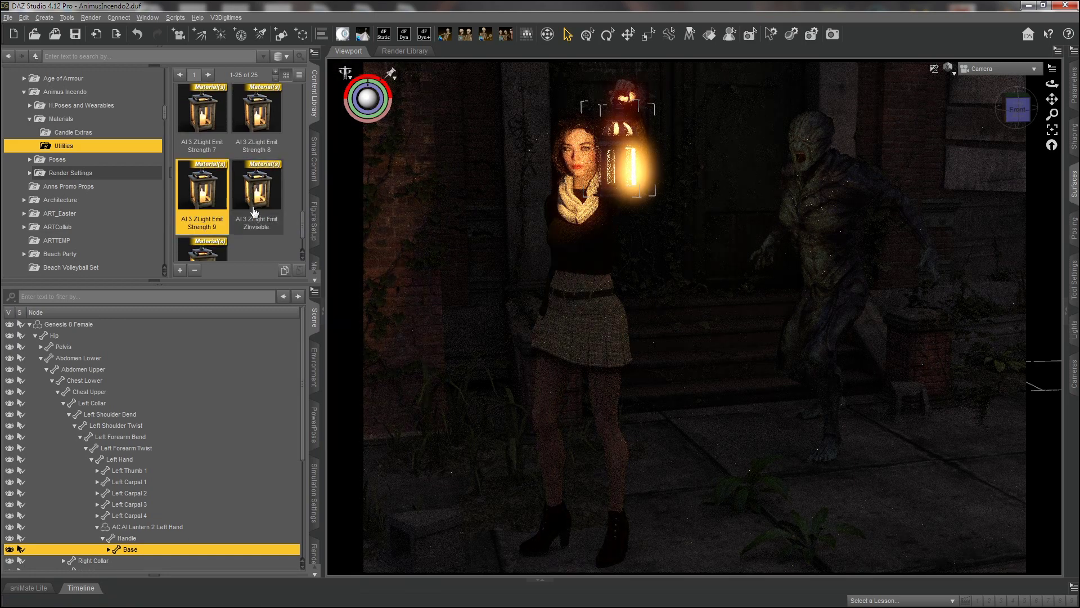
{"action": "double_click", "coordinate": [206, 191]}
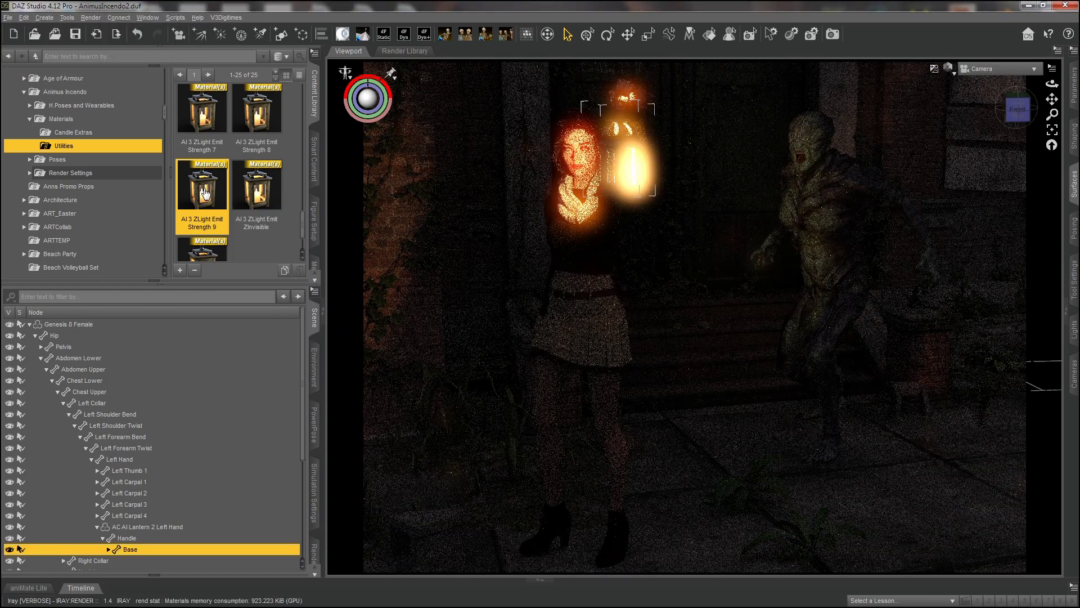
{"action": "mouse_move", "coordinate": [205, 193]}
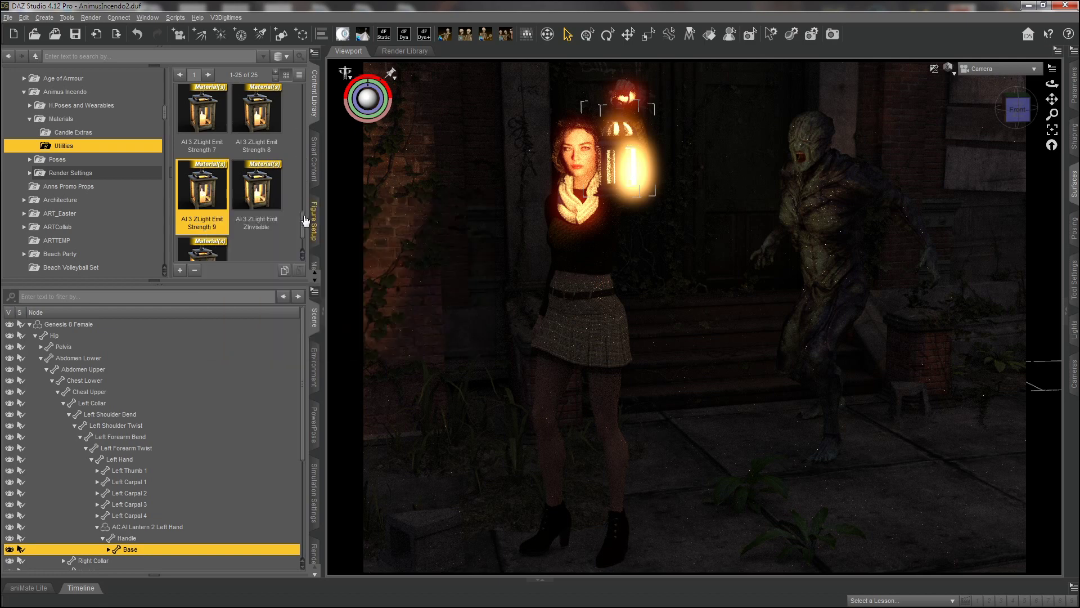
{"action": "scroll", "coordinate": [304, 221], "scroll_direction": "down", "scroll_amount": 1}
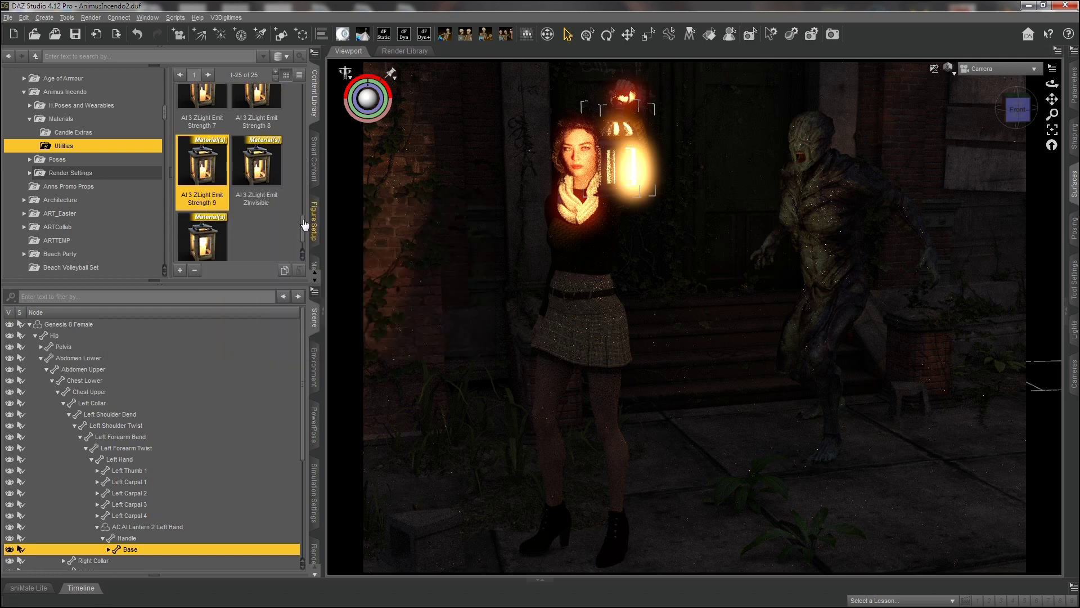
{"action": "double_click", "coordinate": [197, 223]}
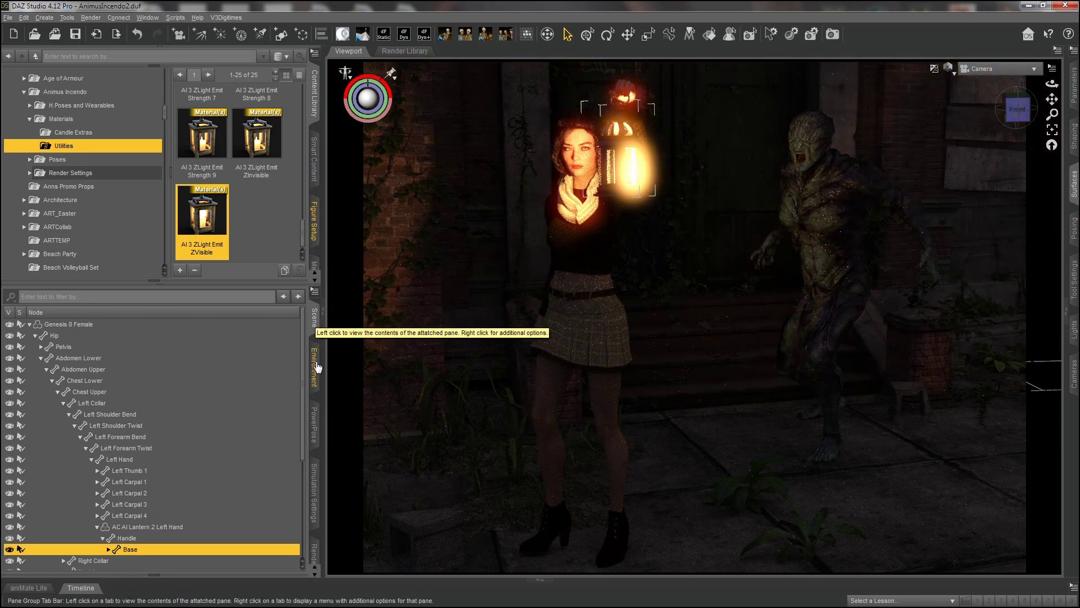
Apply the AI 3 ZLight Emit Strength 2 preset to the lantern, and switch the viewport to Perspective View.
{"action": "scroll", "coordinate": [254, 228], "scroll_direction": "down", "scroll_amount": 5}
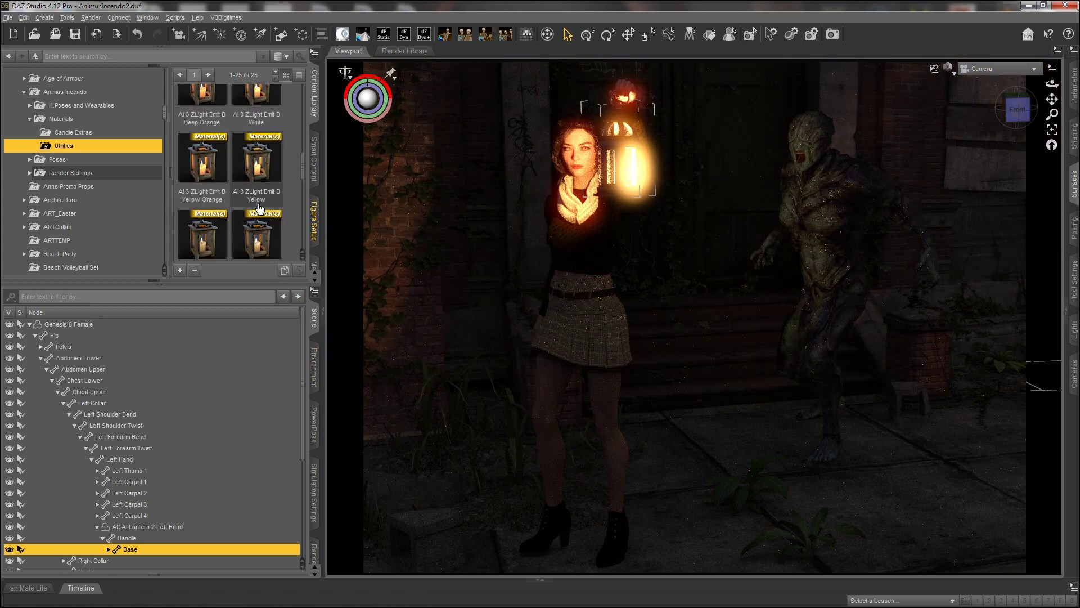
{"action": "scroll", "coordinate": [259, 210], "scroll_direction": "down", "scroll_amount": 3}
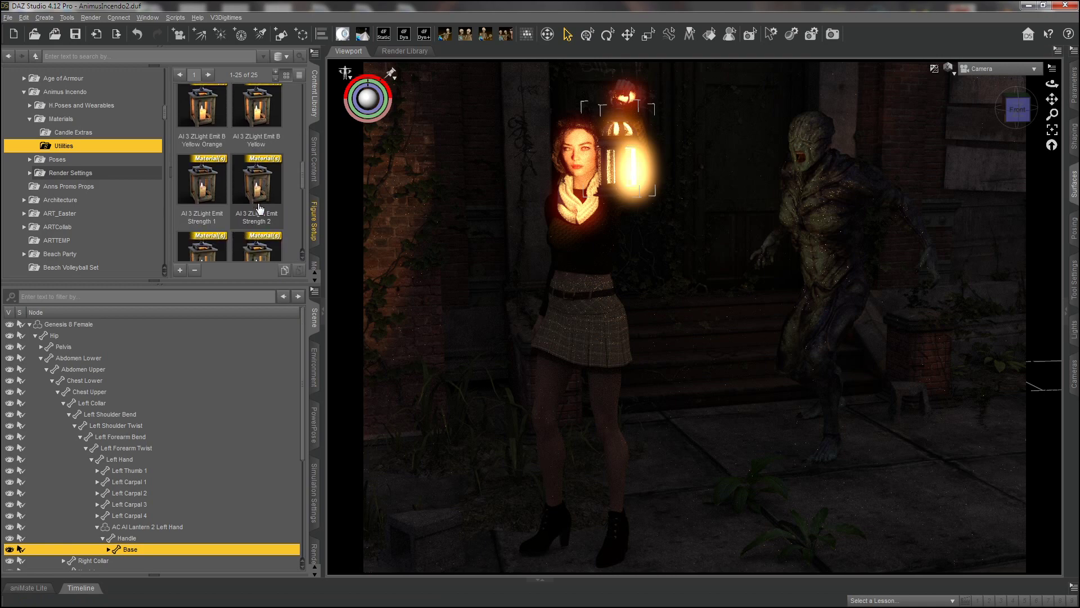
{"action": "double_click", "coordinate": [259, 197]}
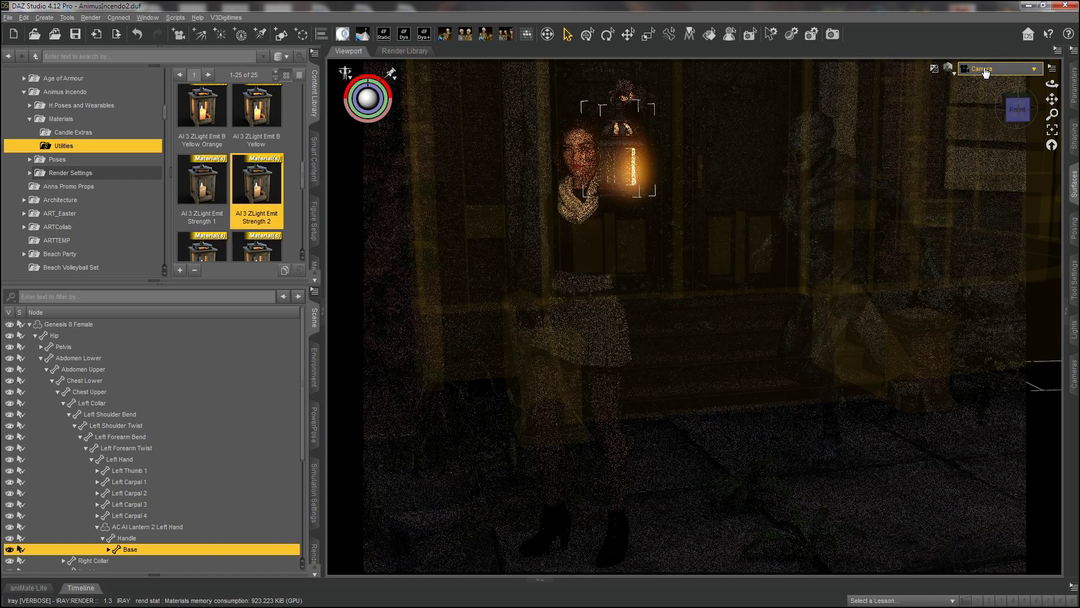
{"action": "left_click", "coordinate": [985, 68]}
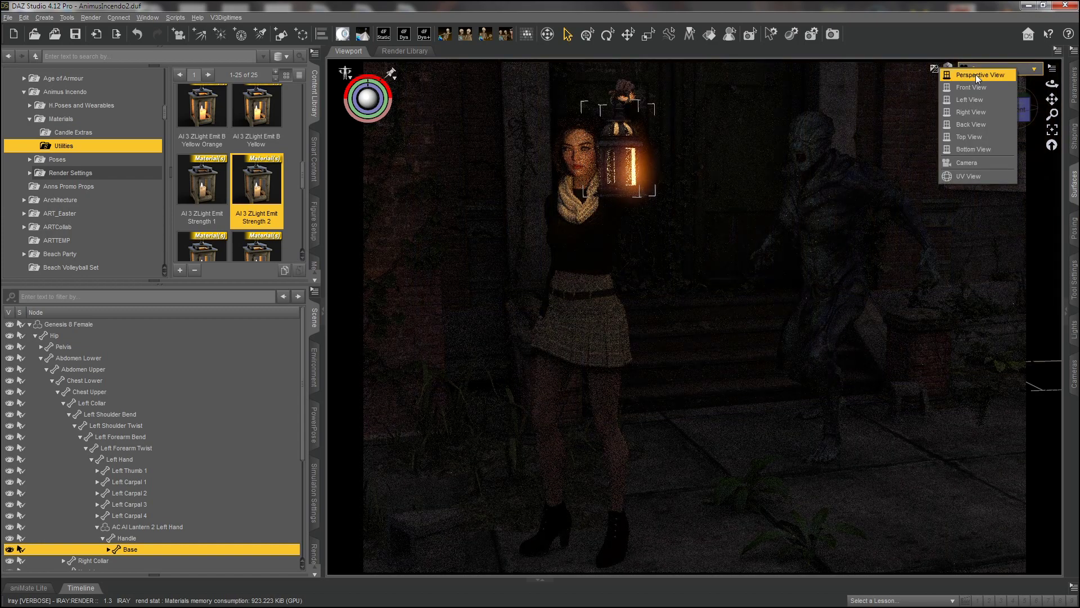
{"action": "left_click", "coordinate": [979, 75]}
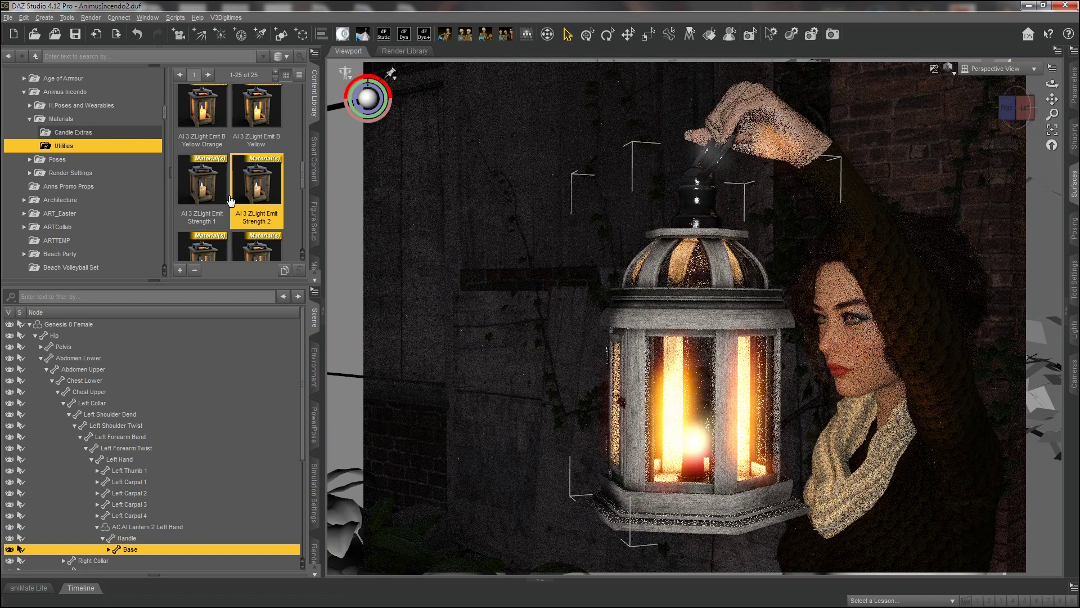
Make the lantern's light emitter visible with the AI 3 ZLight Emit ZVisible material preset.
{"action": "left_click_drag", "start_coordinate": [302, 175], "coordinate": [305, 235]}
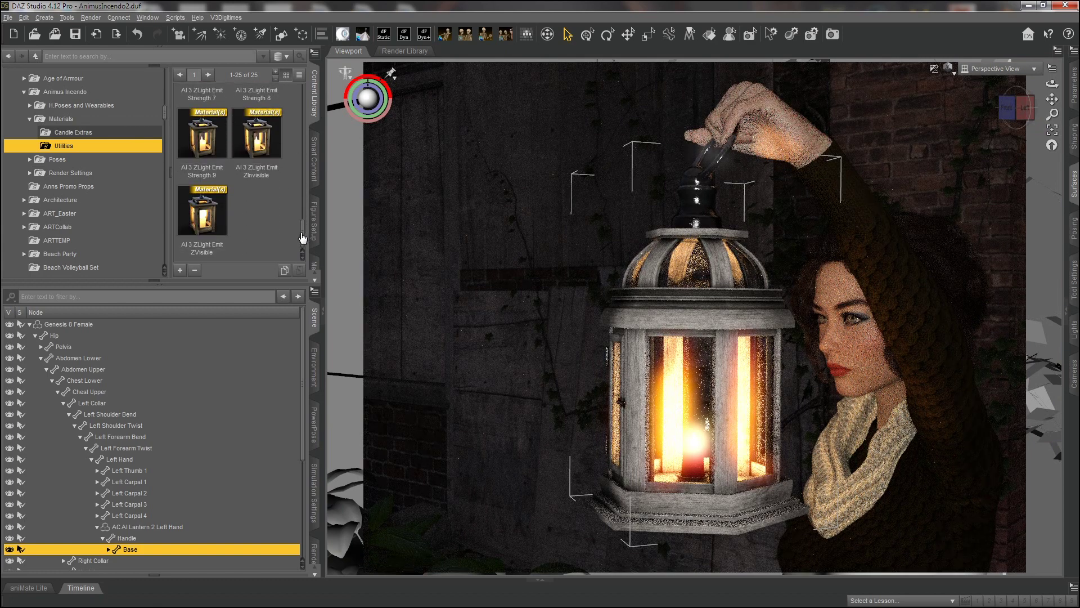
{"action": "mouse_move", "coordinate": [205, 220]}
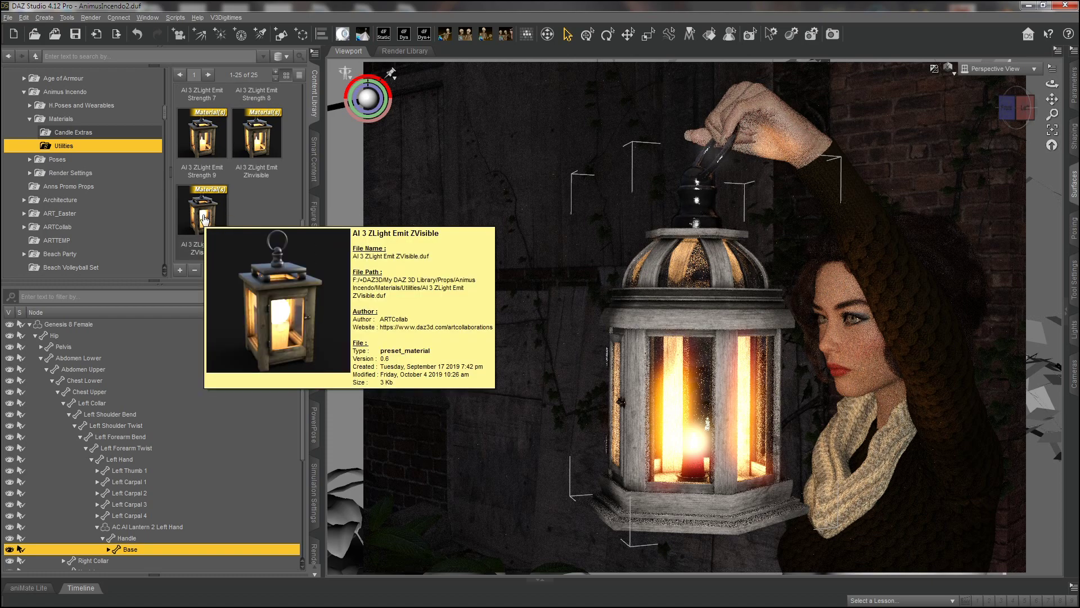
{"action": "double_click", "coordinate": [204, 220]}
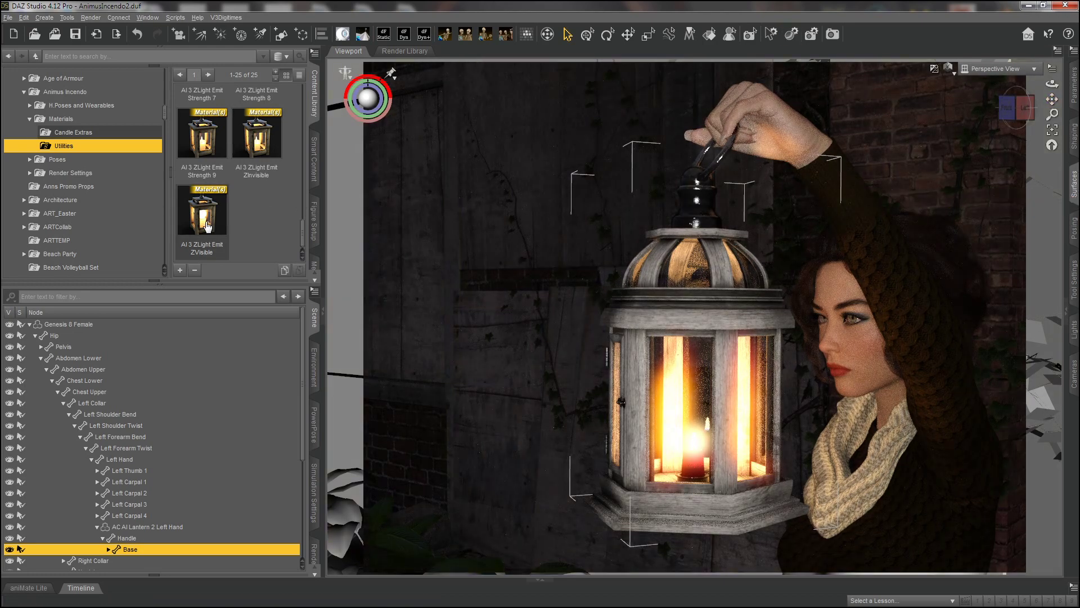
{"action": "double_click", "coordinate": [203, 224]}
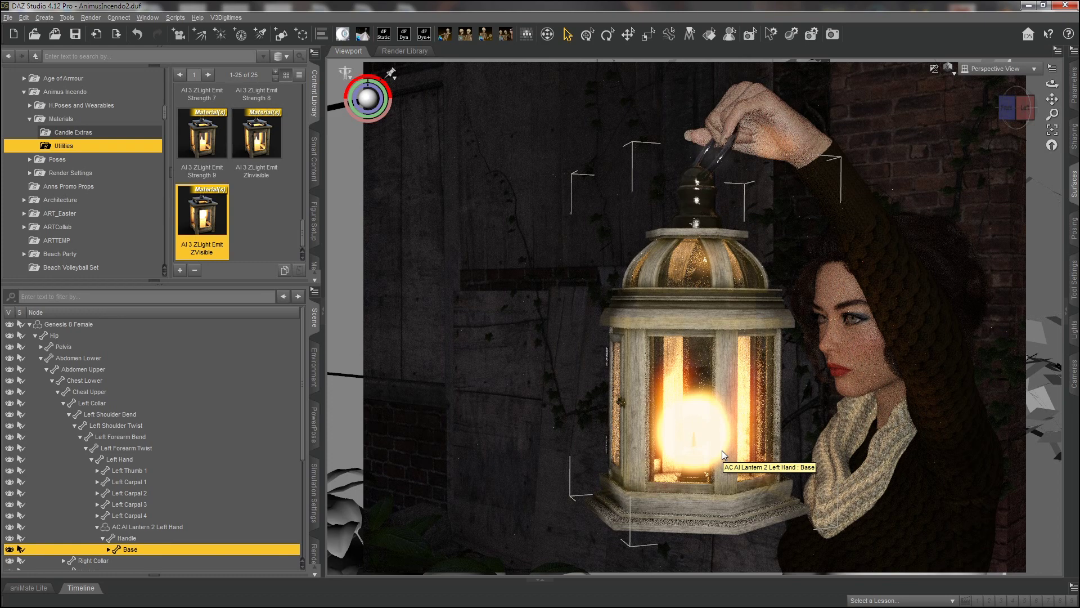
Set the lantern's Glow Raise and Glow Hide shapes to 100%, and apply the AI 3 ZLight Emit ZInvisible preset.
{"action": "left_click", "coordinate": [1074, 138]}
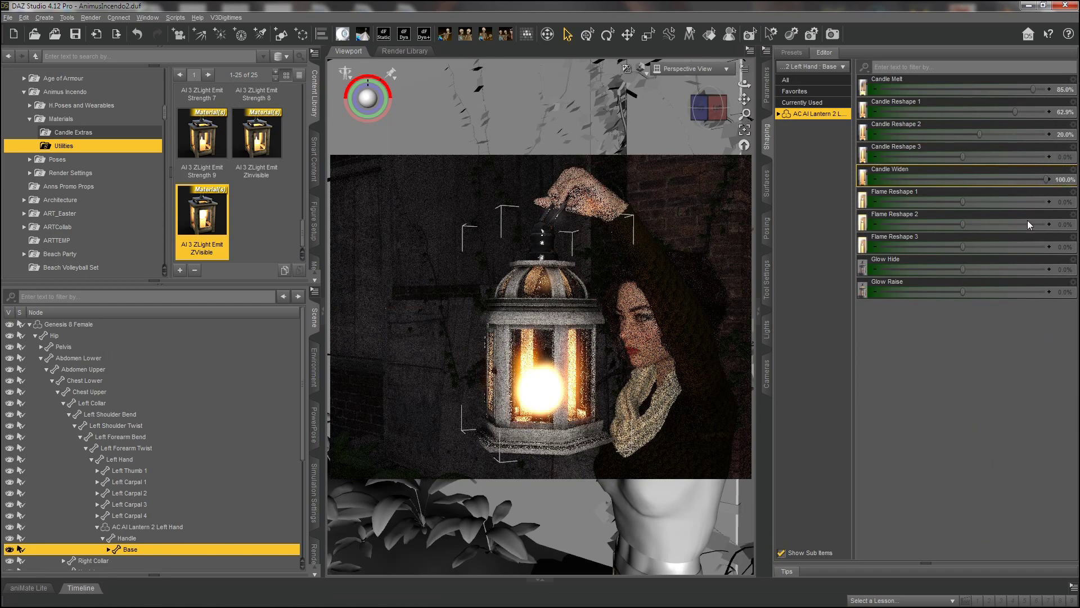
{"action": "left_click_drag", "start_coordinate": [961, 292], "coordinate": [1056, 288]}
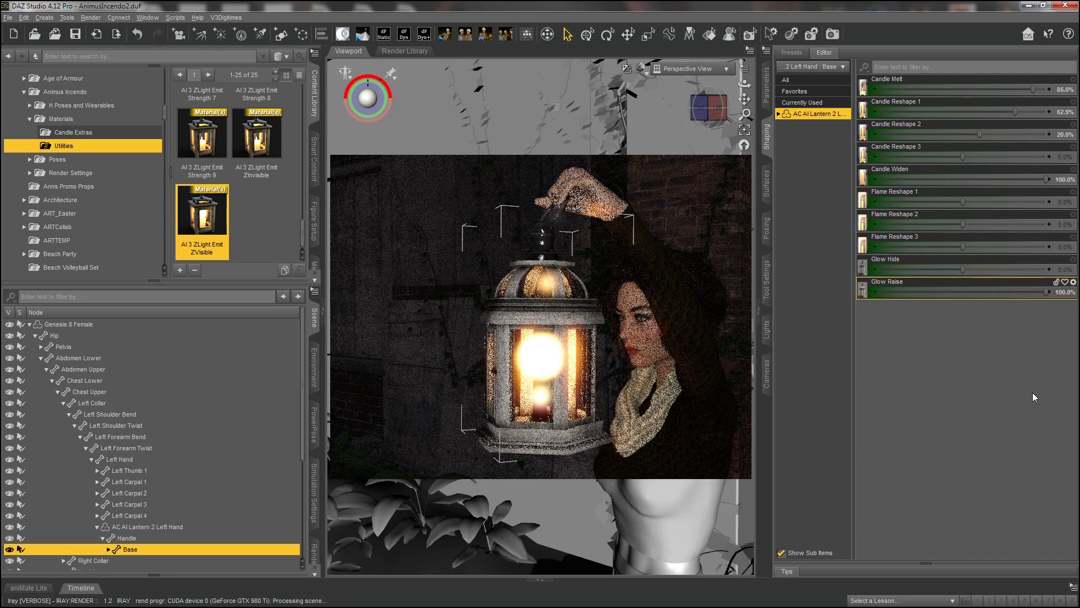
{"action": "mouse_move", "coordinate": [961, 269]}
{"action": "left_mouse_down"}
{"action": "mouse_move", "coordinate": [898, 267]}
{"action": "mouse_move", "coordinate": [1076, 271]}
{"action": "left_mouse_up"}
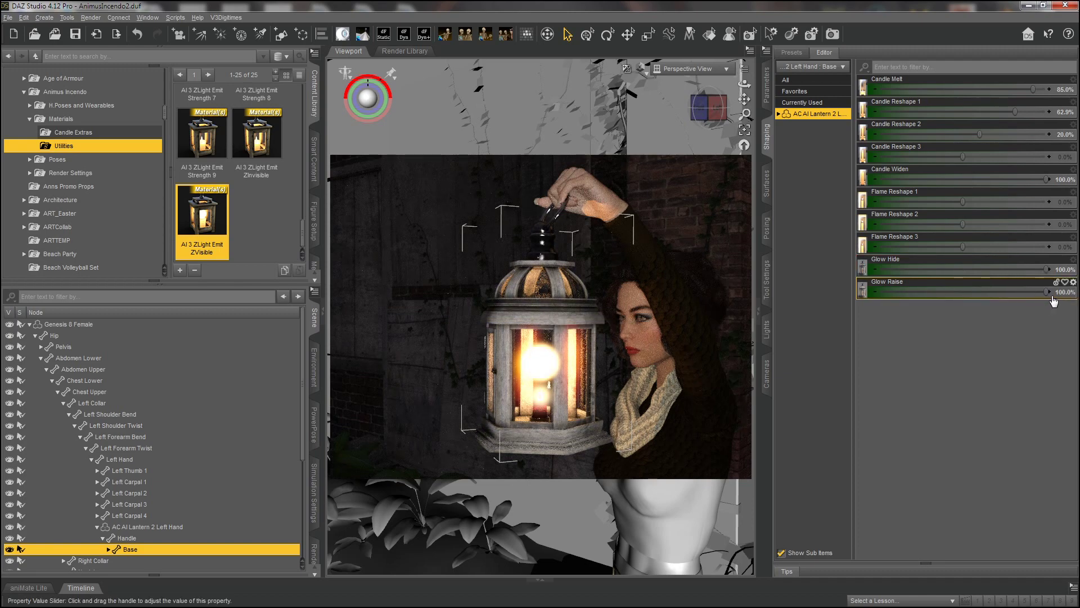
{"action": "left_click_drag", "start_coordinate": [1046, 292], "coordinate": [1055, 292]}
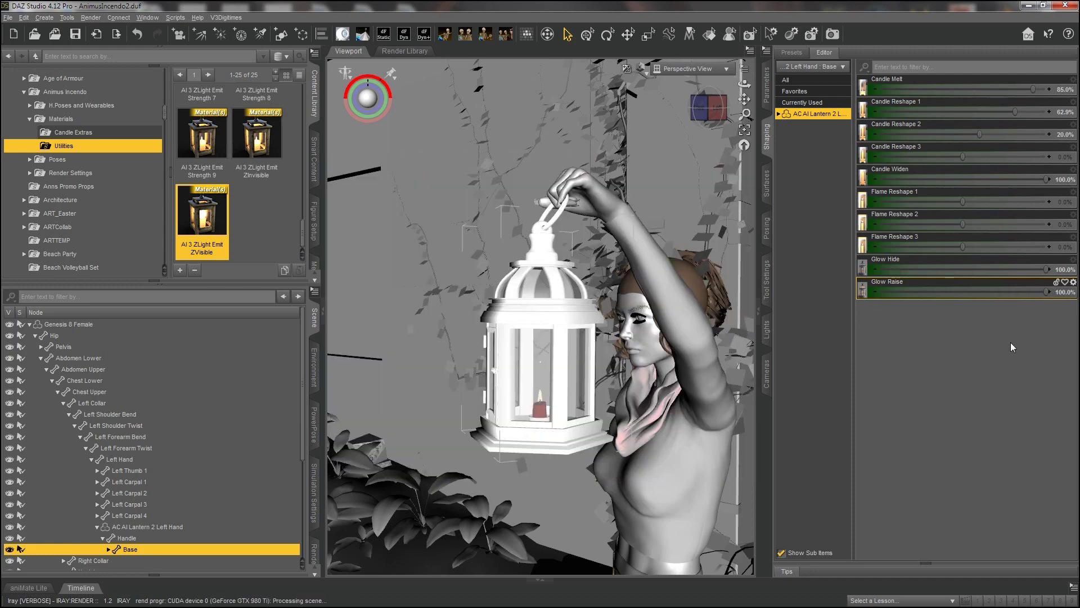
{"action": "double_click", "coordinate": [254, 146]}
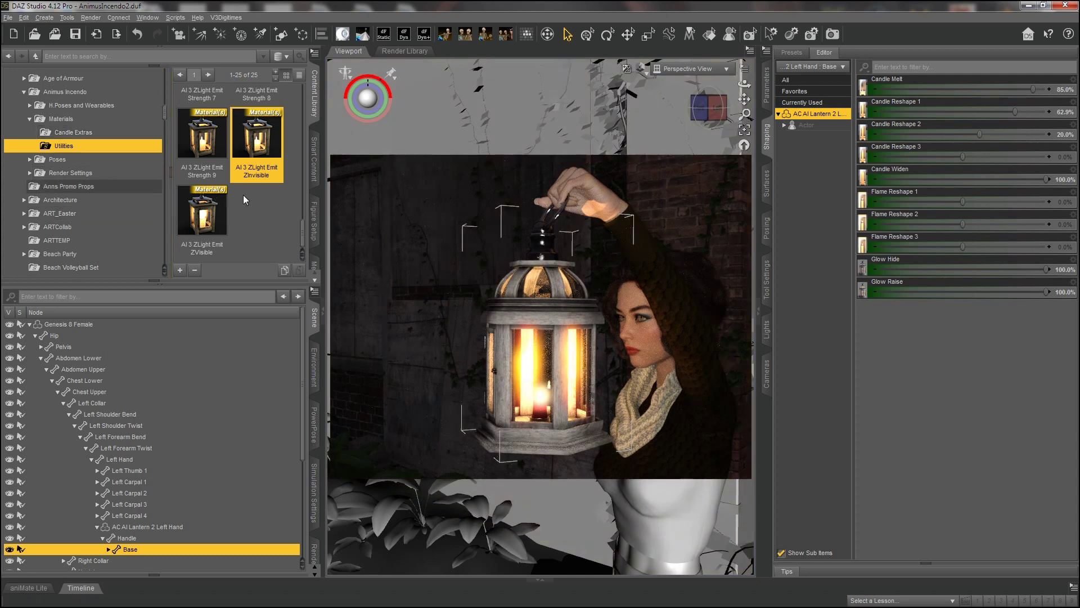
Reset the lantern's Glow Hide and Glow Raise shapes to 0%.
{"action": "left_click", "coordinate": [251, 206]}
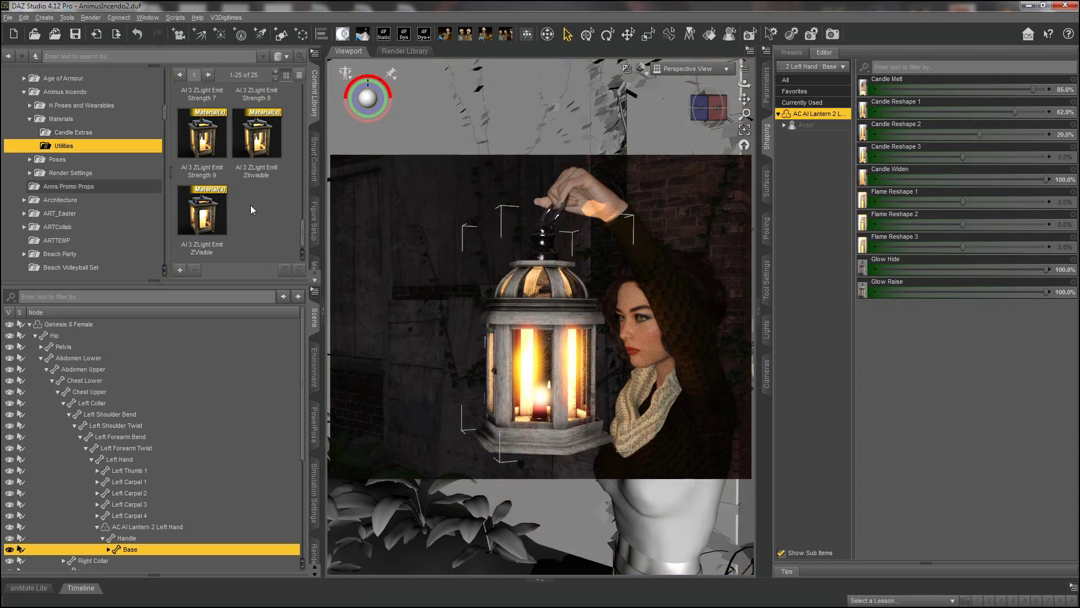
{"action": "left_click", "coordinate": [1073, 260]}
{"action": "left_click", "coordinate": [1022, 318]}
{"action": "left_click", "coordinate": [1073, 282]}
{"action": "left_click", "coordinate": [1036, 340]}
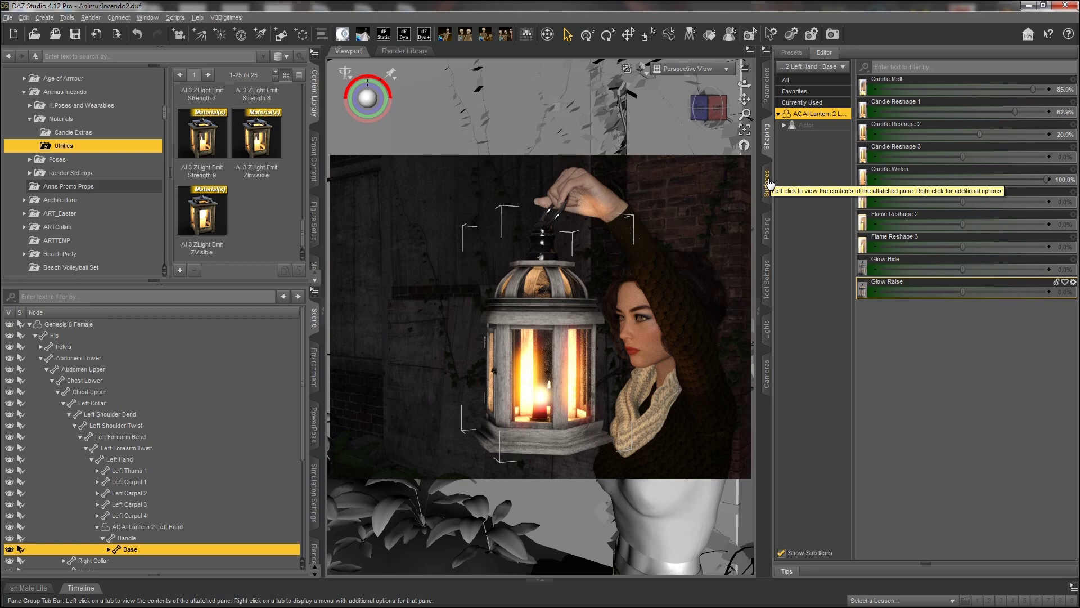
Hide the lantern's 1_CandleHolder, Candle, Flame and Wick surfaces by setting their Cutout Opacity to 0.00.
{"action": "left_click", "coordinate": [314, 101]}
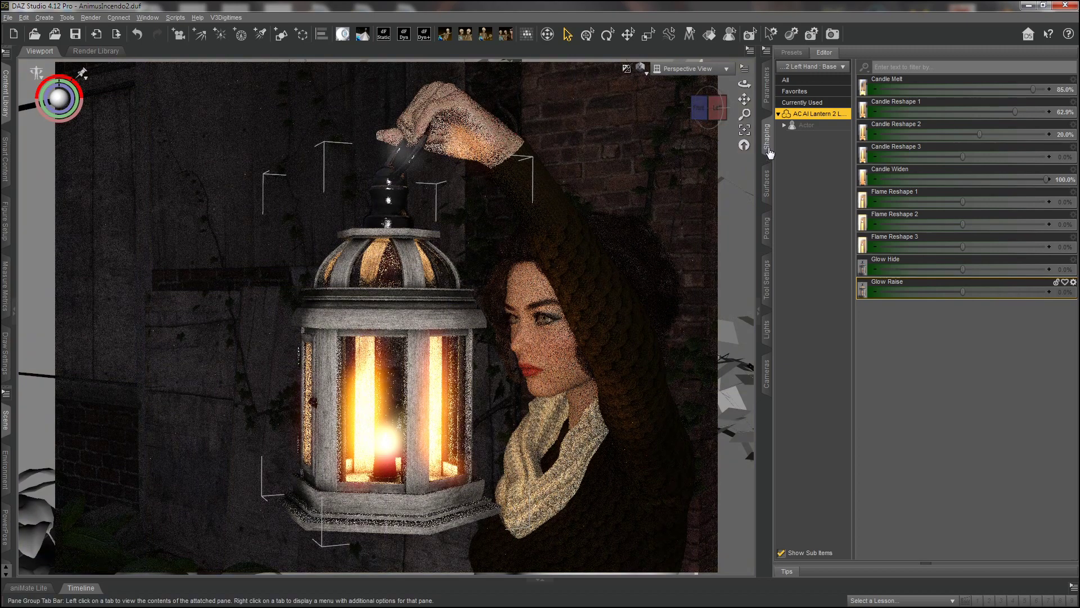
{"action": "left_click", "coordinate": [770, 185]}
{"action": "left_click", "coordinate": [780, 112]}
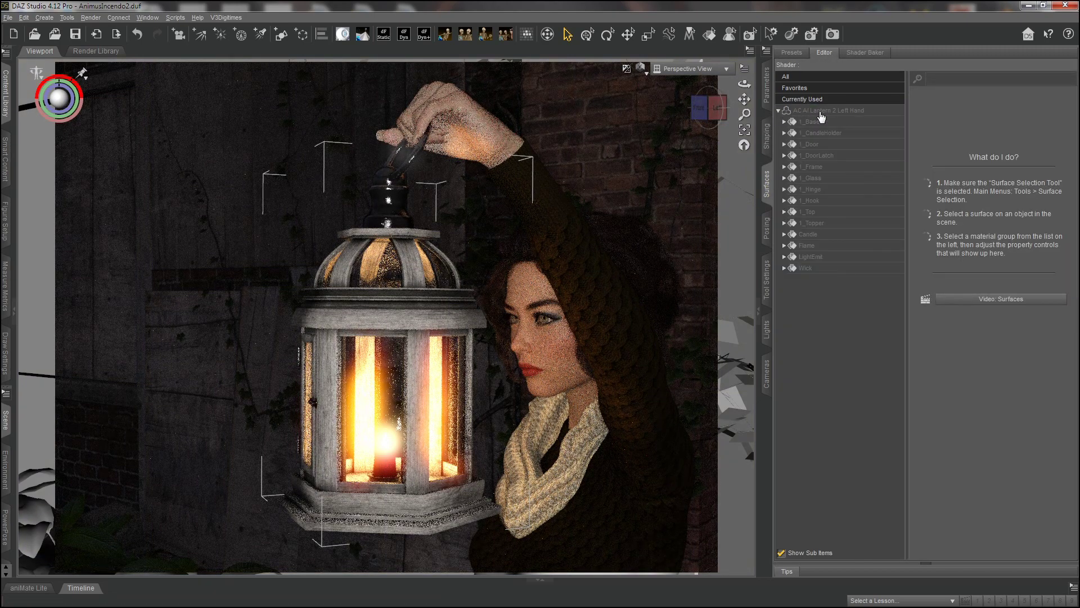
{"action": "left_click", "coordinate": [836, 140]}
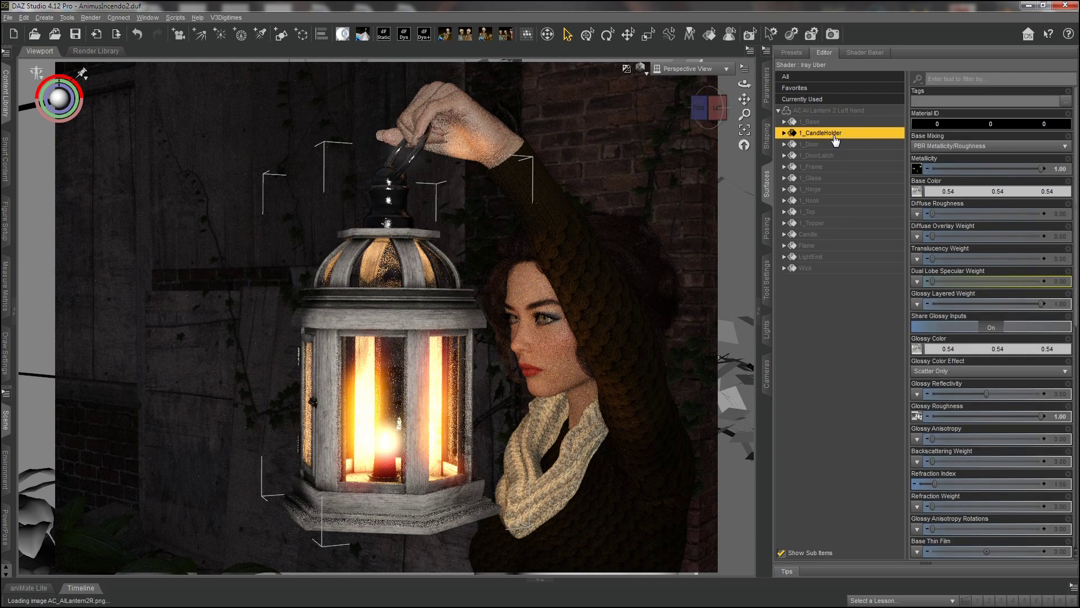
{"action": "left_click", "coordinate": [820, 235], "text": "ctrl"}
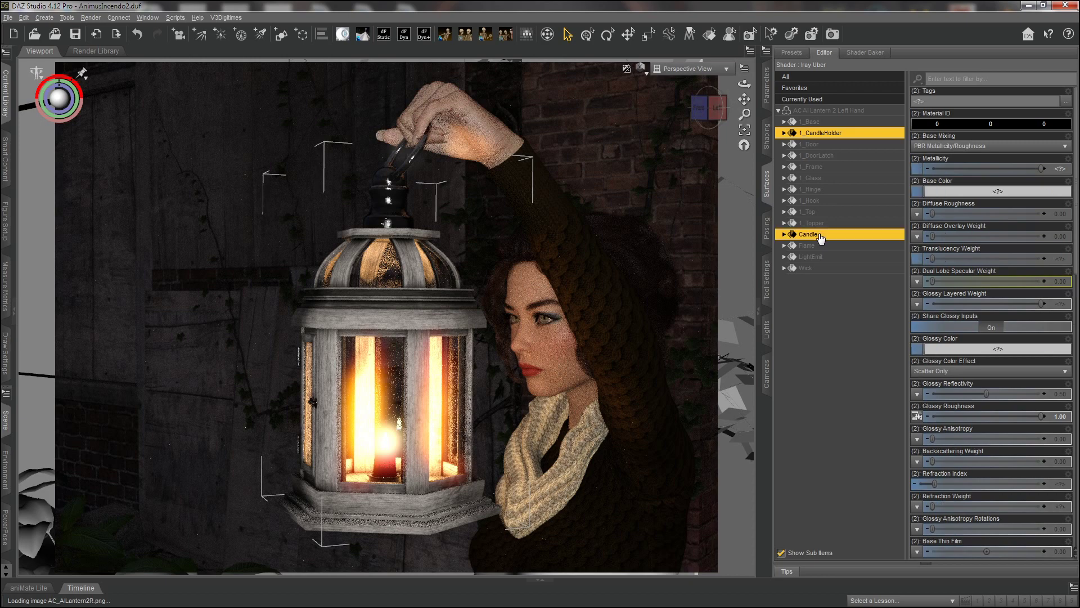
{"action": "left_click", "coordinate": [823, 272], "text": "ctrl"}
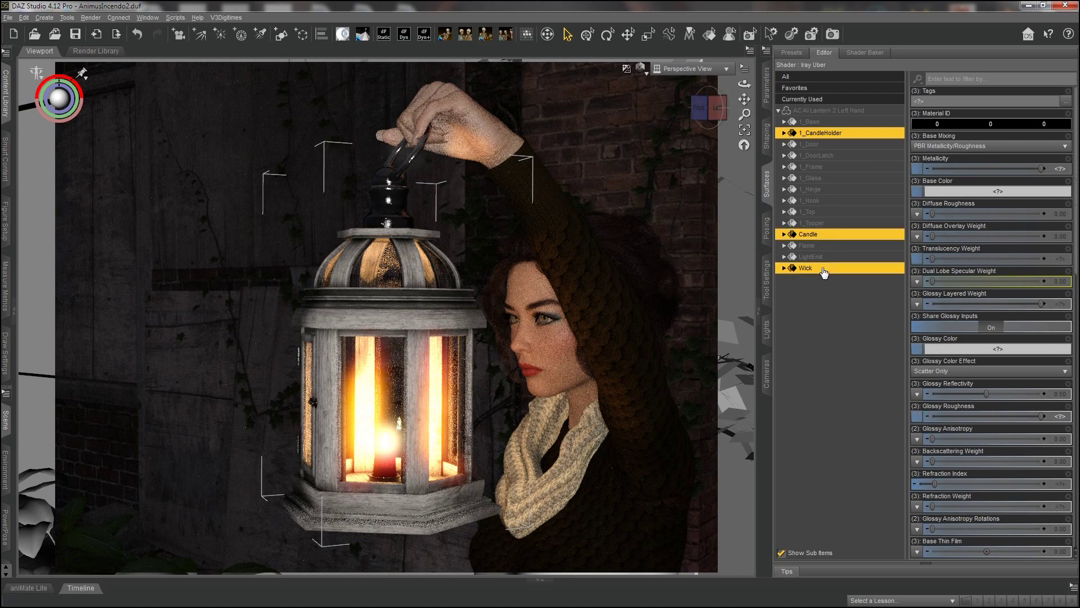
{"action": "left_click", "coordinate": [827, 248], "text": "ctrl"}
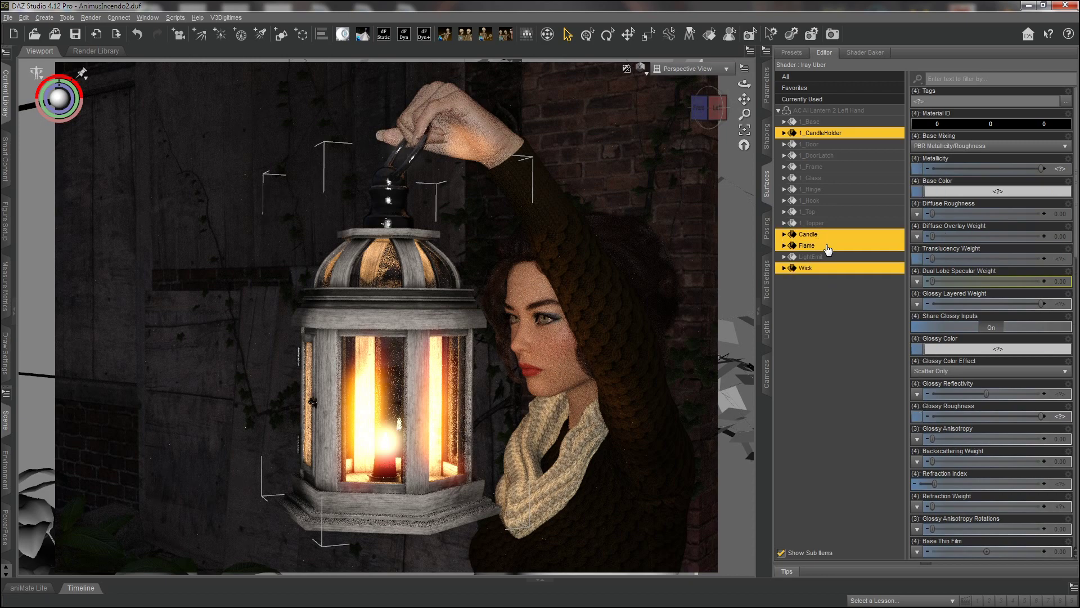
{"action": "scroll", "coordinate": [1045, 474], "scroll_direction": "down", "scroll_amount": 8}
{"action": "scroll", "coordinate": [1046, 474], "scroll_direction": "down", "scroll_amount": 3}
{"action": "left_click_drag", "start_coordinate": [1043, 236], "coordinate": [982, 237]}
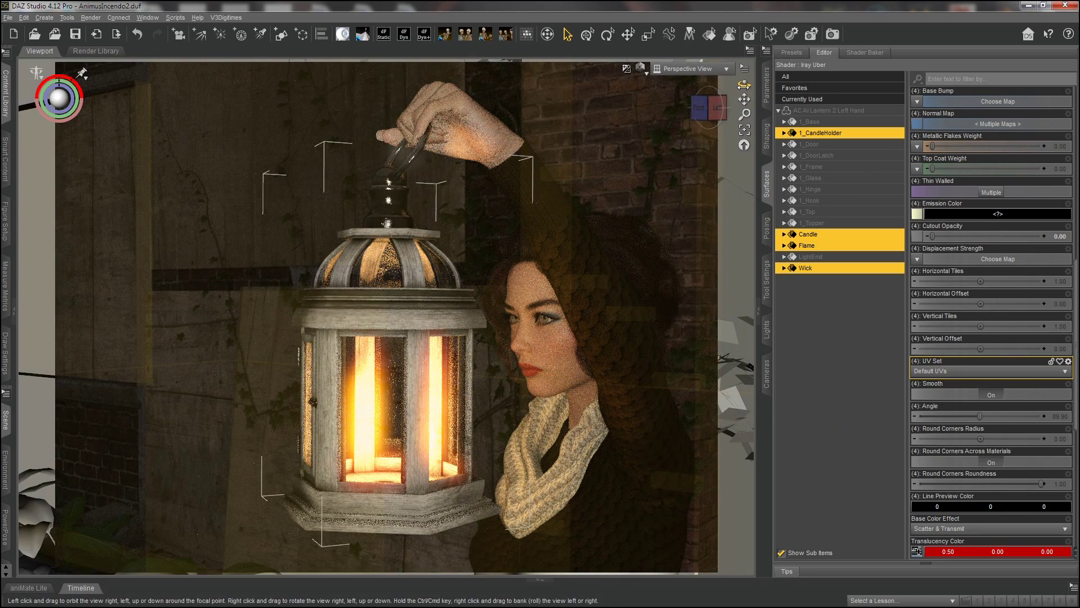
Try Cutout Opacity 1.00 on the 1_CandleHolder surface alone, and return it to 0.00.
{"action": "left_click_drag", "start_coordinate": [744, 85], "coordinate": [730, 87]}
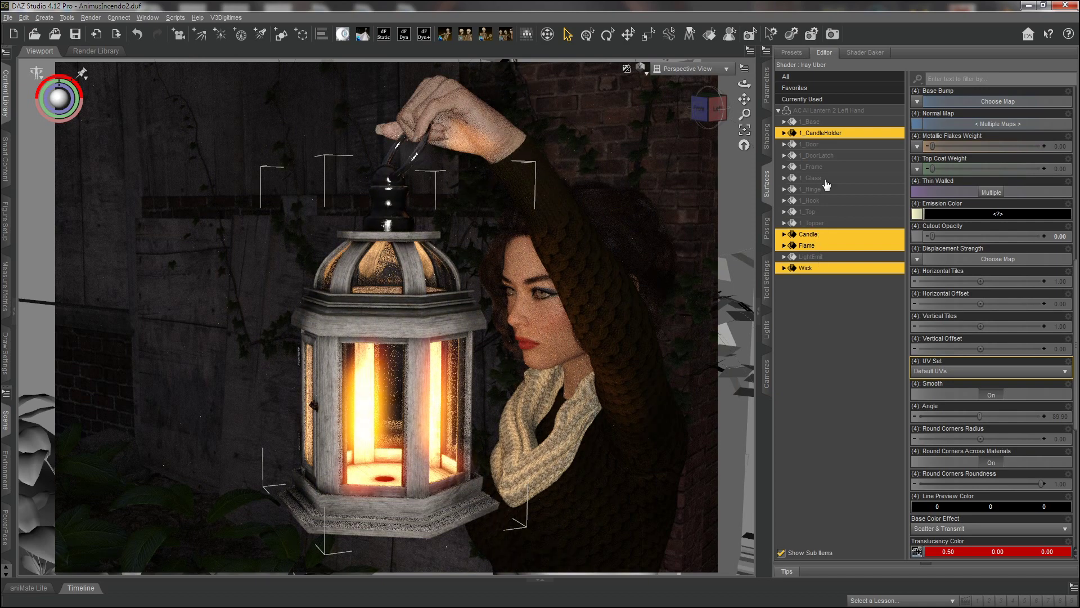
{"action": "left_click", "coordinate": [826, 135]}
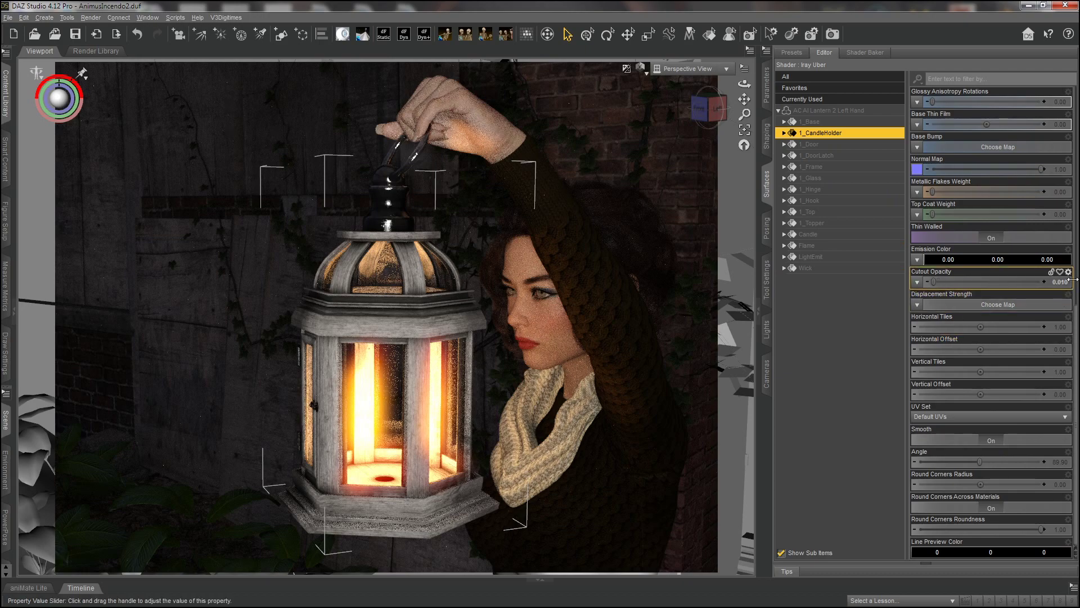
{"action": "left_click_drag", "start_coordinate": [932, 282], "coordinate": [1076, 278]}
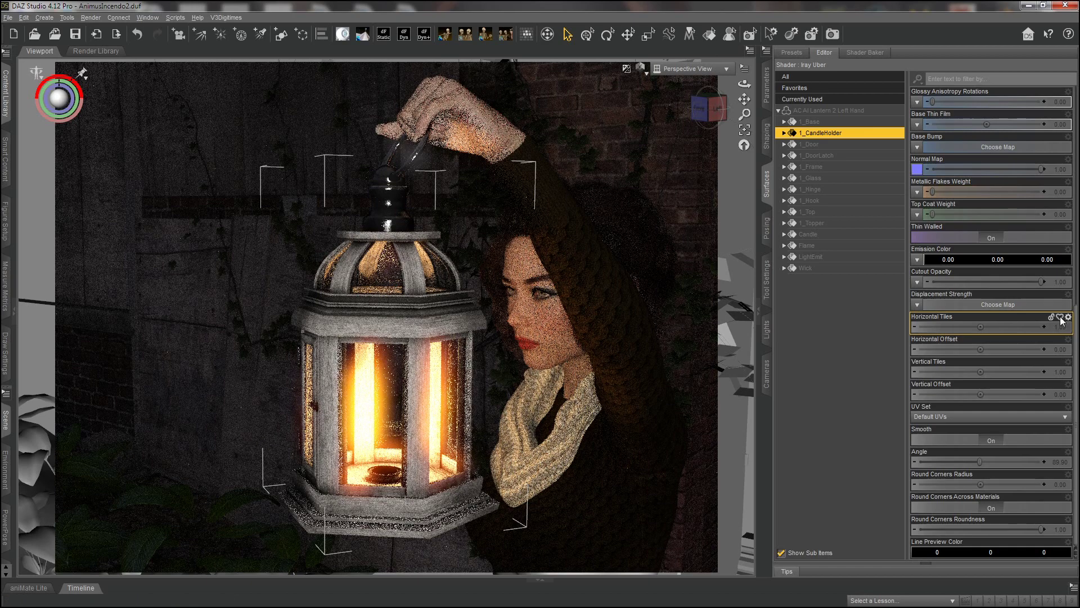
{"action": "left_click_drag", "start_coordinate": [1041, 282], "coordinate": [383, 475]}
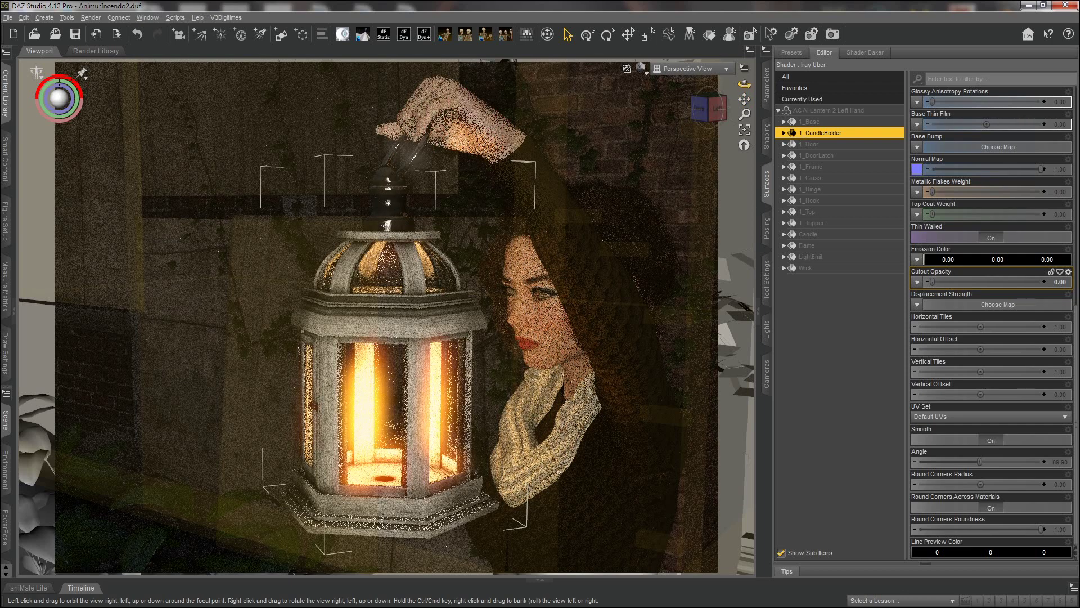
Switch the viewport to the scene's Camera and collapse the surface settings to enlarge the render preview.
{"action": "left_click_drag", "start_coordinate": [745, 83], "coordinate": [717, 87]}
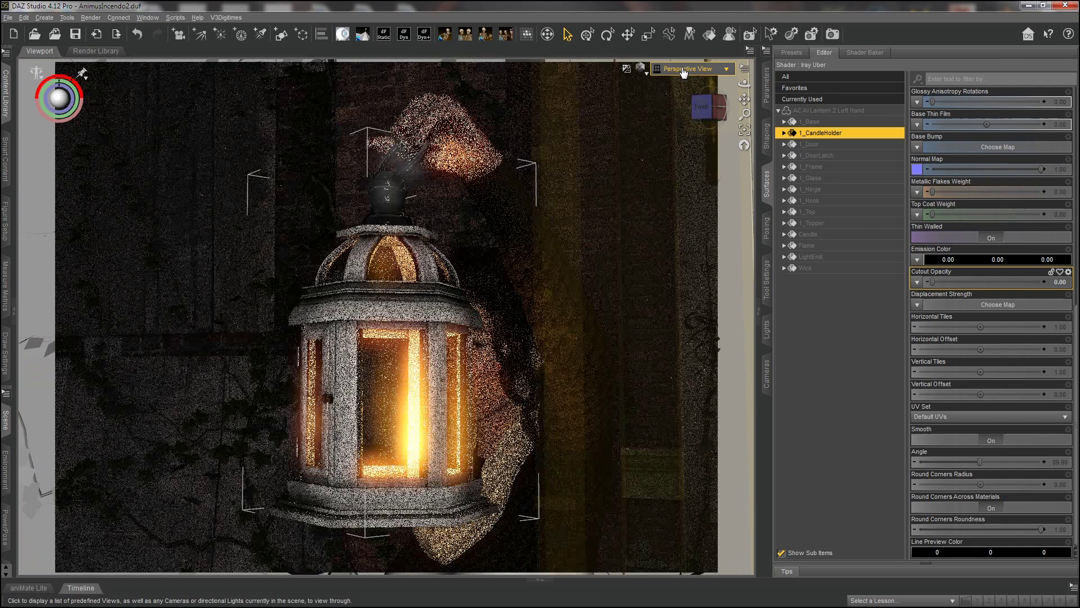
{"action": "left_click", "coordinate": [682, 69]}
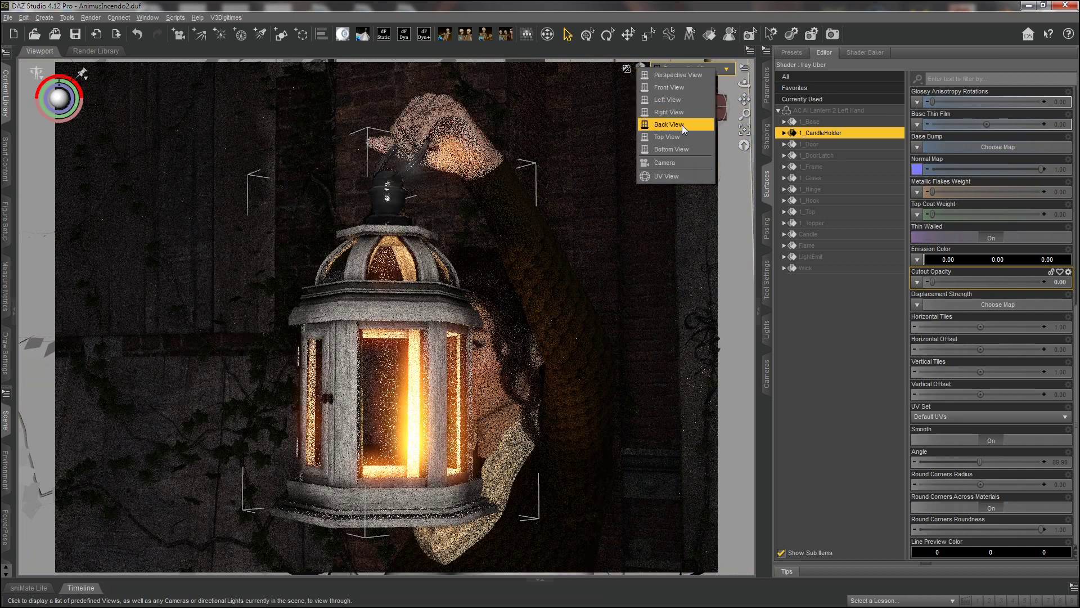
{"action": "left_click", "coordinate": [676, 162]}
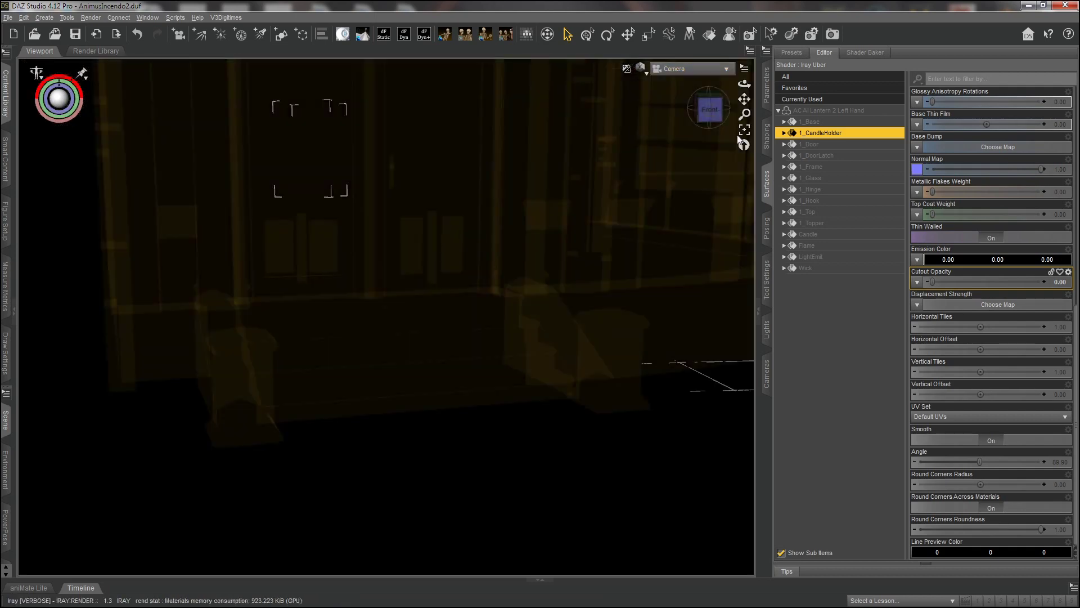
{"action": "left_click", "coordinate": [767, 186]}
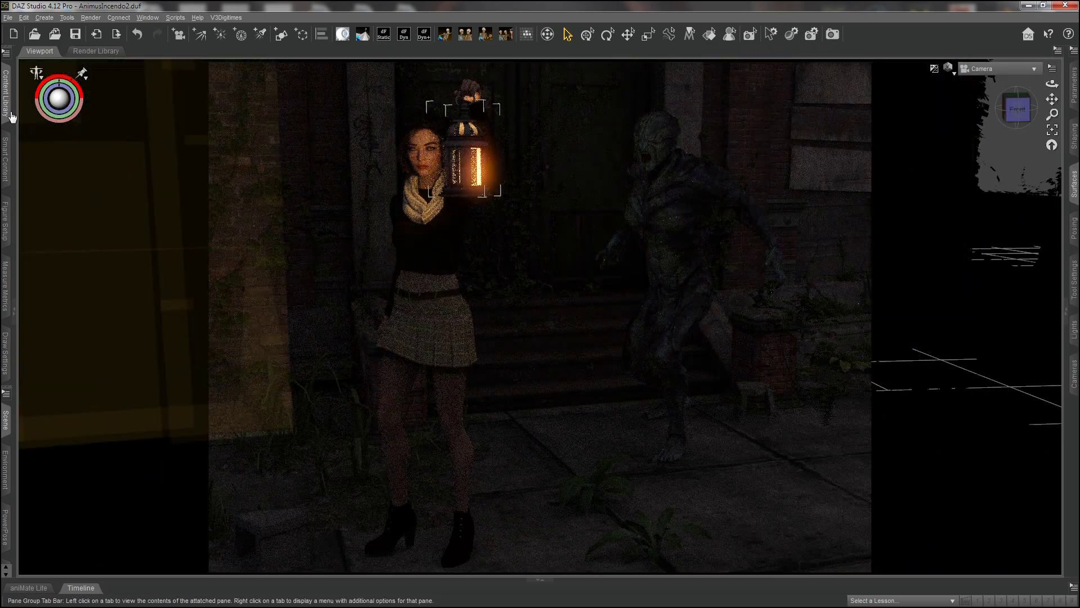
Browse the Animus Incendo Lantern 2 pose presets, including the standing, sitting, running and crouching poses.
{"action": "left_click", "coordinate": [6, 103]}
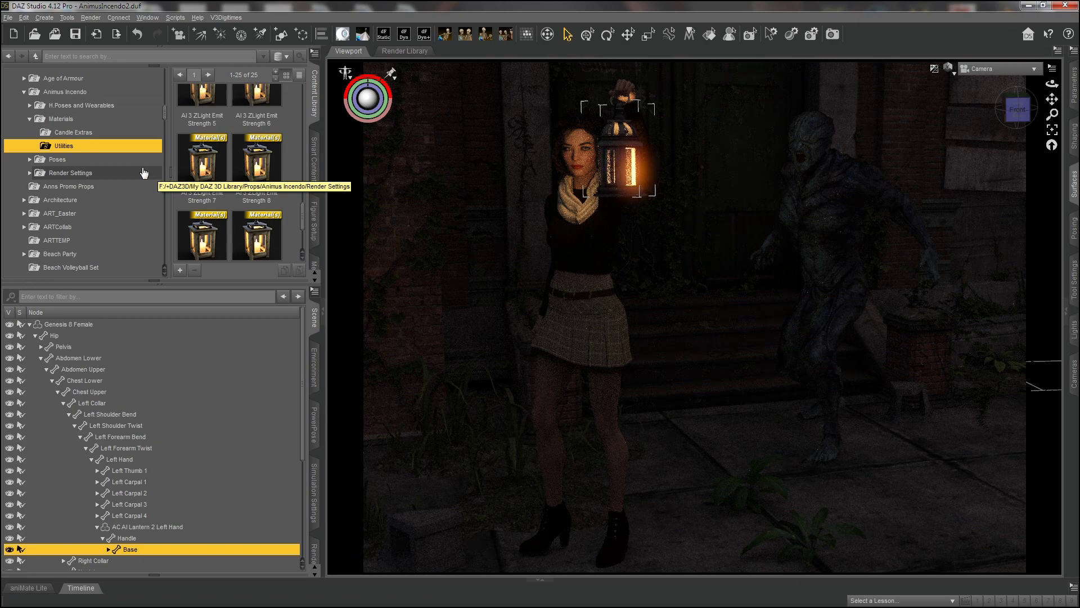
{"action": "left_click", "coordinate": [29, 160]}
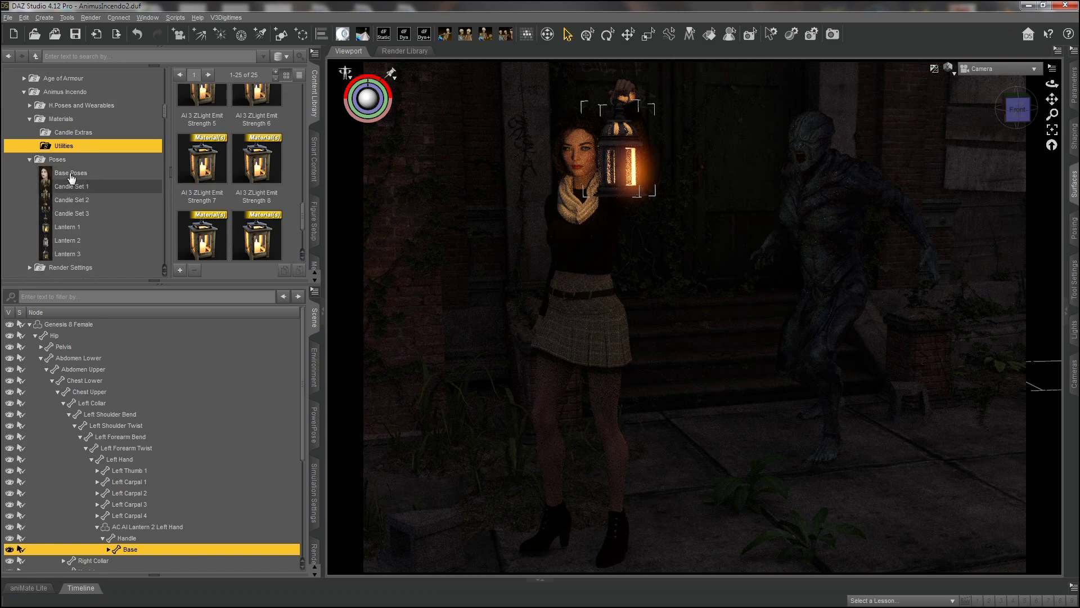
{"action": "left_click", "coordinate": [79, 241]}
{"action": "left_click_drag", "start_coordinate": [301, 171], "coordinate": [305, 149]}
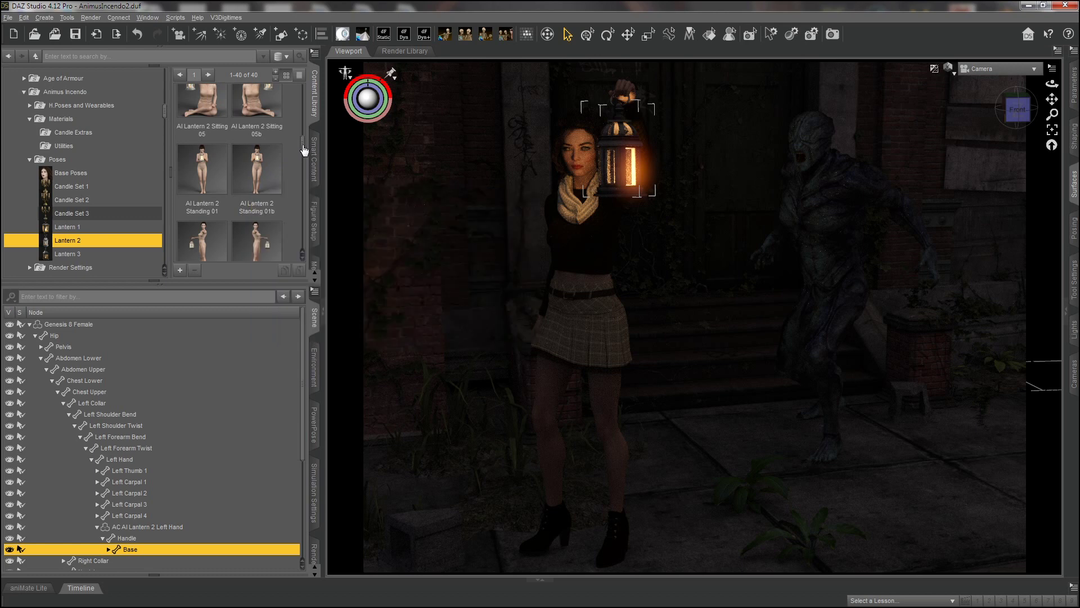
{"action": "mouse_move", "coordinate": [304, 149]}
{"action": "left_mouse_down"}
{"action": "mouse_move", "coordinate": [305, 253]}
{"action": "mouse_move", "coordinate": [306, 138]}
{"action": "left_mouse_up"}
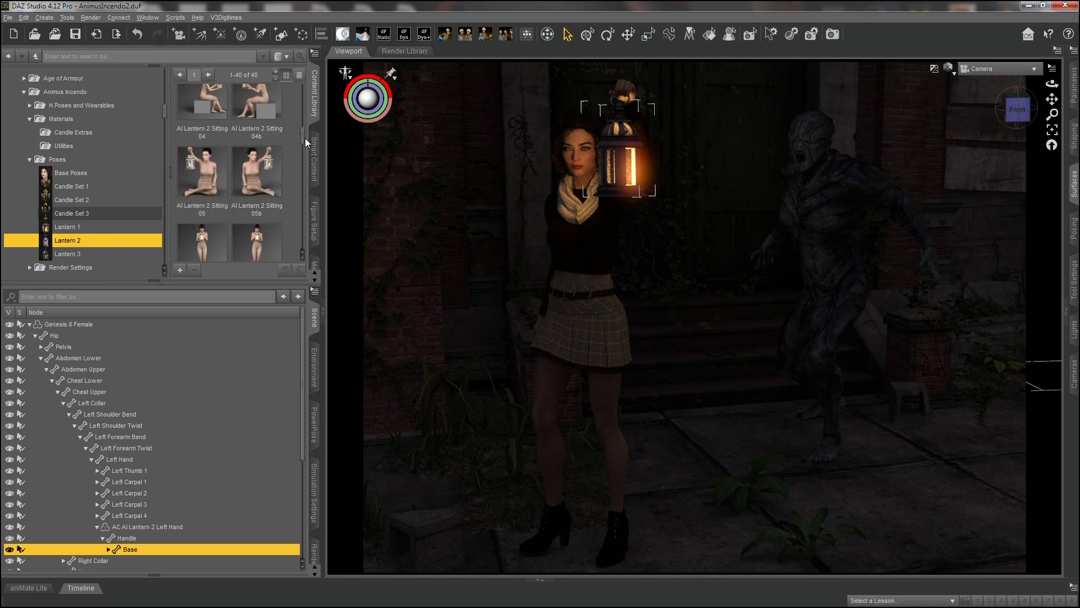
{"action": "left_click_drag", "start_coordinate": [303, 141], "coordinate": [302, 136]}
{"action": "mouse_move", "coordinate": [251, 155]}
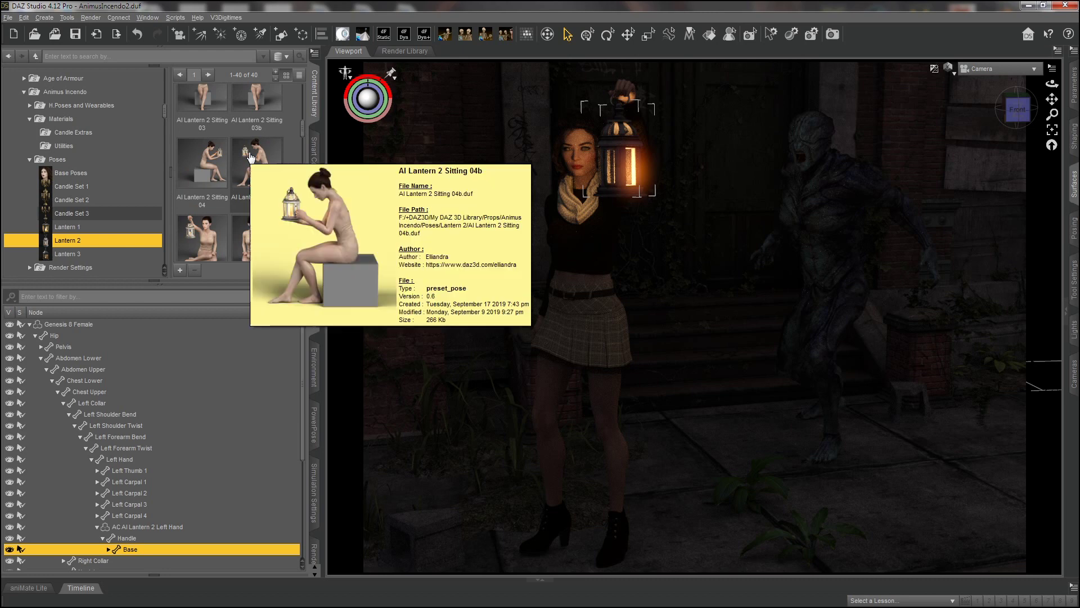
{"action": "left_click_drag", "start_coordinate": [306, 127], "coordinate": [302, 89]}
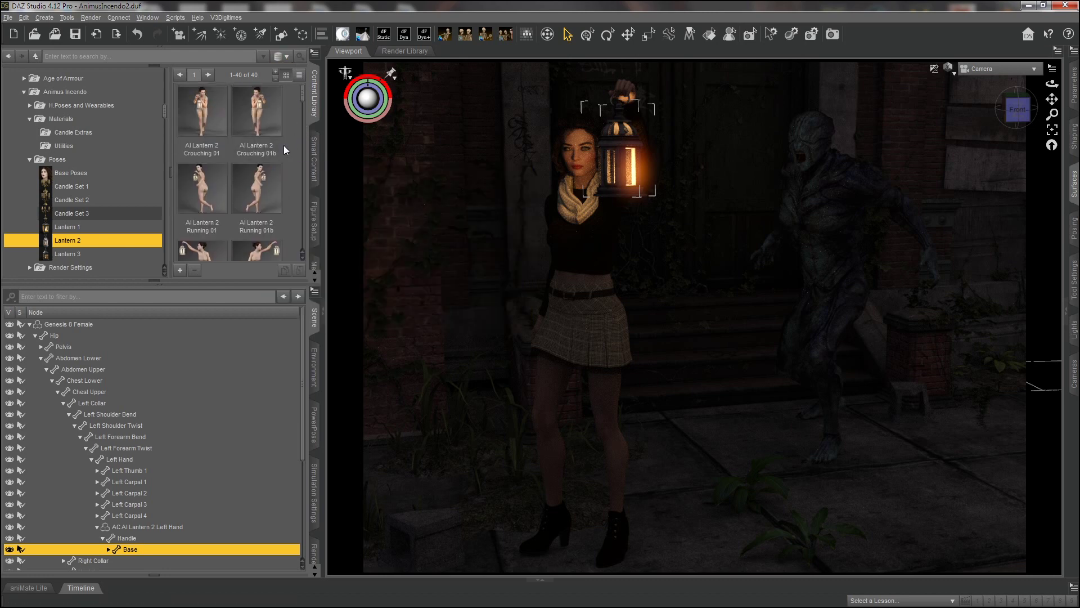